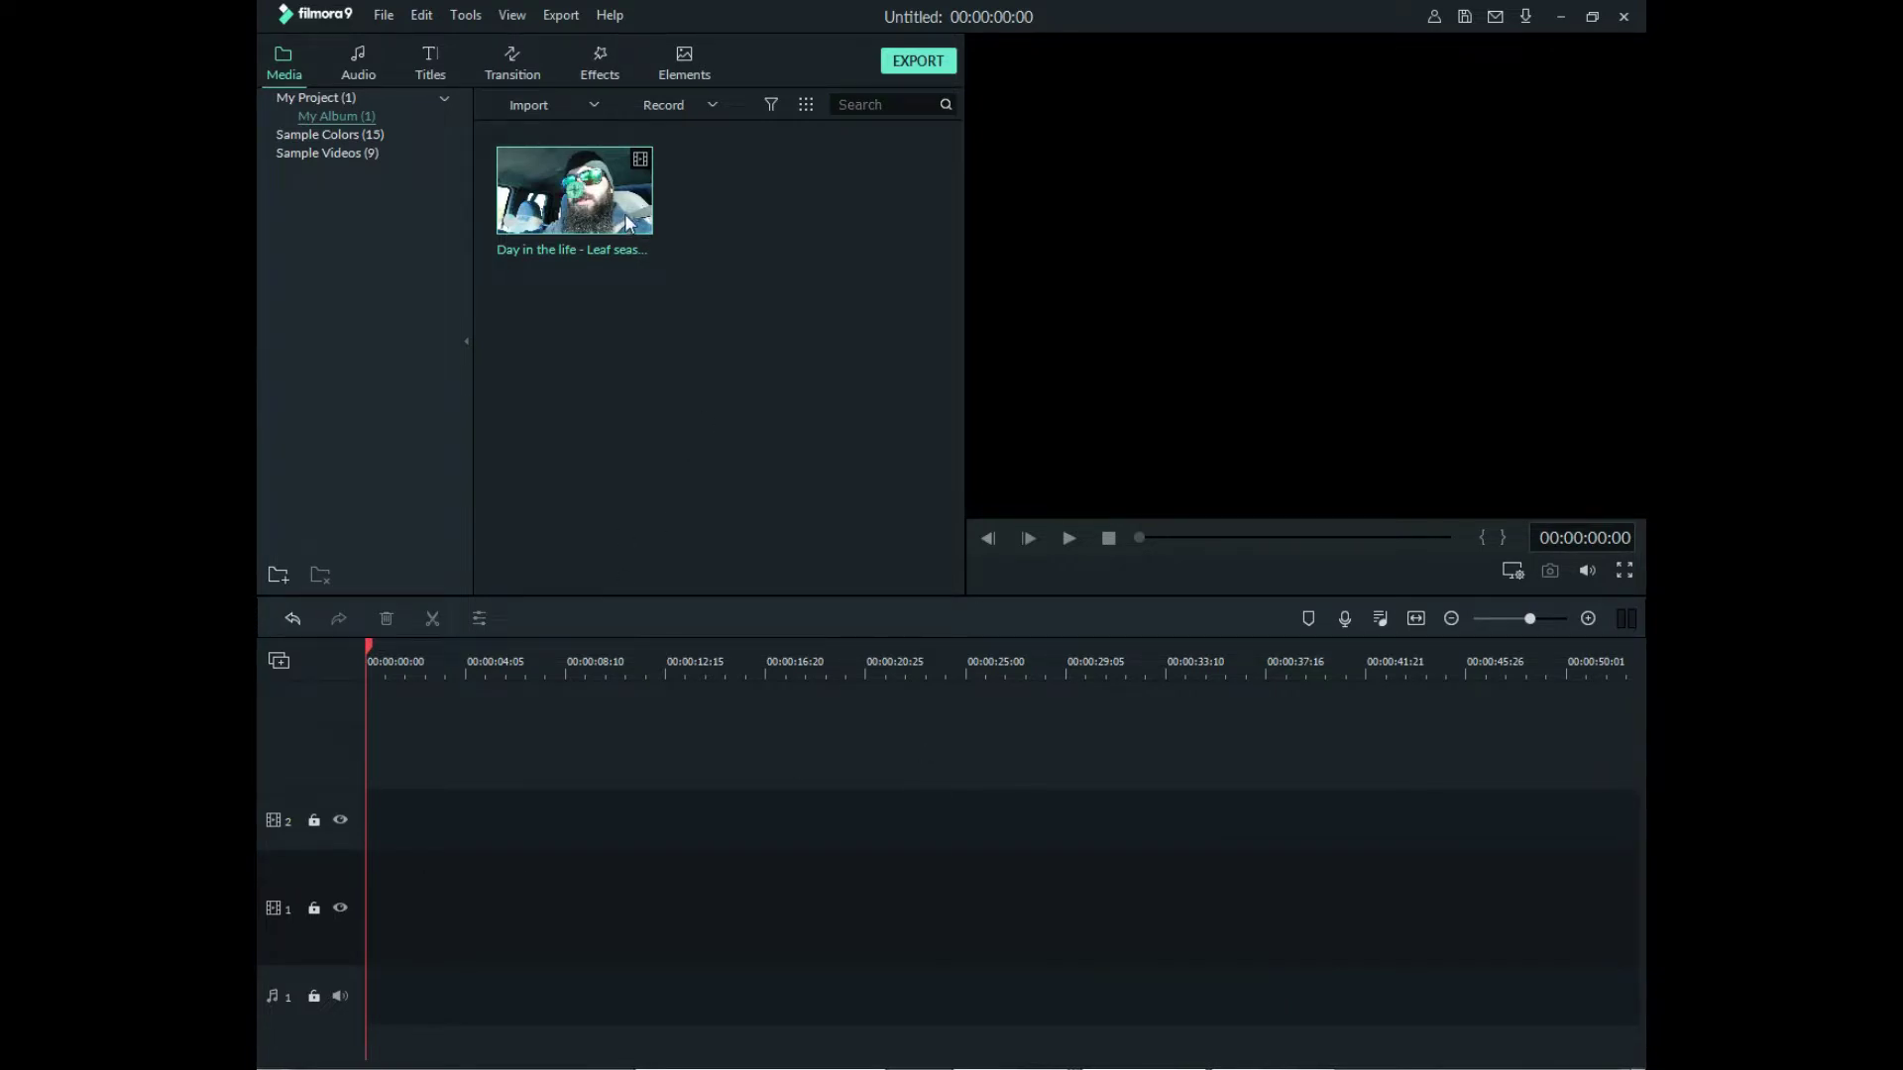
# - Place the Day in the life clip at the start of video track 2 and position the playhead at 00:03:01:15
pyautogui.moveTo(624, 212); pyautogui.dragTo(356, 818)
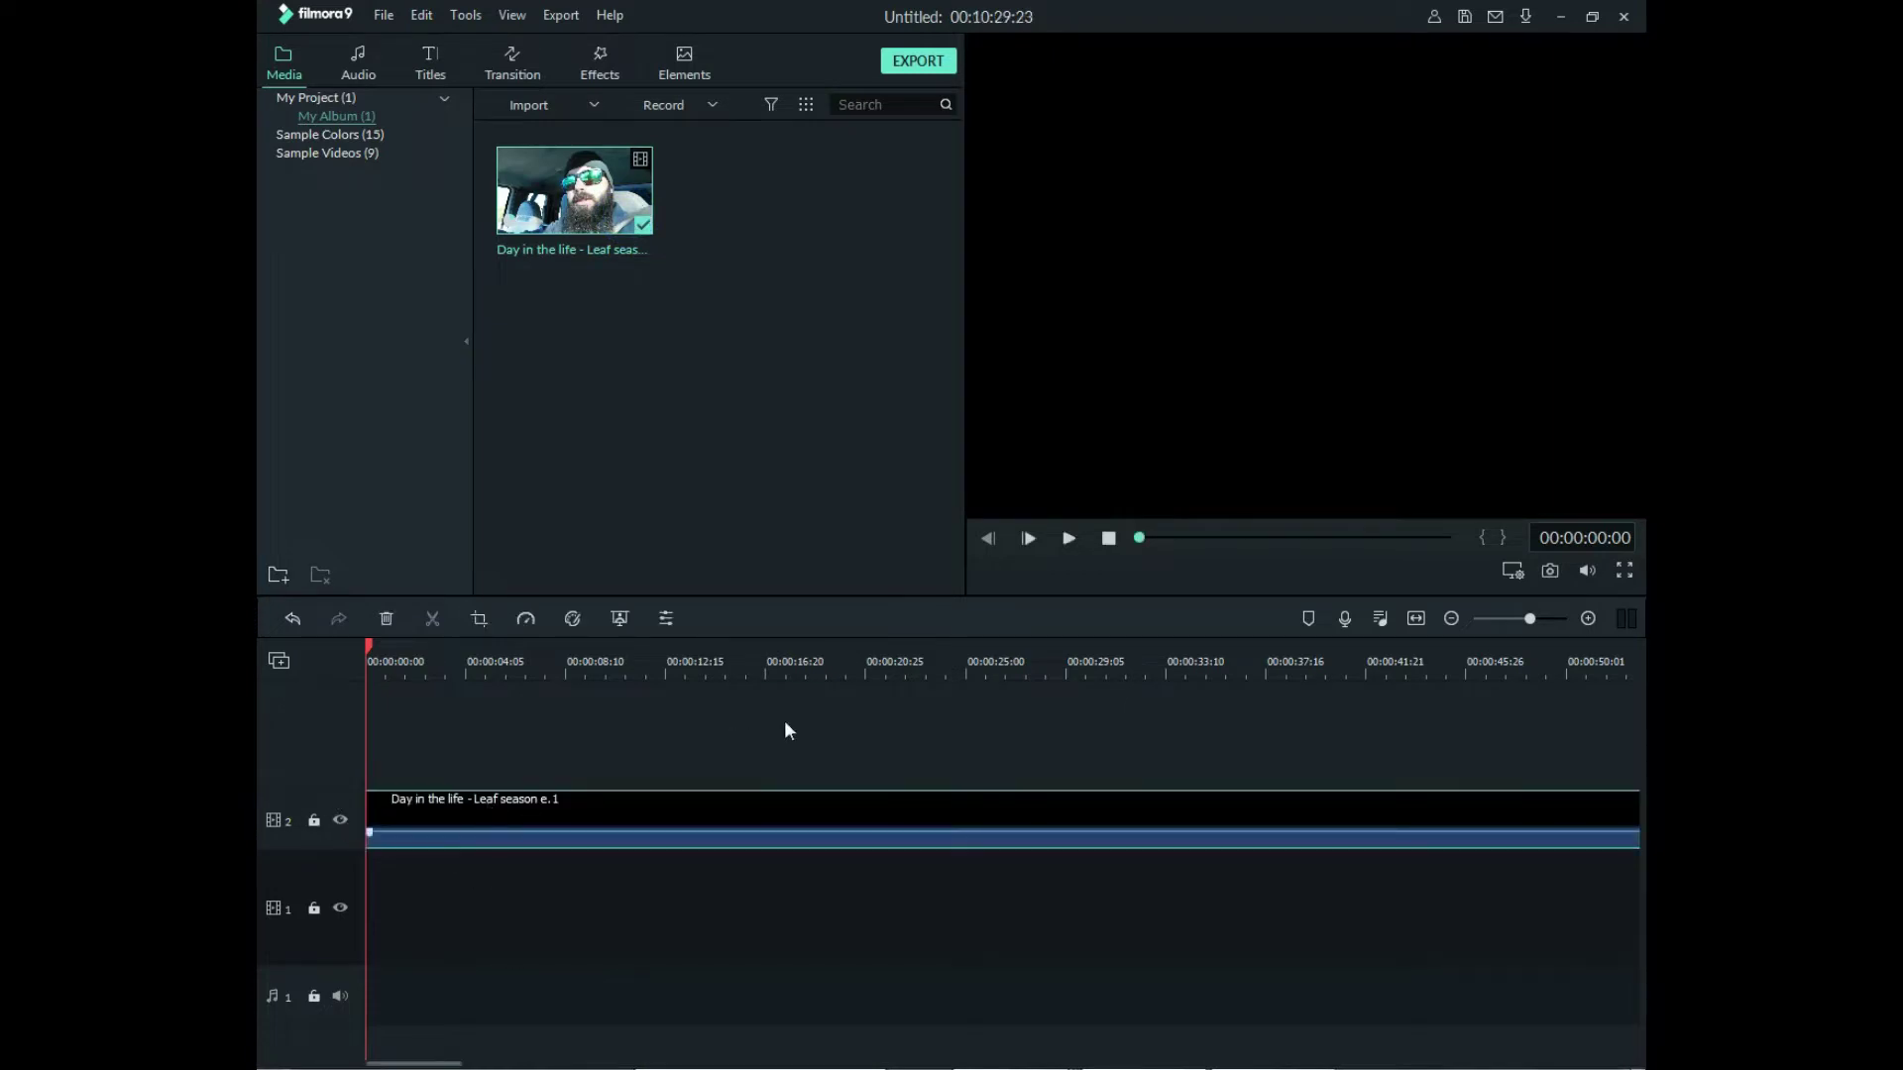
pyautogui.moveTo(994, 662); pyautogui.dragTo(654, 693)
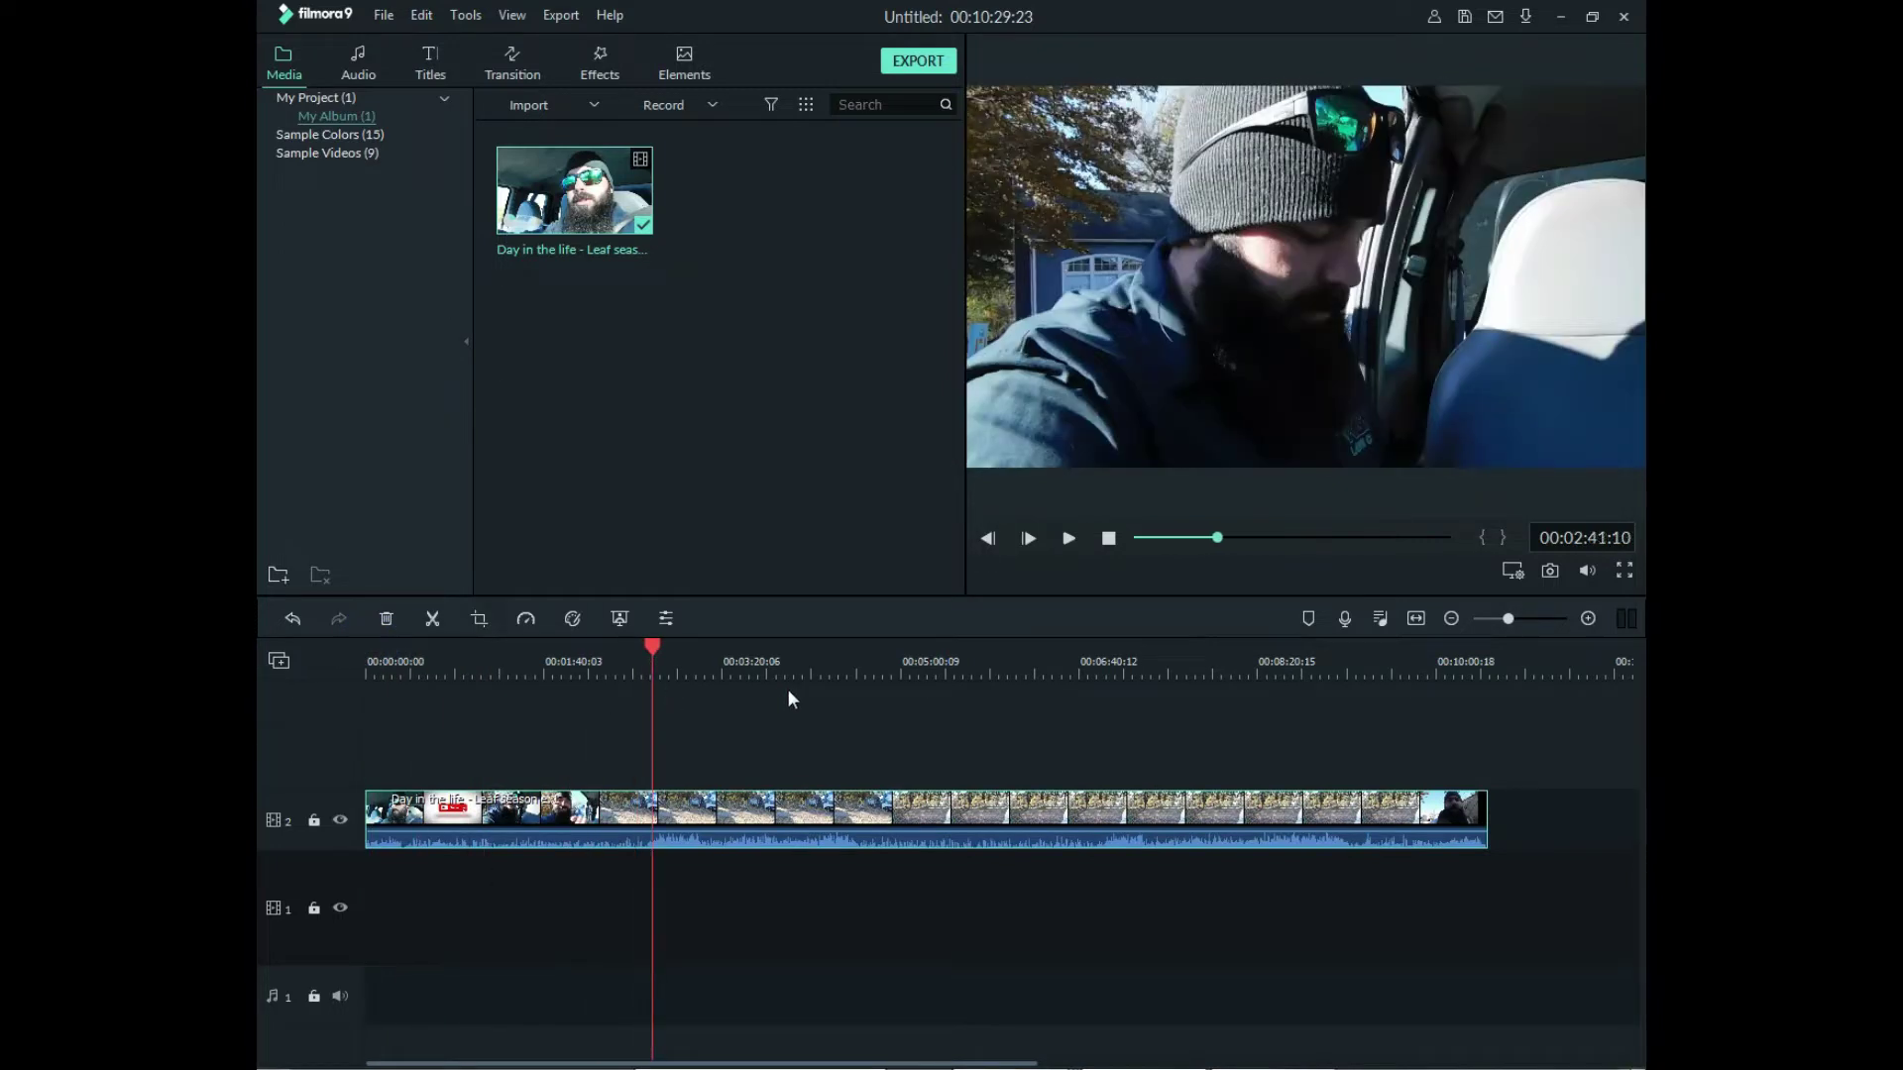
pyautogui.scroll(3, 773, 674)
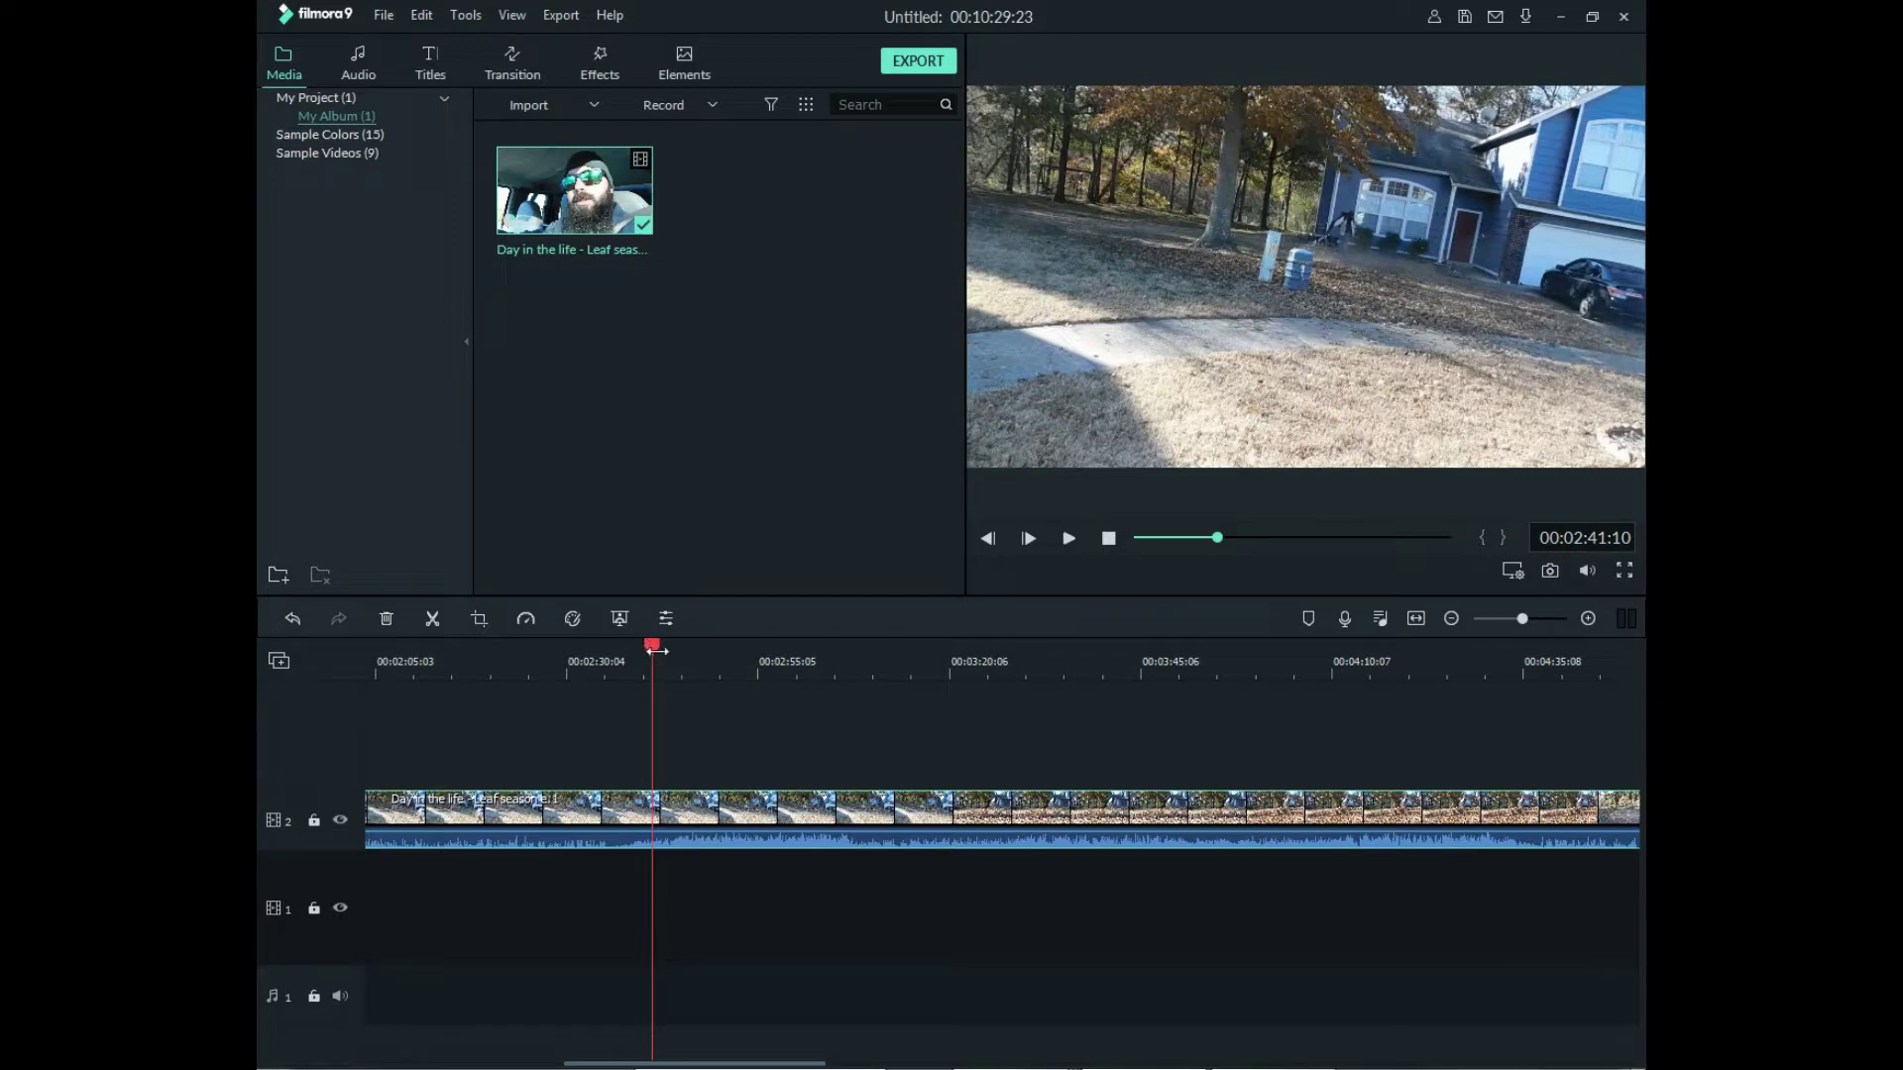
pyautogui.moveTo(652, 646); pyautogui.dragTo(807, 682)
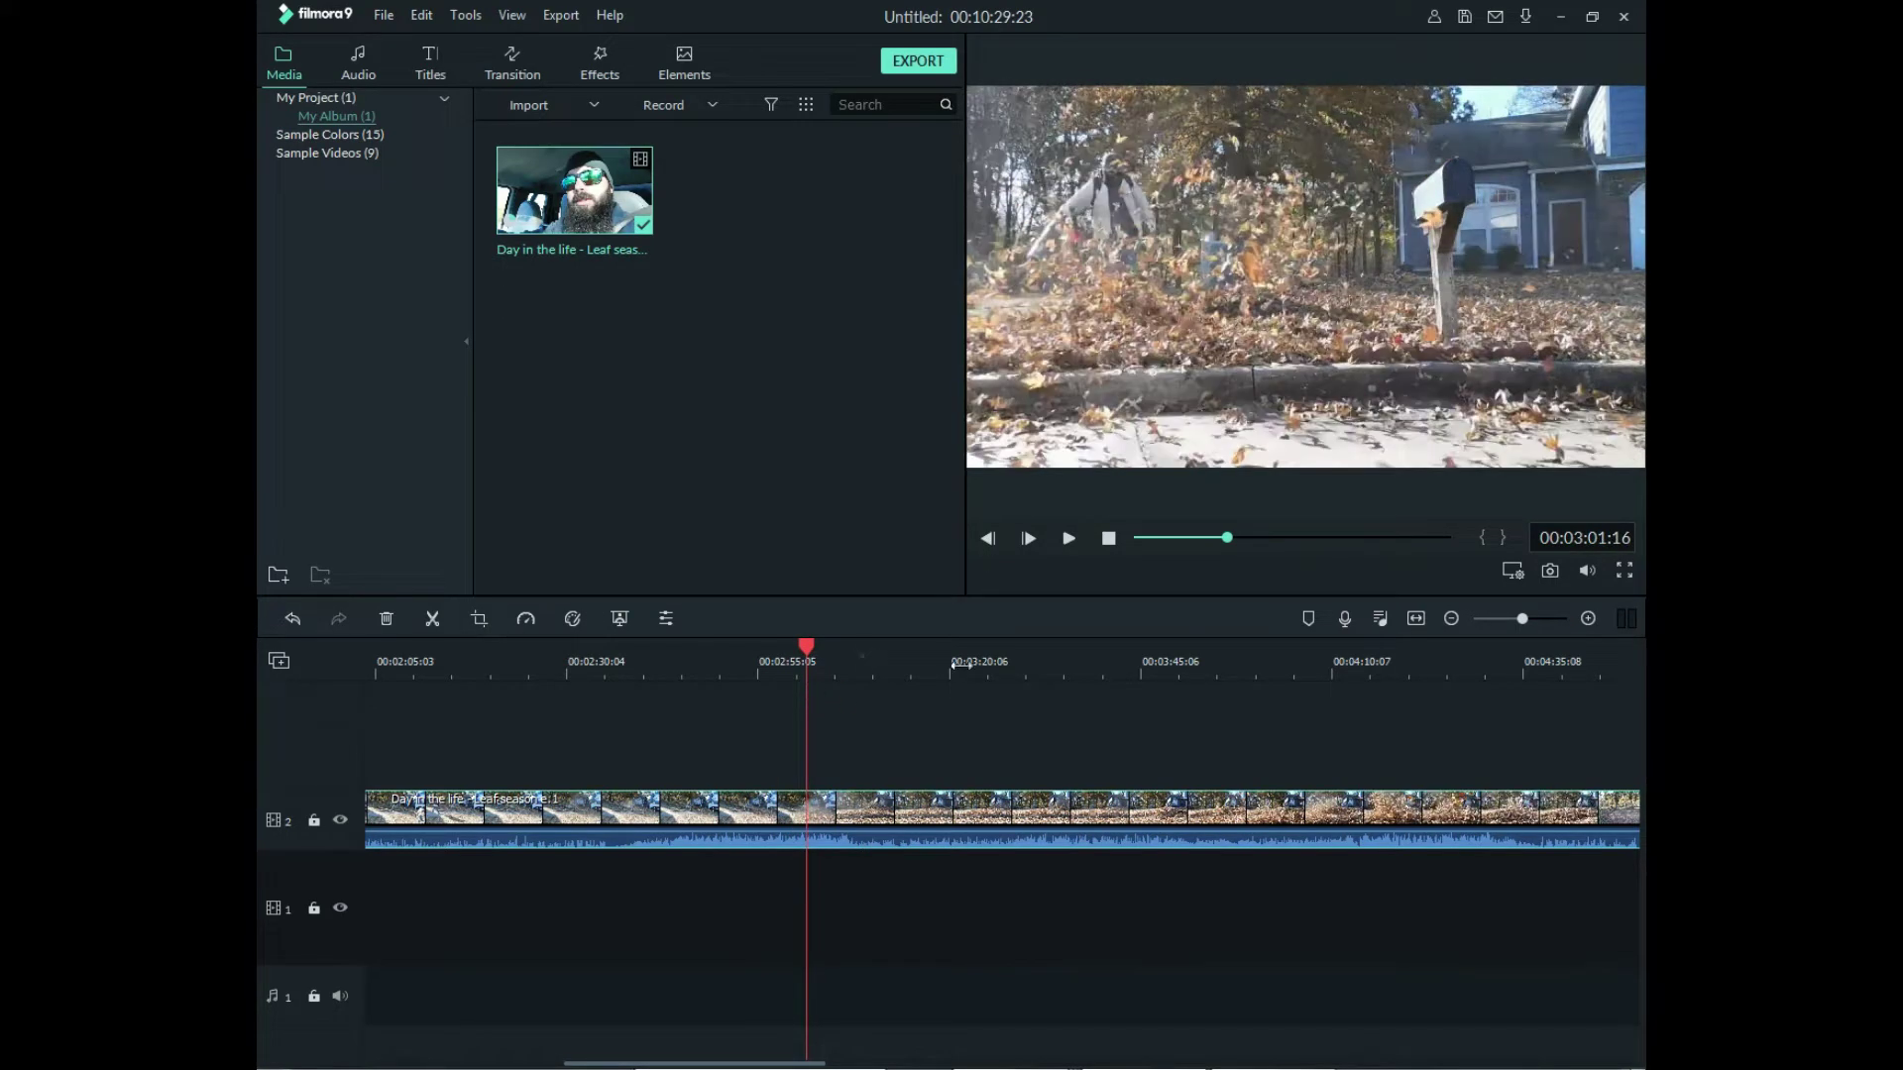
pyautogui.scroll(3, 889, 657)
pyautogui.moveTo(811, 646); pyautogui.dragTo(805, 692)
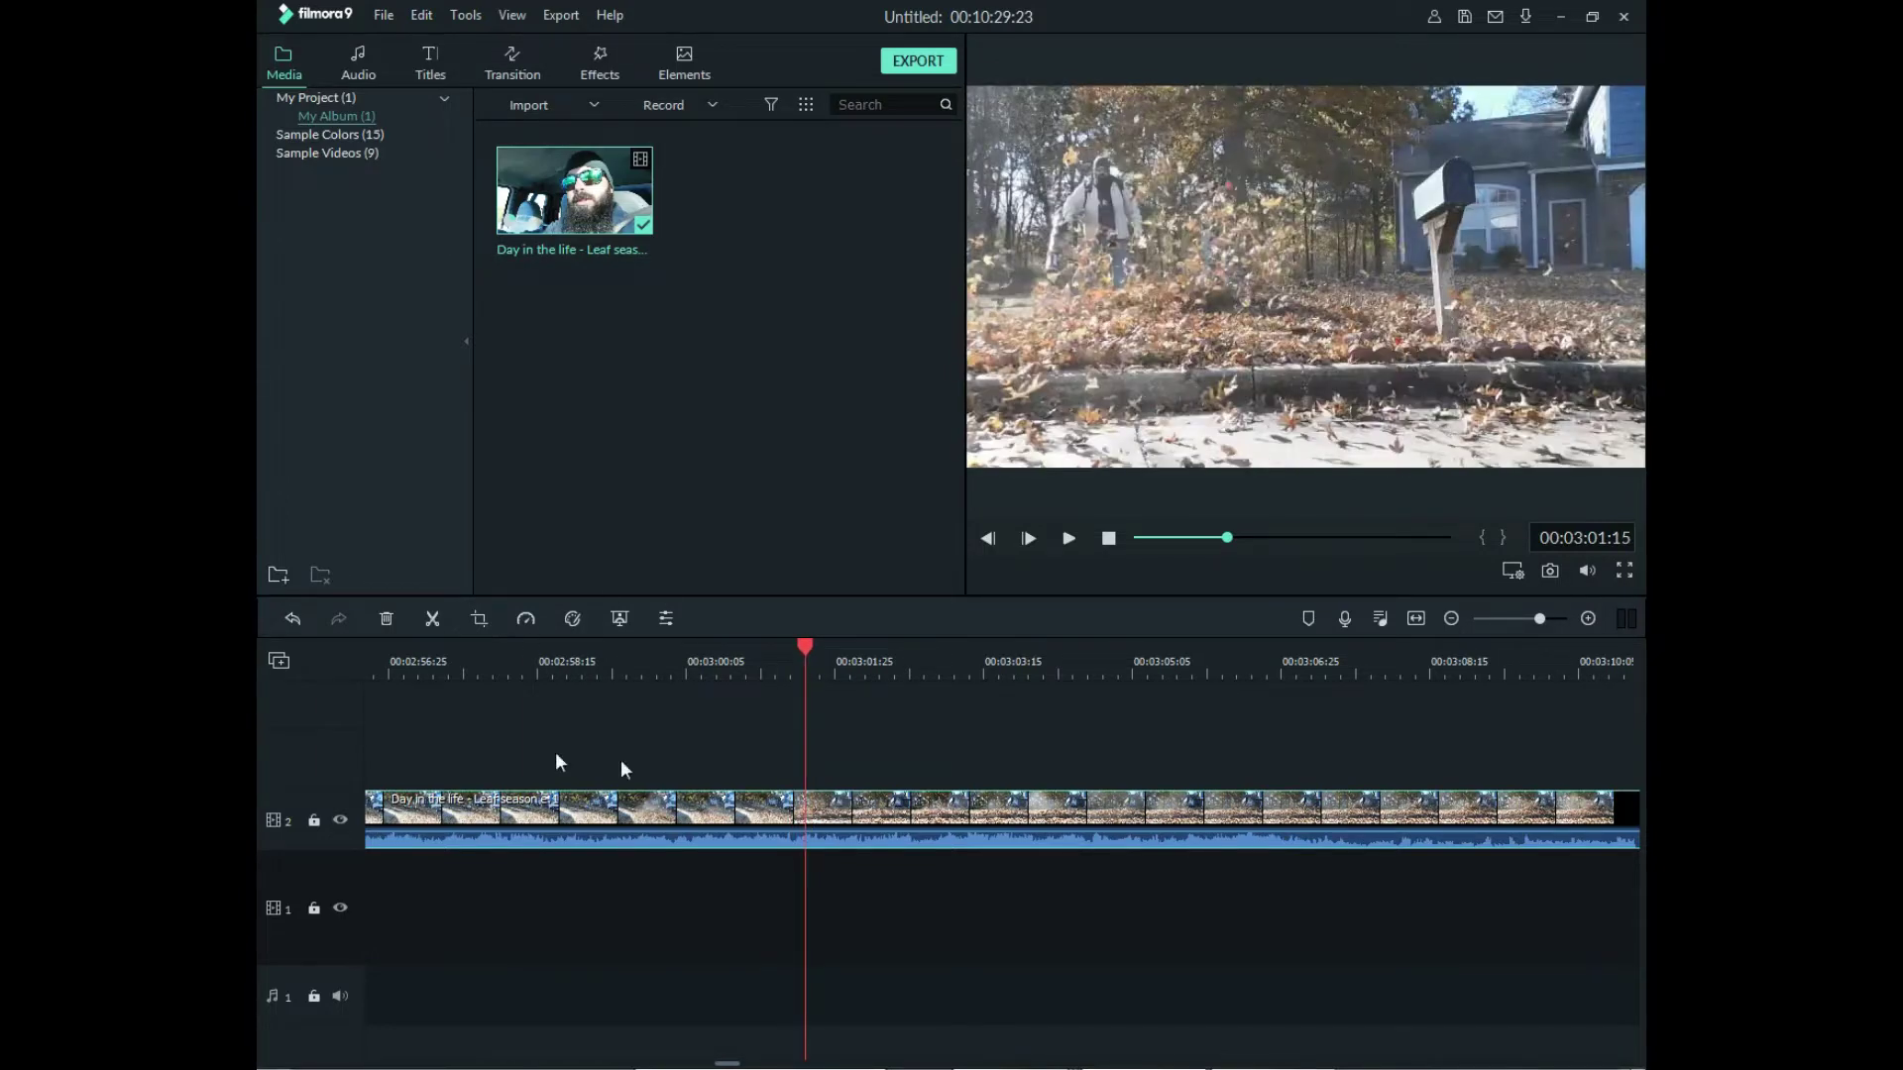
# - Split the clip at the playhead and ripple delete the segment before it
pyautogui.click(434, 621)
pyautogui.rightClick(507, 824)
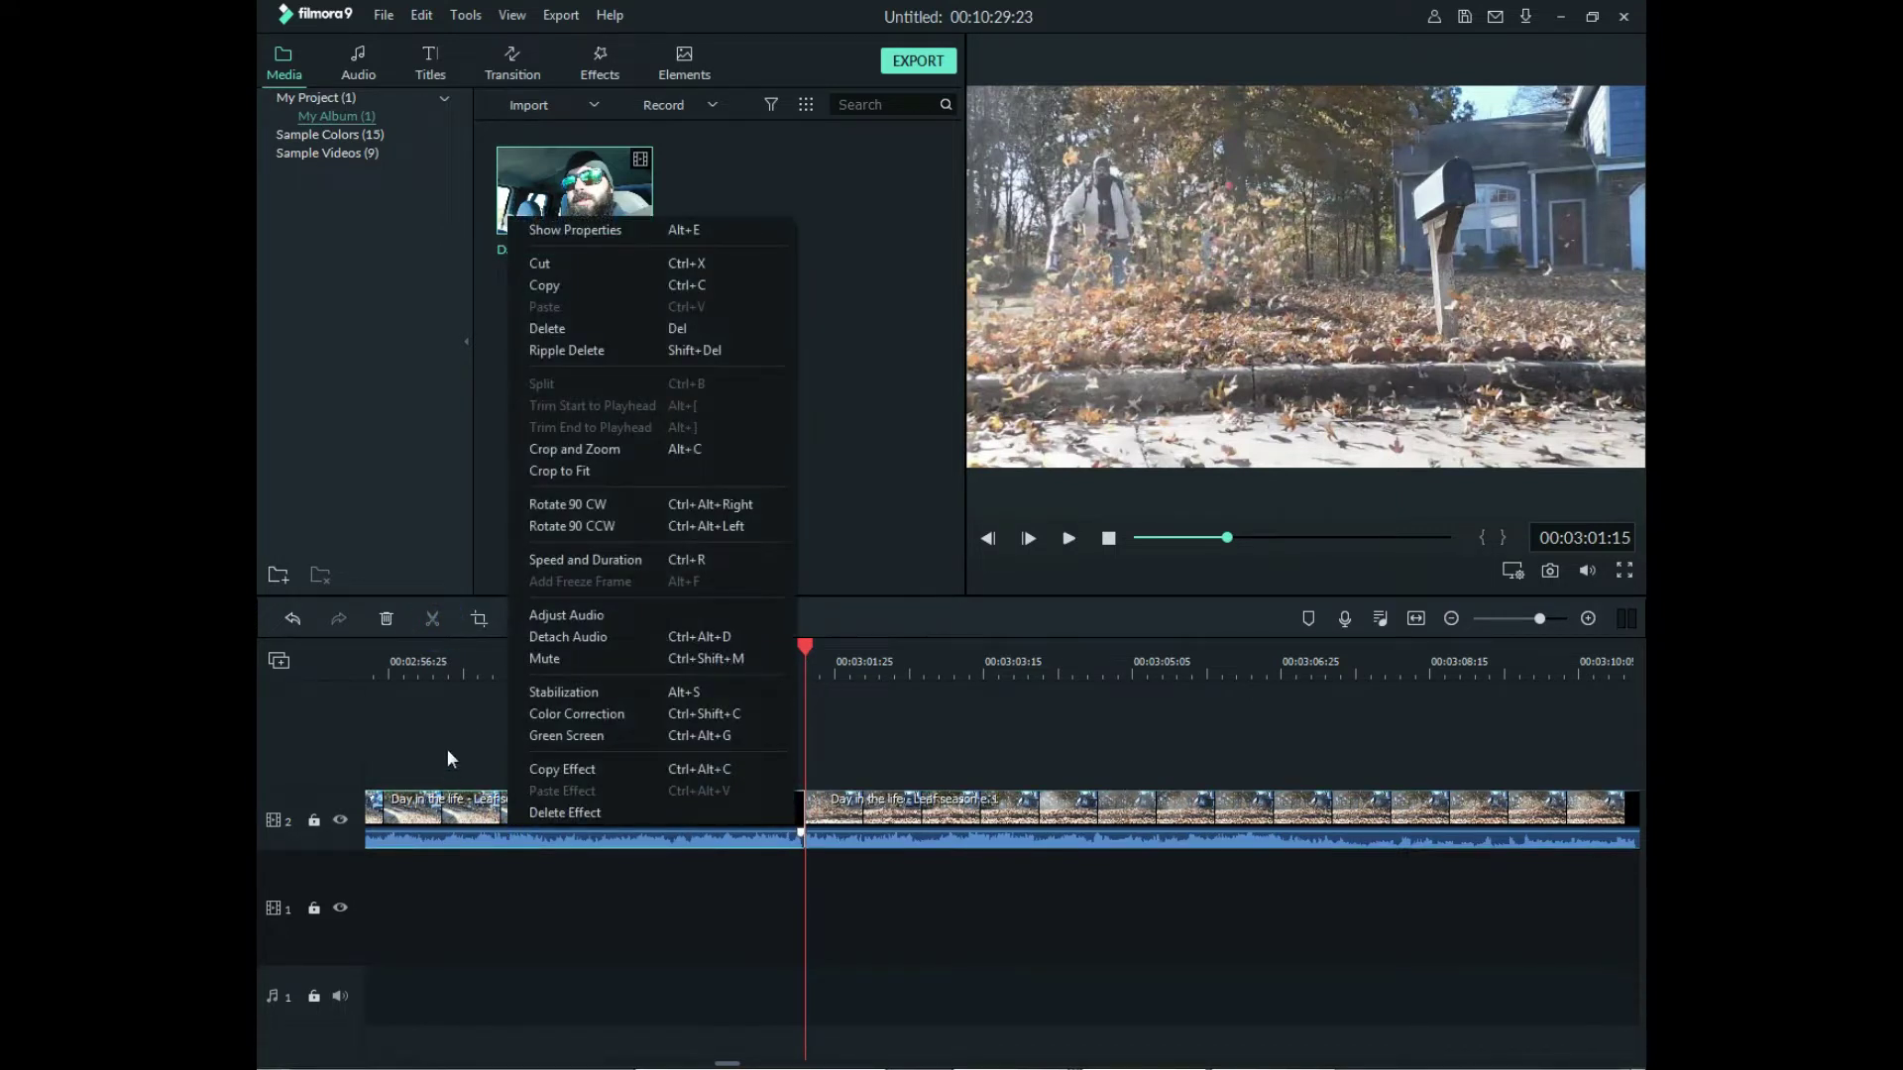
pyautogui.click(448, 749)
pyautogui.rightClick(477, 804)
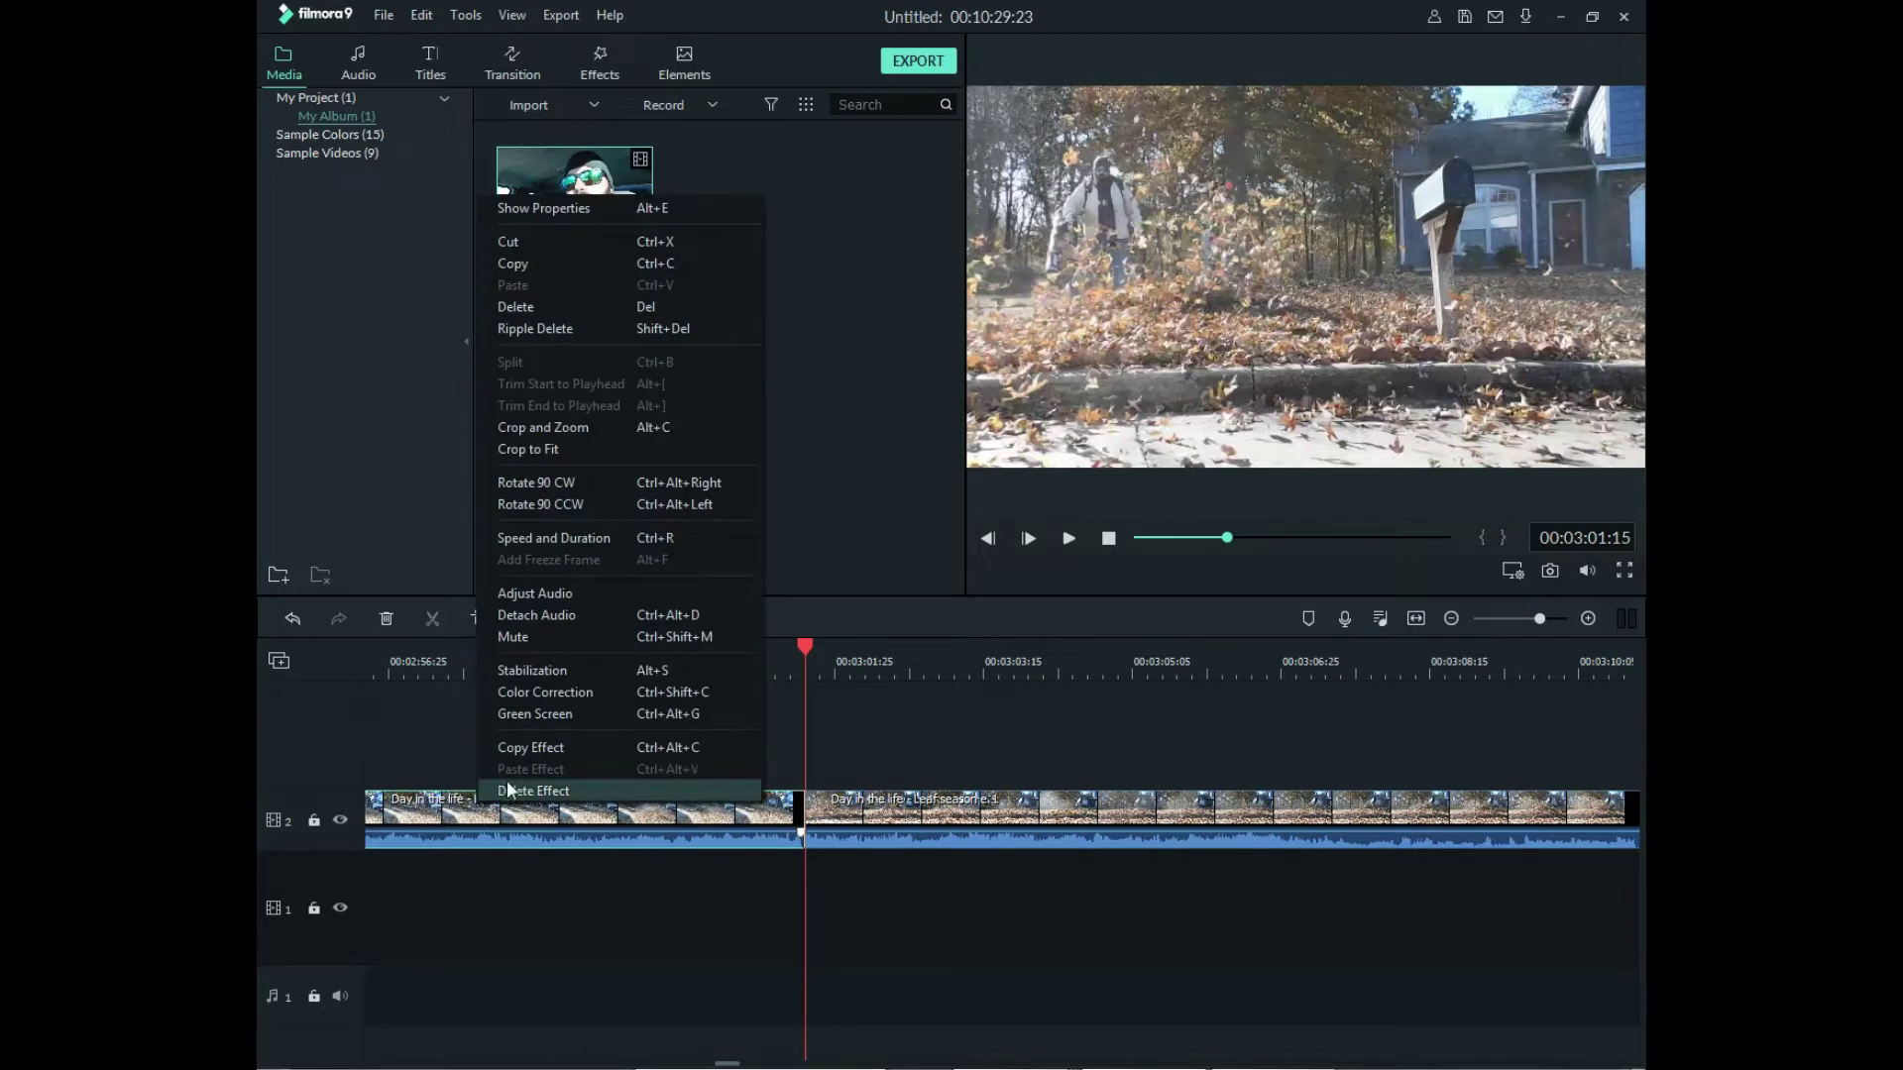
pyautogui.click(582, 328)
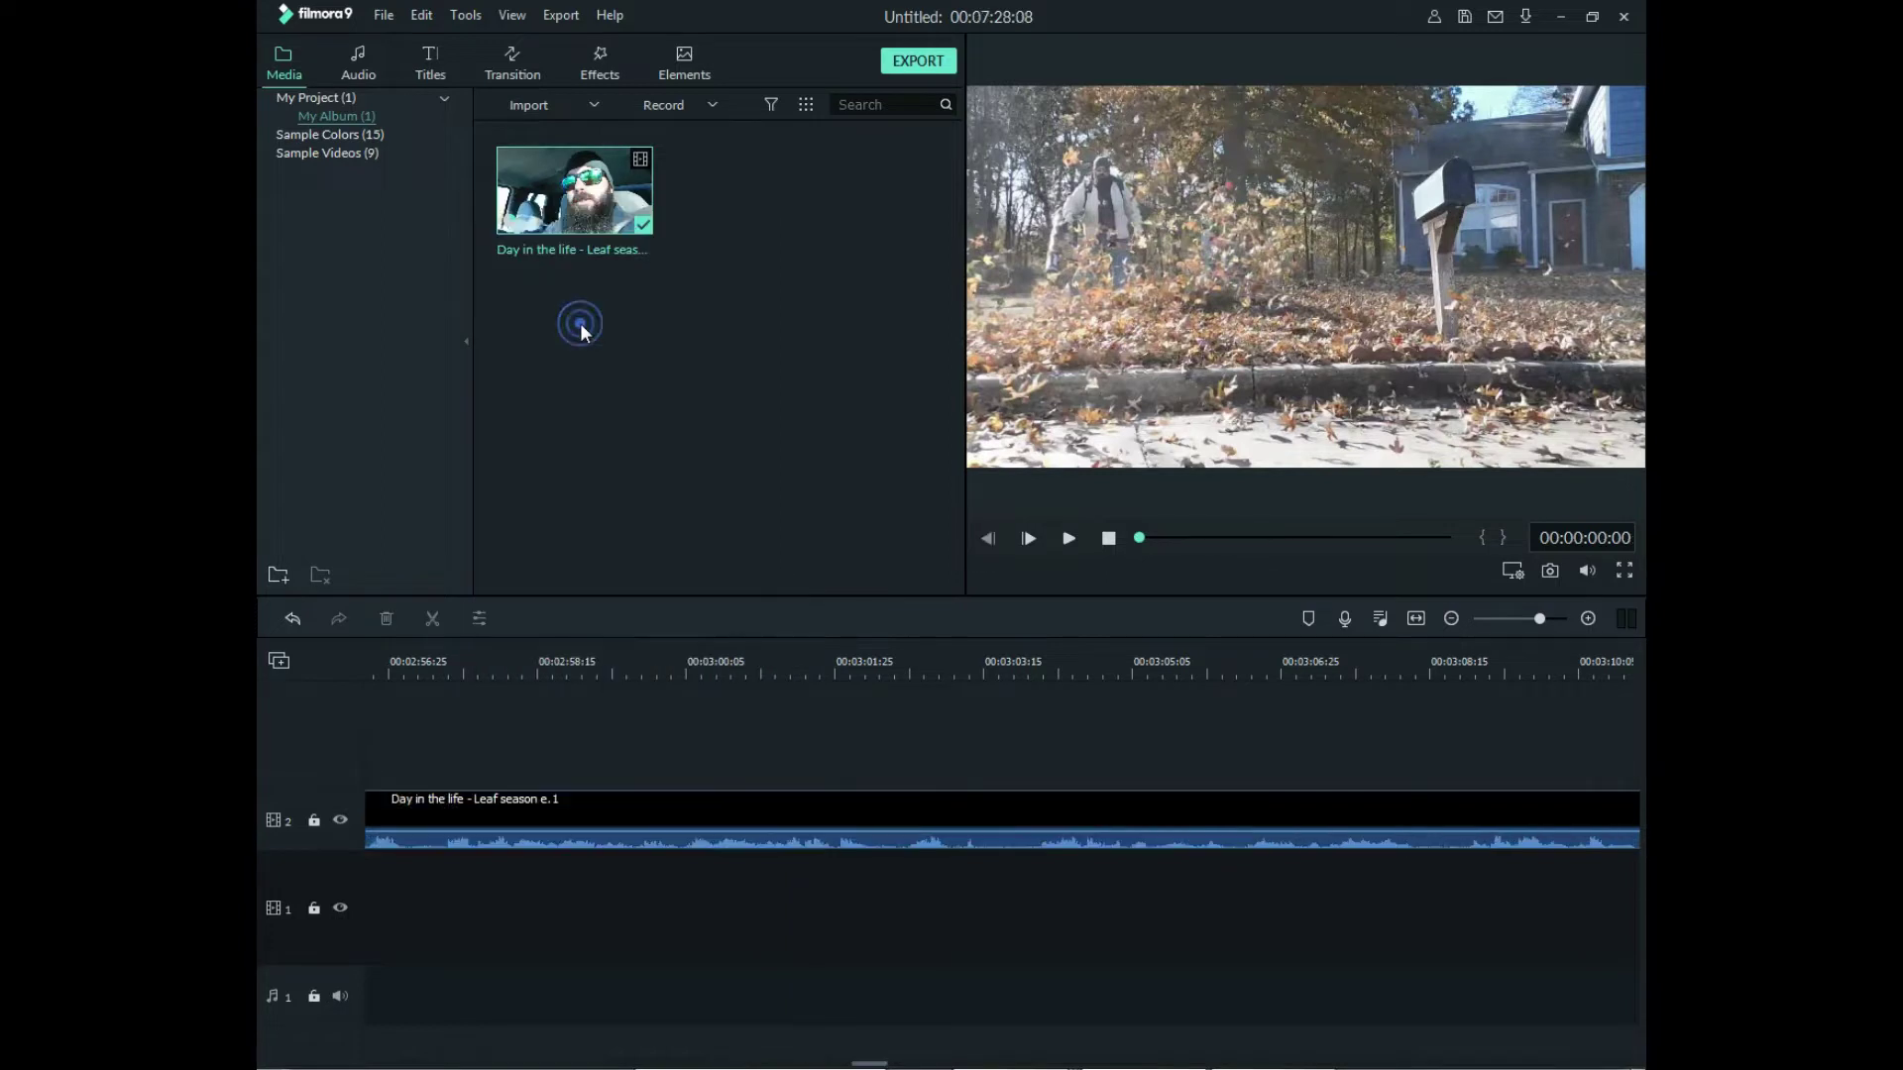
# - Try lowering the clip's volume line to silence, preview from the timeline start, and restore the volume
pyautogui.moveTo(637, 663); pyautogui.dragTo(510, 667)
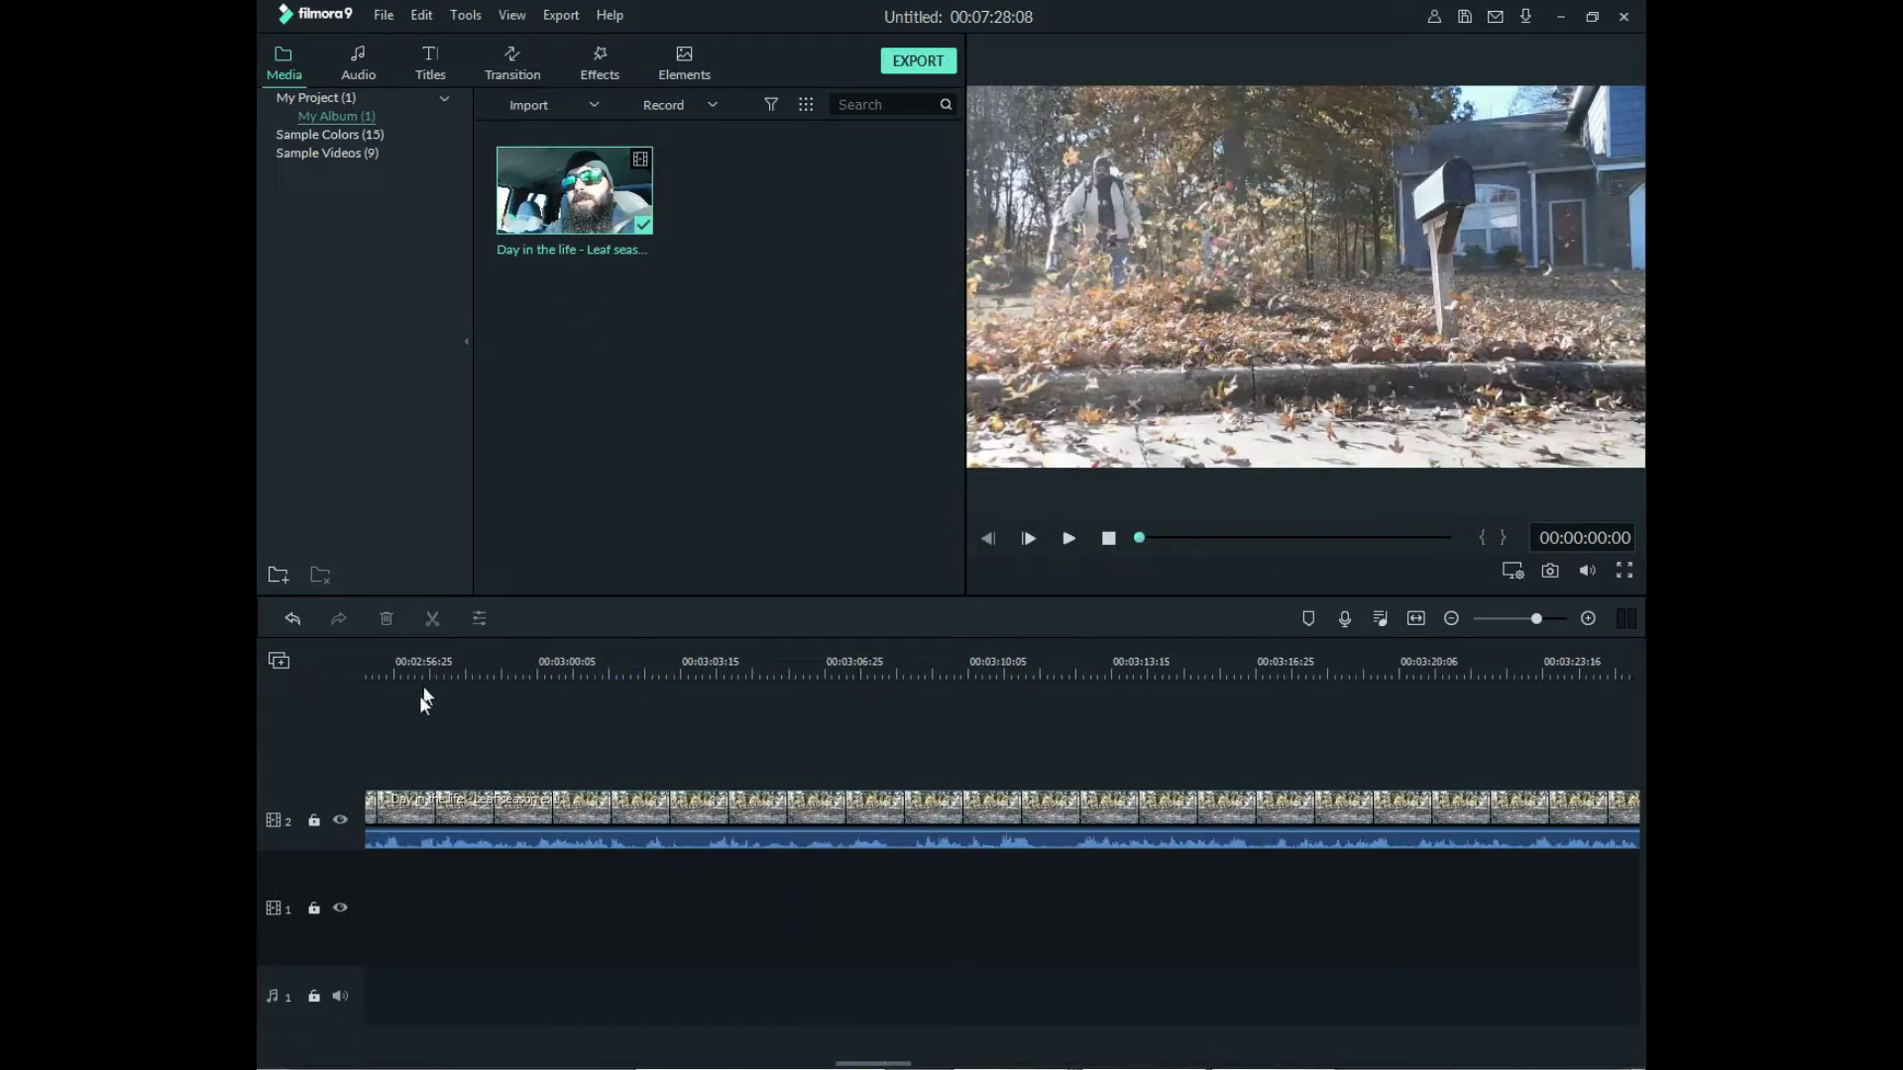
pyautogui.moveTo(413, 838); pyautogui.dragTo(409, 993)
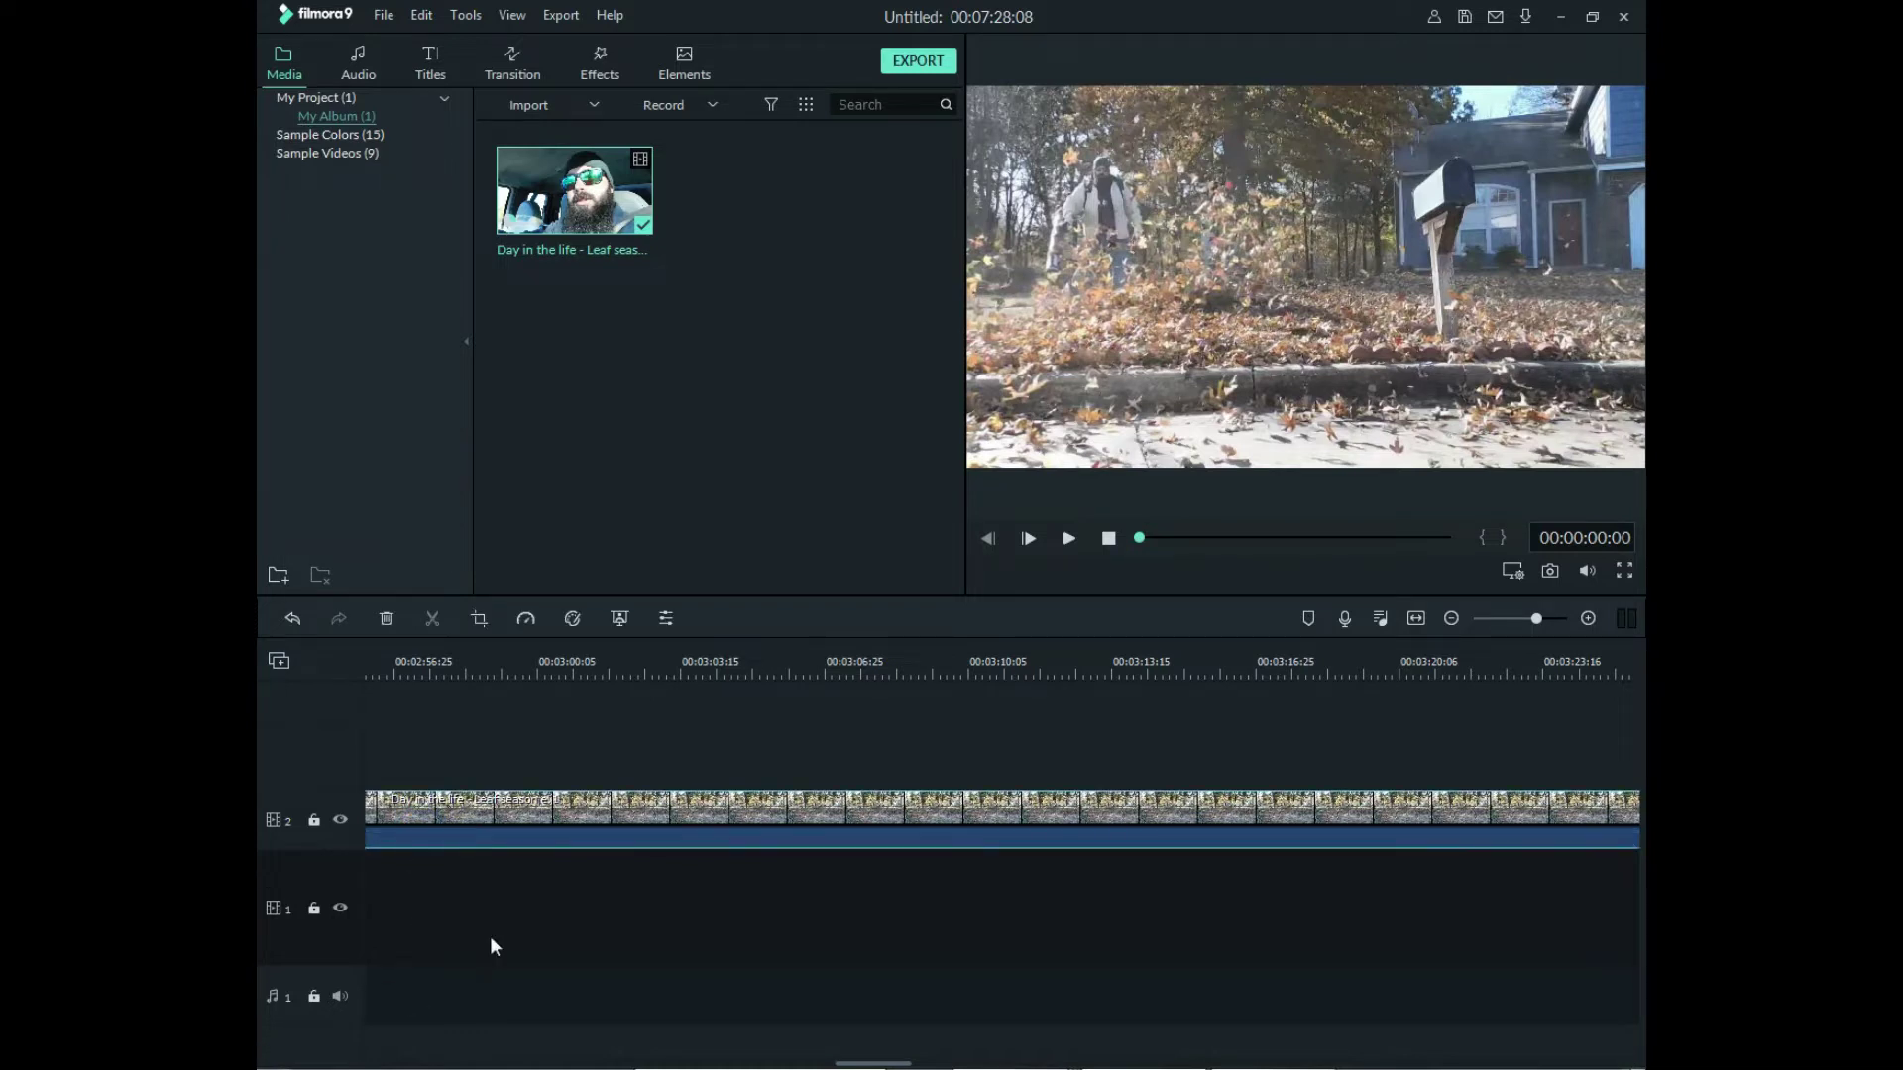
pyautogui.click(367, 654)
pyautogui.moveTo(374, 656); pyautogui.dragTo(257, 692)
pyautogui.moveTo(1147, 536); pyautogui.dragTo(1122, 539)
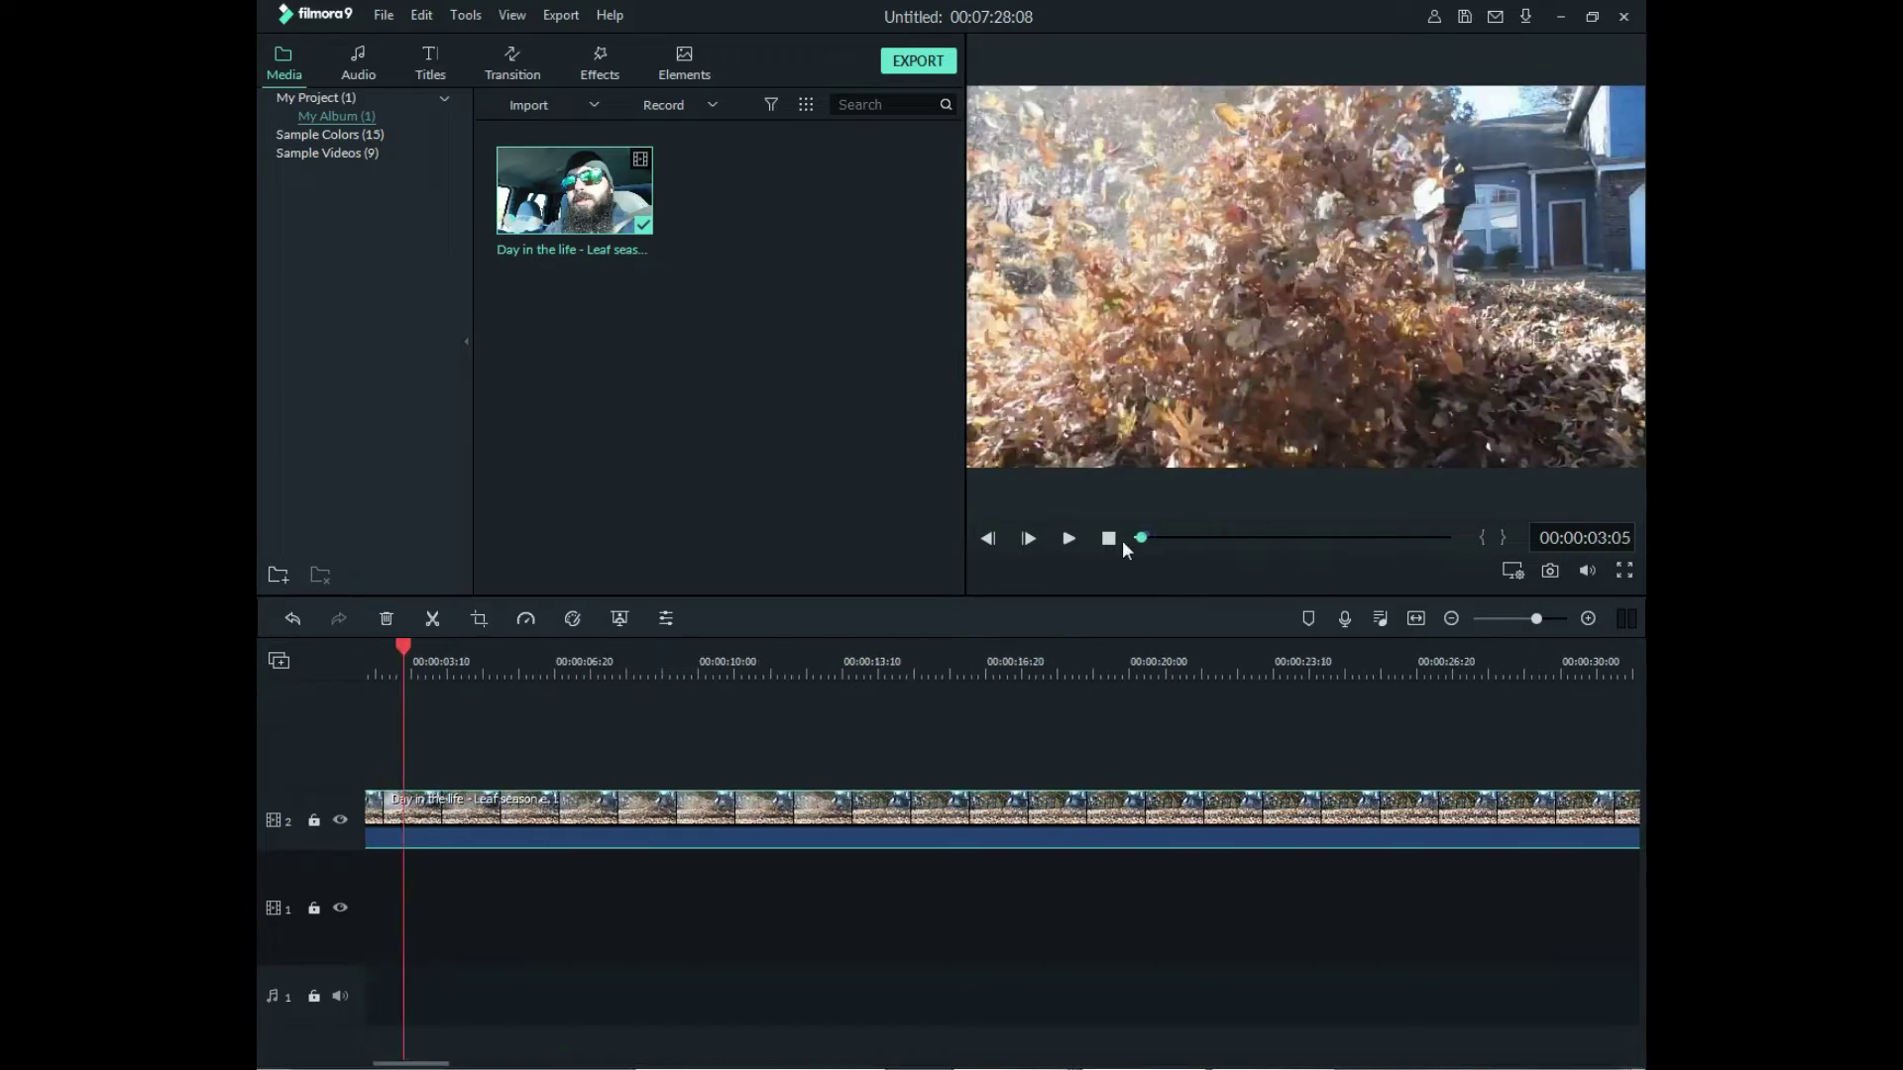
pyautogui.moveTo(411, 852); pyautogui.dragTo(422, 827)
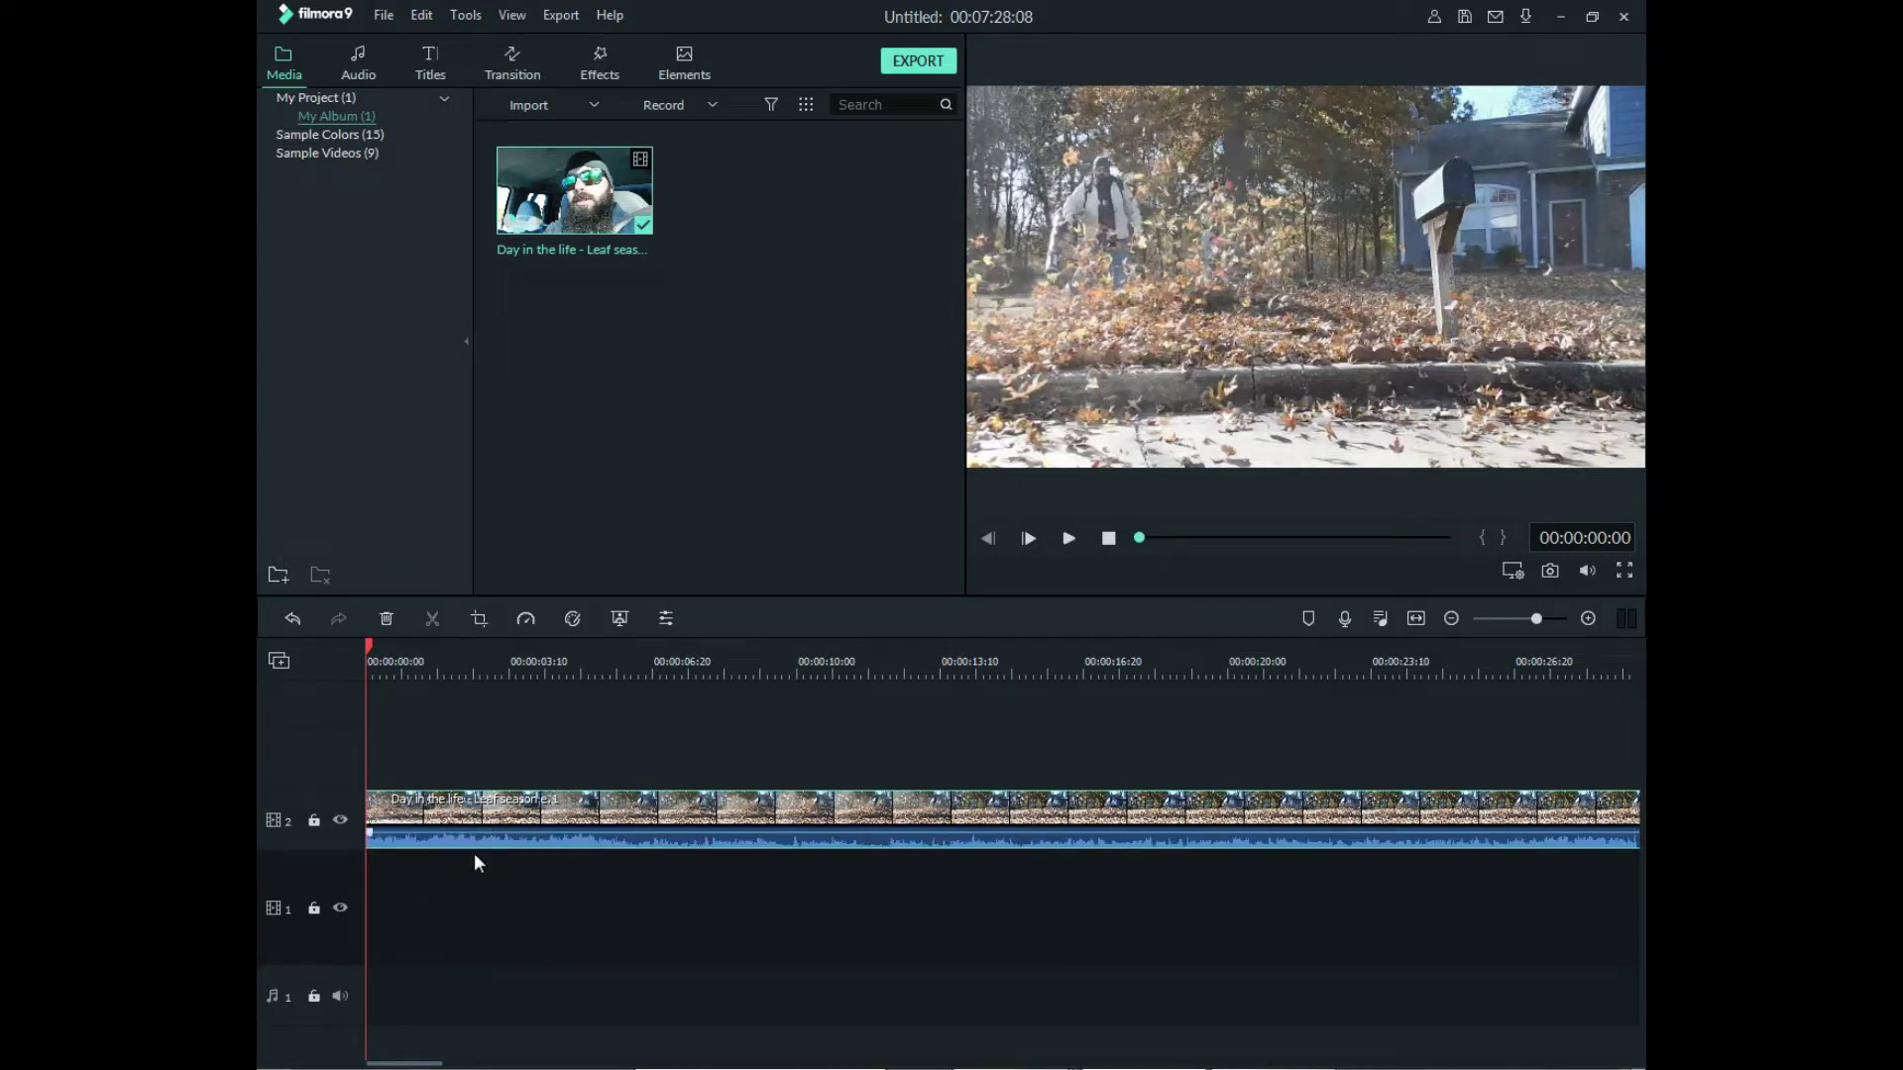
# - Try detaching the clip's audio and deleting it from the audio track, and undo both changes
pyautogui.rightClick(483, 821)
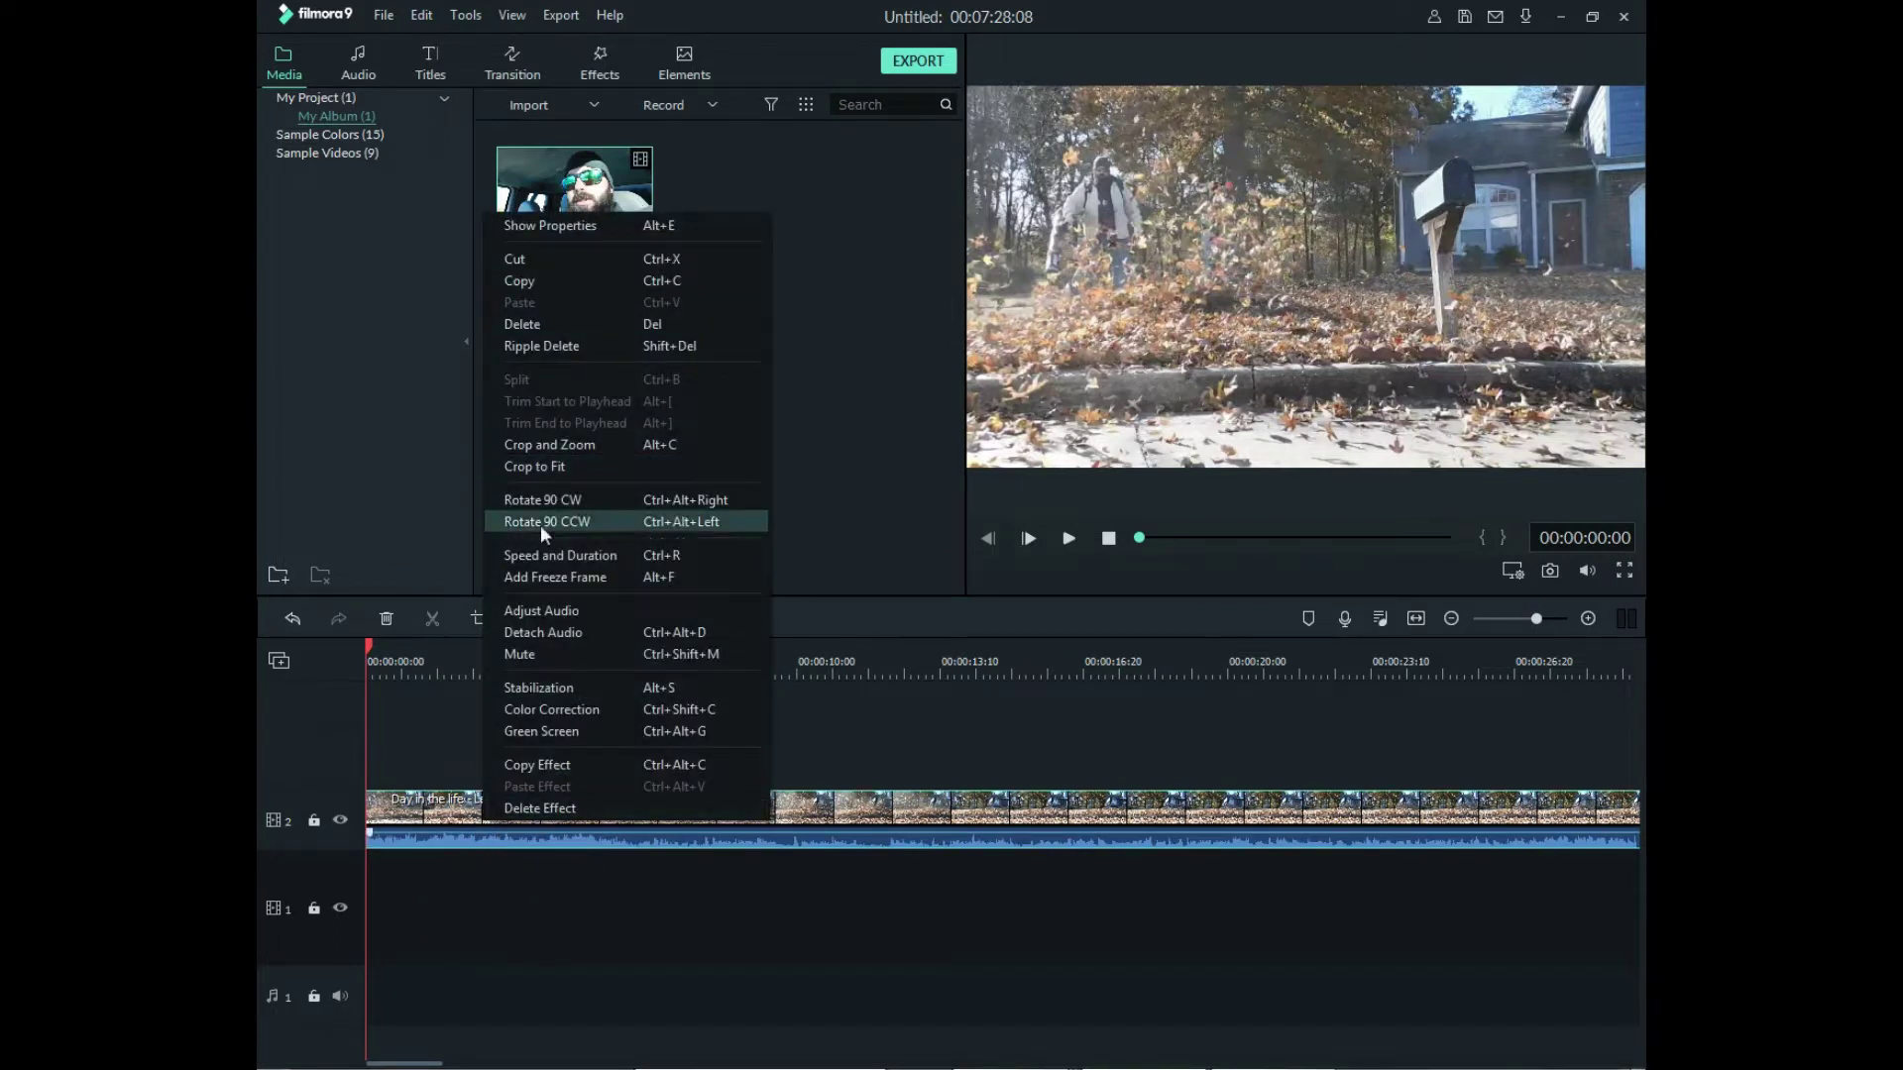
pyautogui.click(544, 633)
pyautogui.rightClick(481, 991)
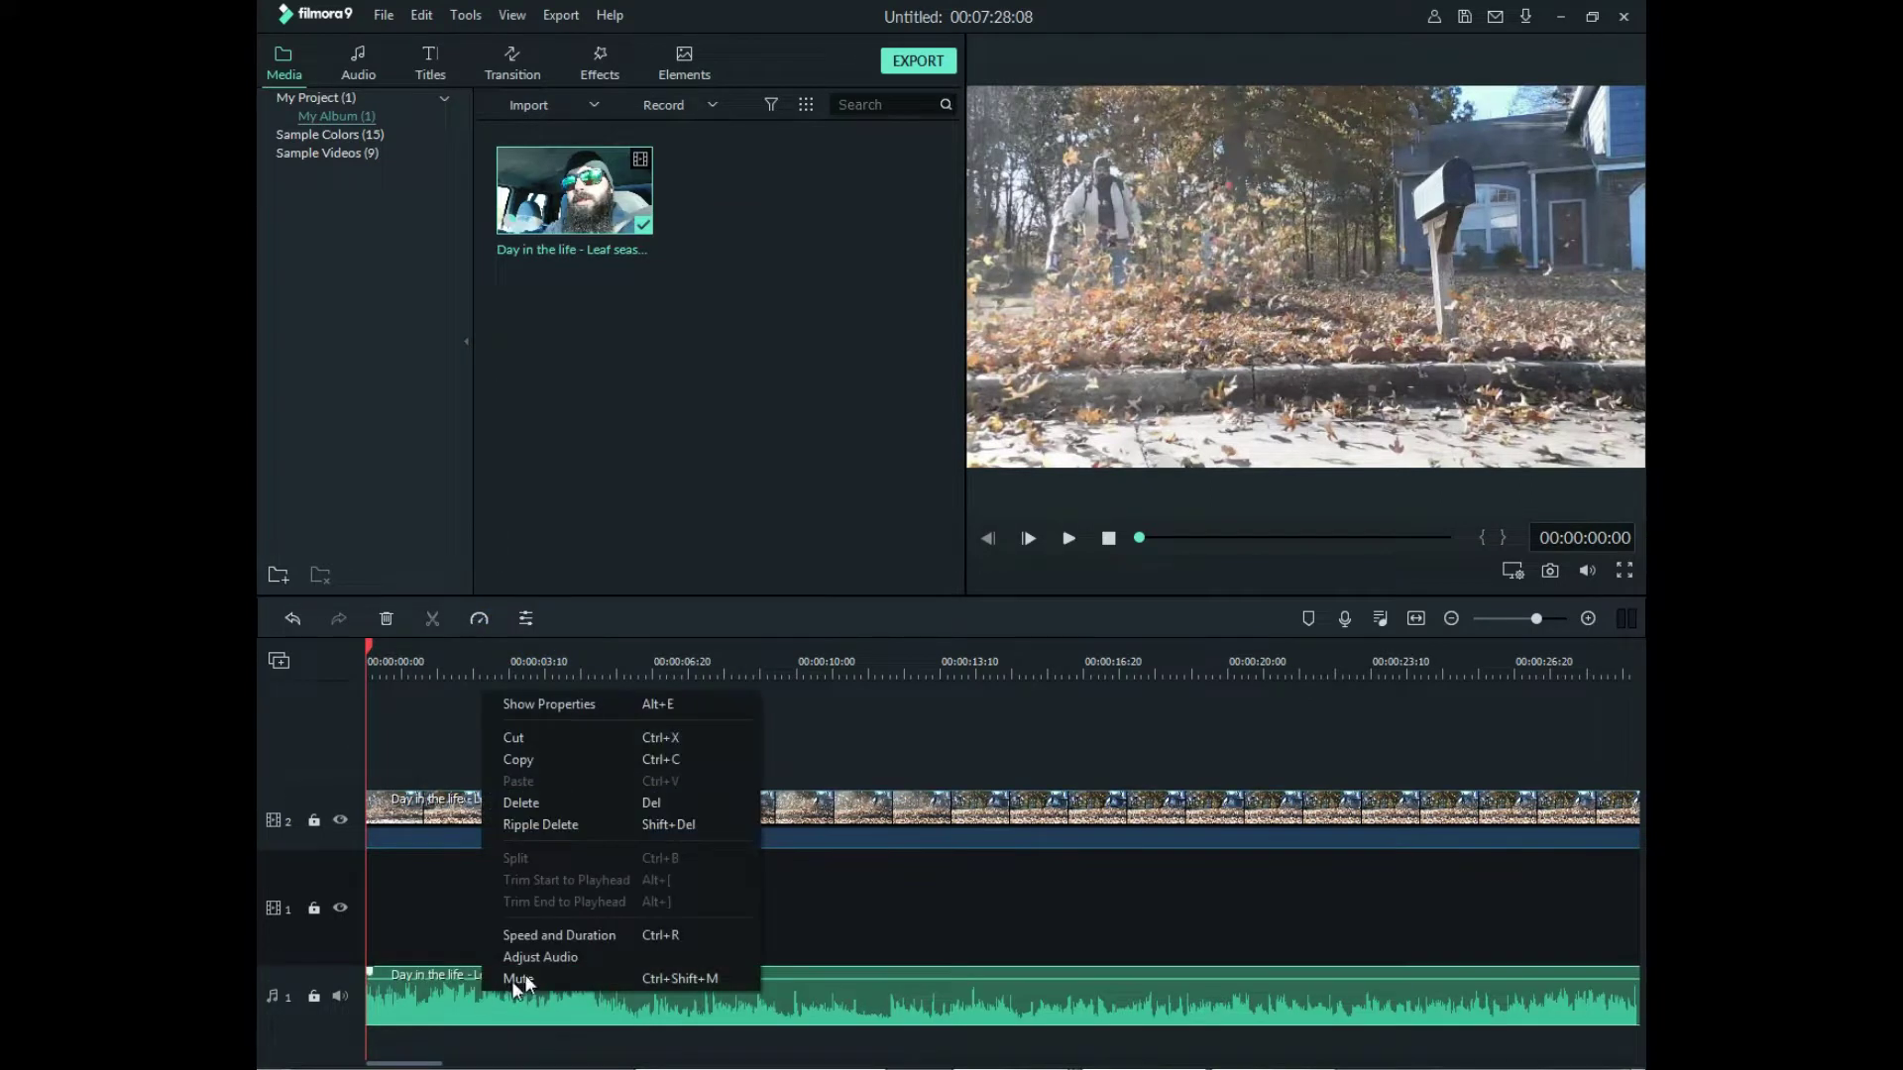
pyautogui.click(545, 804)
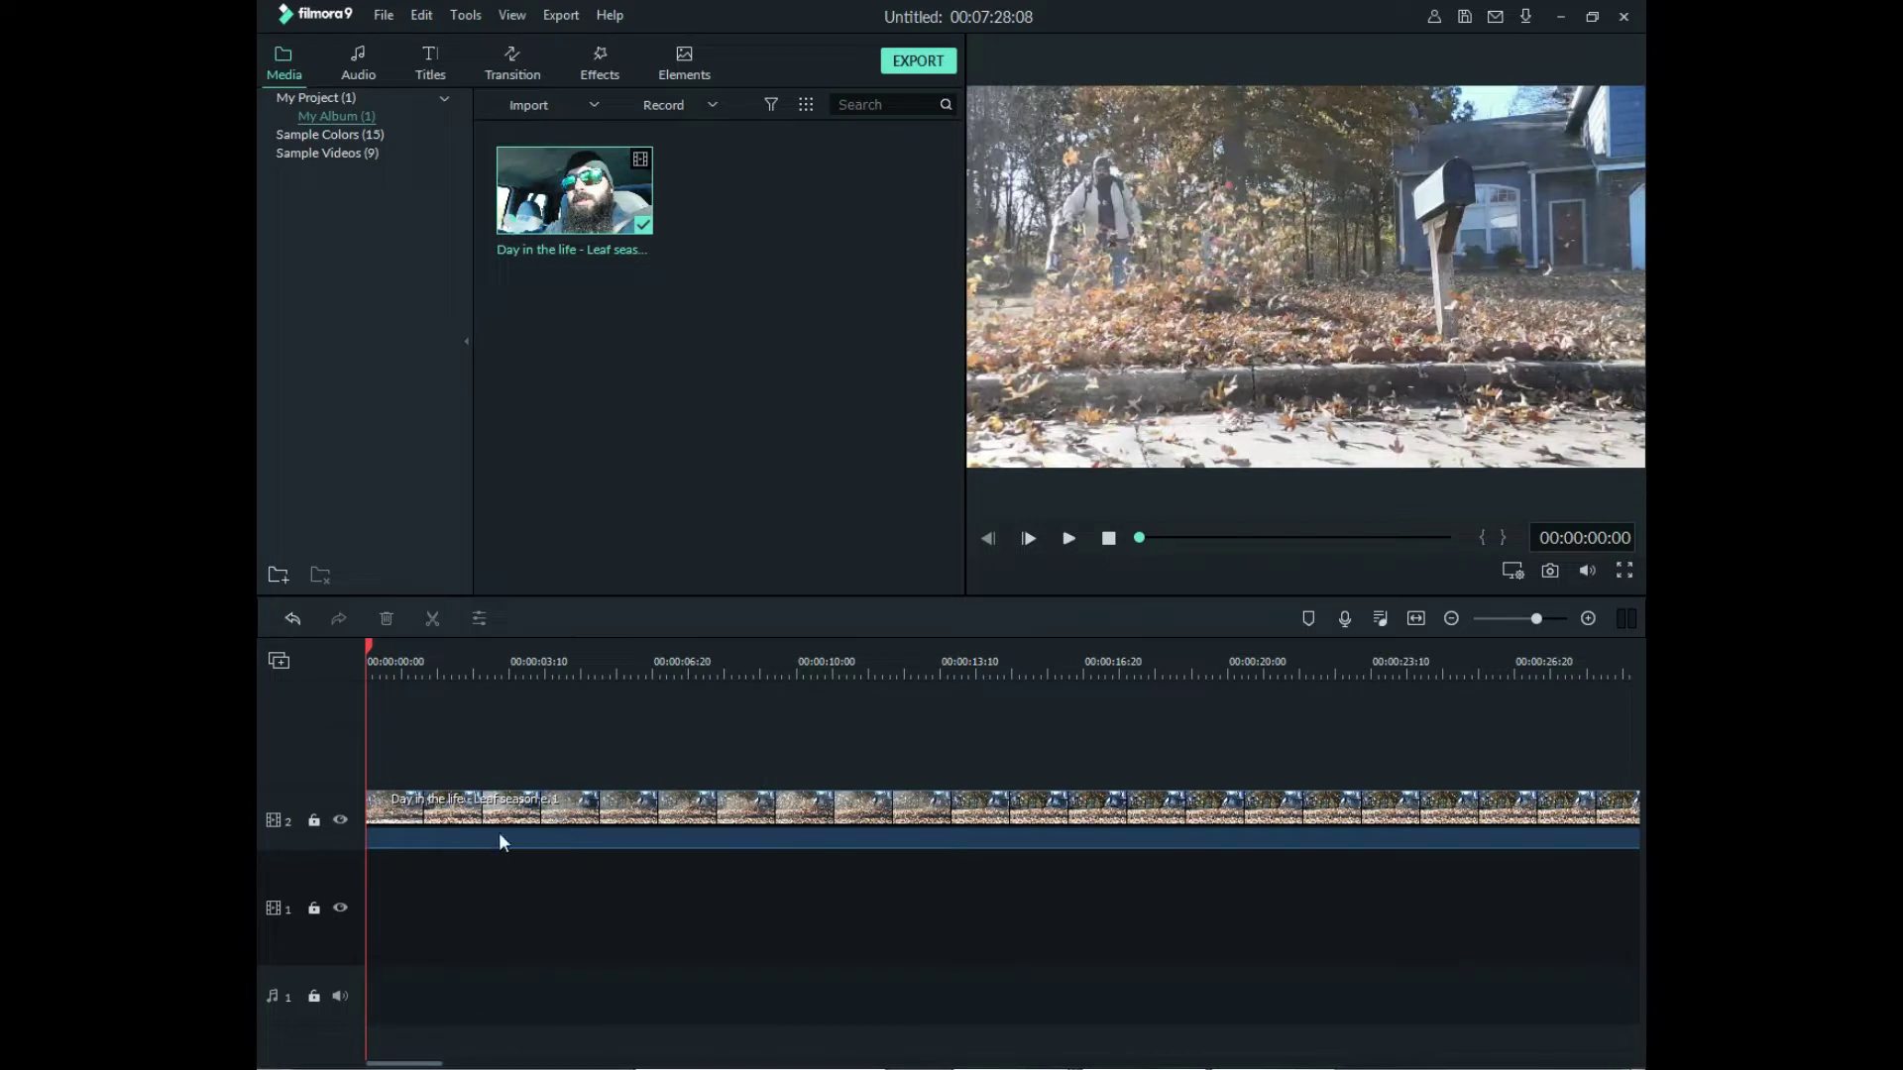
pyautogui.click(293, 619)
pyautogui.click(292, 618)
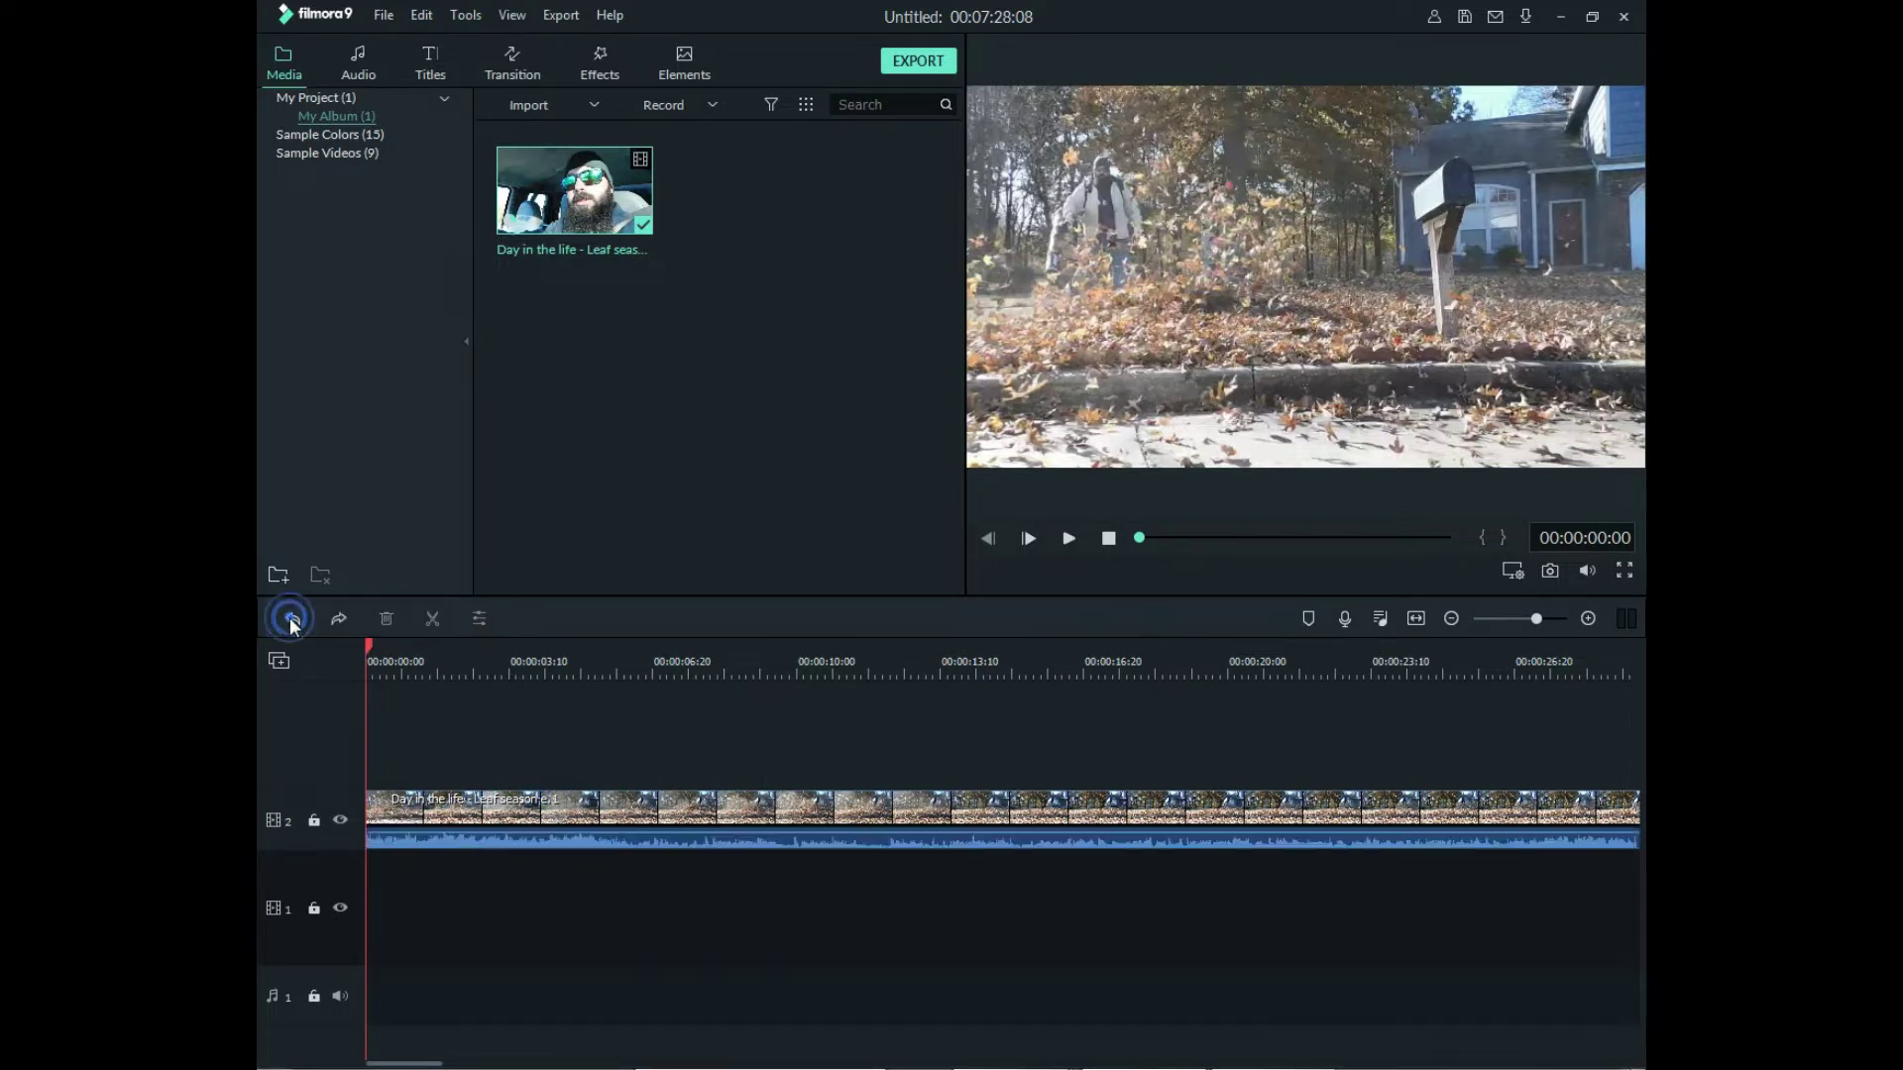
# - Silence the clip on video track 2 by lowering its volume line all the way
pyautogui.moveTo(501, 836)
pyautogui.click(500, 835)
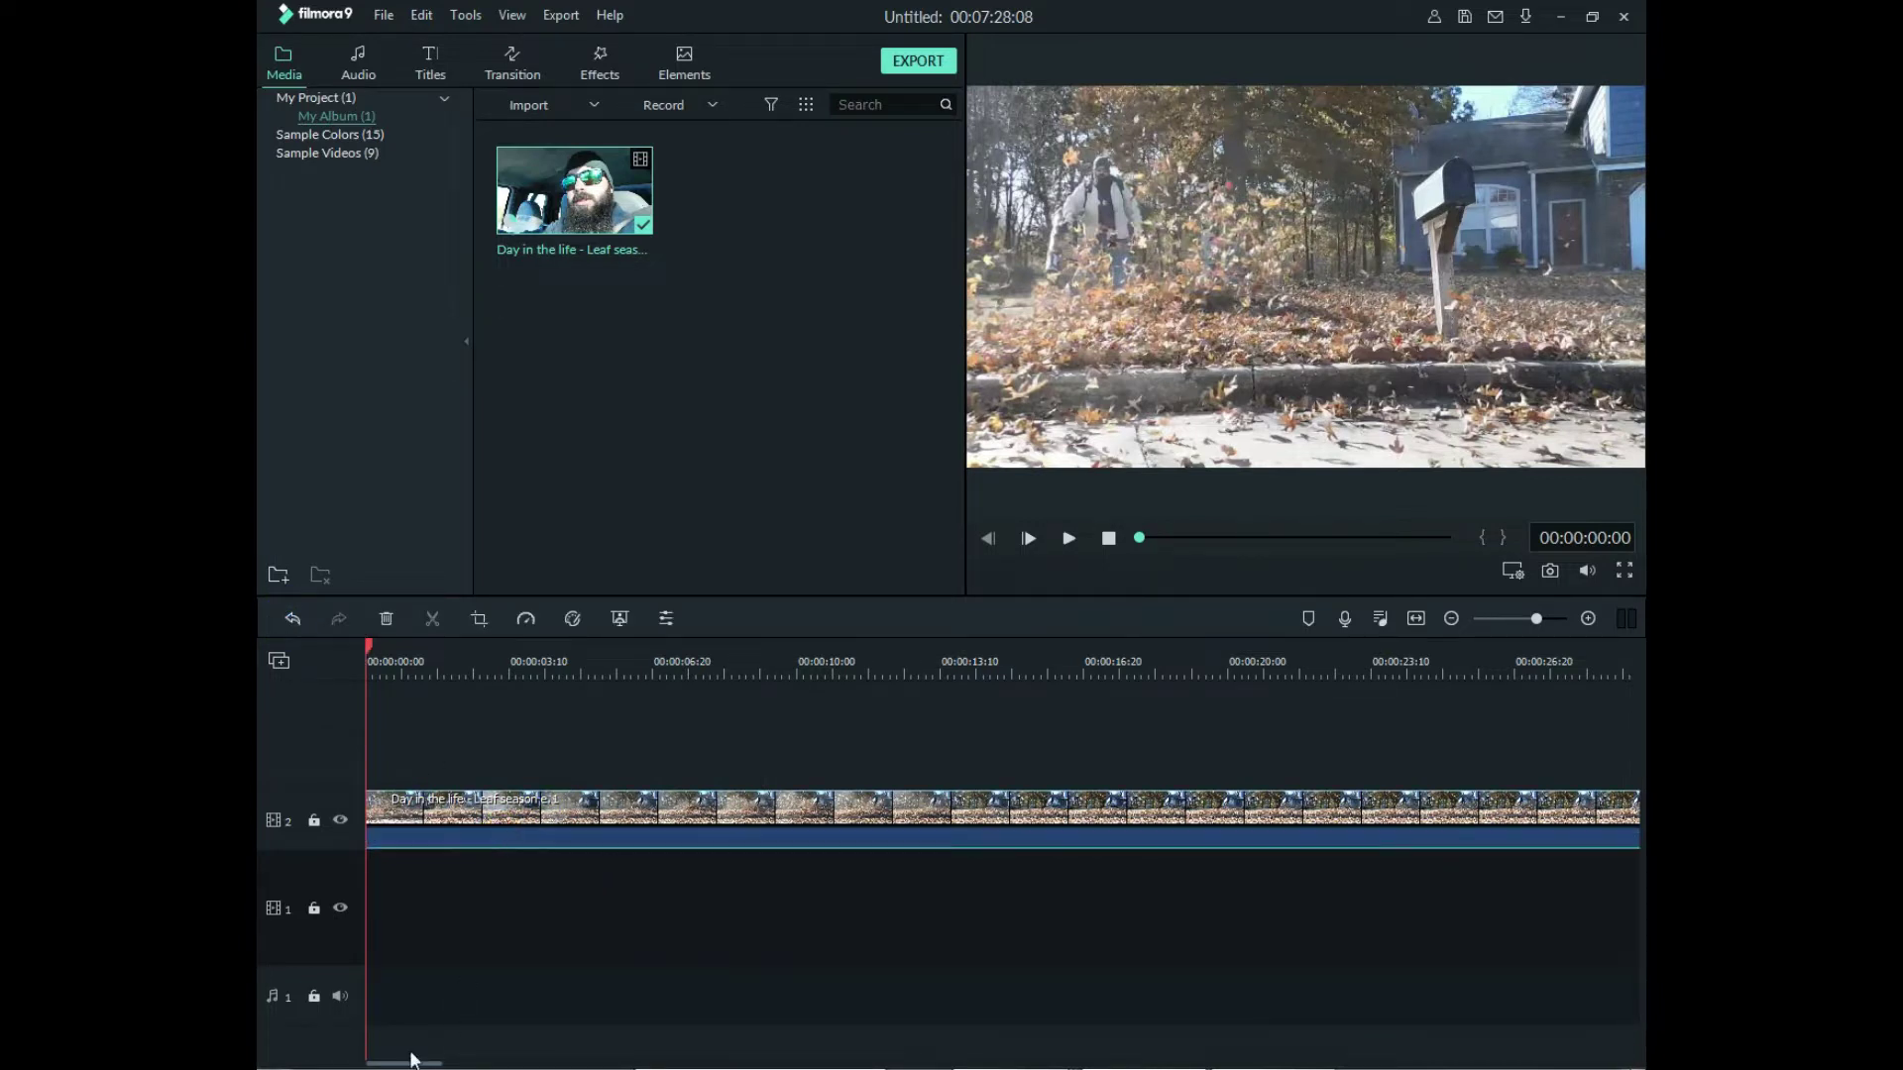
pyautogui.rightClick(467, 828)
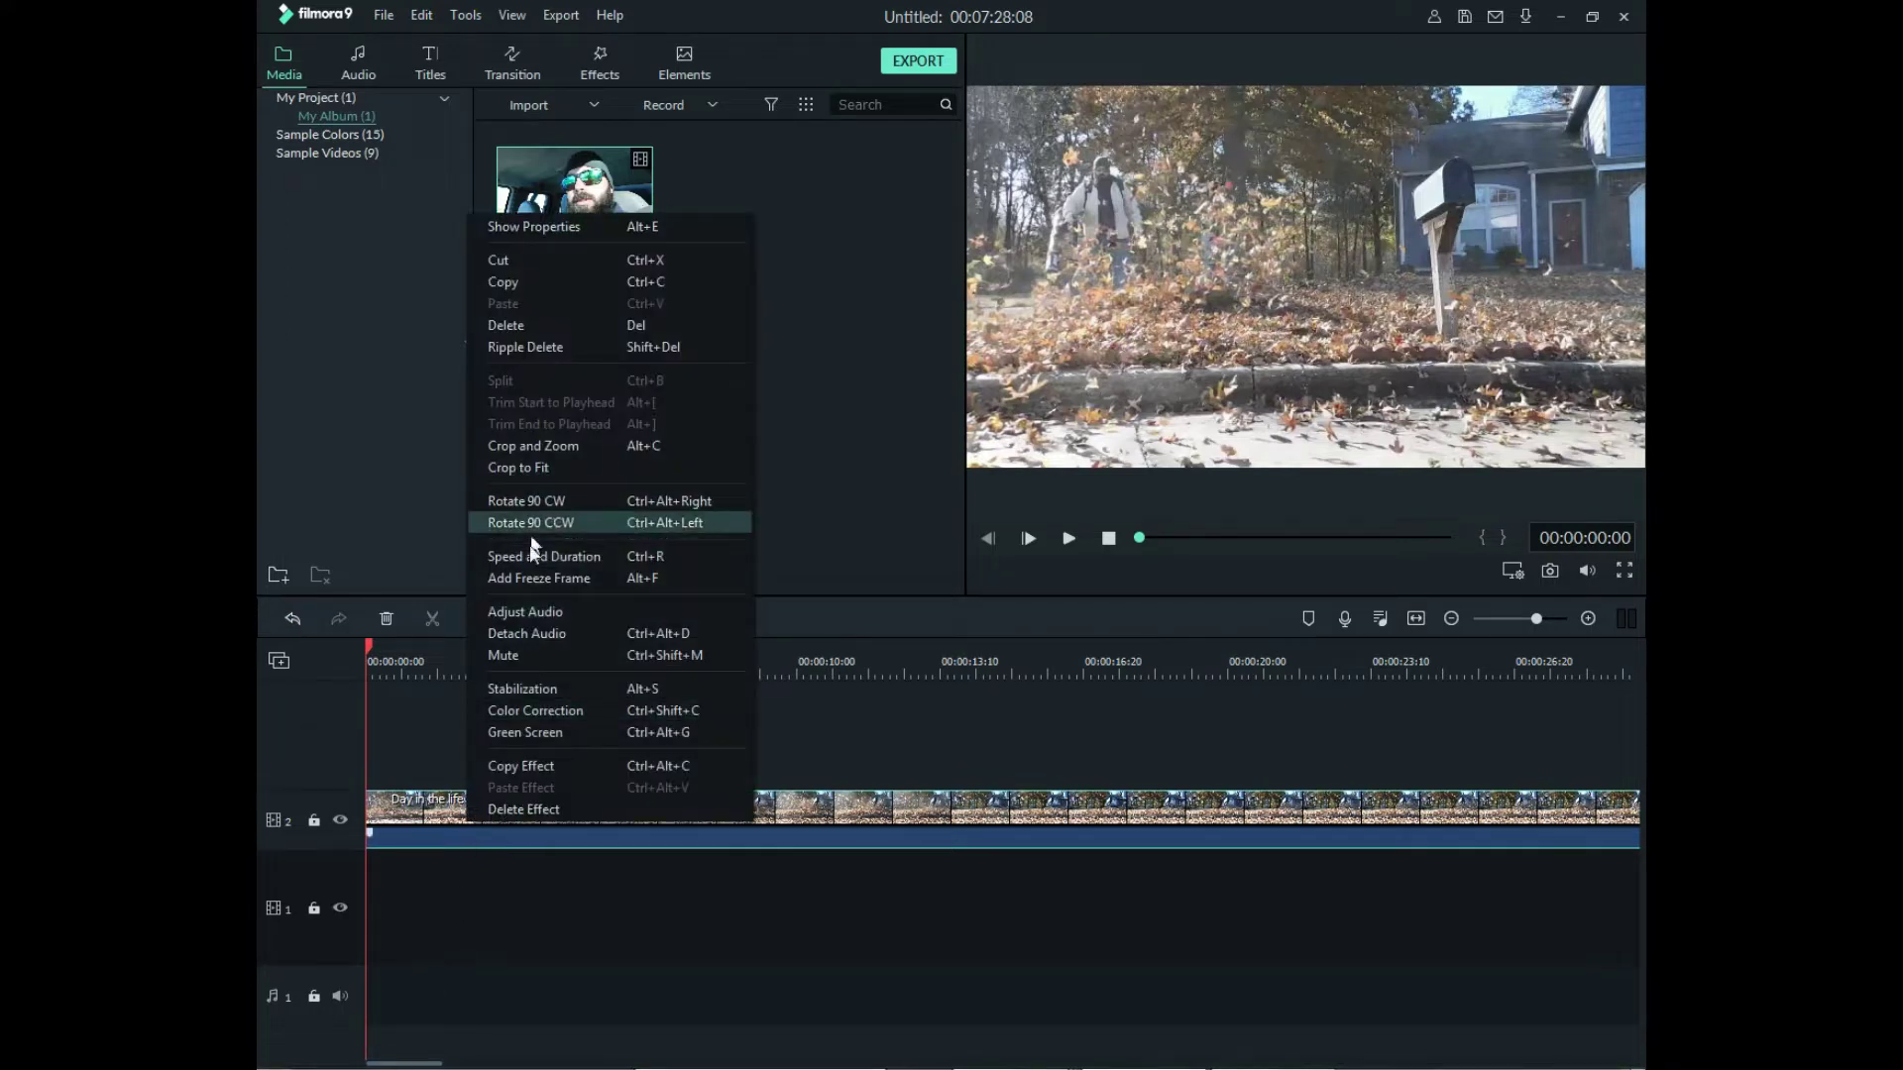
pyautogui.click(426, 927)
# - Play the clip from the start and split it at 00:00:07:26 and 00:00:10:08
pyautogui.press('space')
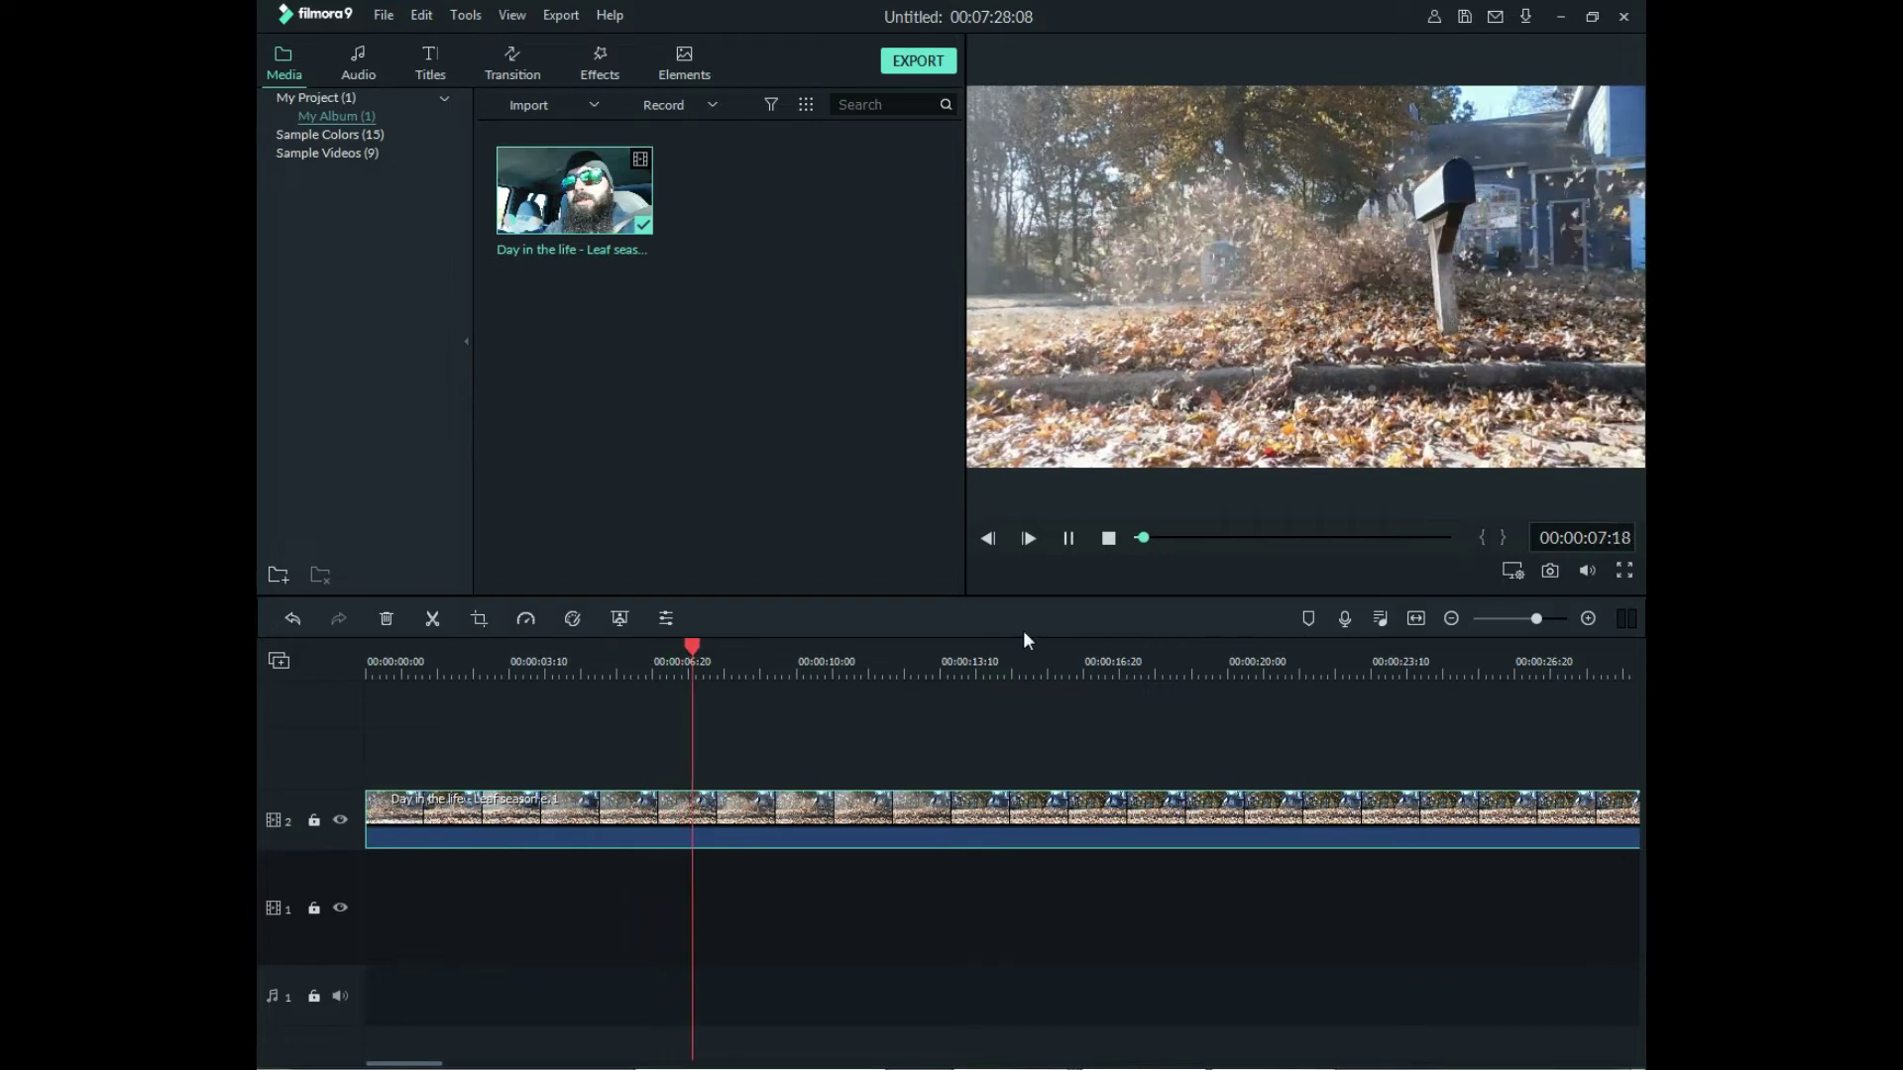
pyautogui.press('space')
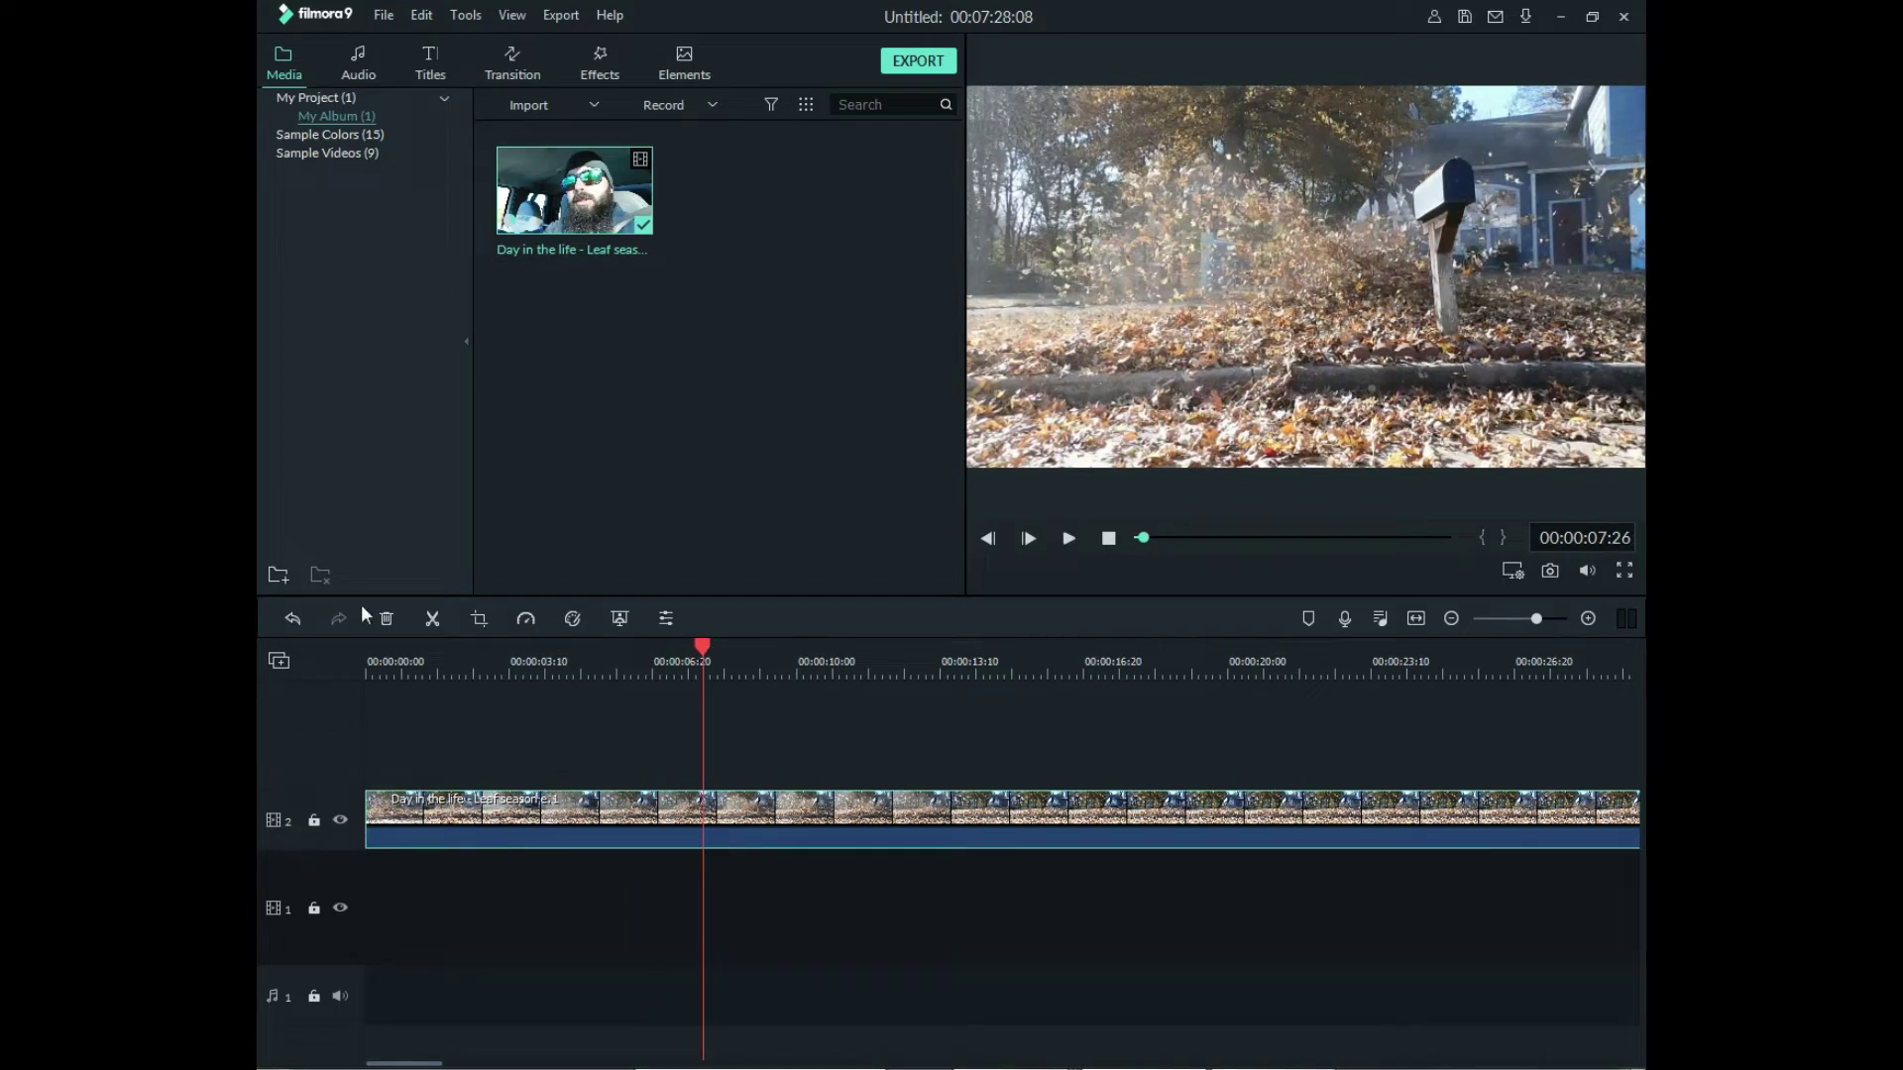
pyautogui.click(438, 617)
pyautogui.click(807, 662)
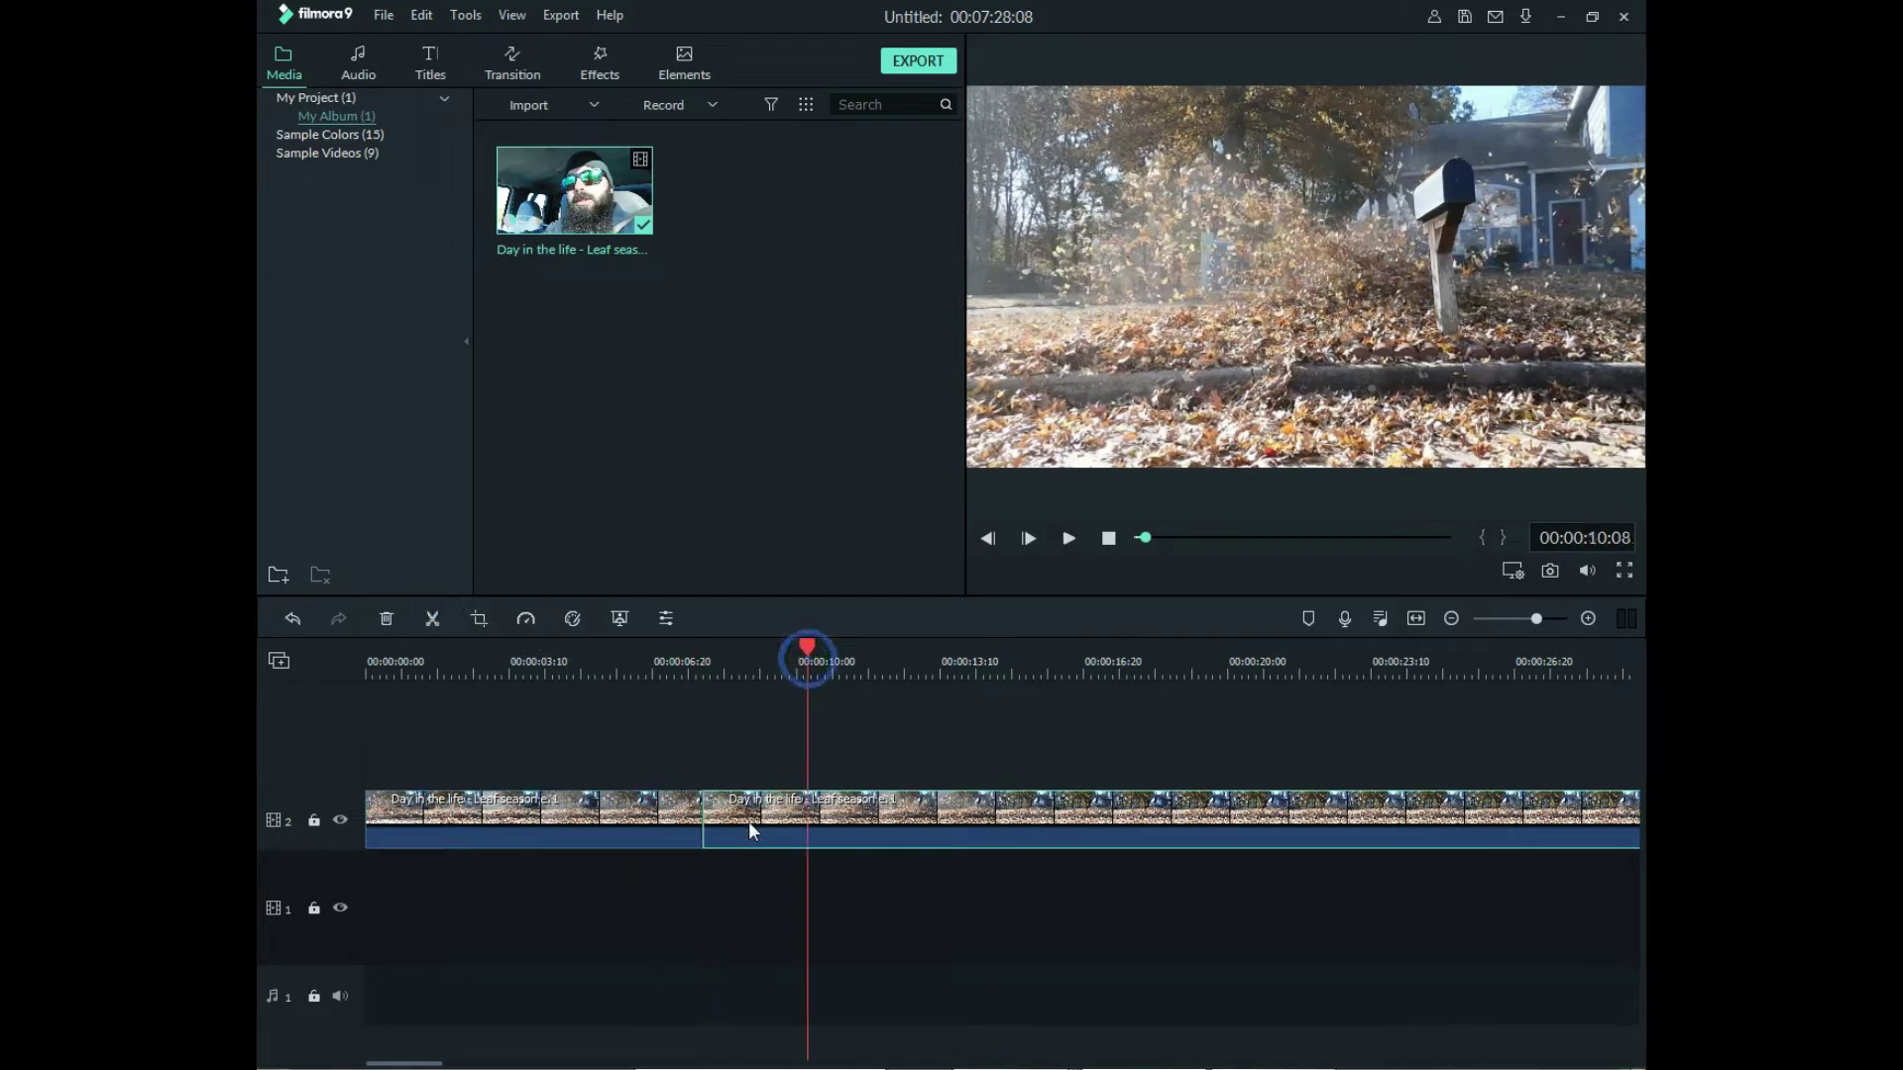
pyautogui.click(432, 620)
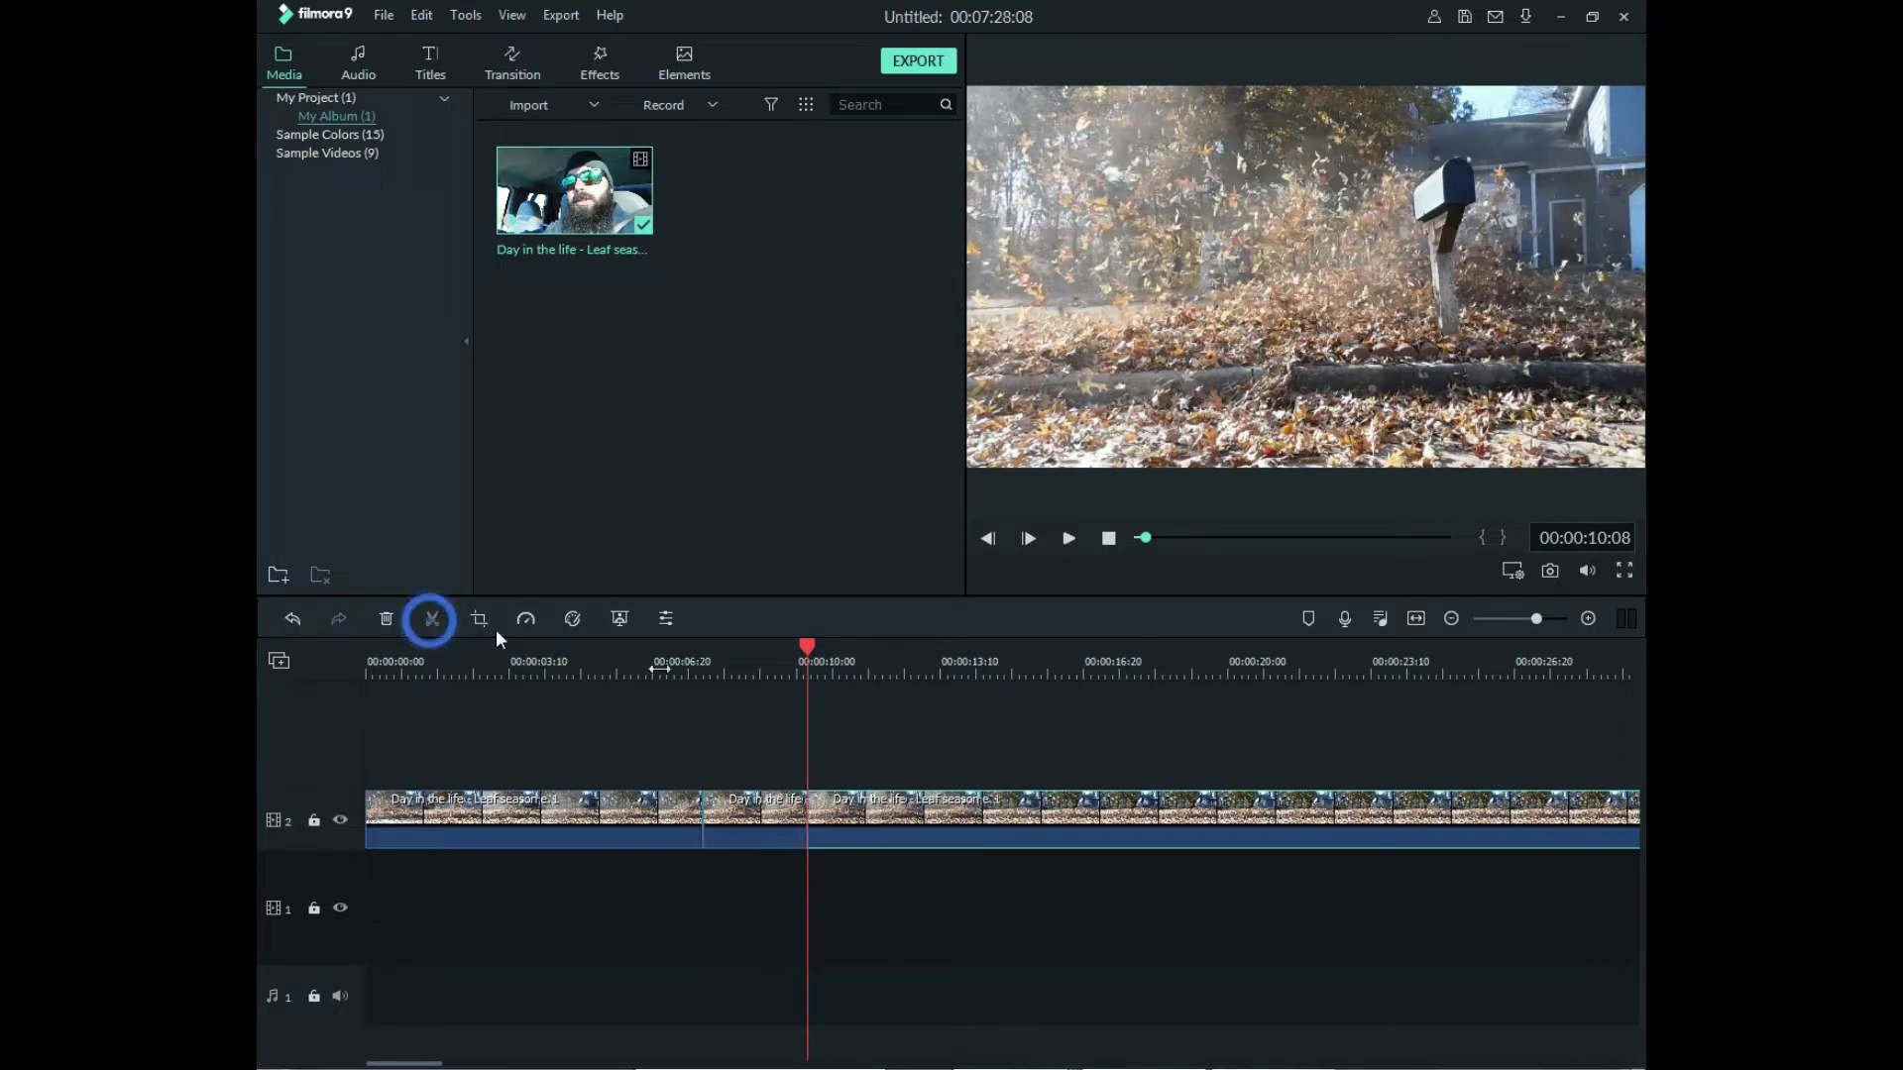
# - Look over the slow speed presets for the middle segment without applying one, and undo the splits
pyautogui.click(751, 808)
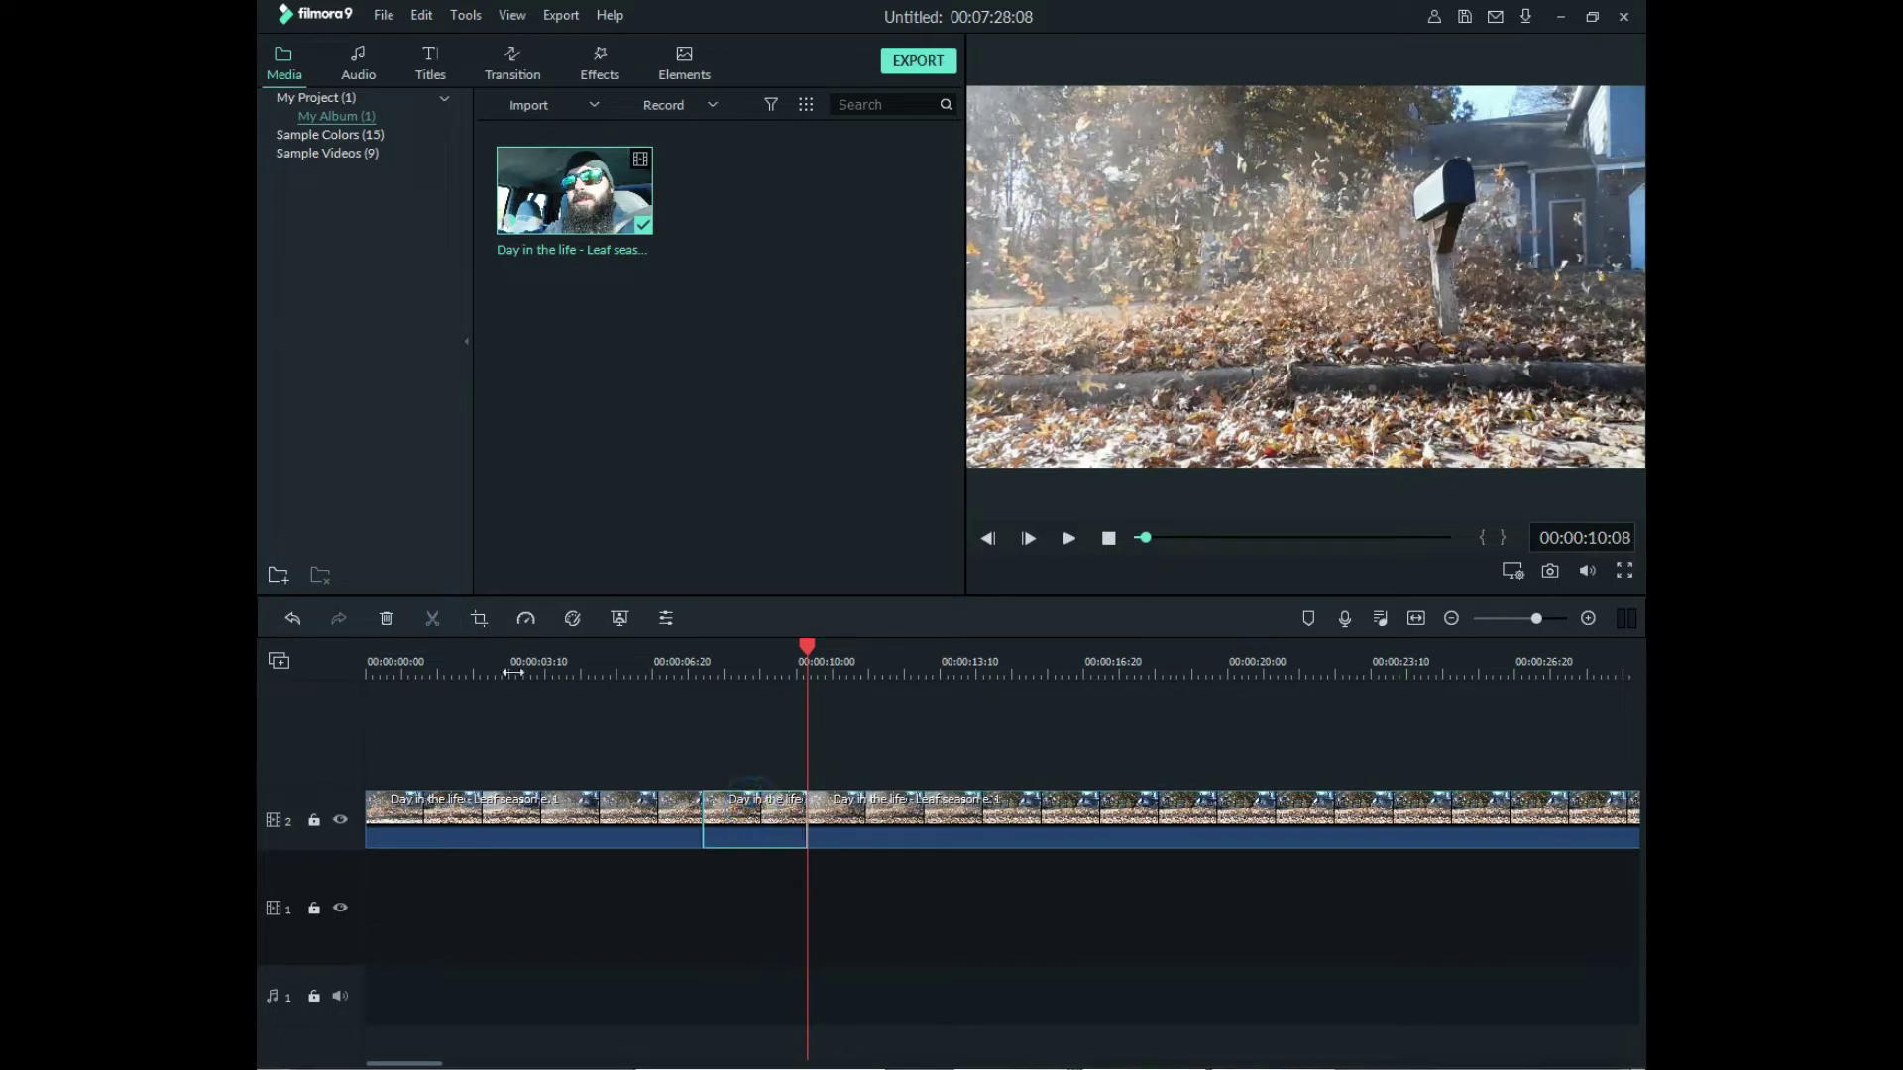
pyautogui.click(526, 621)
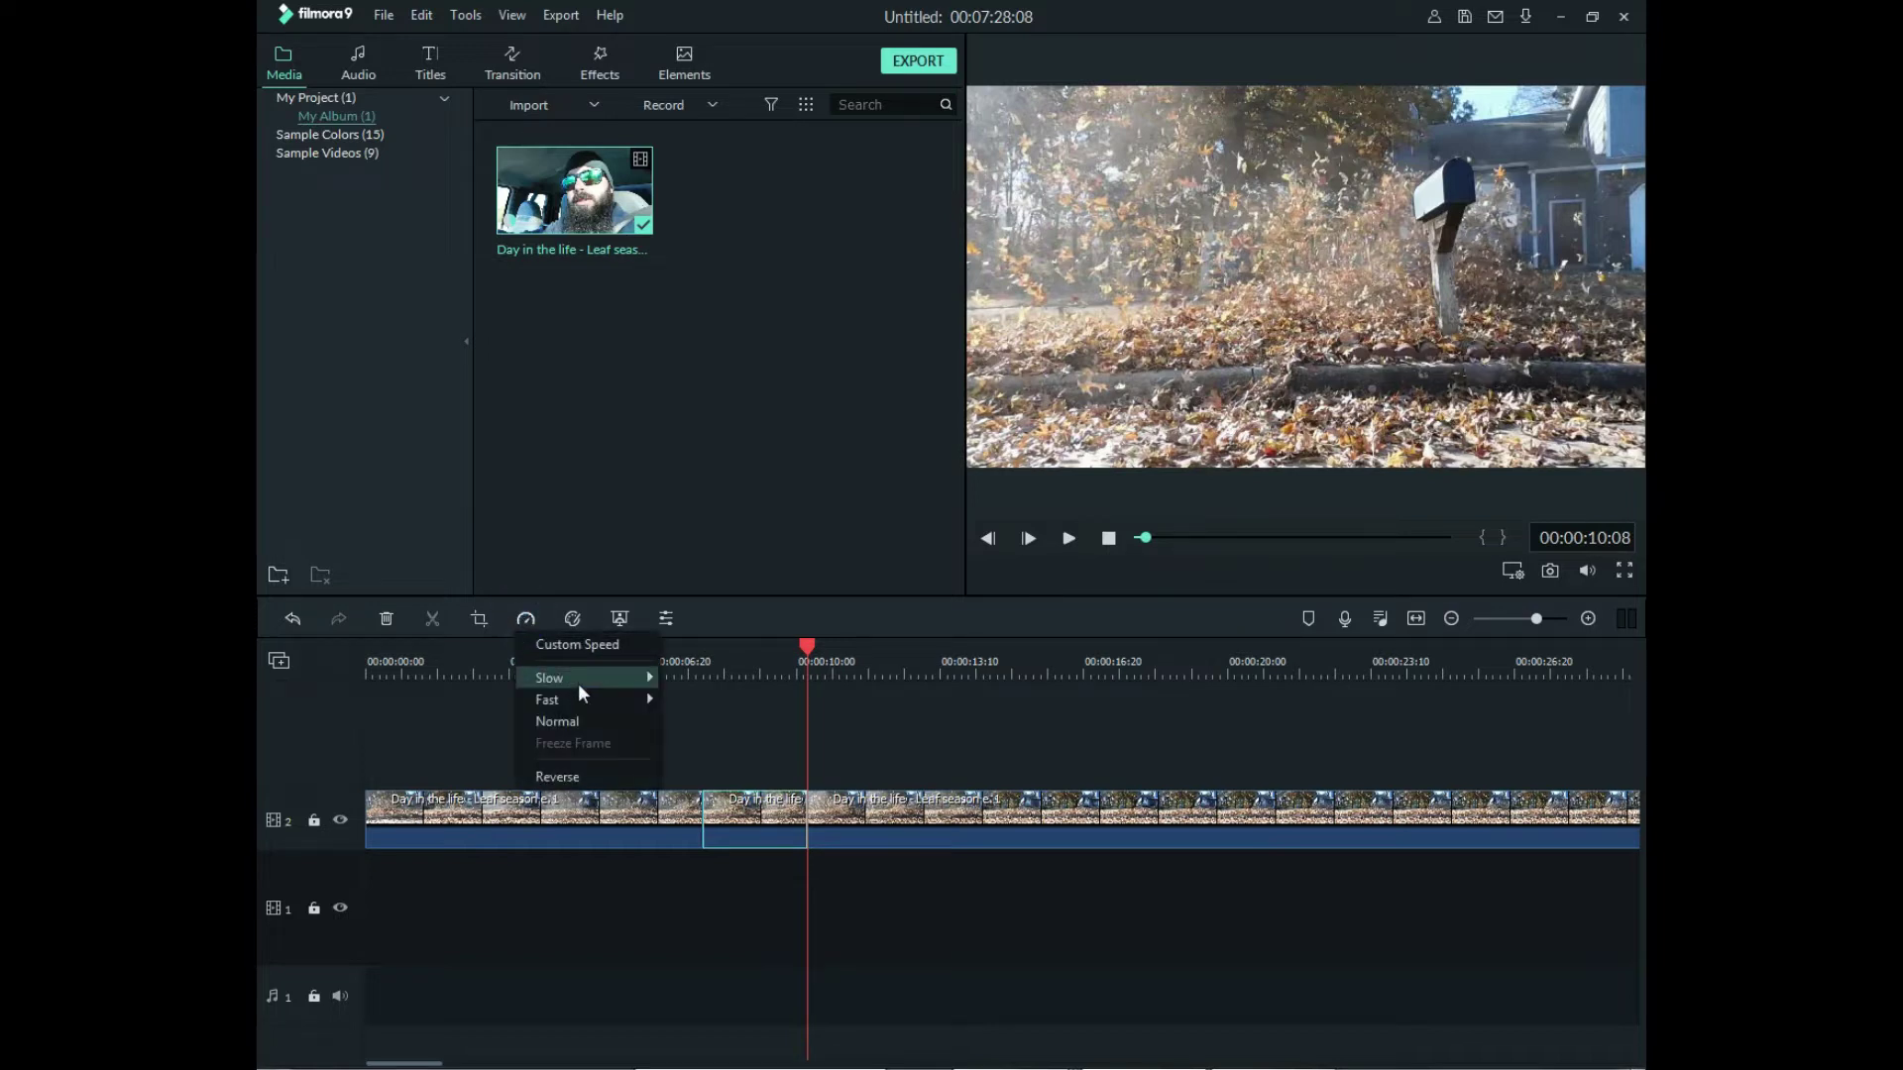
pyautogui.moveTo(569, 697)
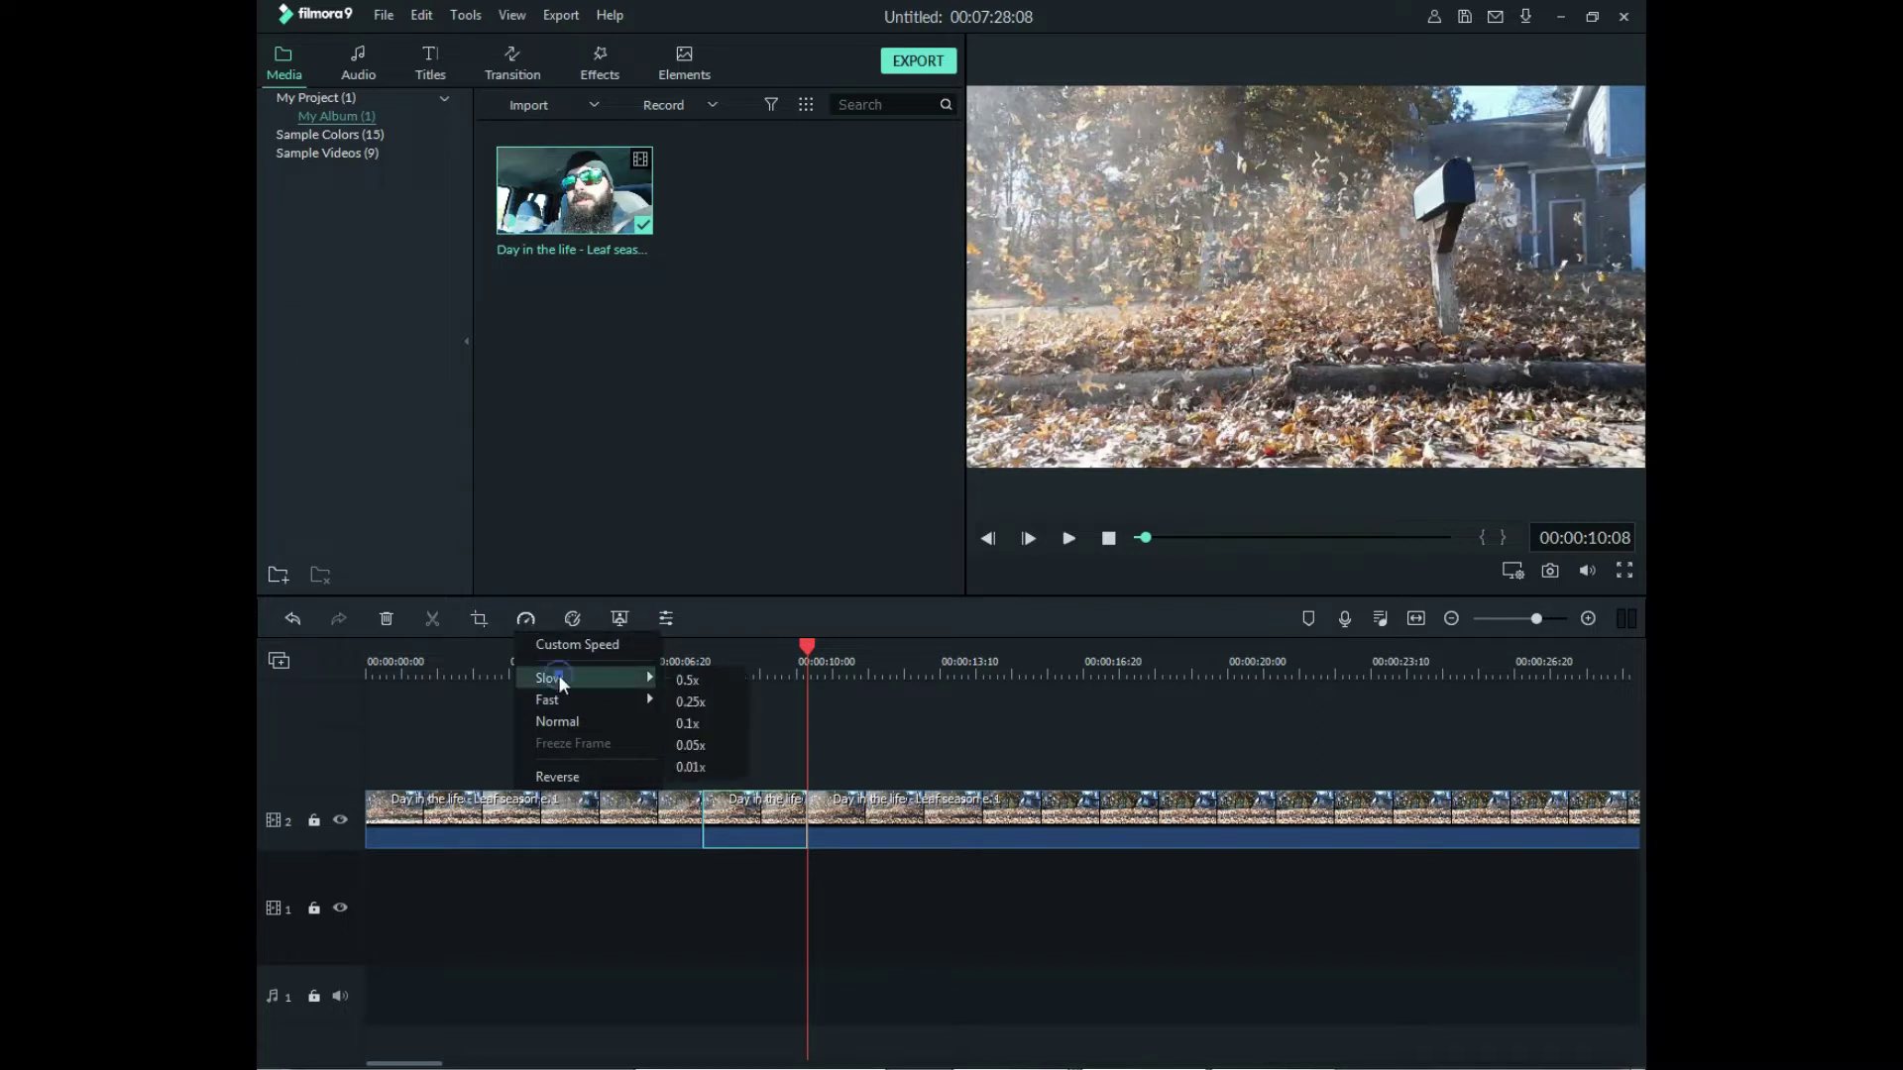
pyautogui.click(878, 743)
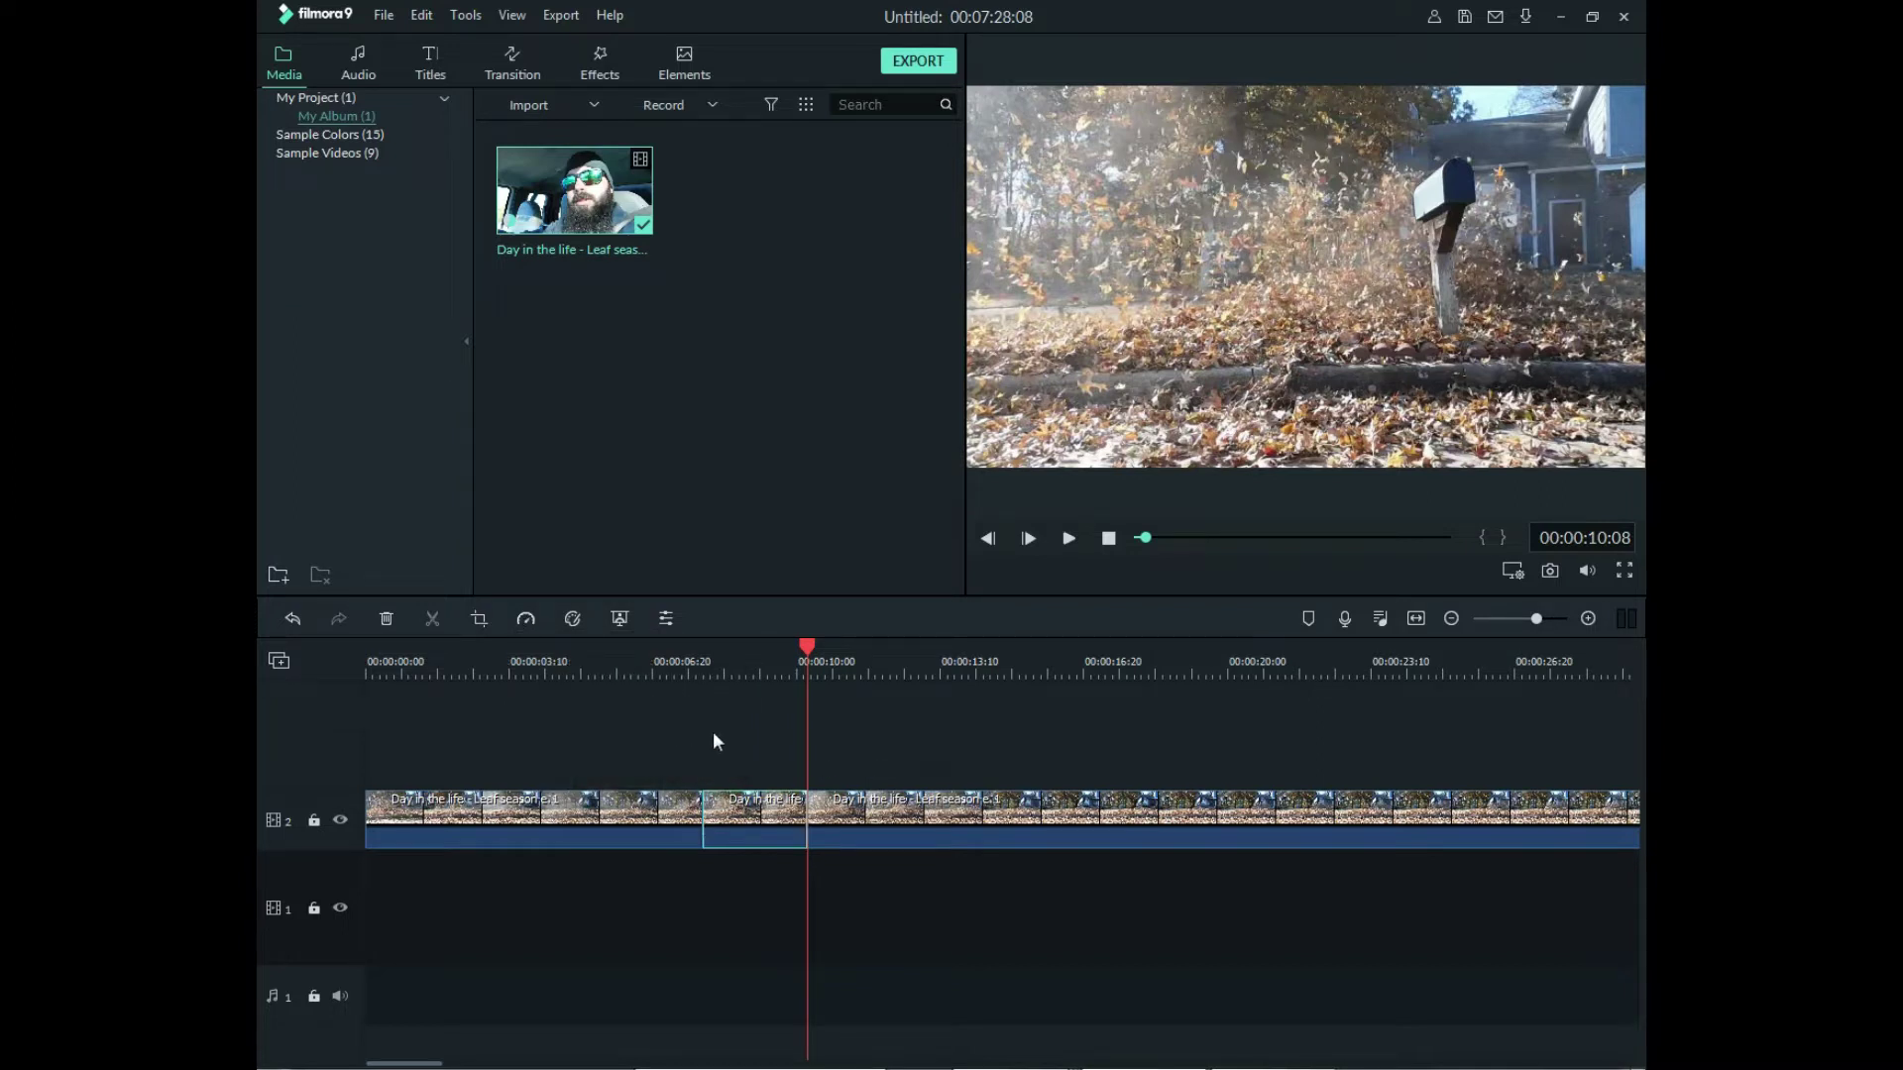
pyautogui.click(293, 619)
# - Split the clip at 00:00:07:16 and ripple delete the segment before the cut
pyautogui.click(633, 661)
pyautogui.press('space')
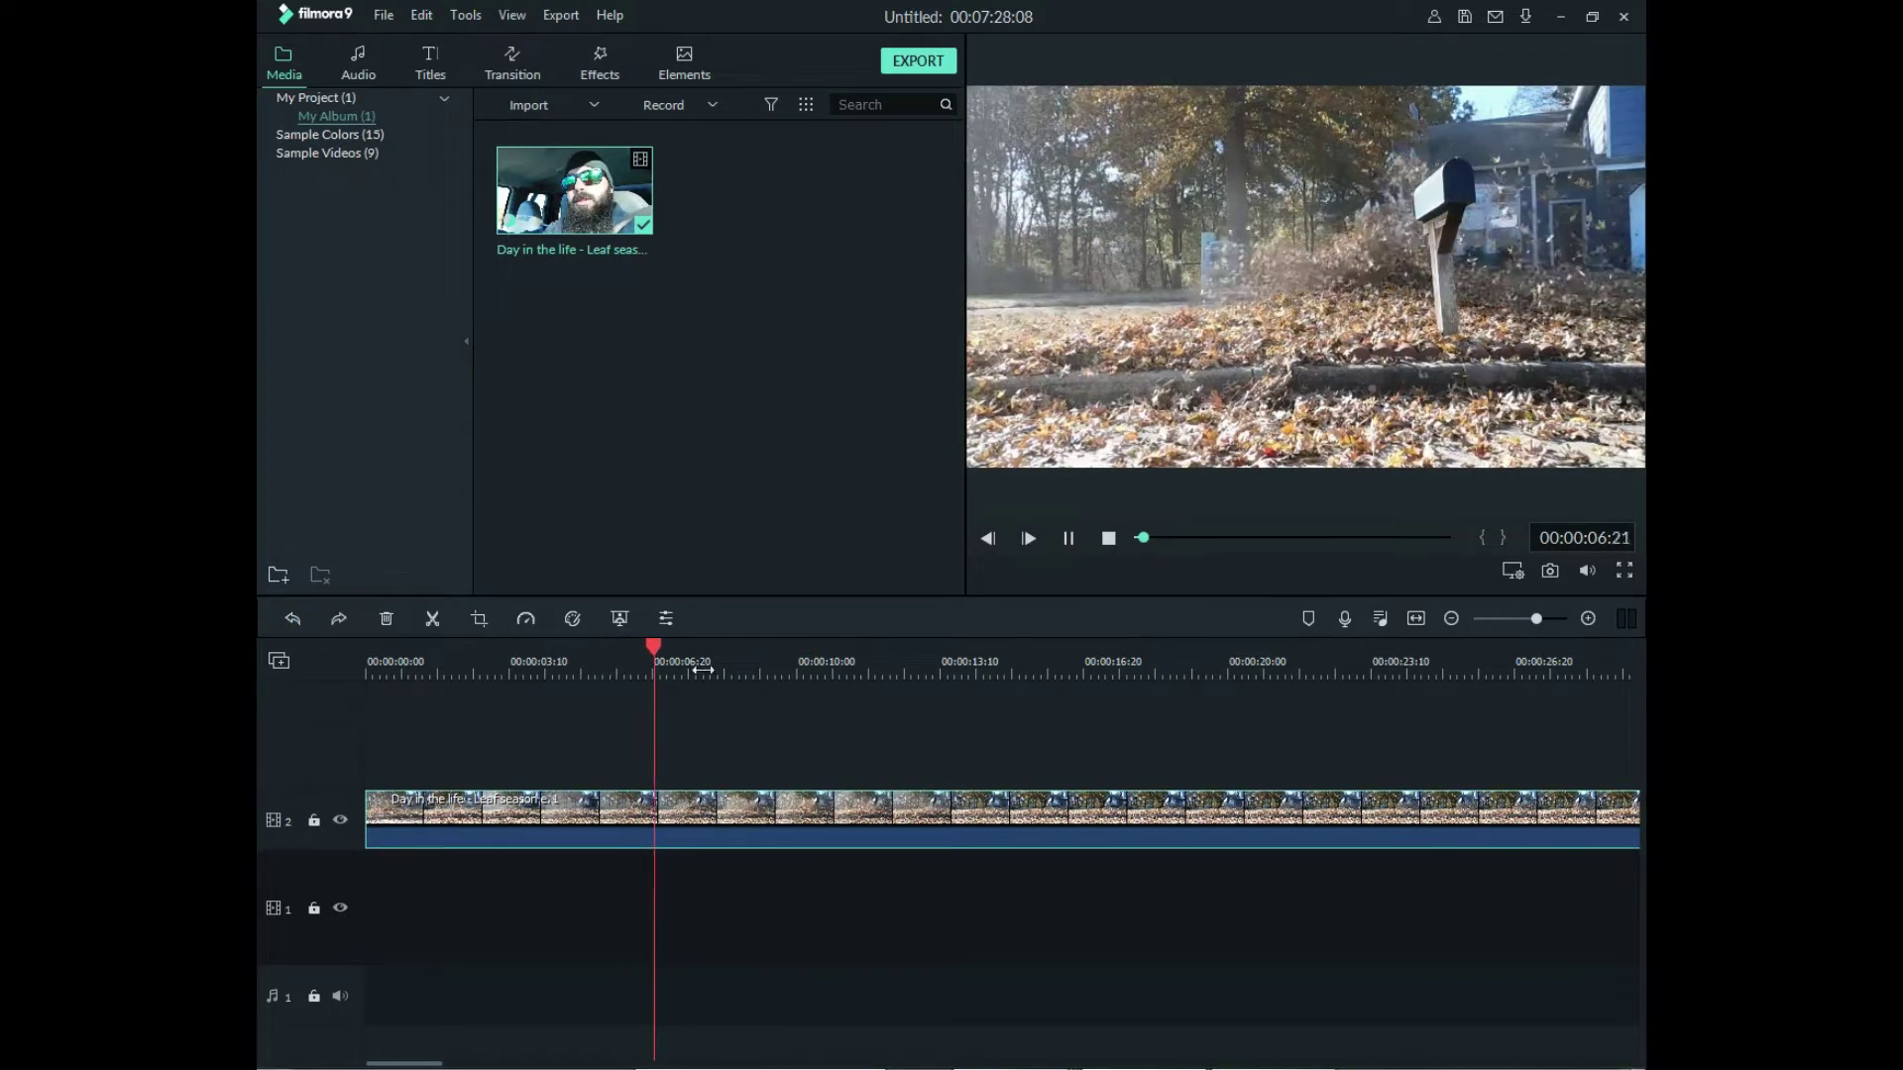
pyautogui.moveTo(726, 658)
pyautogui.mouseDown()
pyautogui.moveTo(859, 675)
pyautogui.moveTo(757, 672)
pyautogui.mouseUp()
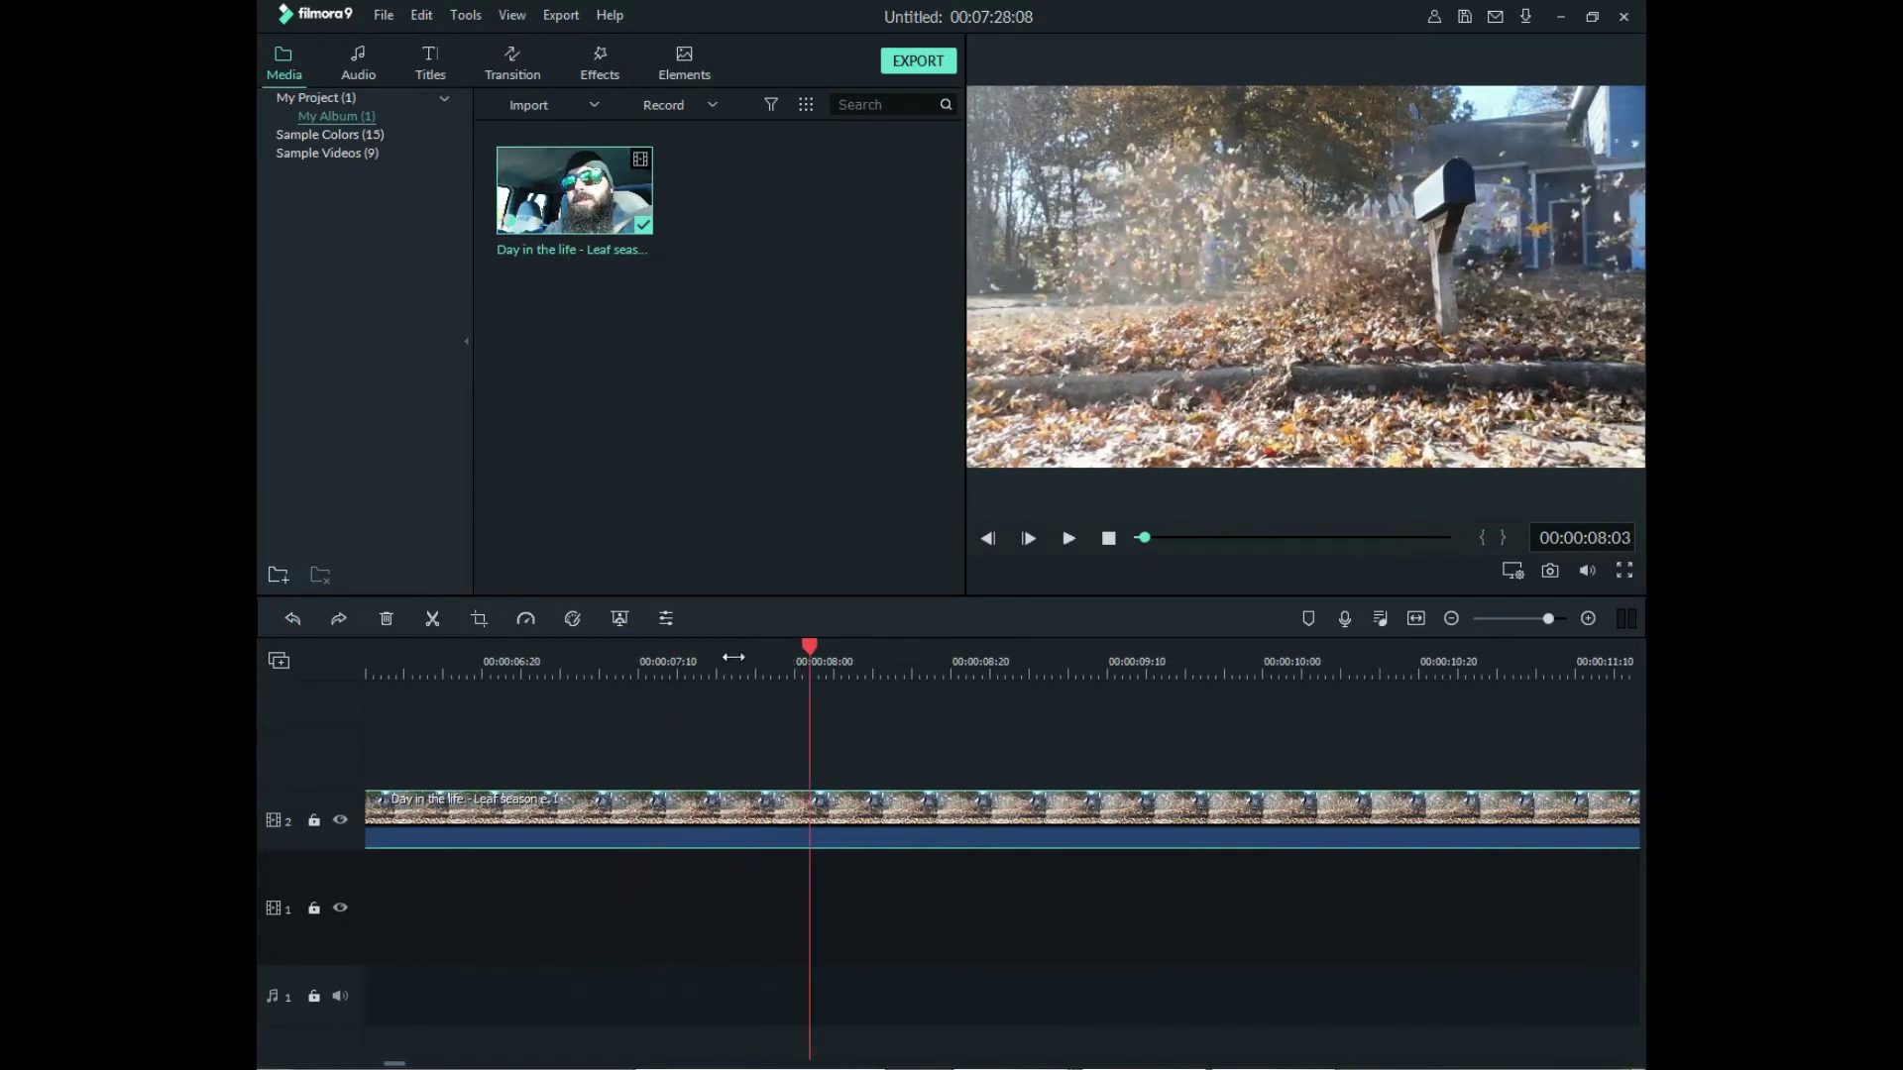
pyautogui.click(734, 659)
pyautogui.click(684, 659)
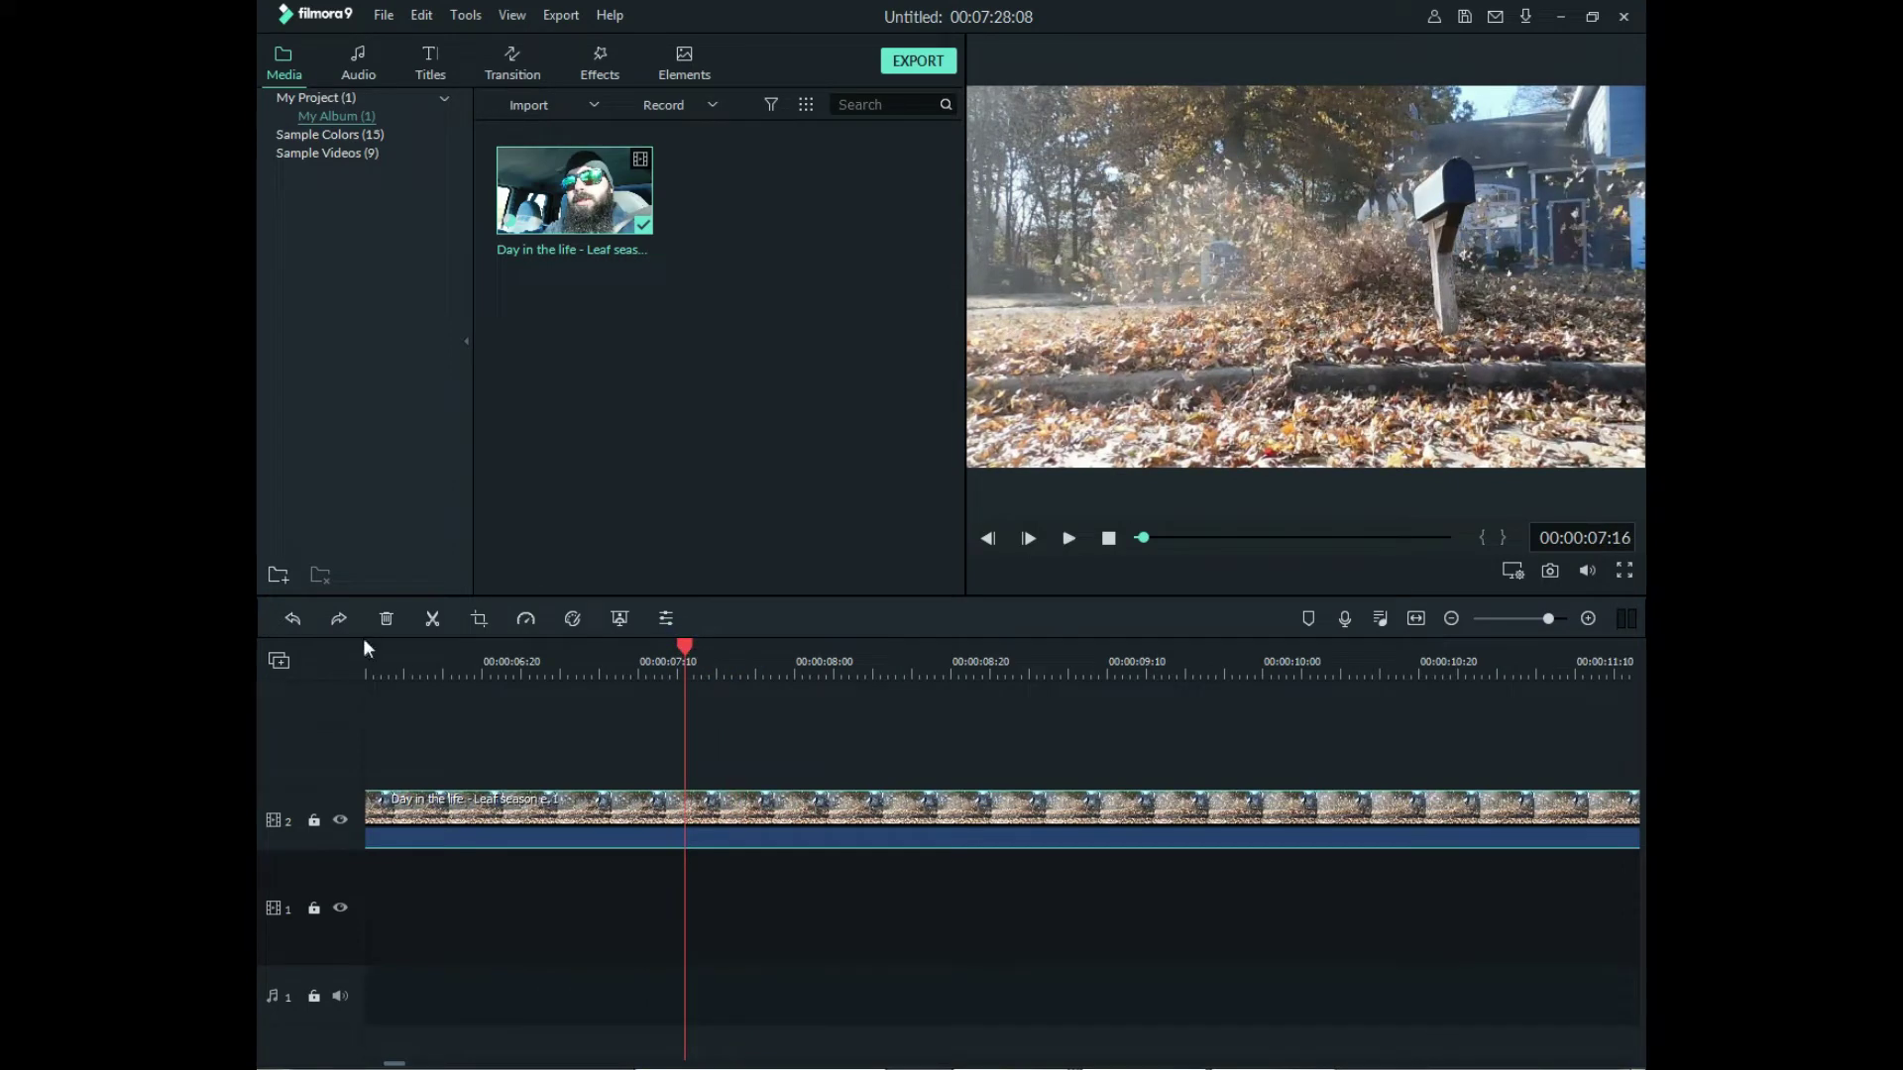
pyautogui.click(436, 618)
pyautogui.rightClick(480, 807)
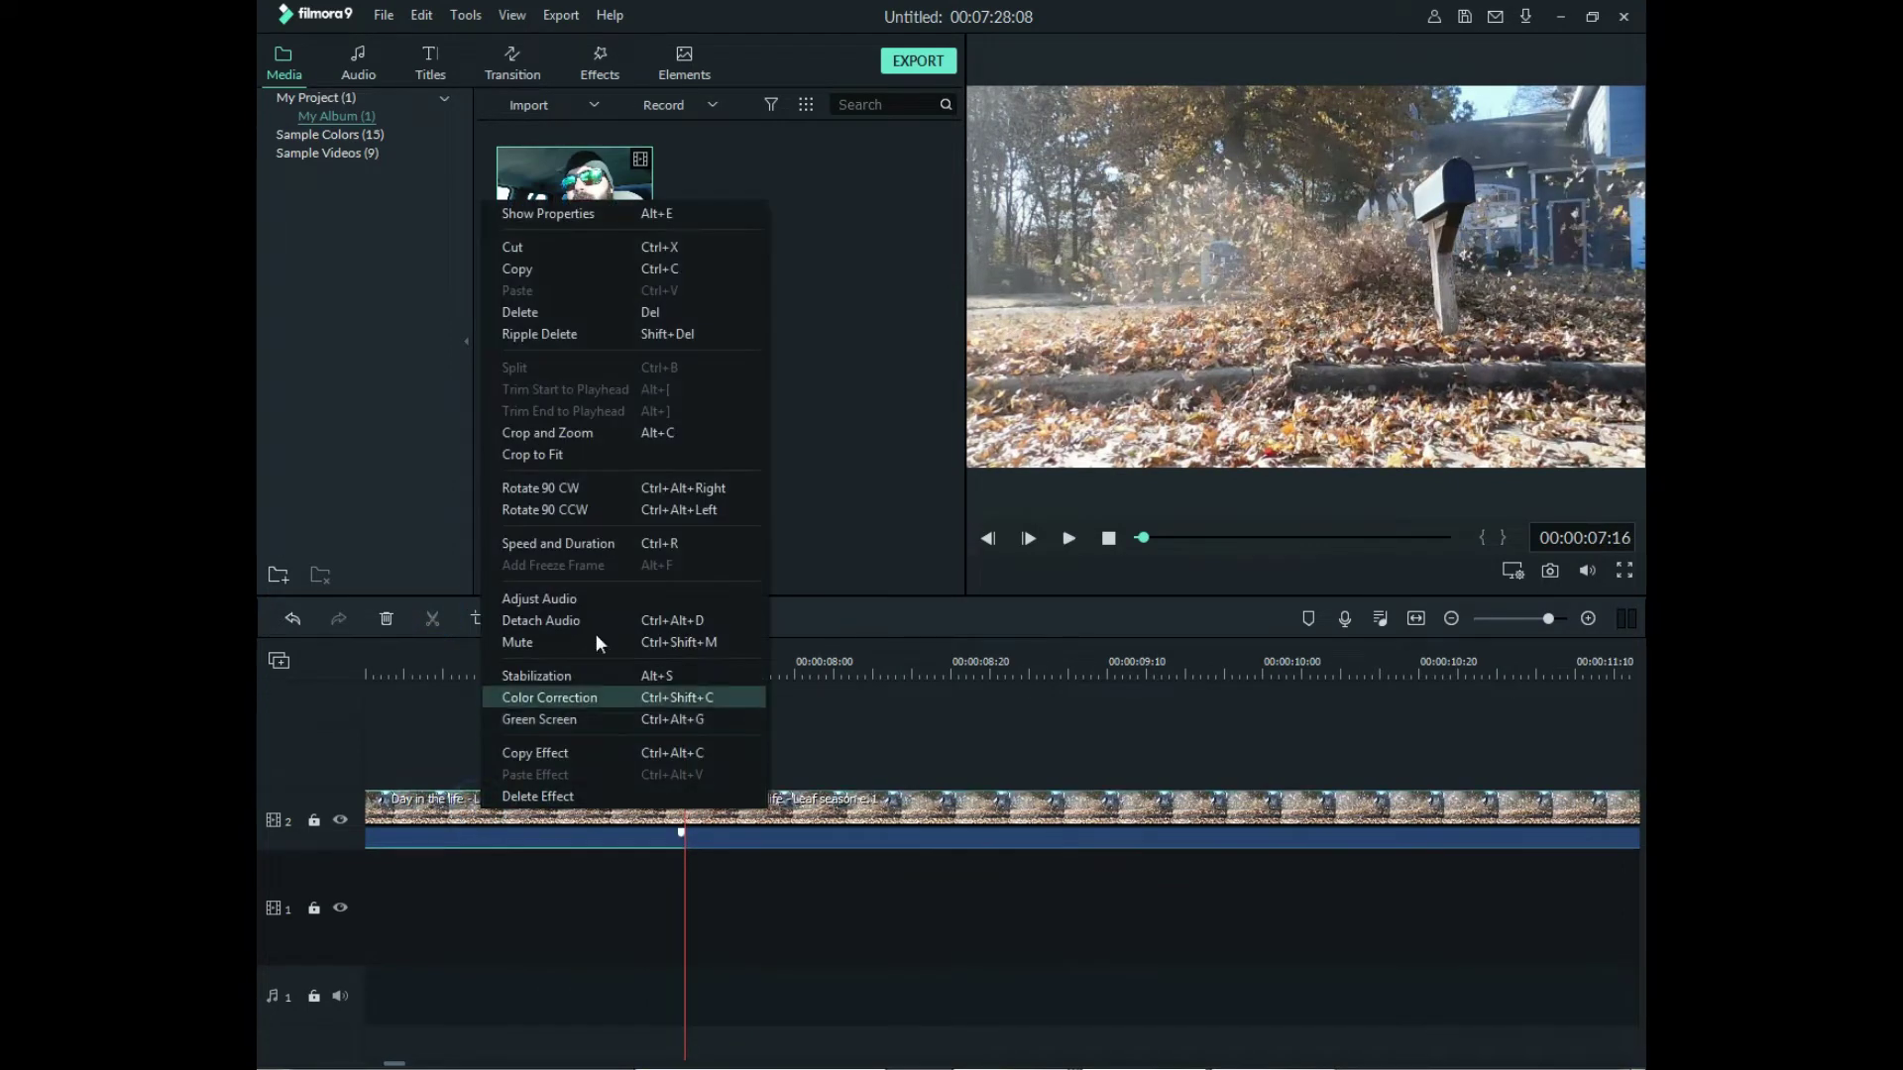
pyautogui.click(548, 335)
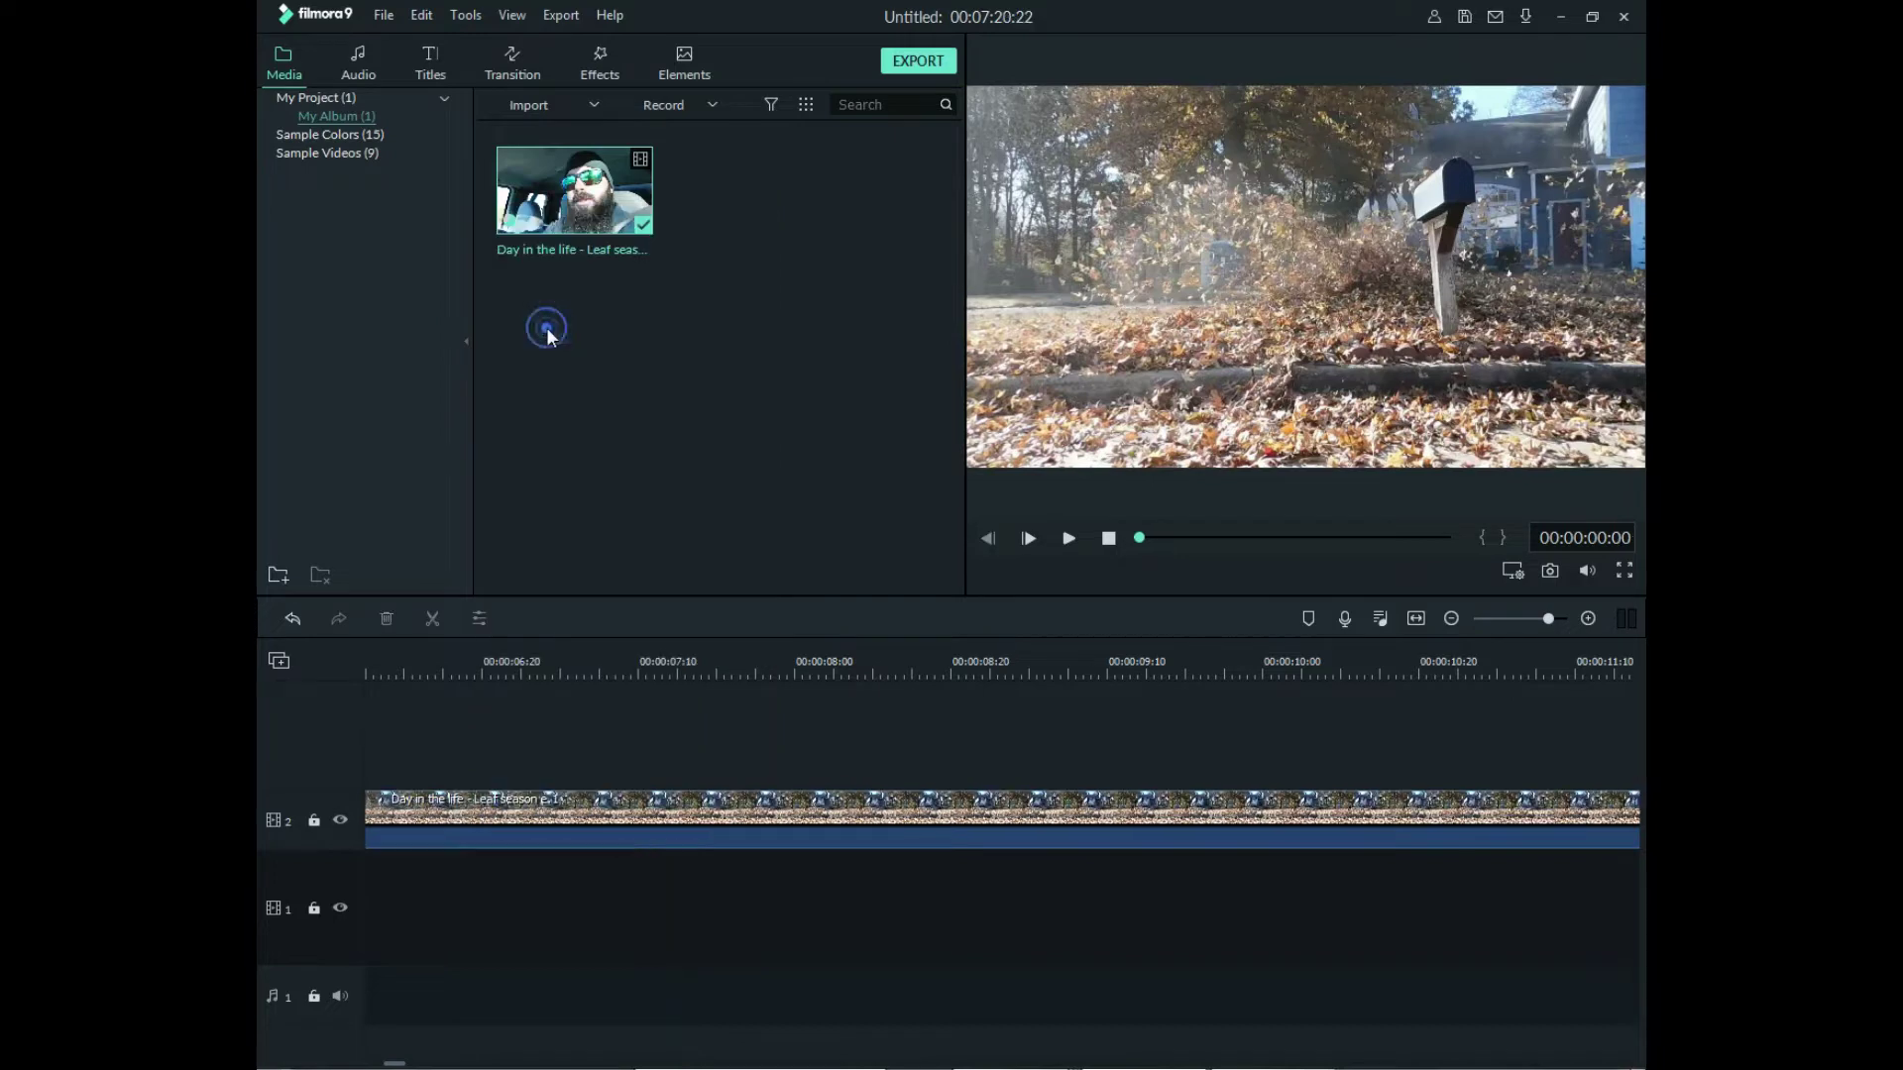
# - Preview the clip's beginning, split it shortly after the start, and ripple delete the short opening segment
pyautogui.press('space')
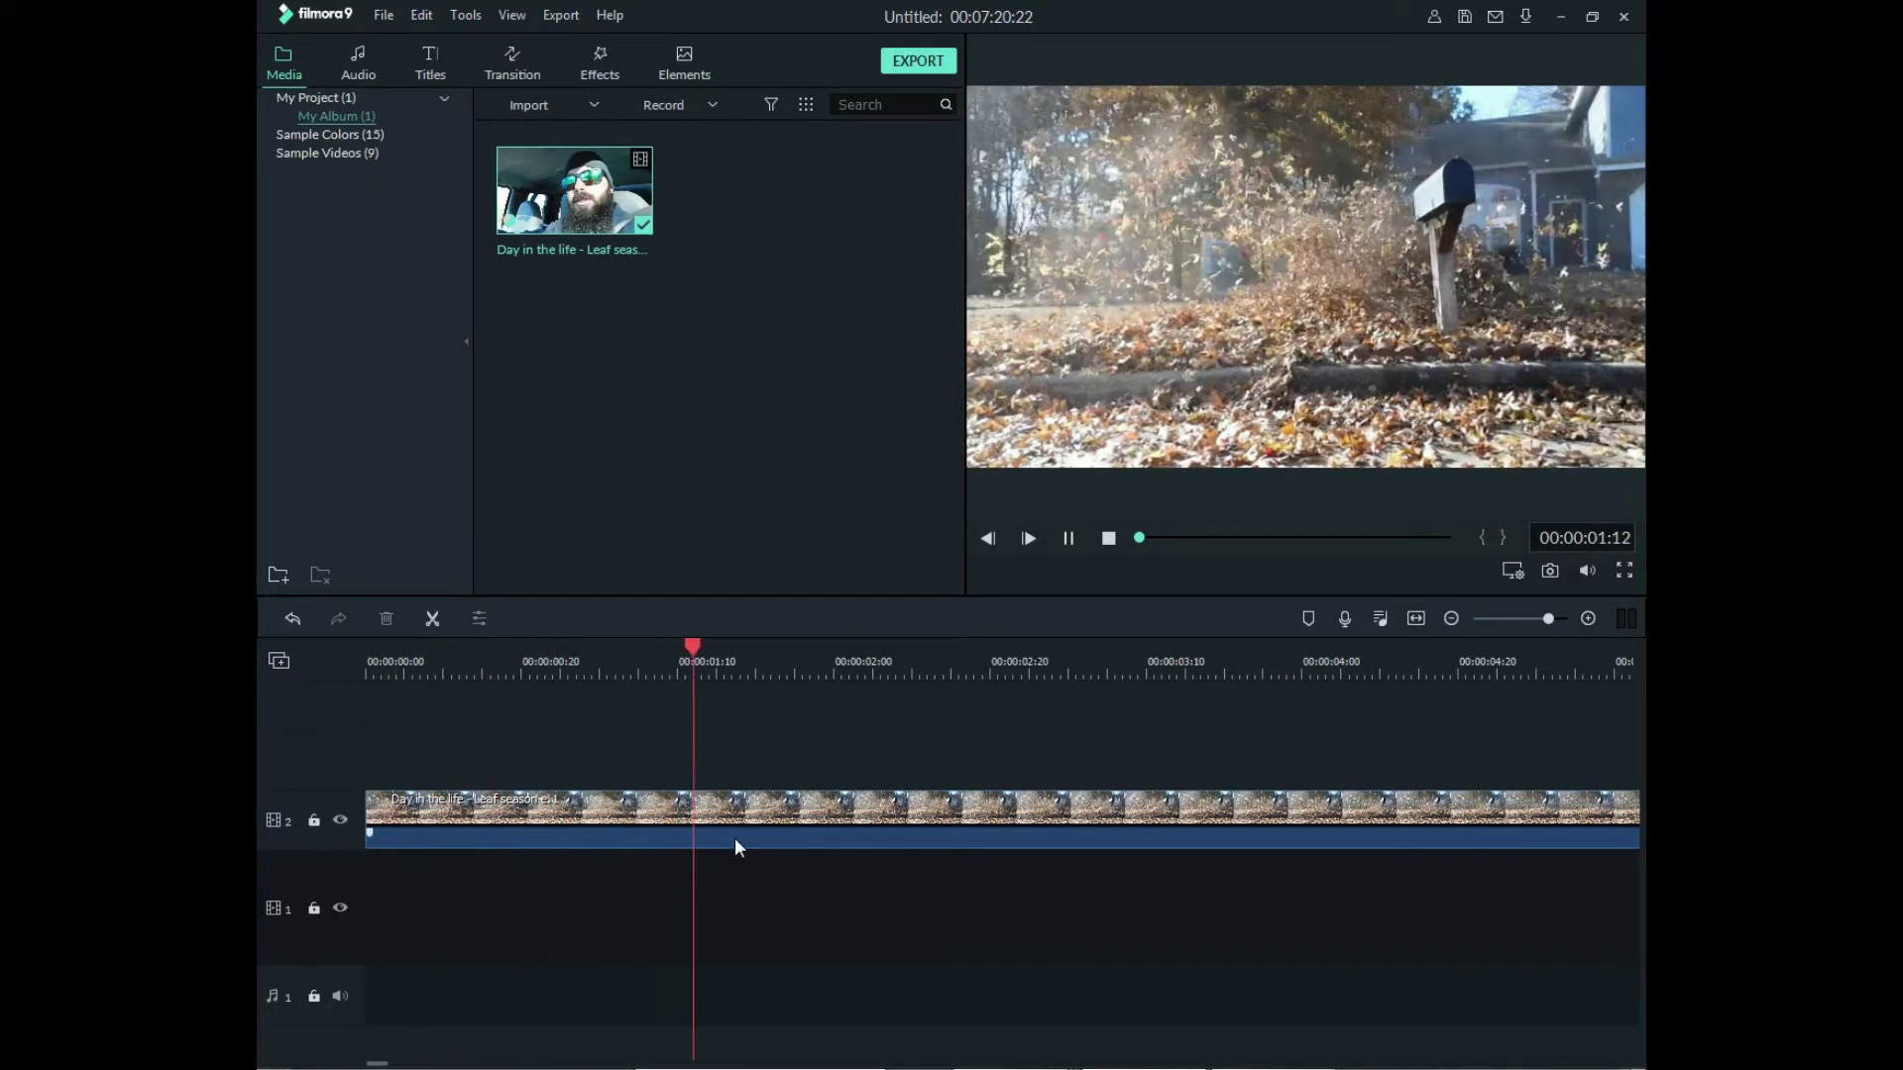
pyautogui.moveTo(575, 655); pyautogui.dragTo(496, 661)
pyautogui.click(370, 645)
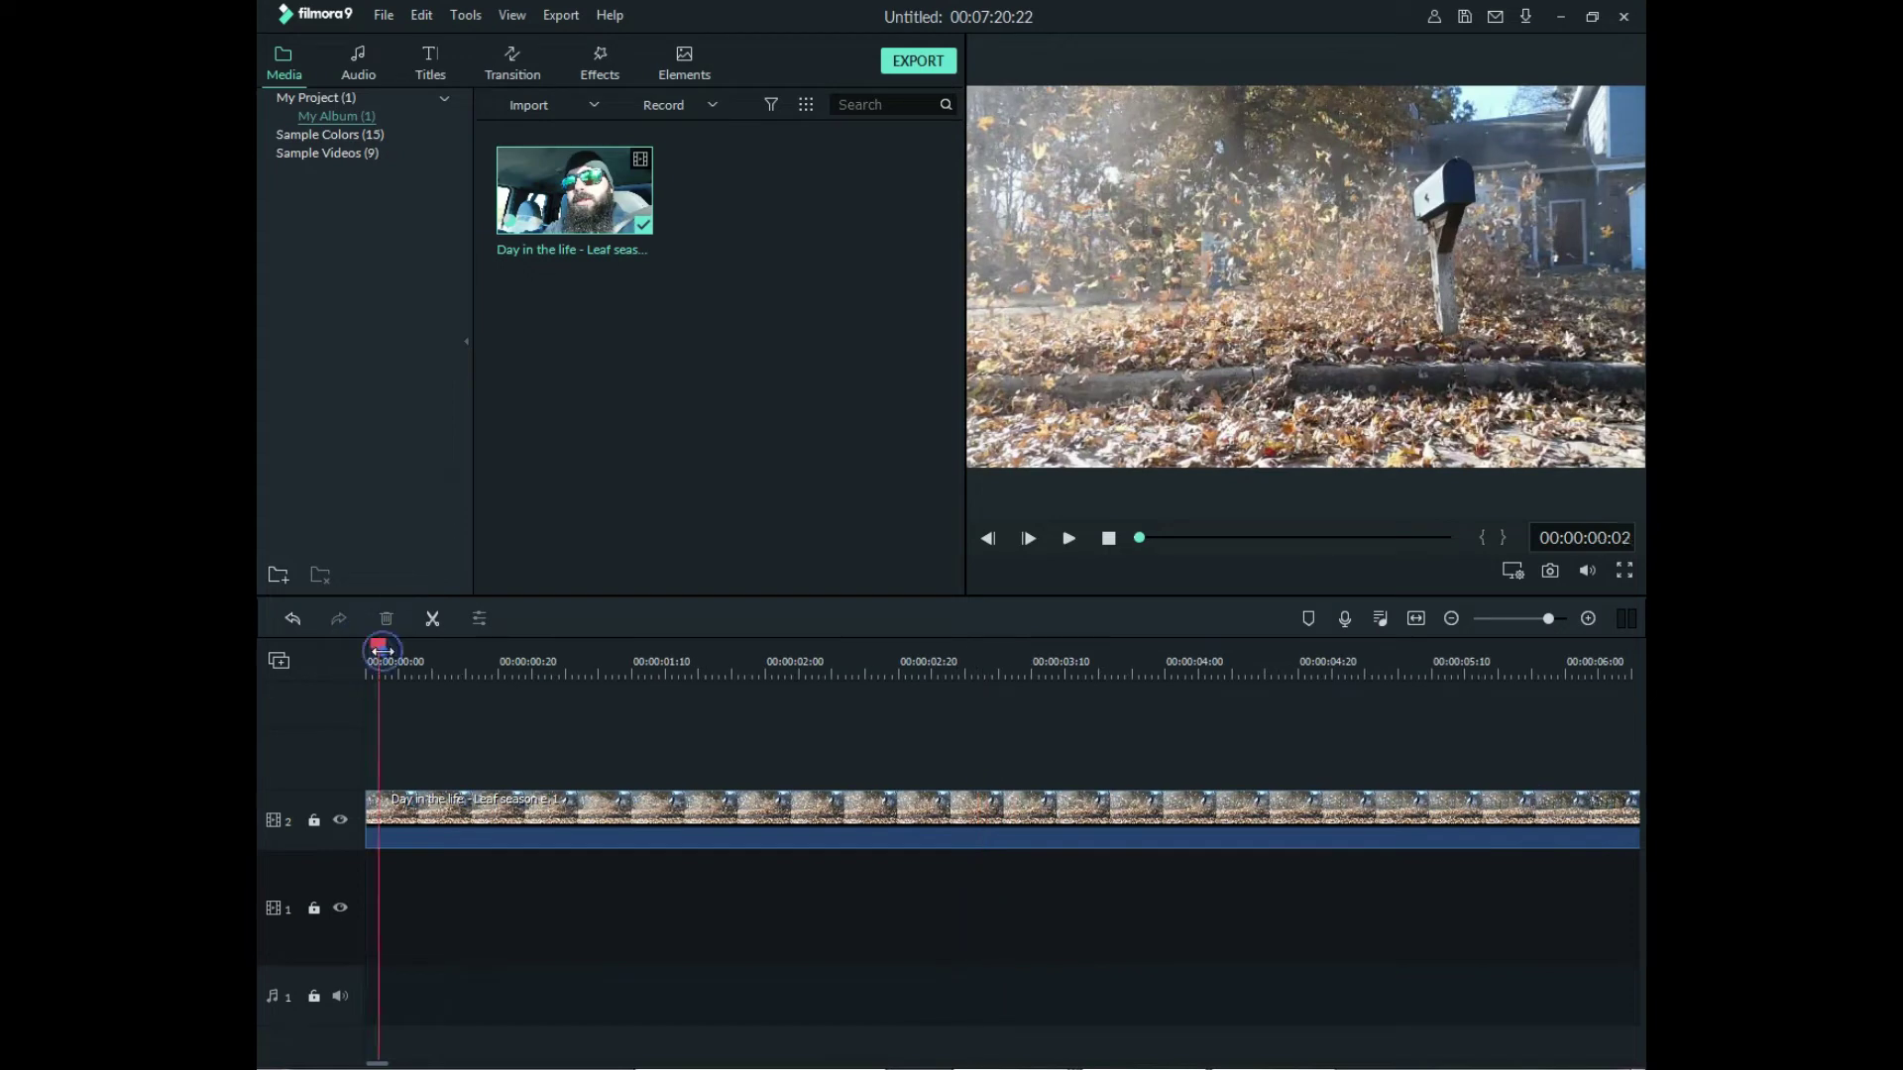
pyautogui.press('space')
pyautogui.press('space')
pyautogui.click(433, 619)
pyautogui.click(462, 831)
pyautogui.rightClick(507, 644)
pyautogui.click(563, 245)
# - Play through the clip's opening, split it at 00:00:11:28, and ripple delete the segment before the cut
pyautogui.press('space')
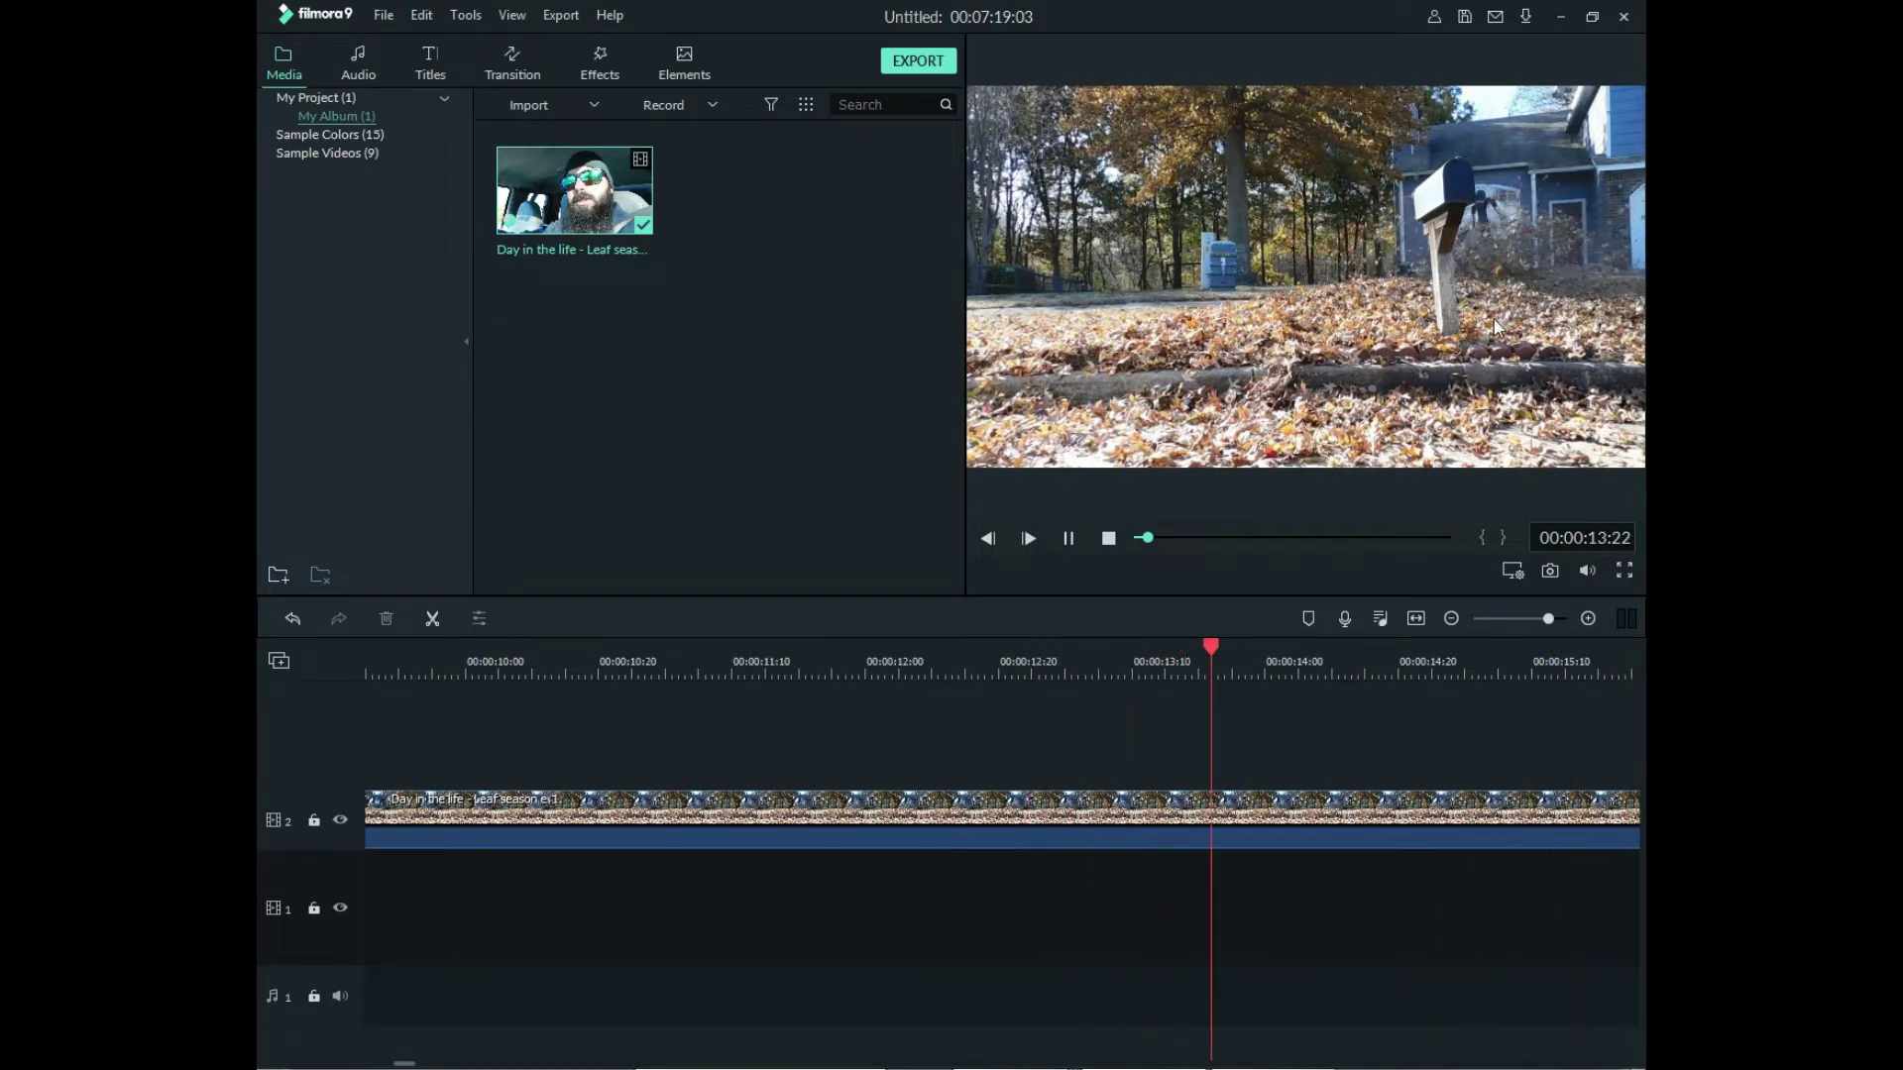
pyautogui.scroll(-1, 1275, 658)
pyautogui.scroll(-1, 1157, 680)
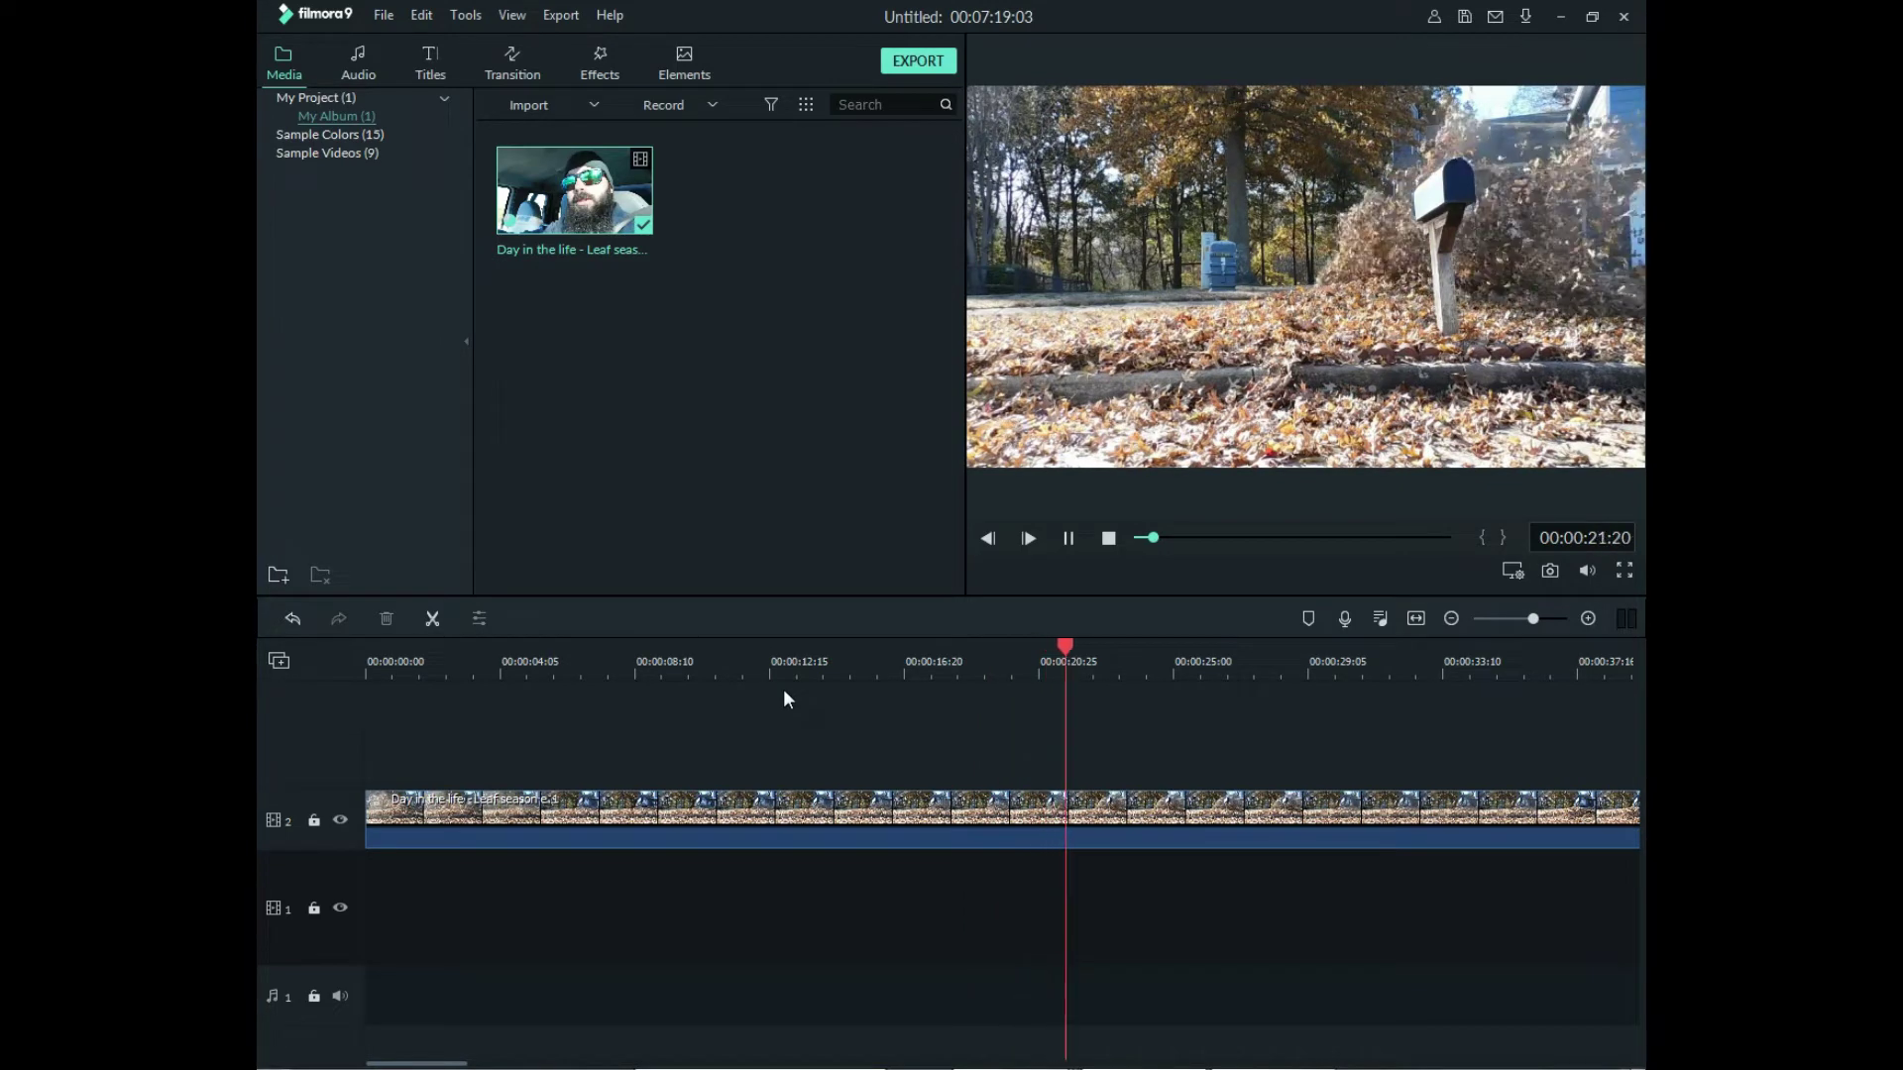
pyautogui.click(441, 654)
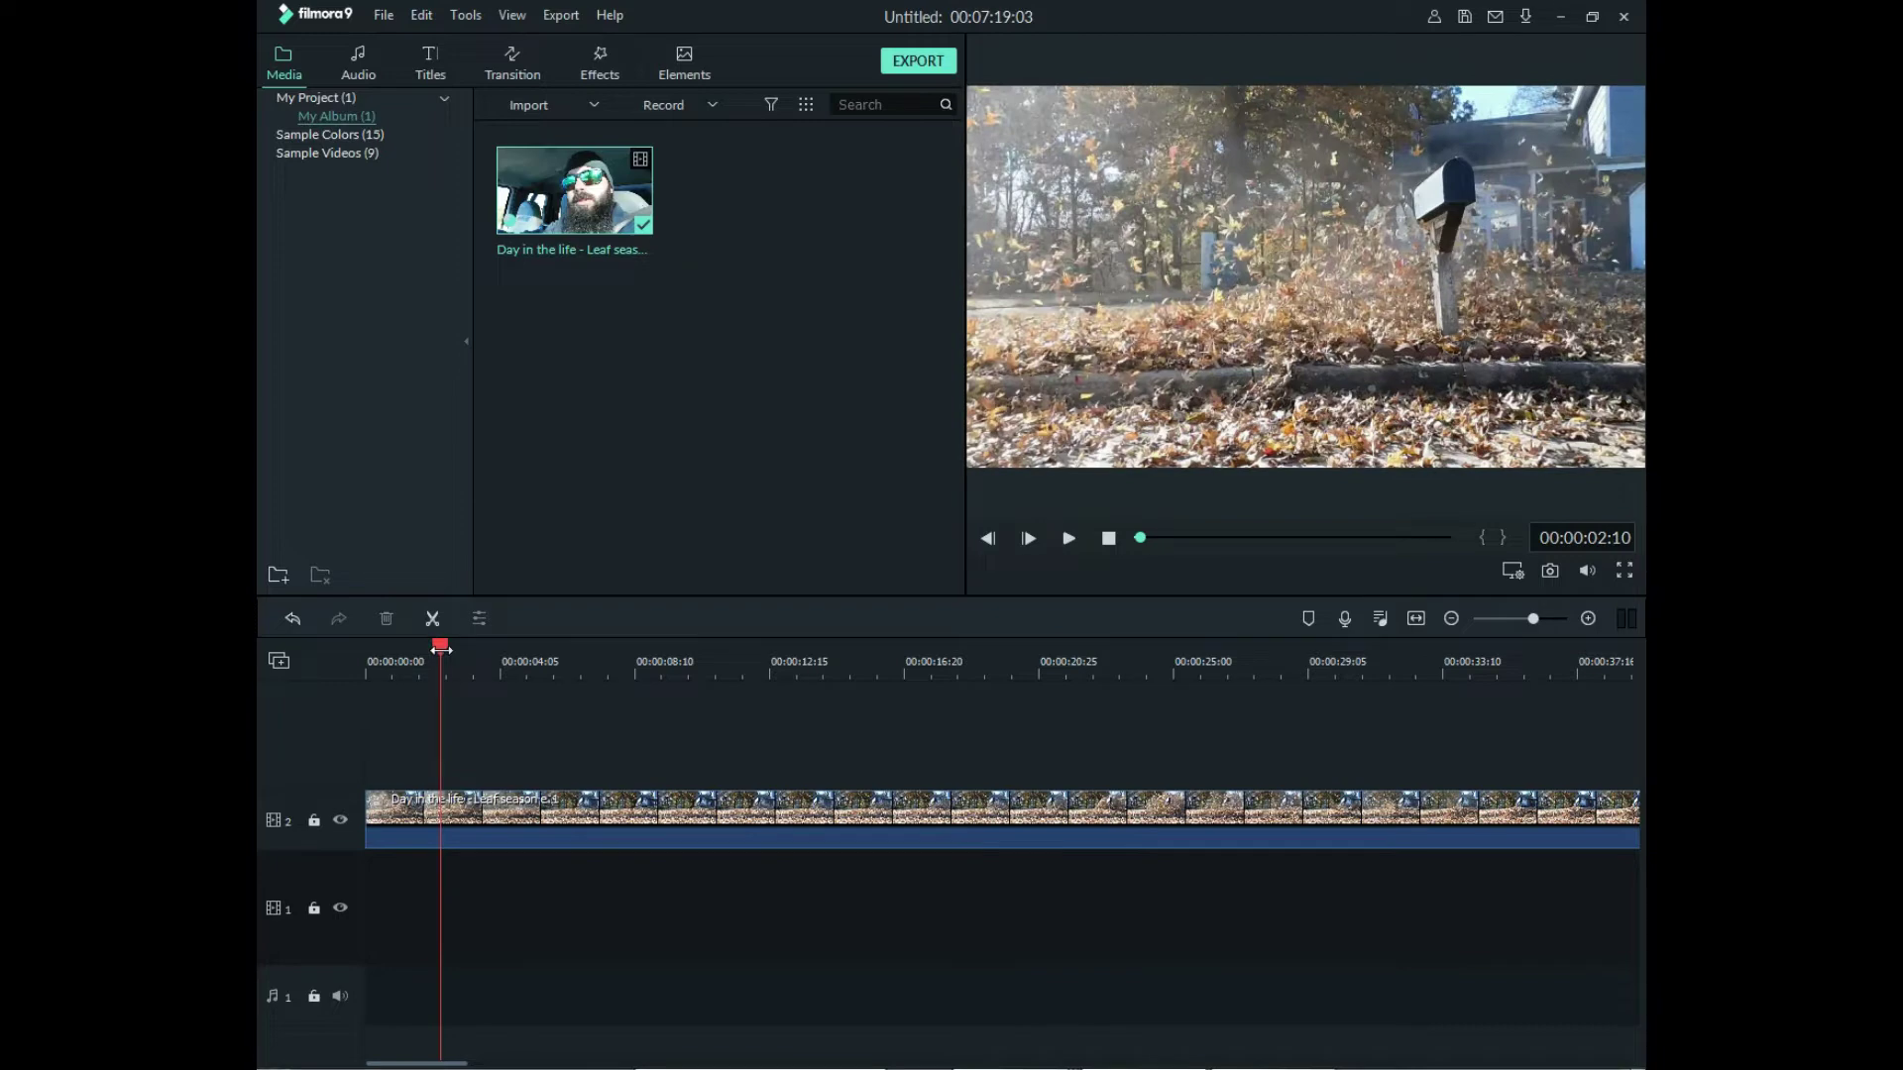
pyautogui.press('space')
pyautogui.click(560, 675)
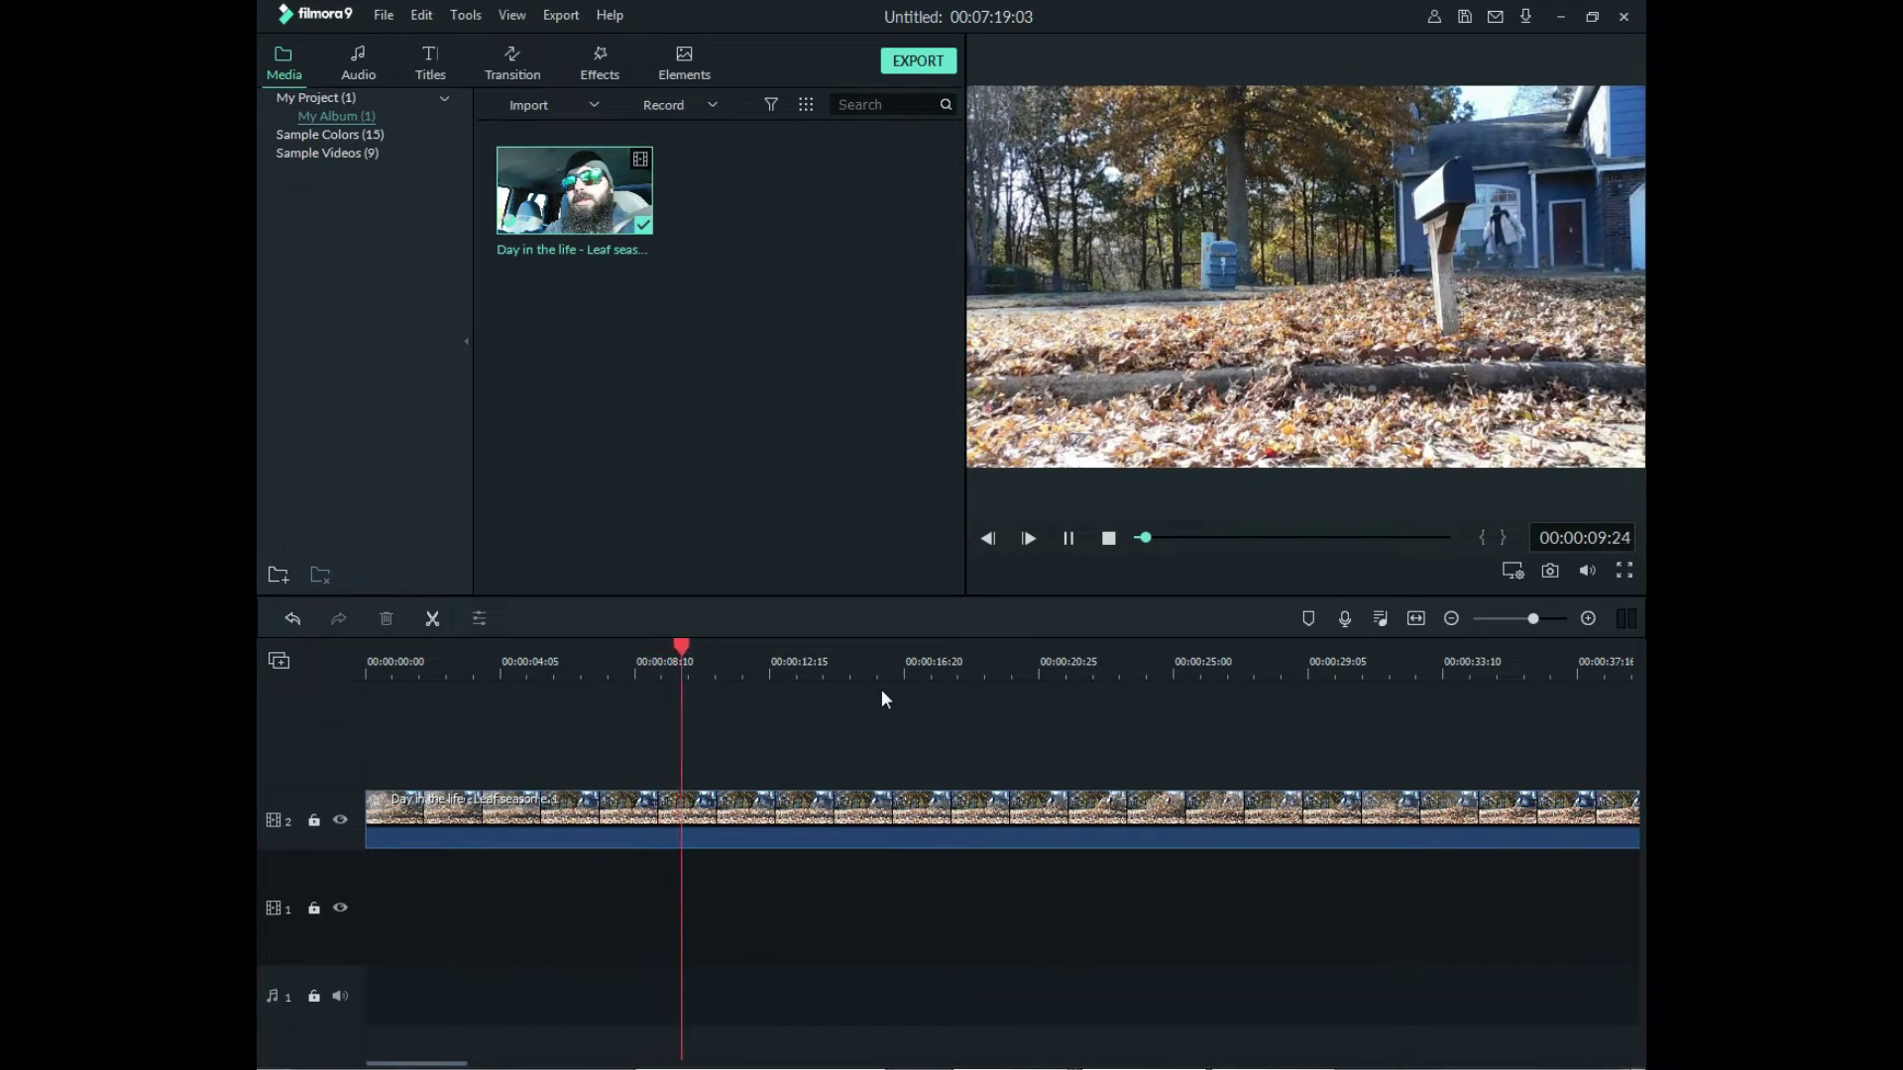
pyautogui.press('space')
pyautogui.click(432, 619)
pyautogui.click(501, 830)
pyautogui.rightClick(502, 830)
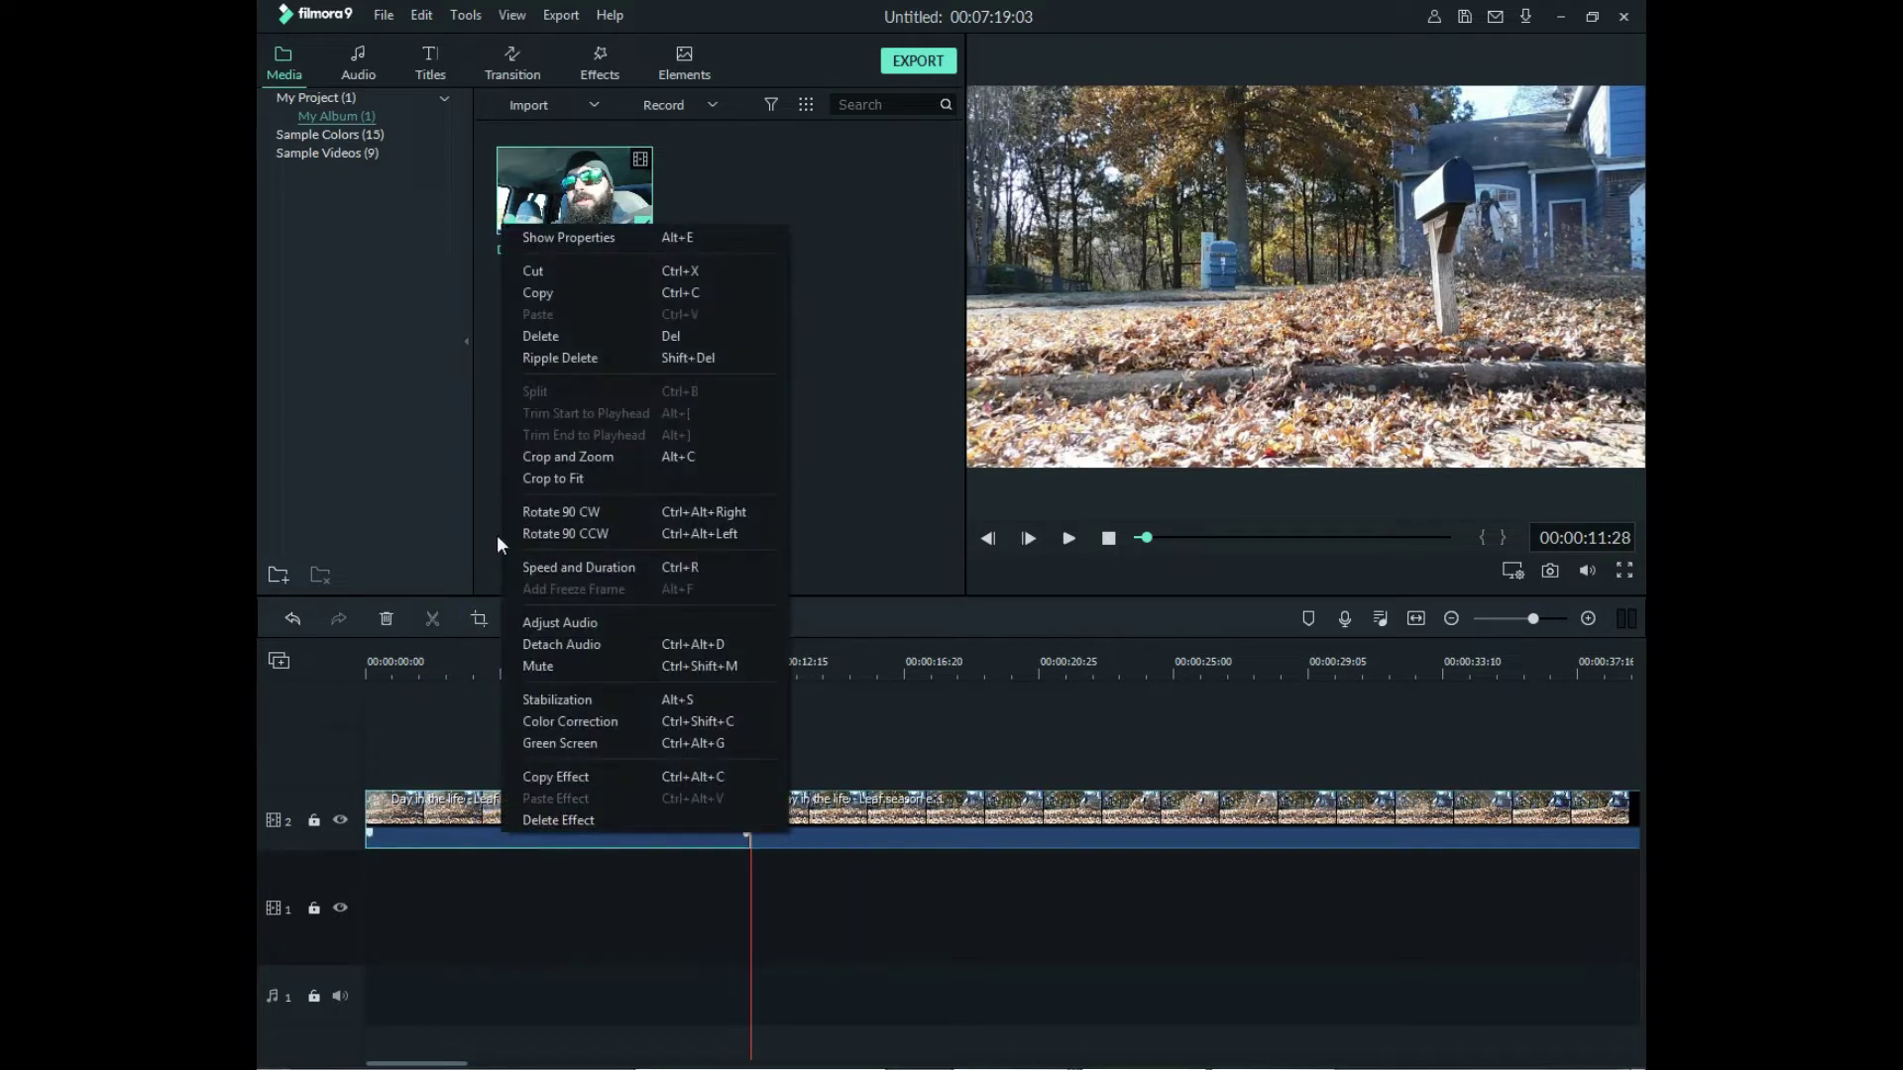
pyautogui.click(578, 356)
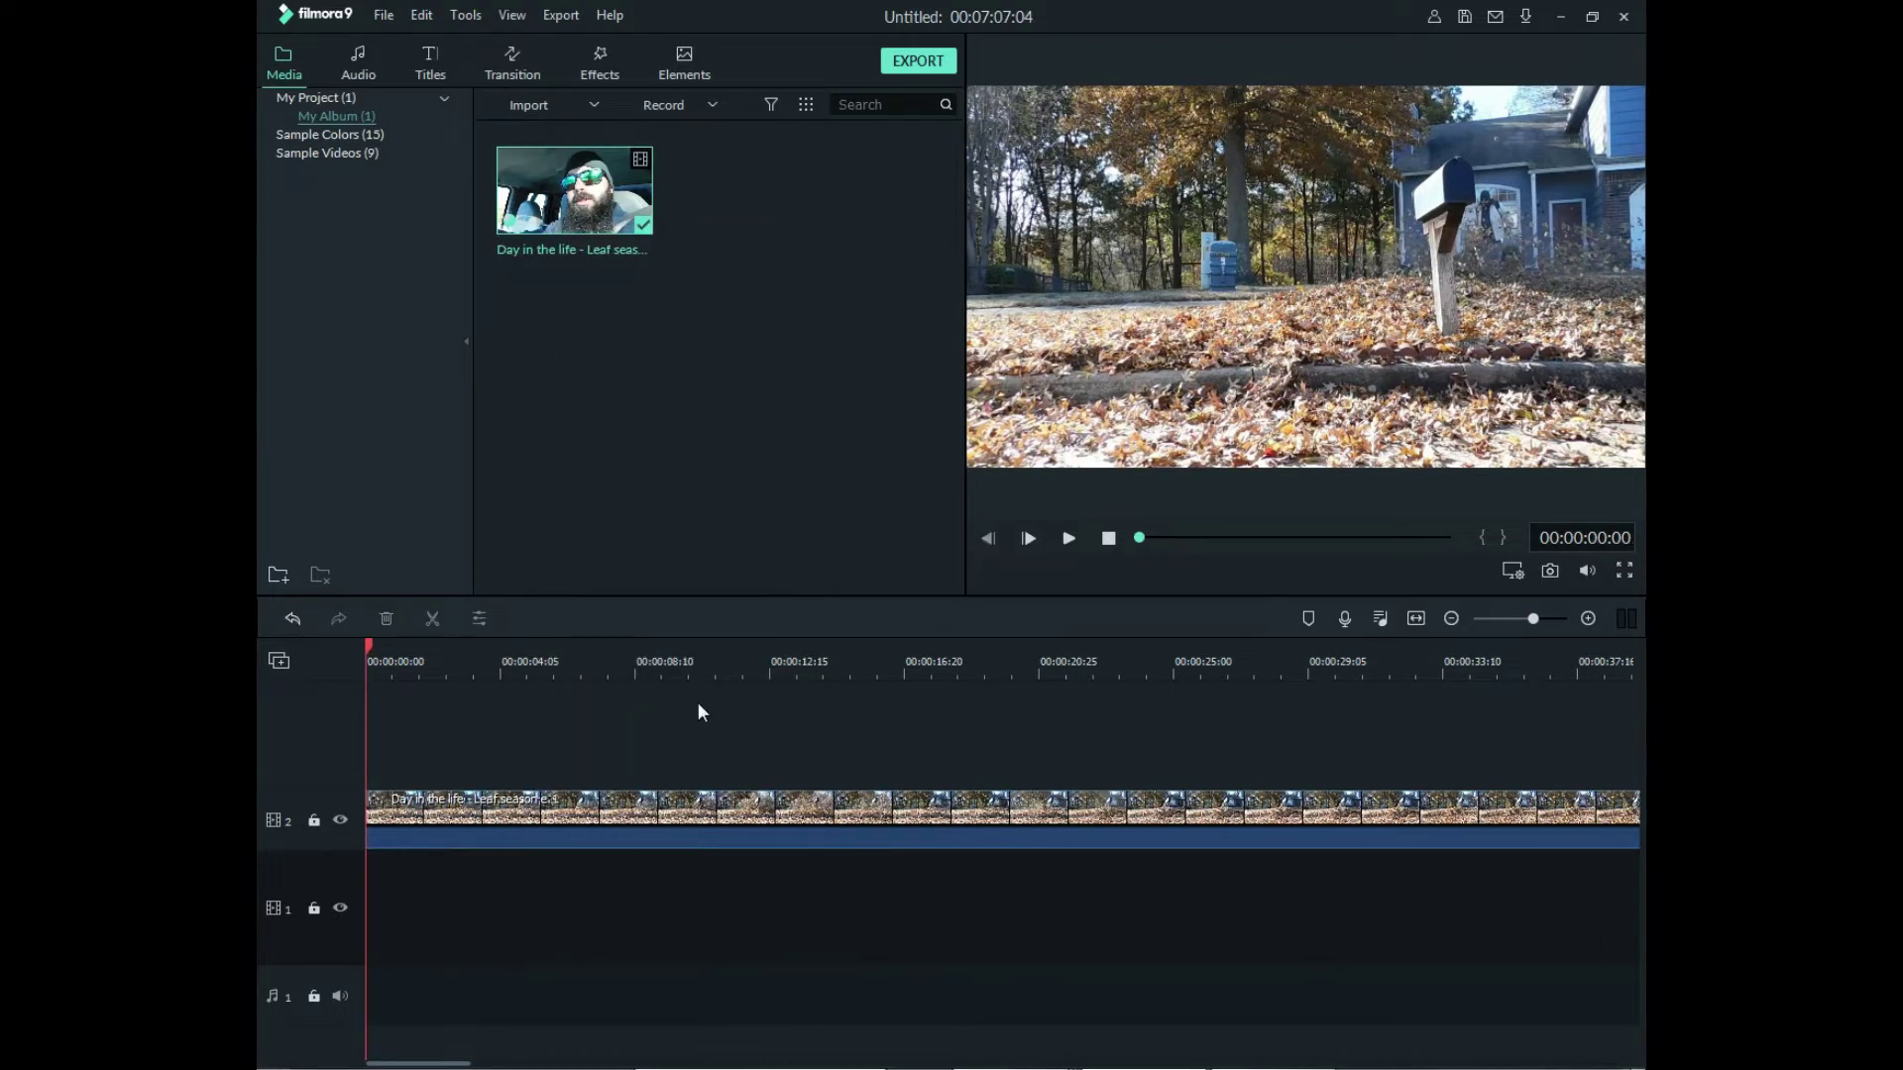
# - Split the clip at 00:00:20:00 and ripple delete everything after the cut
pyautogui.moveTo(366, 647); pyautogui.dragTo(1063, 801)
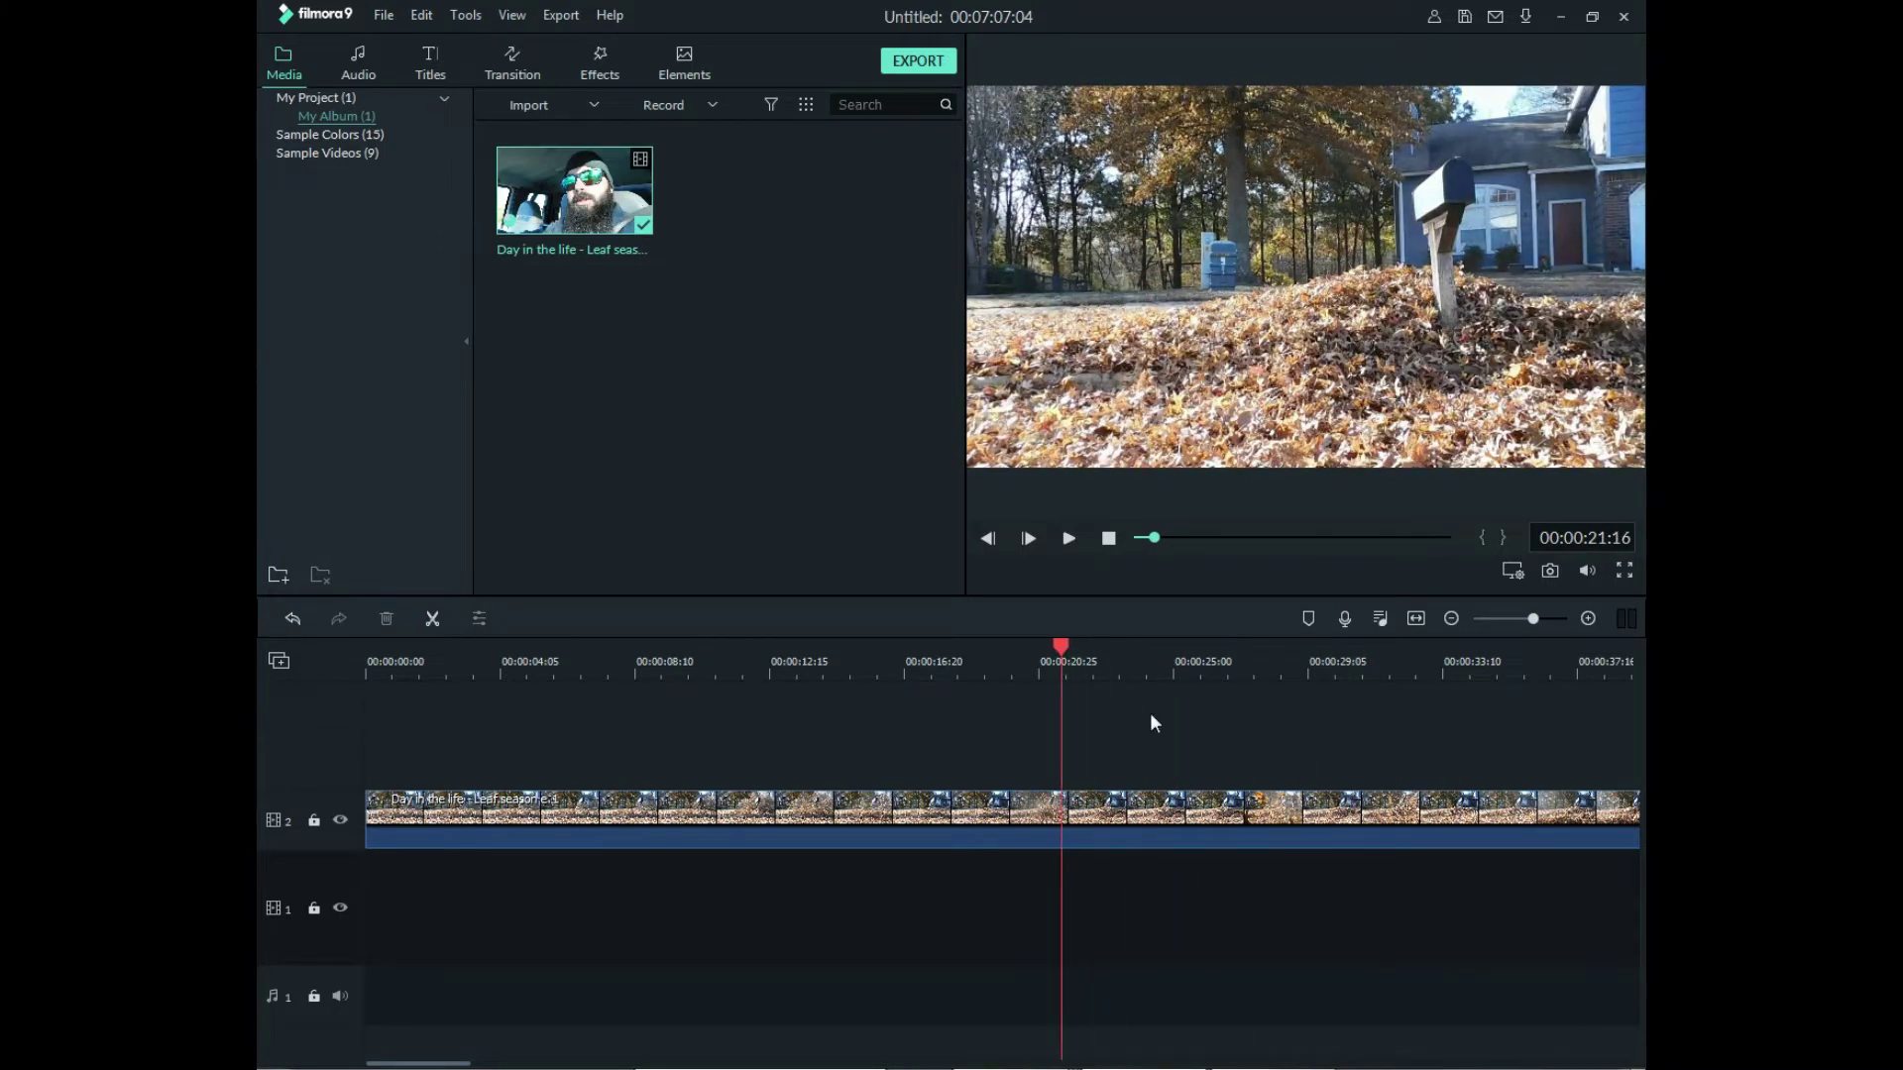
pyautogui.hotkey('ctrl', '=')
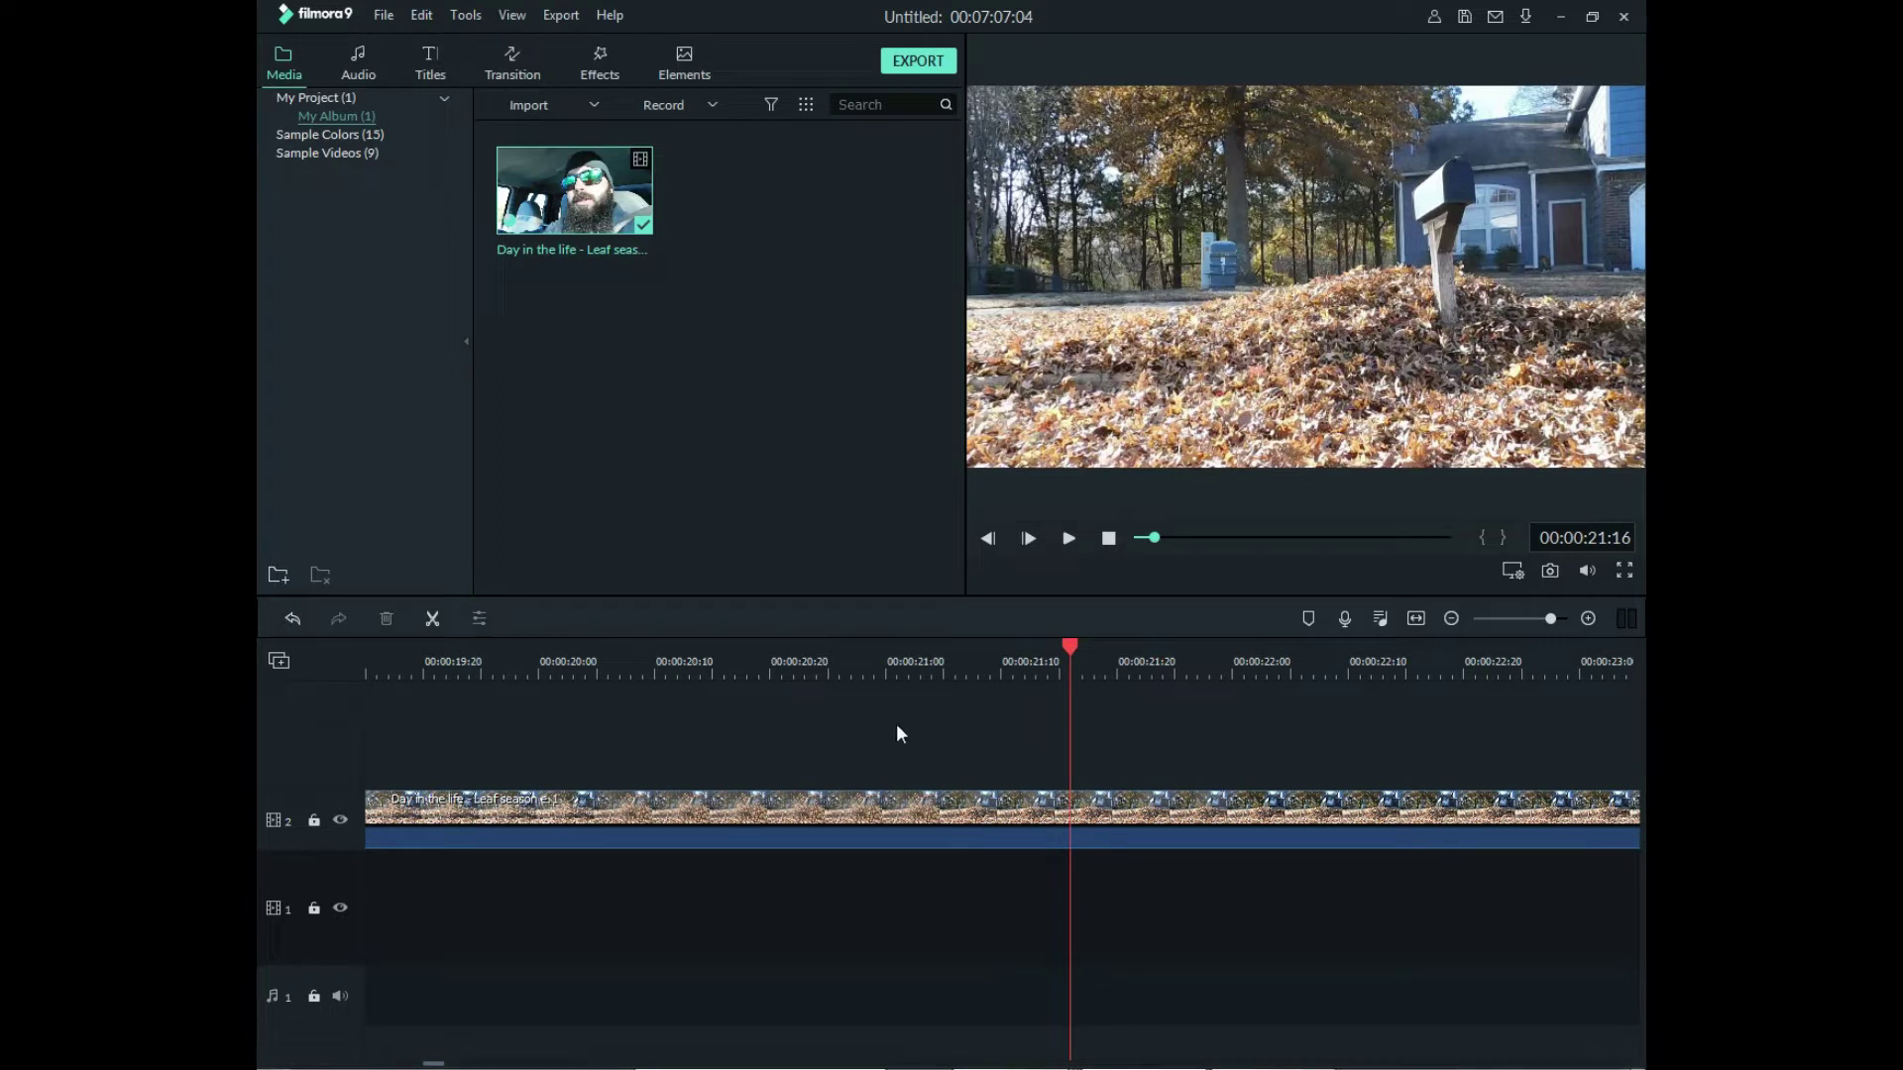
pyautogui.moveTo(923, 670); pyautogui.dragTo(817, 654)
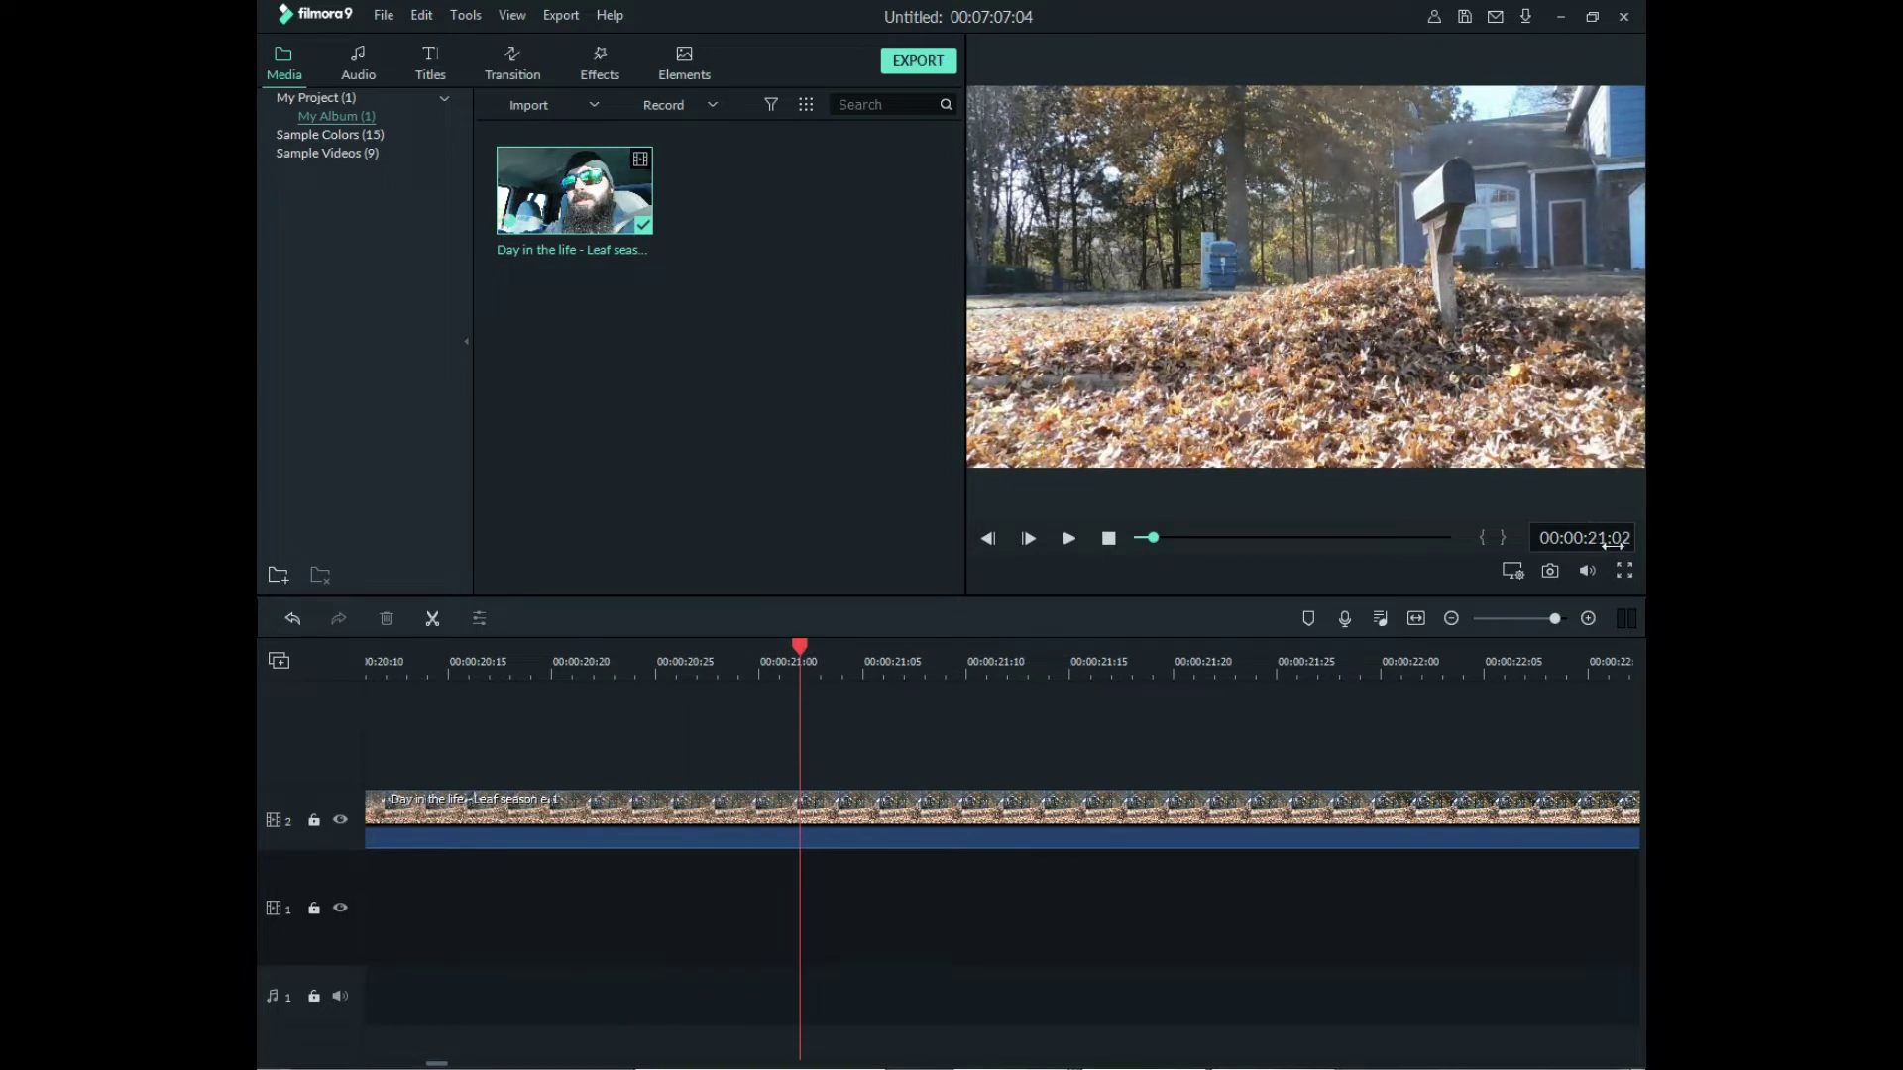
pyautogui.moveTo(803, 644); pyautogui.dragTo(675, 656)
pyautogui.click(432, 618)
pyautogui.rightClick(1034, 835)
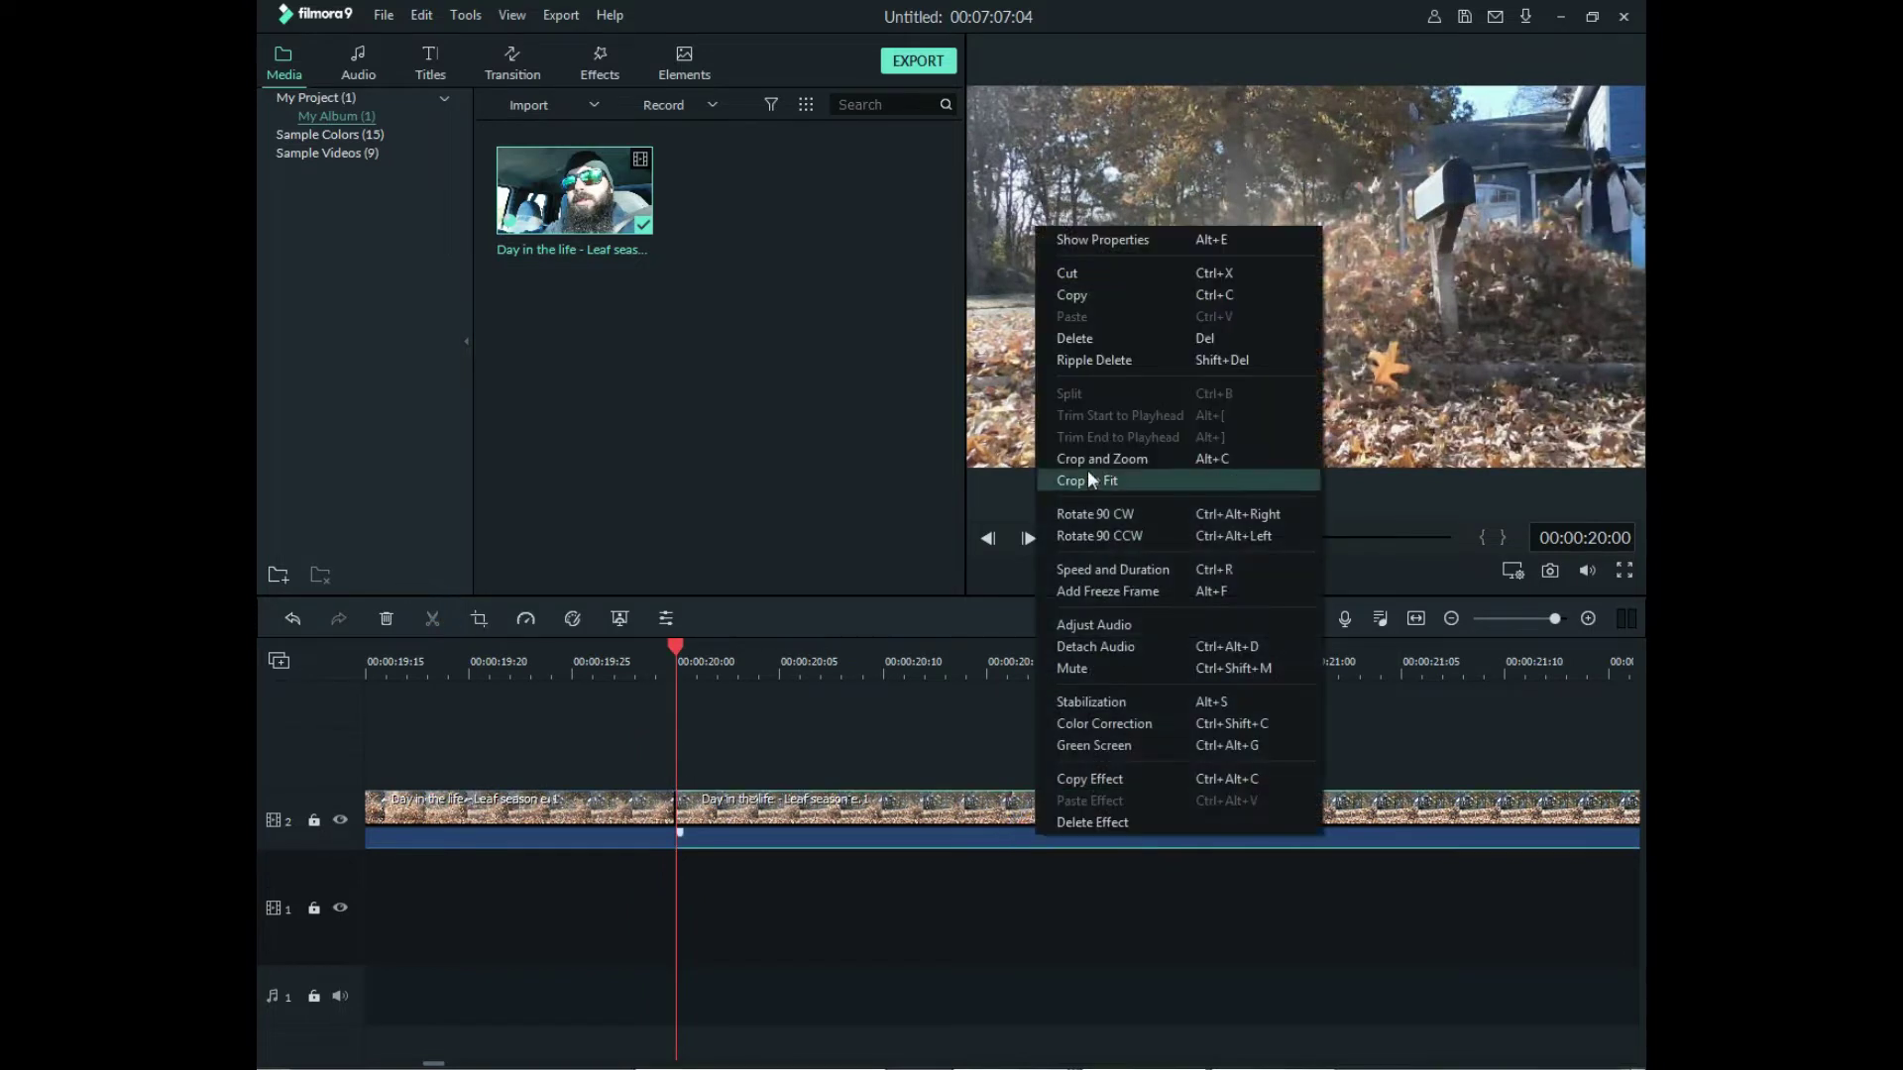
pyautogui.click(1106, 361)
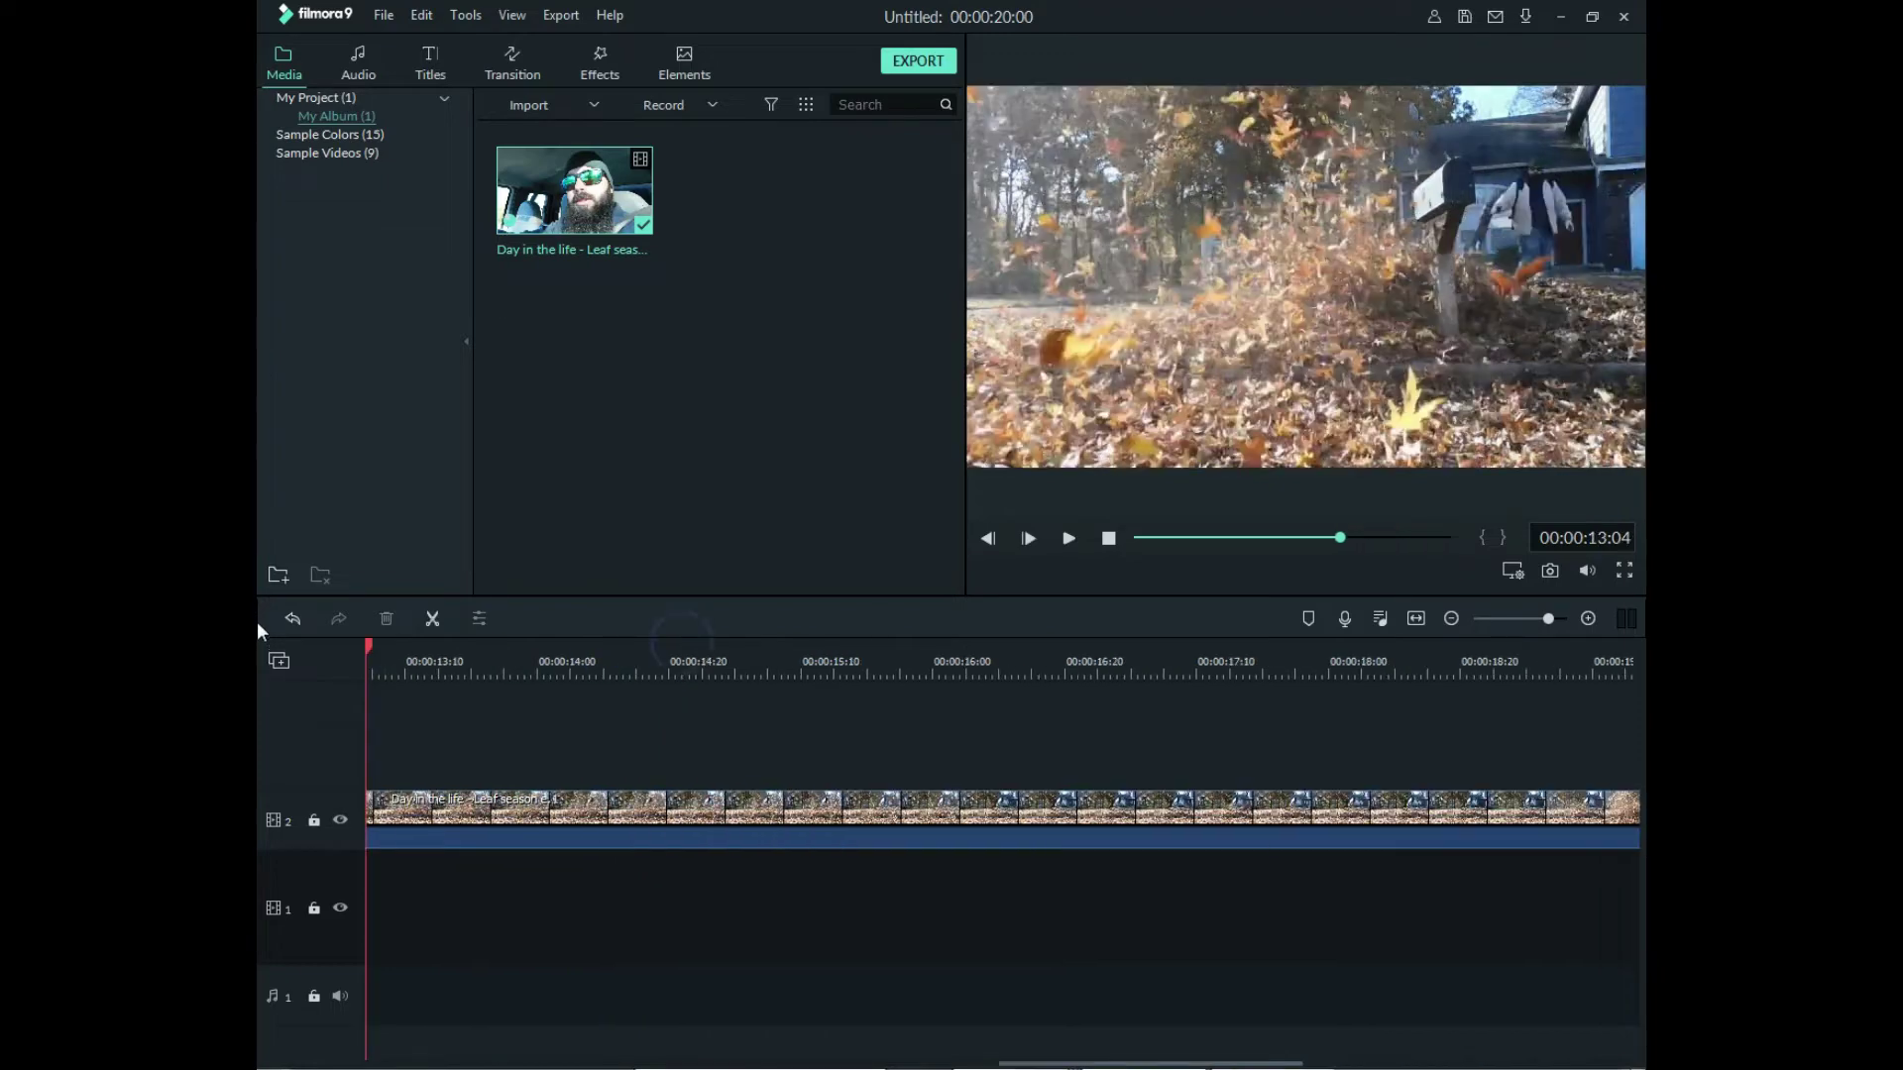
# - Play back the opening seconds of the trimmed clip and return the playhead to 00:00:00:00
pyautogui.moveTo(367, 644); pyautogui.dragTo(367, 644)
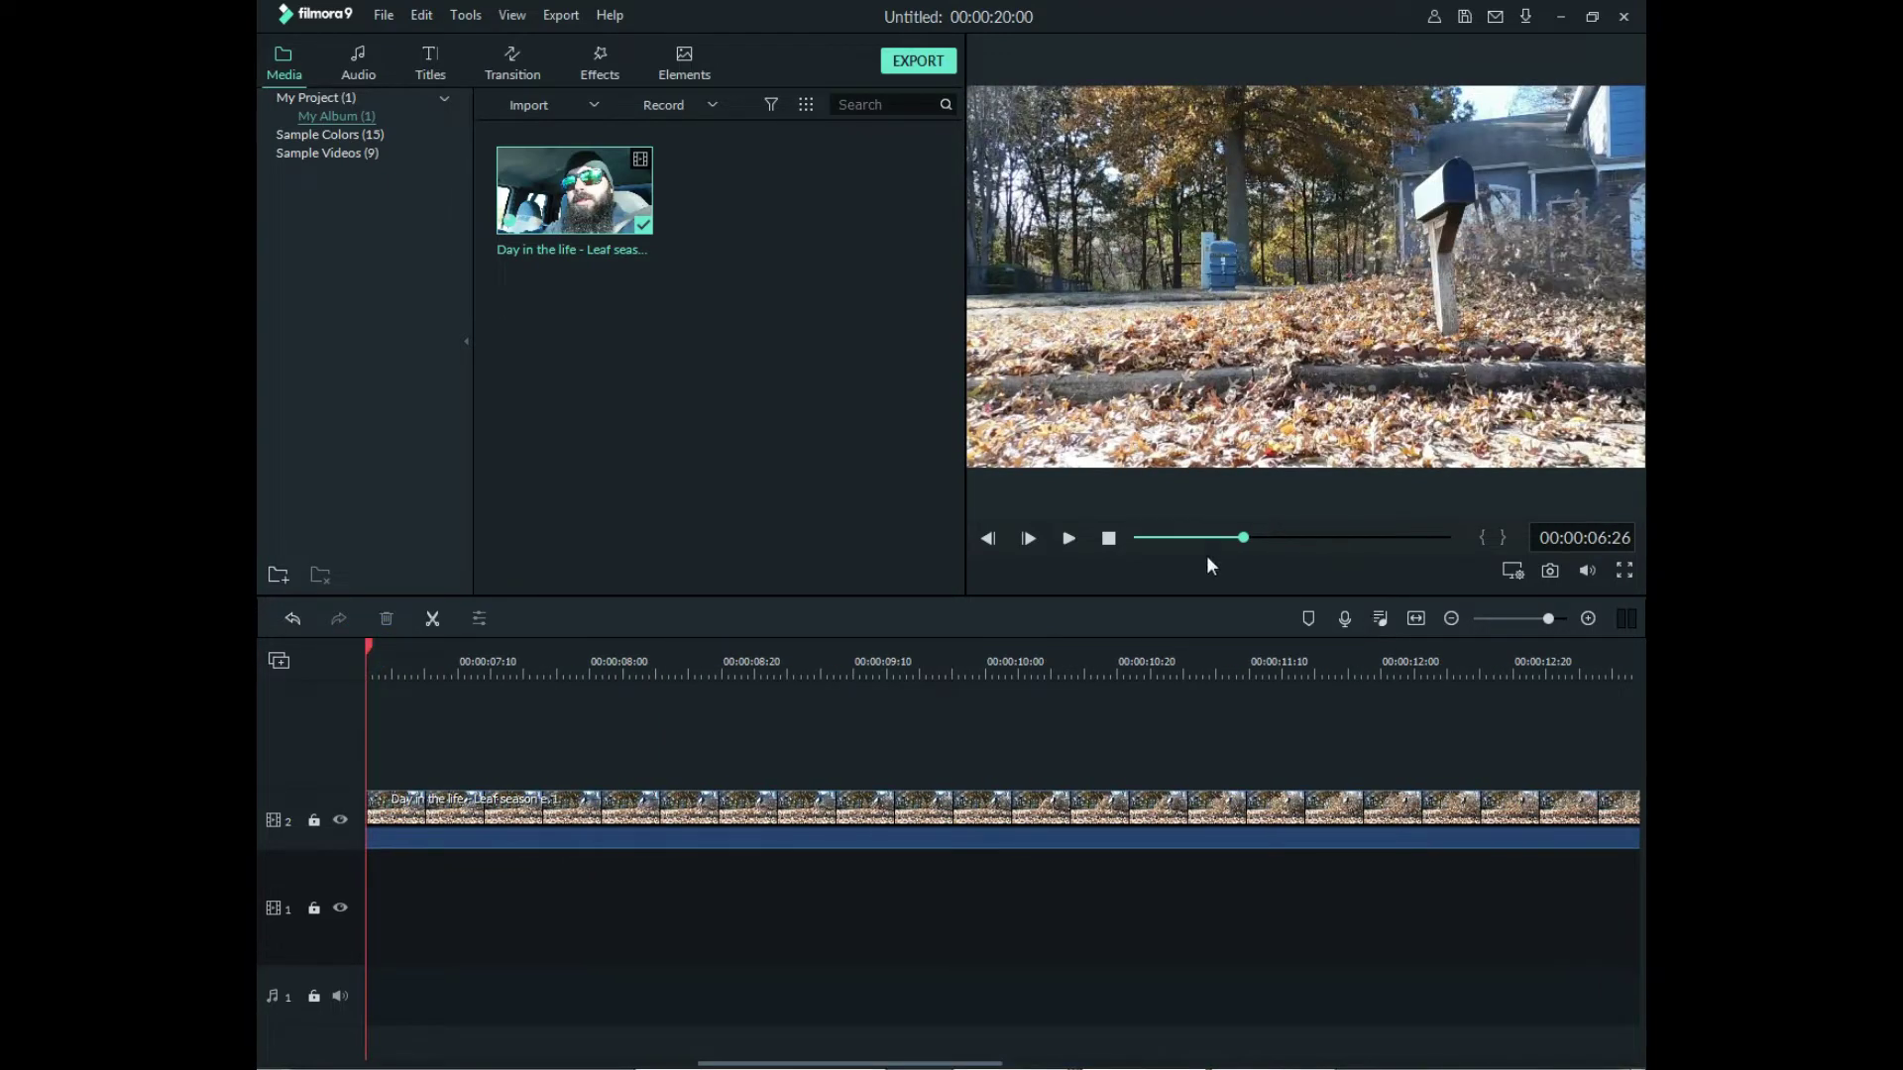
pyautogui.moveTo(1243, 543); pyautogui.dragTo(883, 545)
pyautogui.press('space')
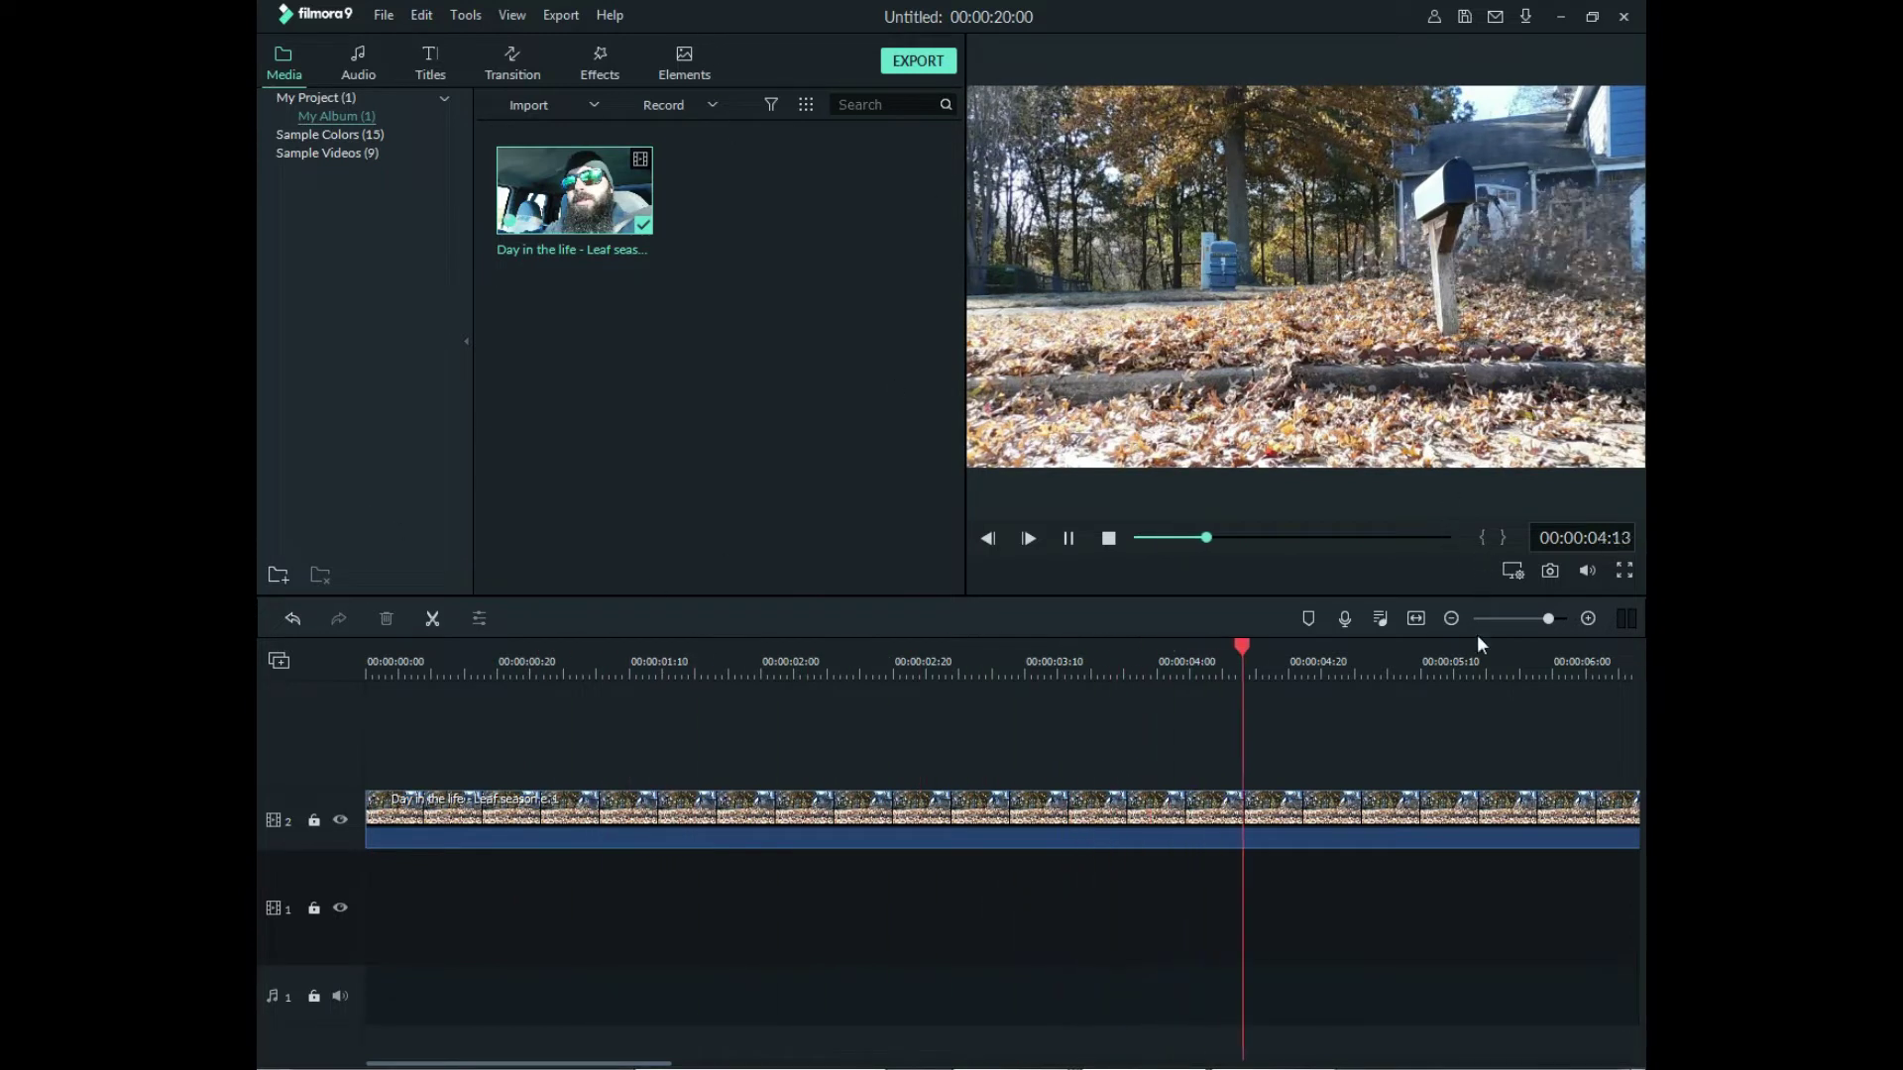
pyautogui.press('space')
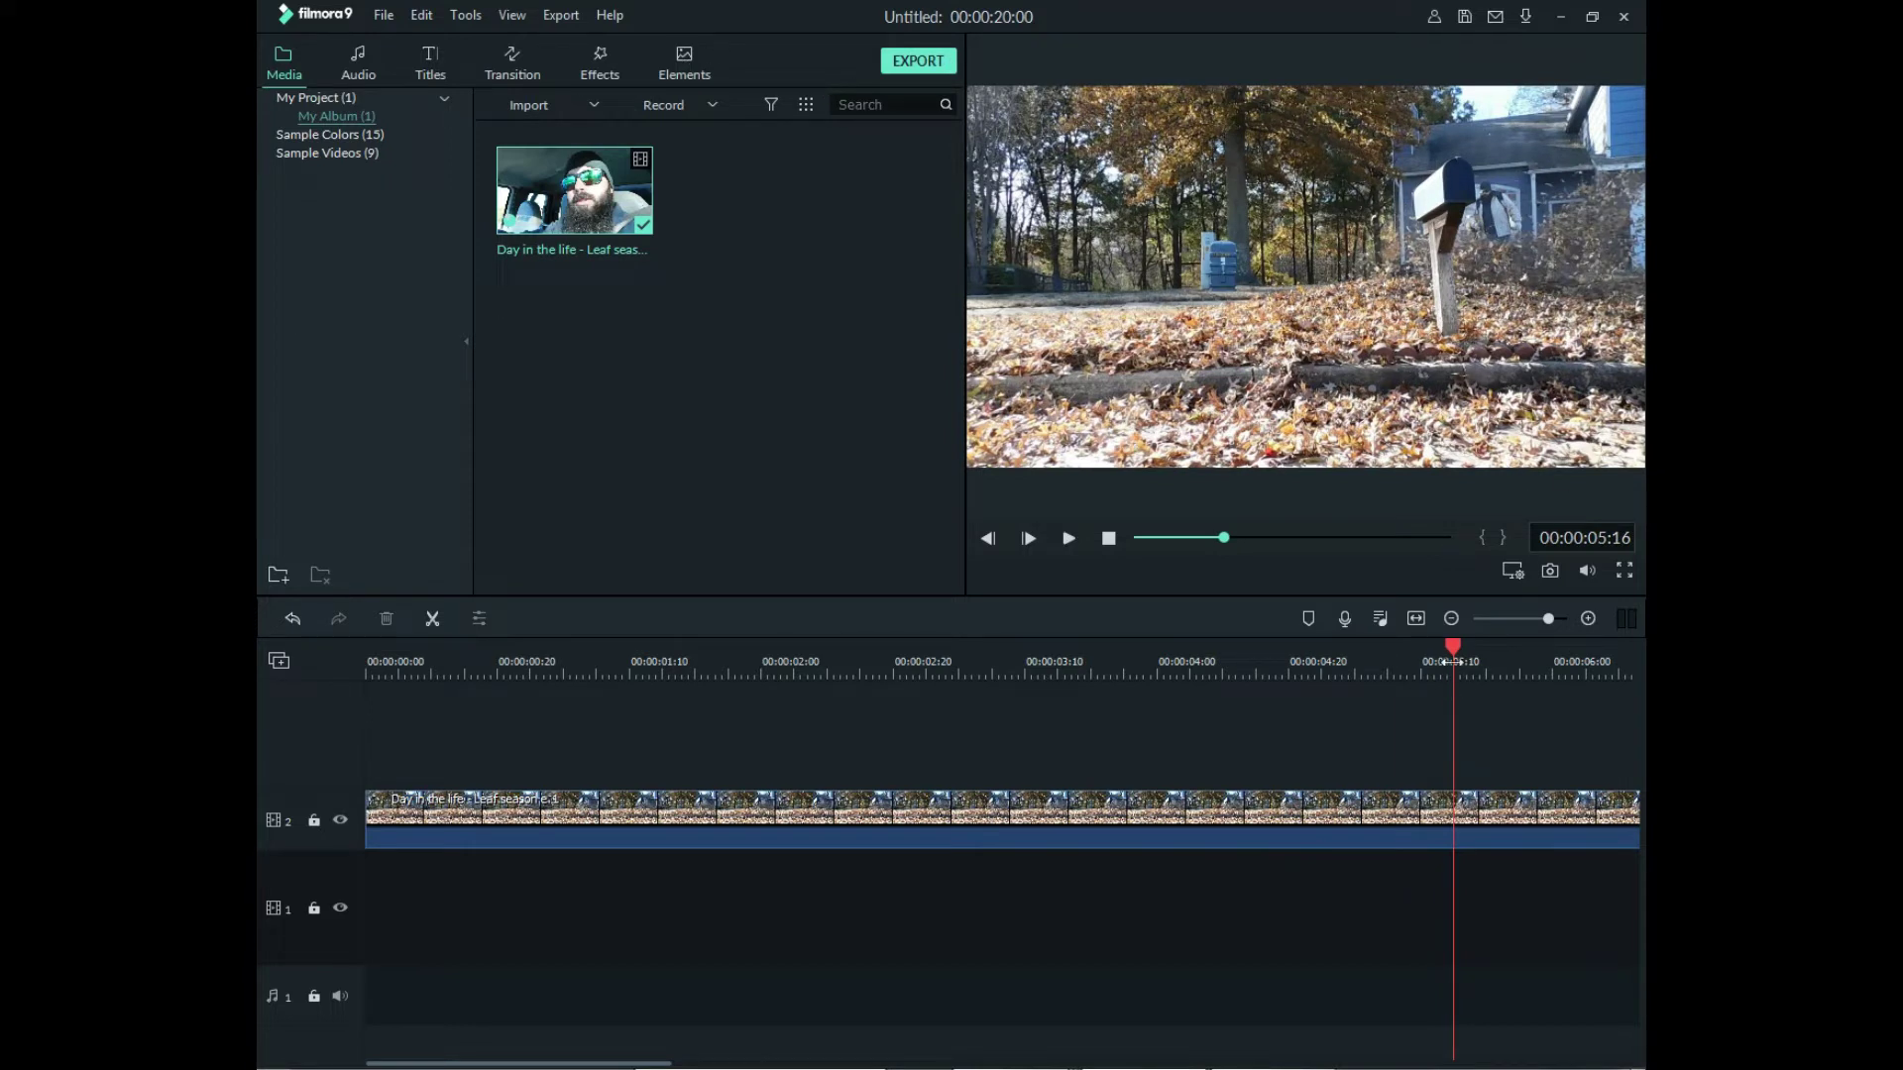
pyautogui.moveTo(1454, 646); pyautogui.dragTo(511, 605)
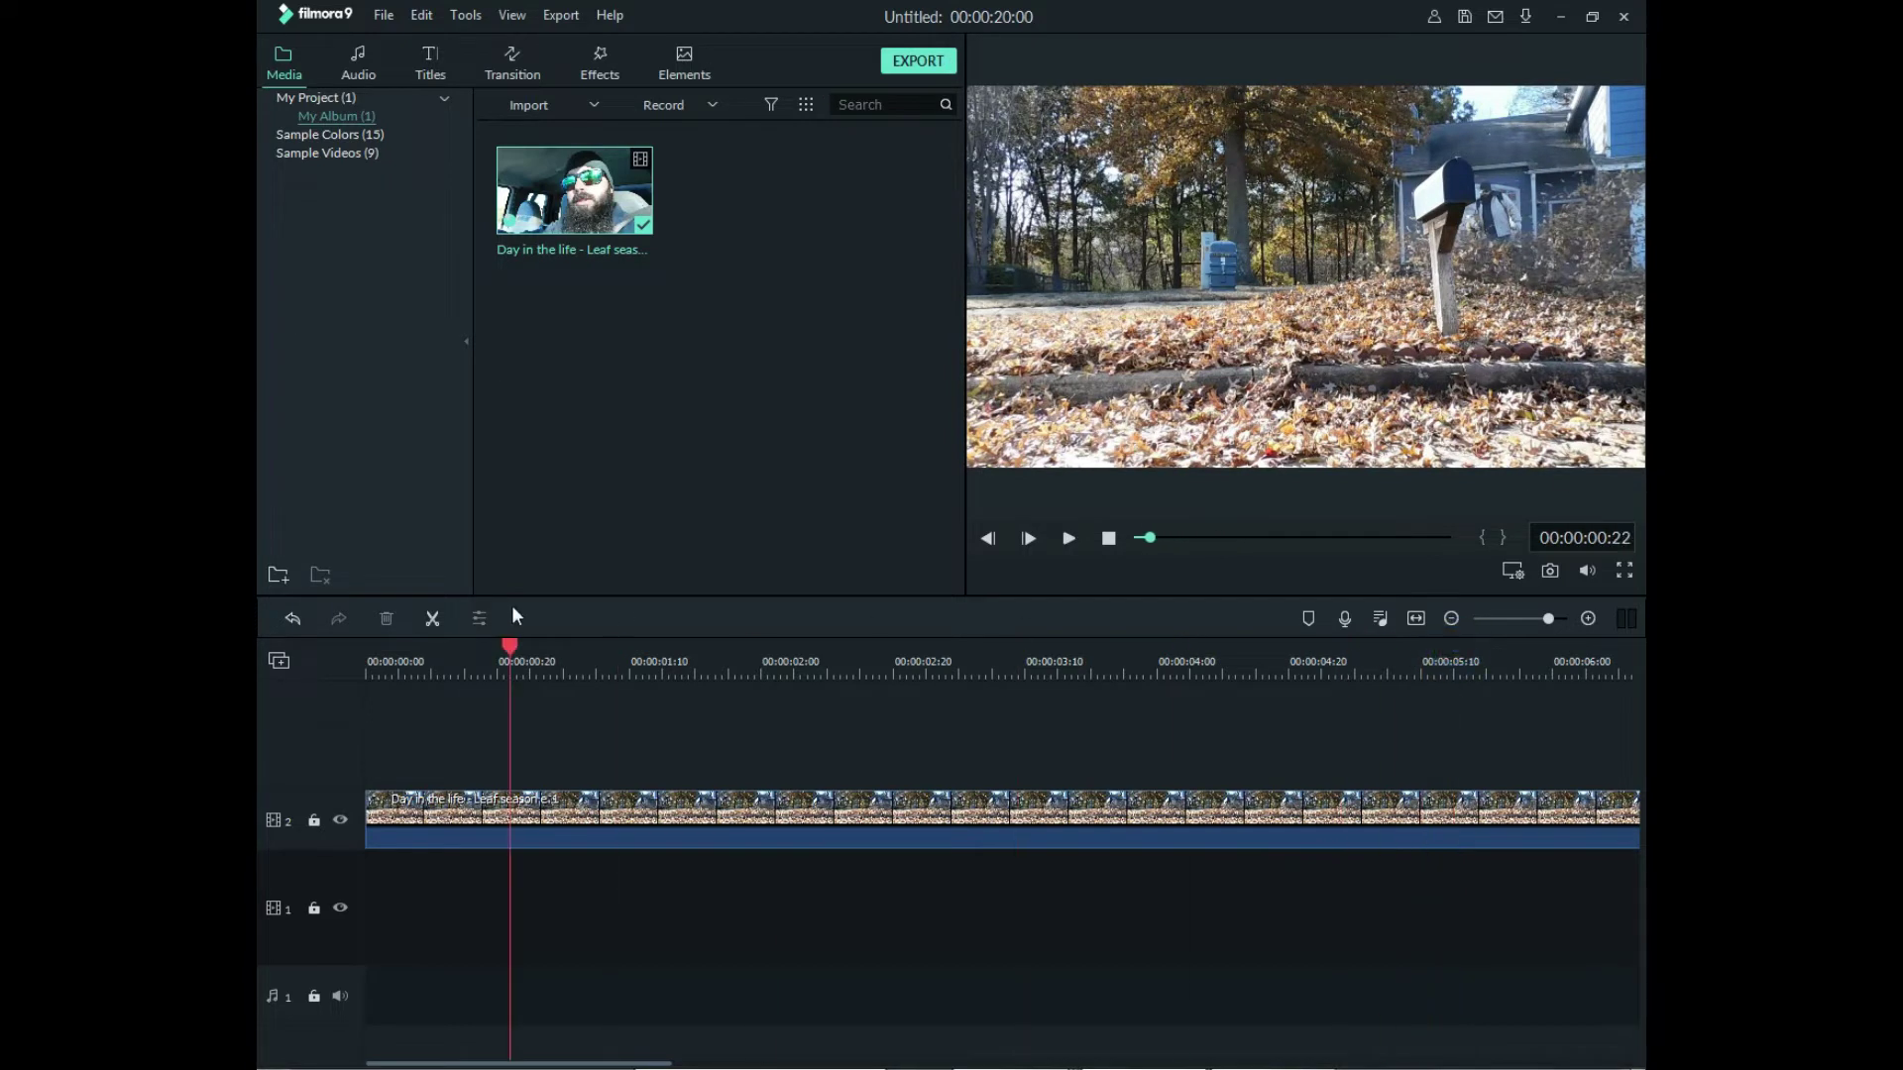
pyautogui.click(369, 650)
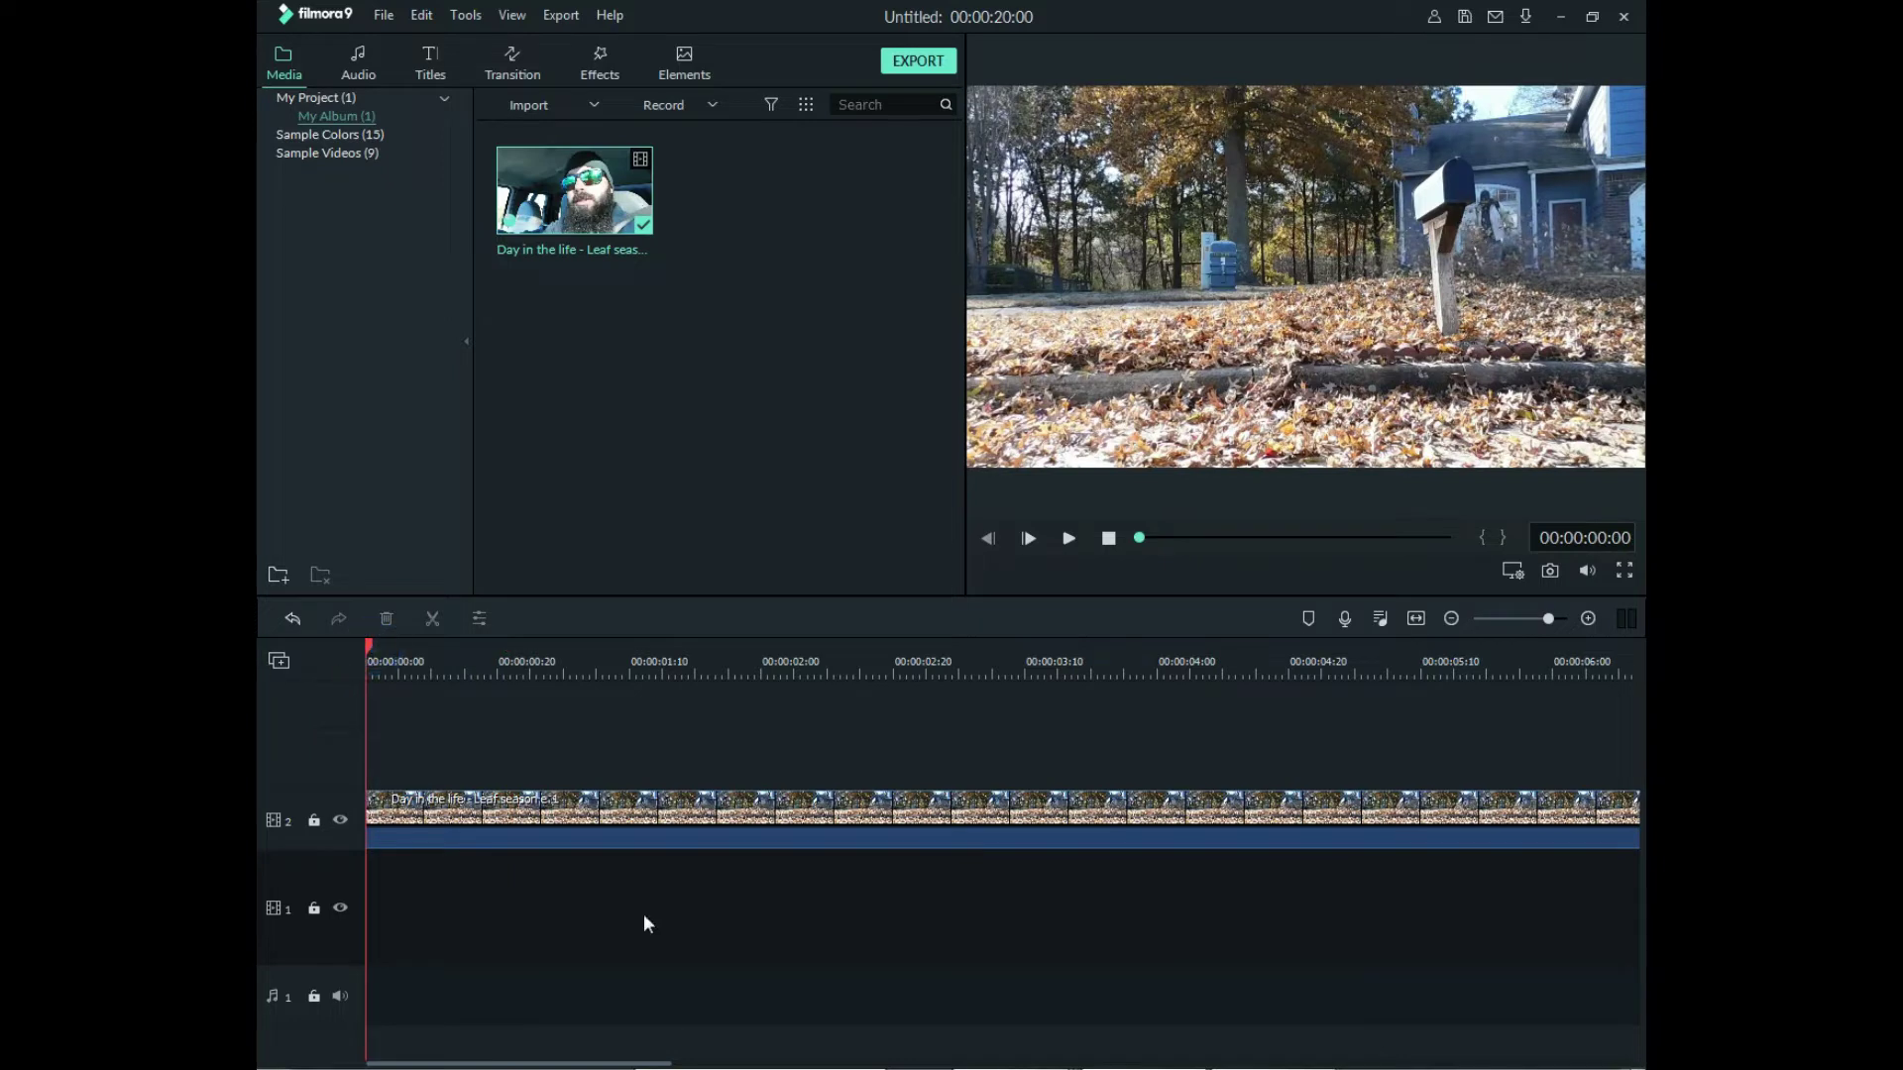
# - Import the video watermark image from its folder and place it above the leaf clip at the timeline's start
pyautogui.moveTo(1014, 1069)
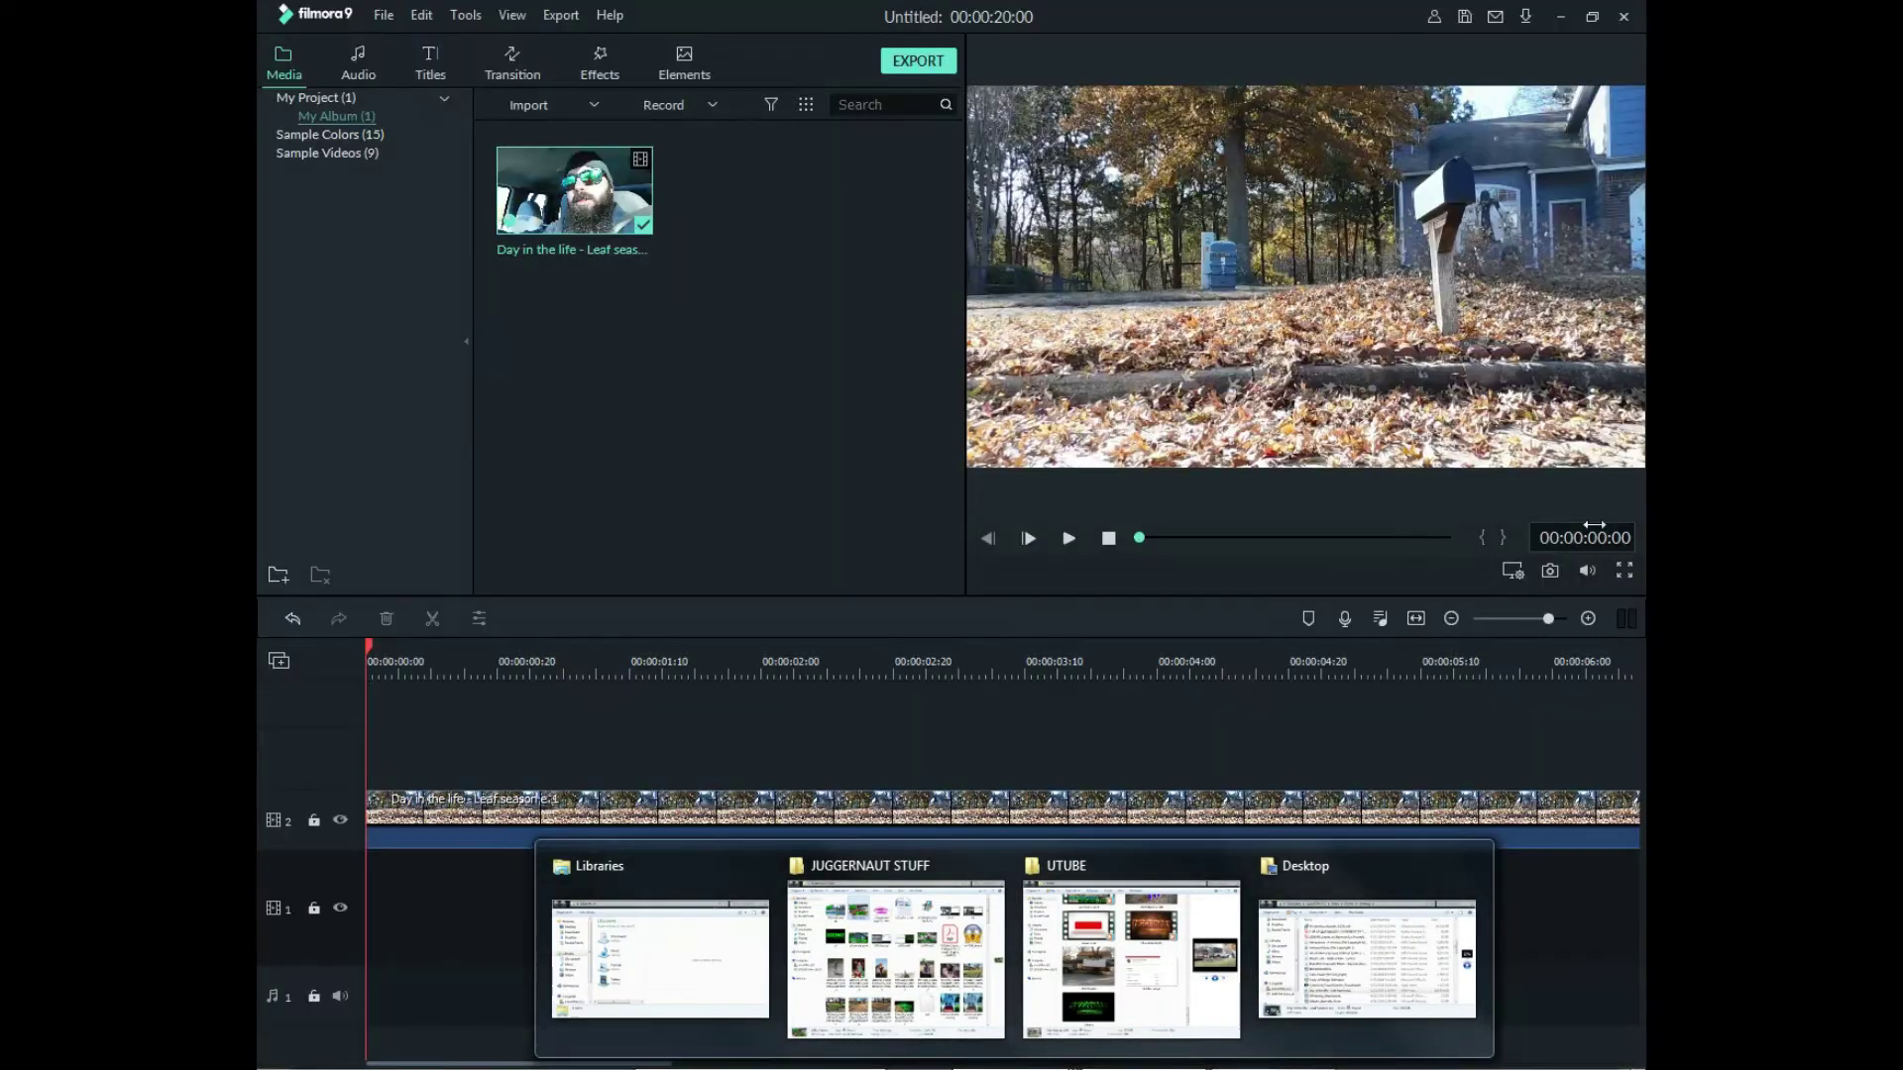
pyautogui.moveTo(387, 287); pyautogui.dragTo(783, 254)
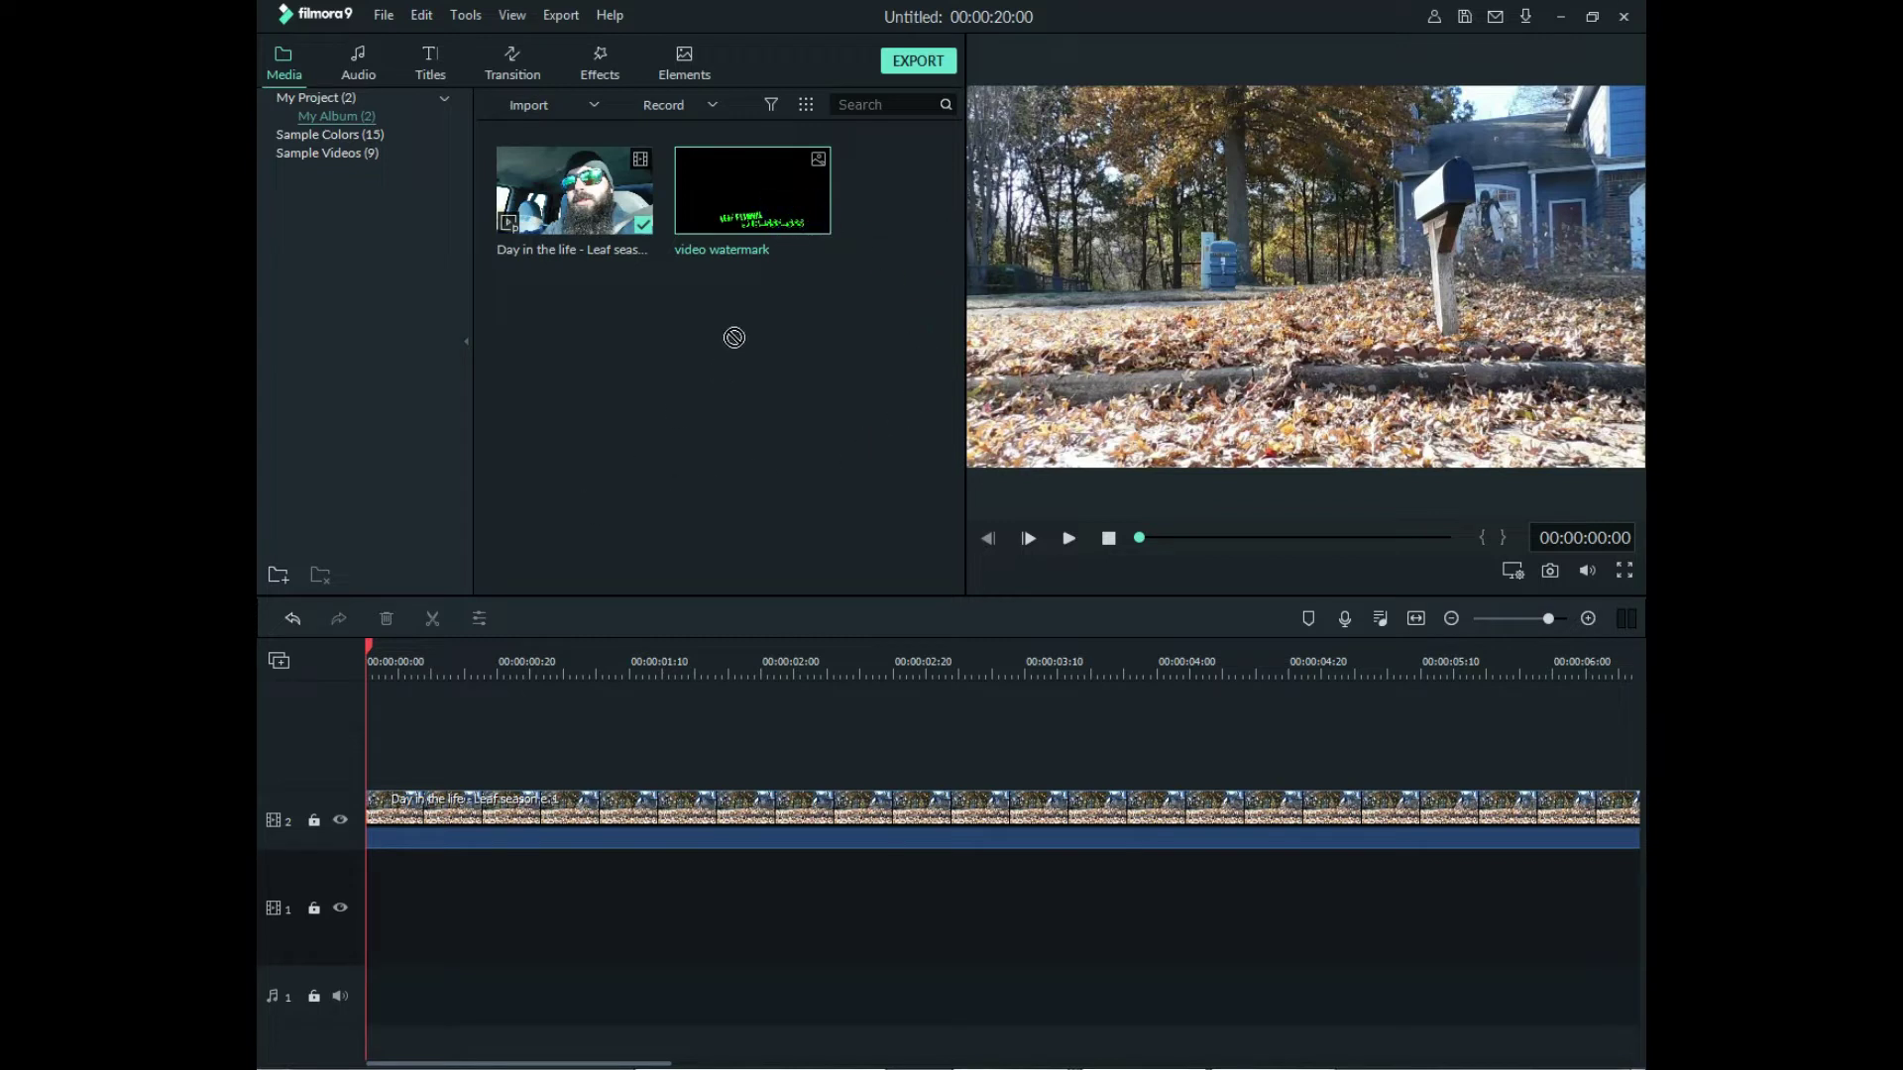
pyautogui.moveTo(743, 317); pyautogui.dragTo(328, 733)
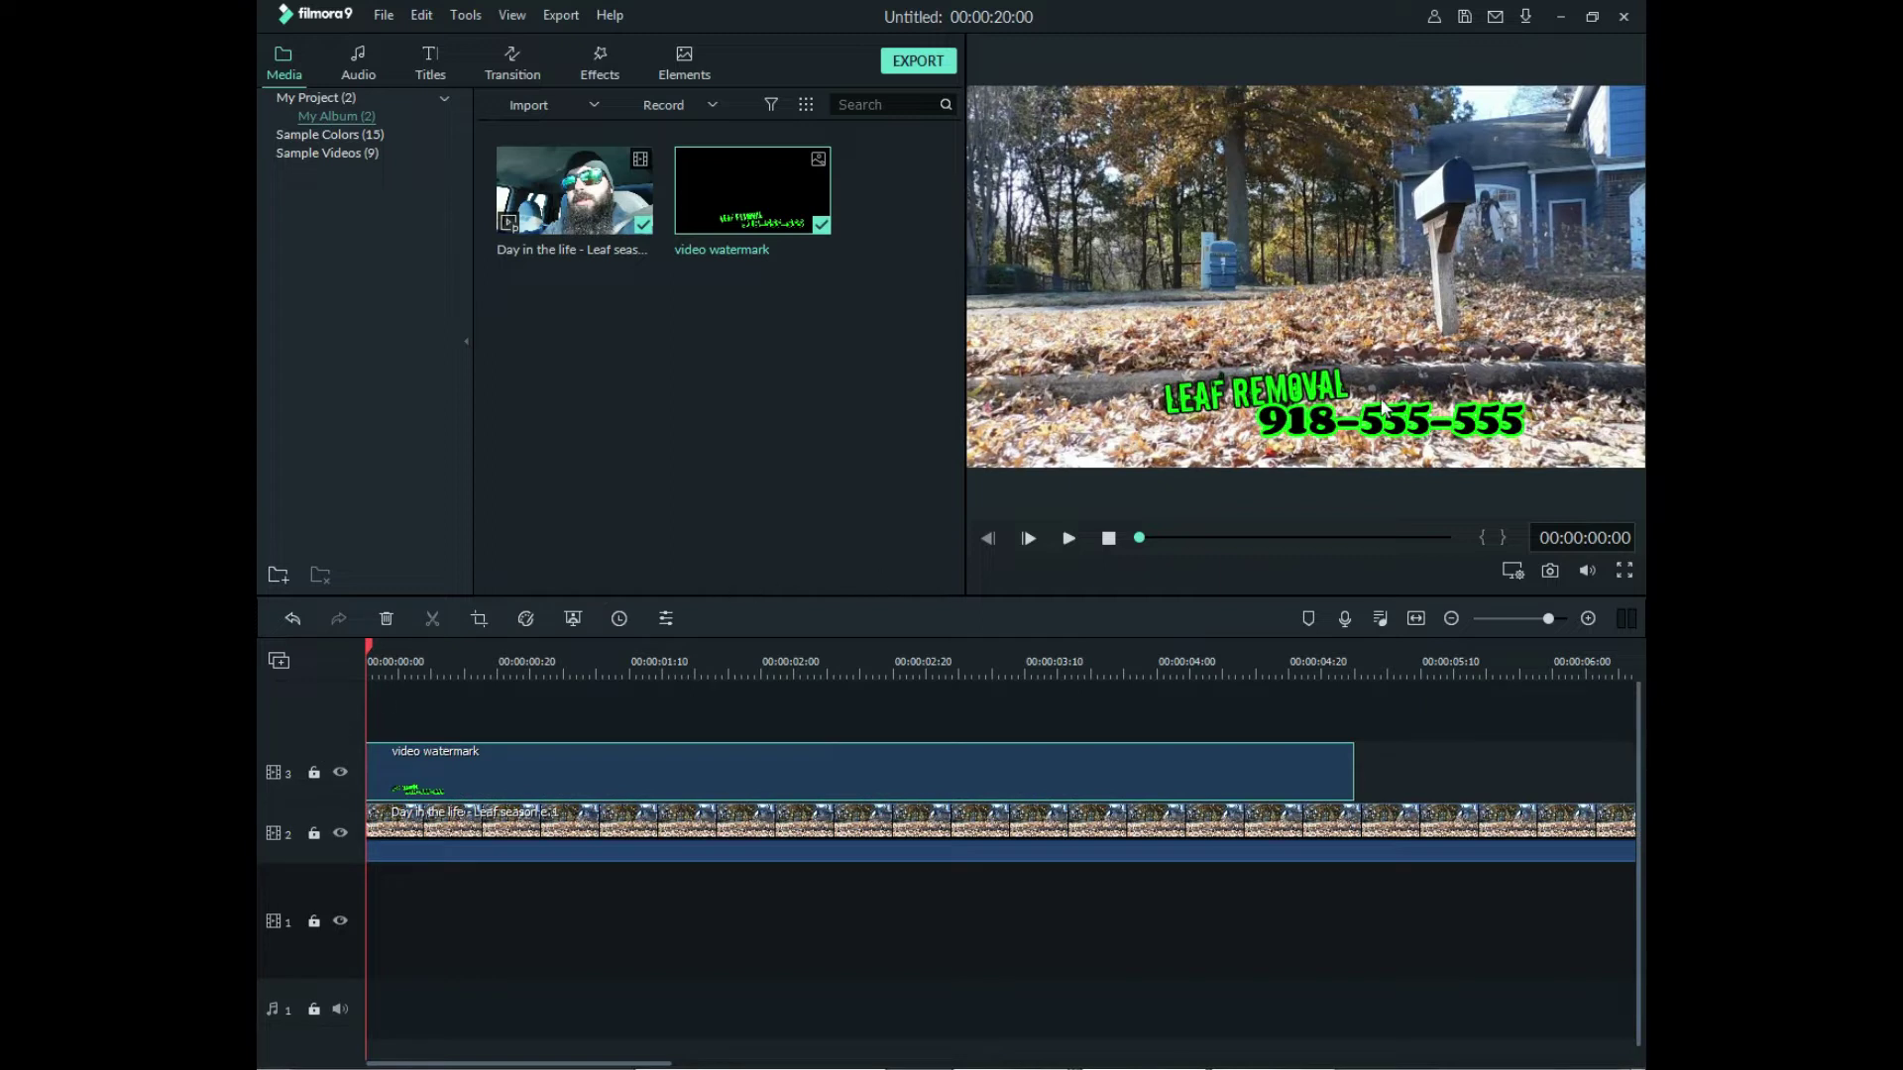
# - Extend the video watermark to the end of the leaf clip so both span the same length
pyautogui.scroll(-3, 1372, 645)
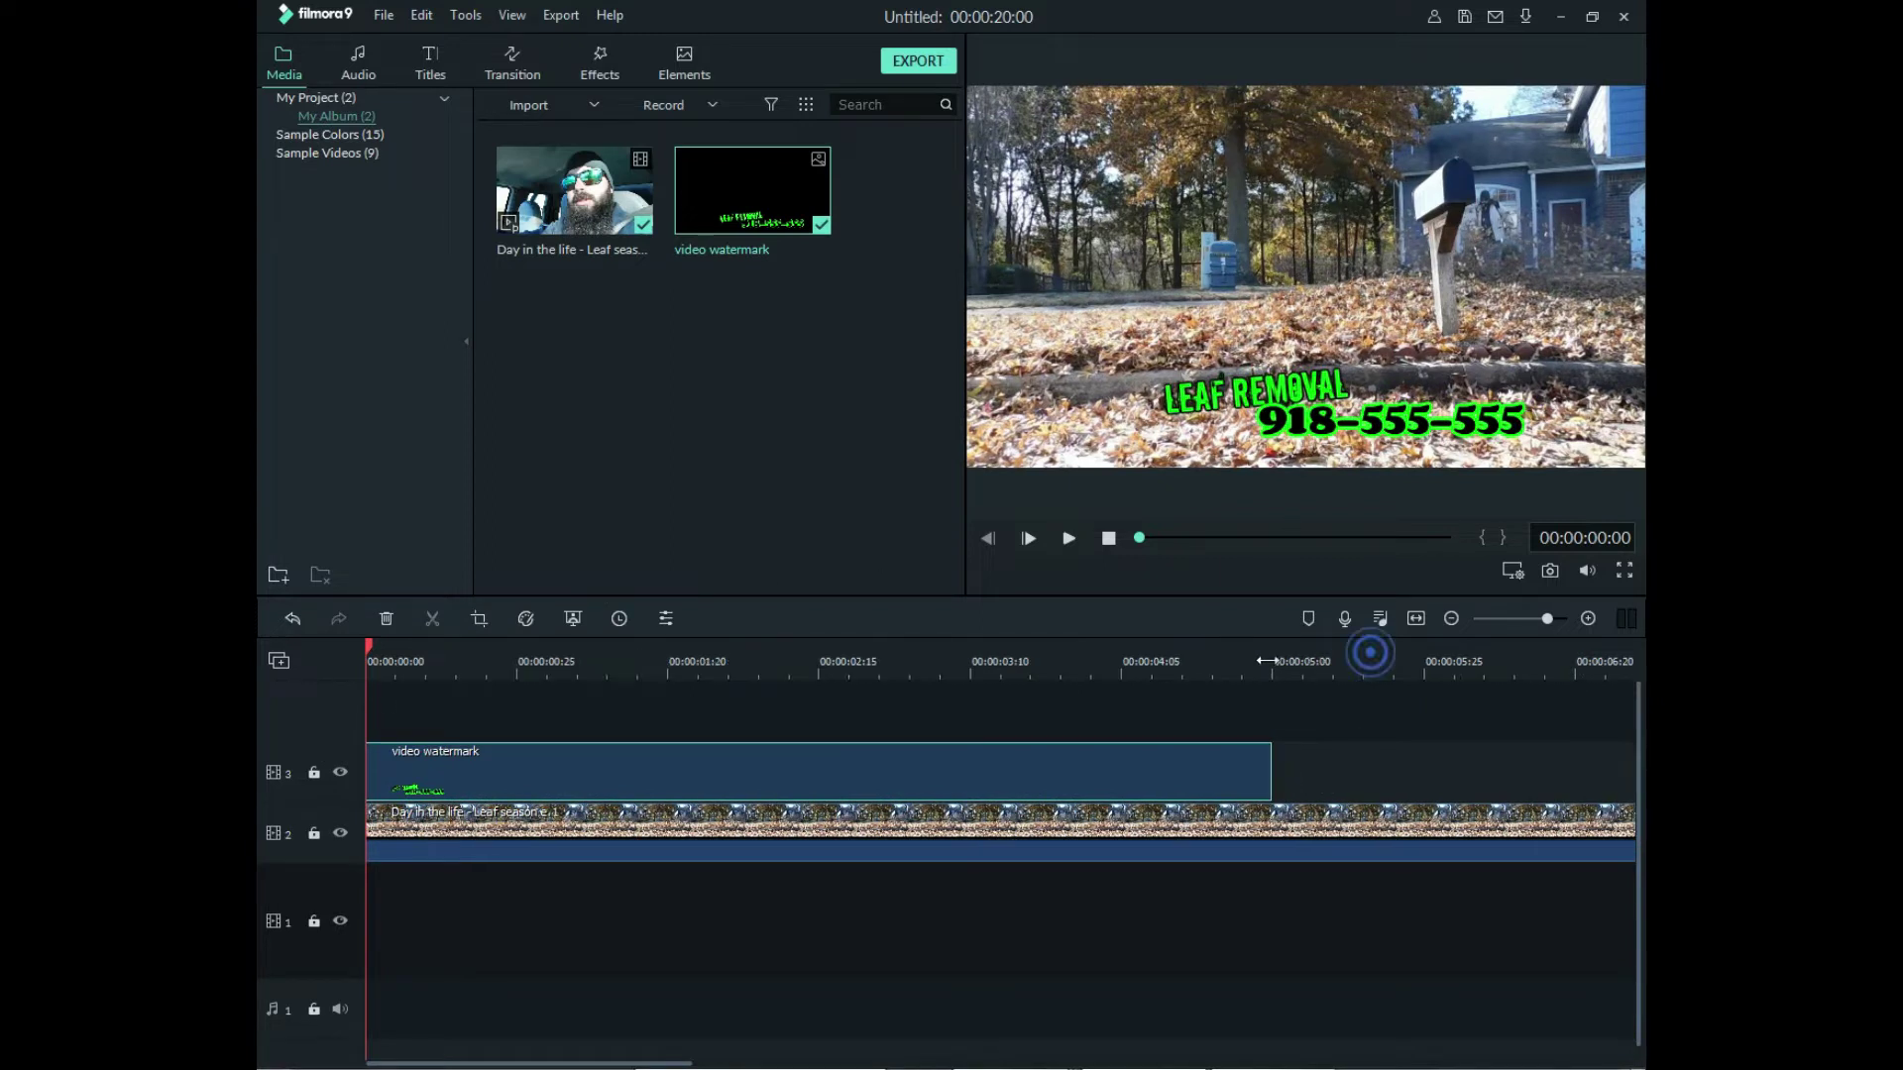
pyautogui.scroll(-1, 1045, 661)
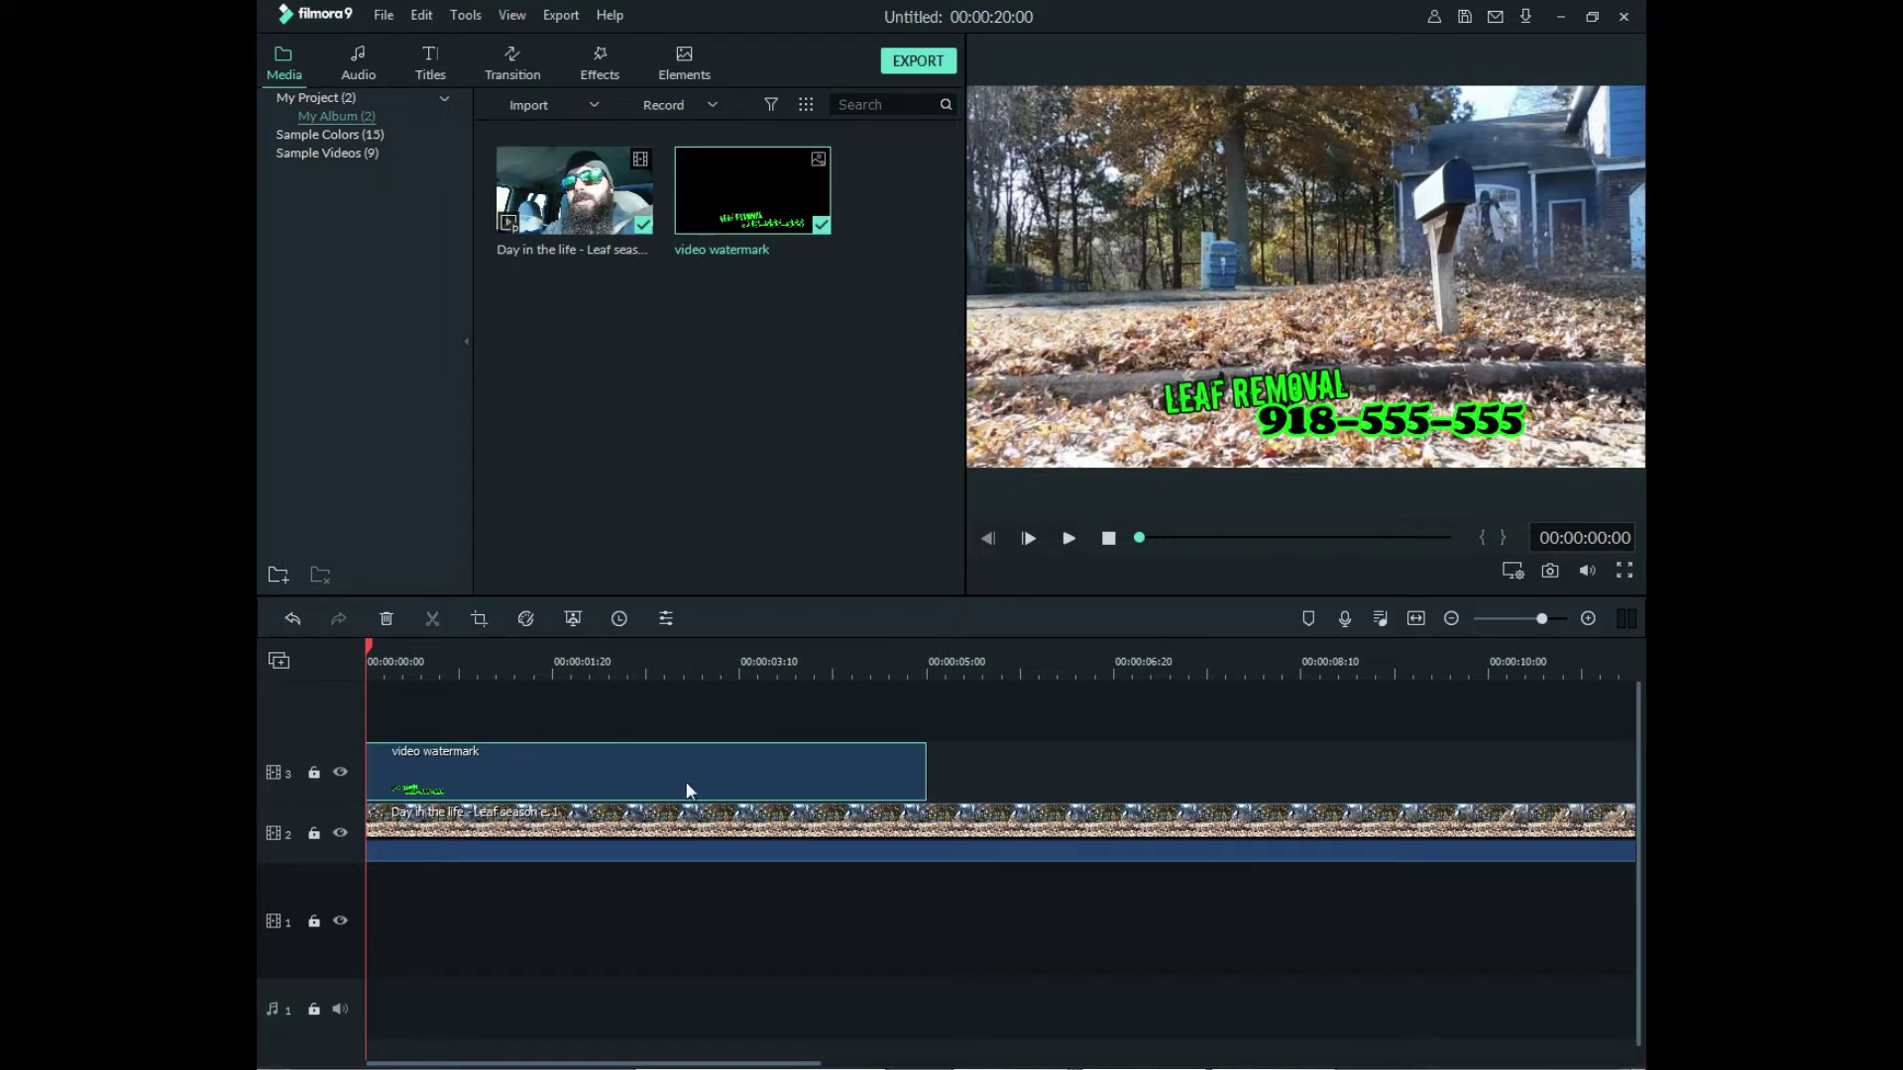
pyautogui.scroll(-2, 1031, 666)
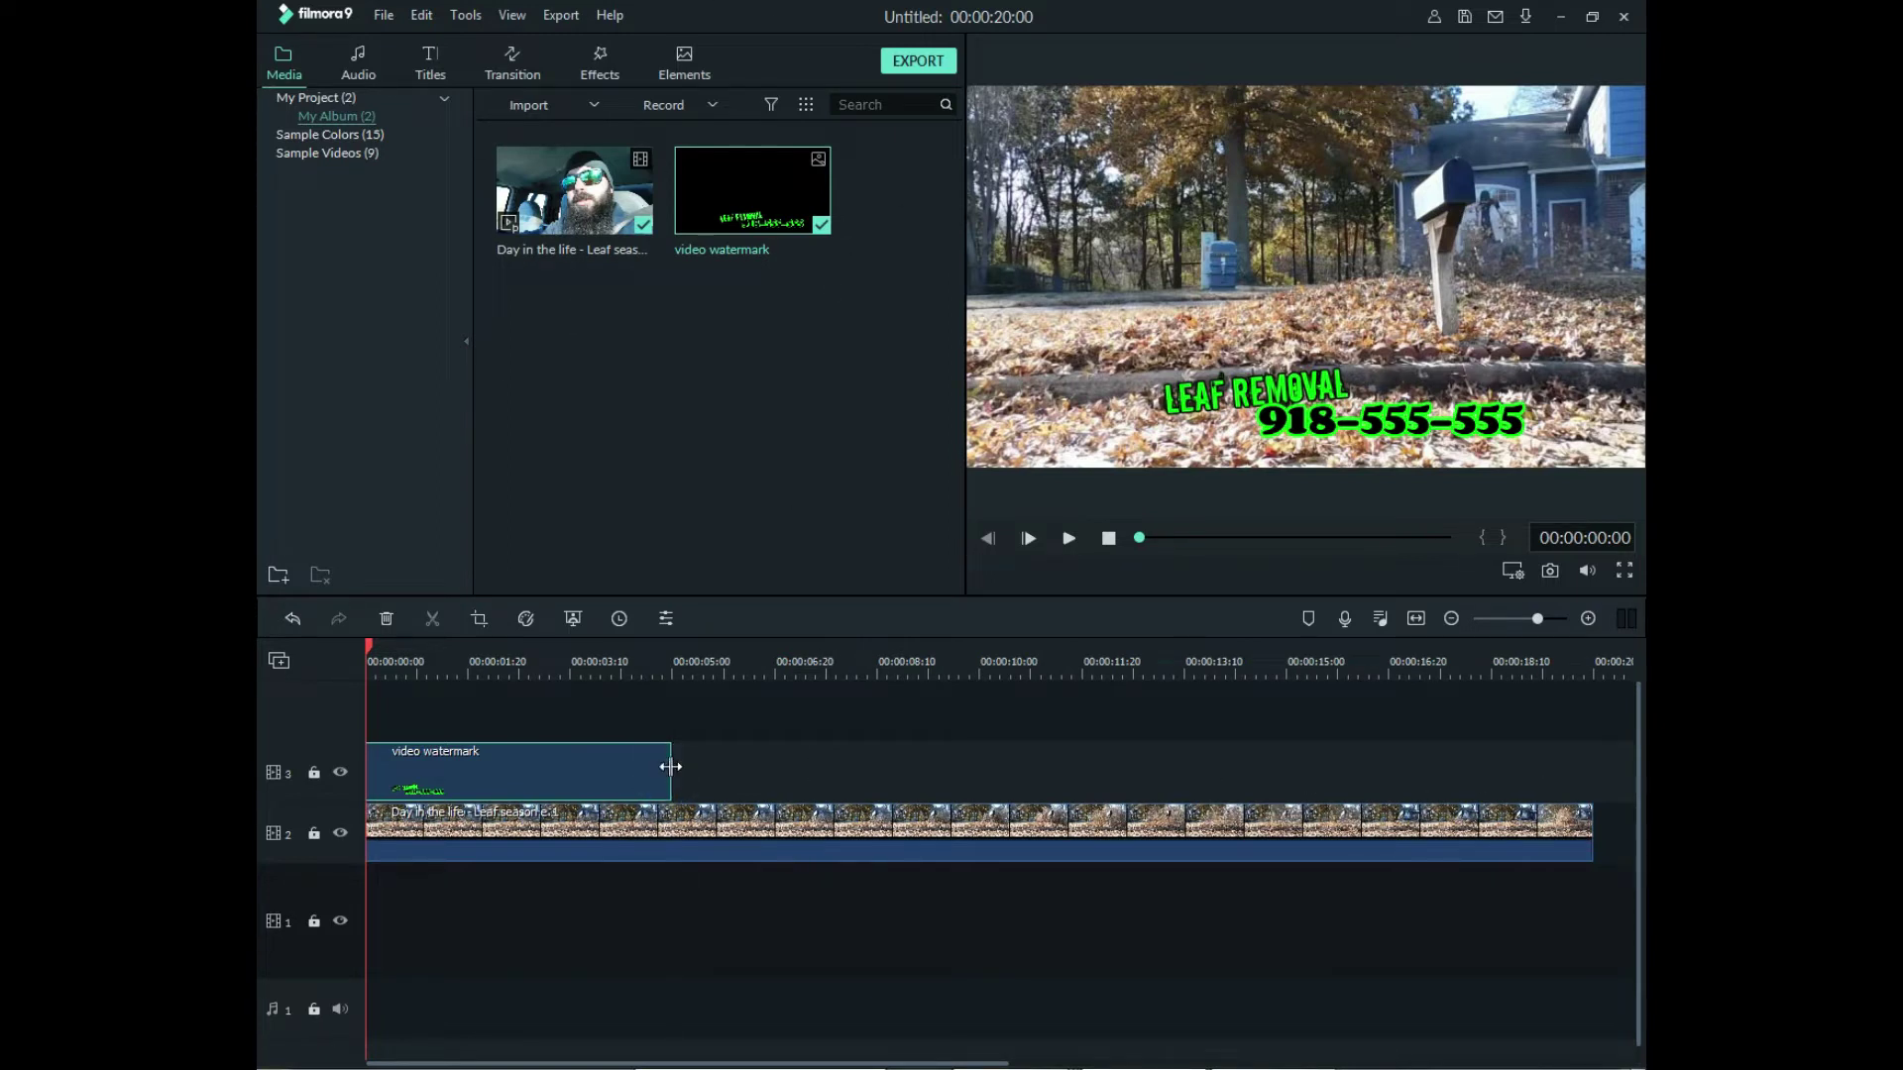
pyautogui.moveTo(516, 763); pyautogui.dragTo(402, 782)
pyautogui.moveTo(670, 772); pyautogui.dragTo(1593, 835)
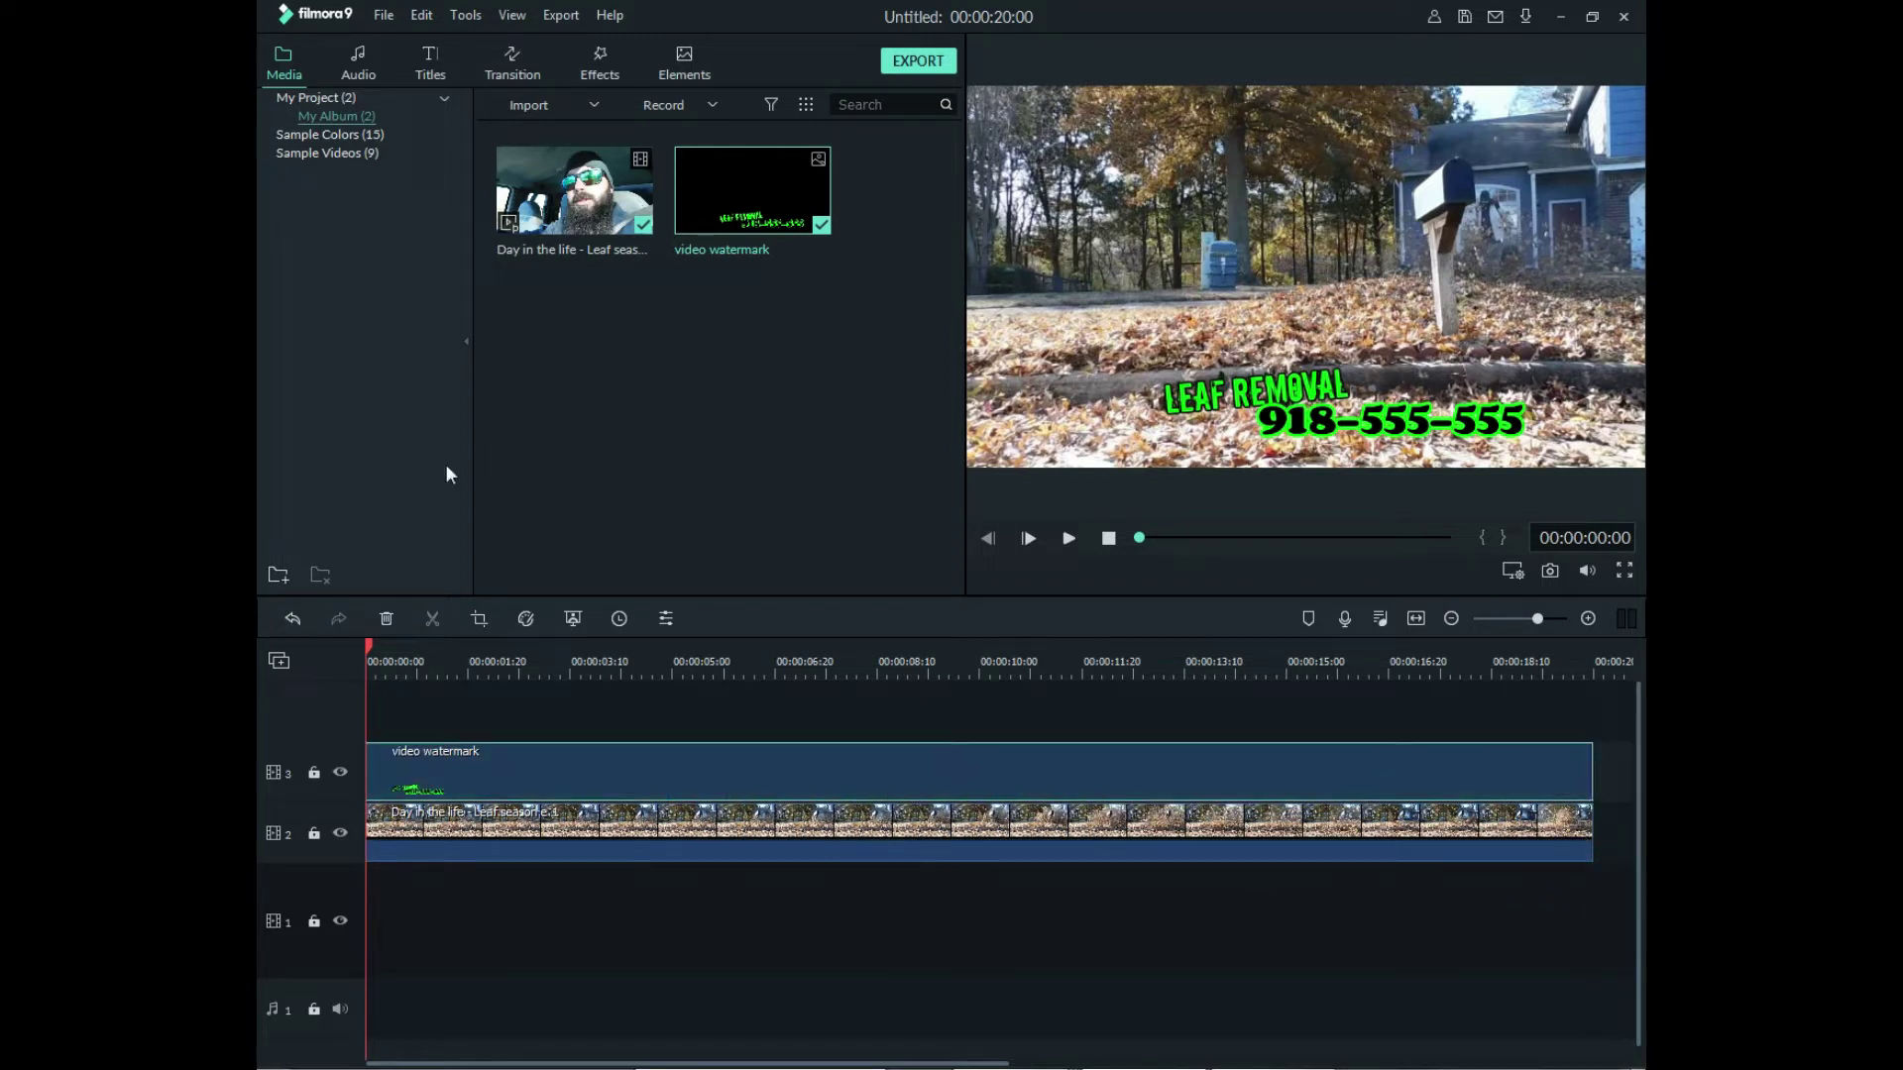
# - Preview the watermark over several parts of the video and return the playhead to the start
pyautogui.press('space')
pyautogui.click(782, 666)
pyautogui.click(1049, 666)
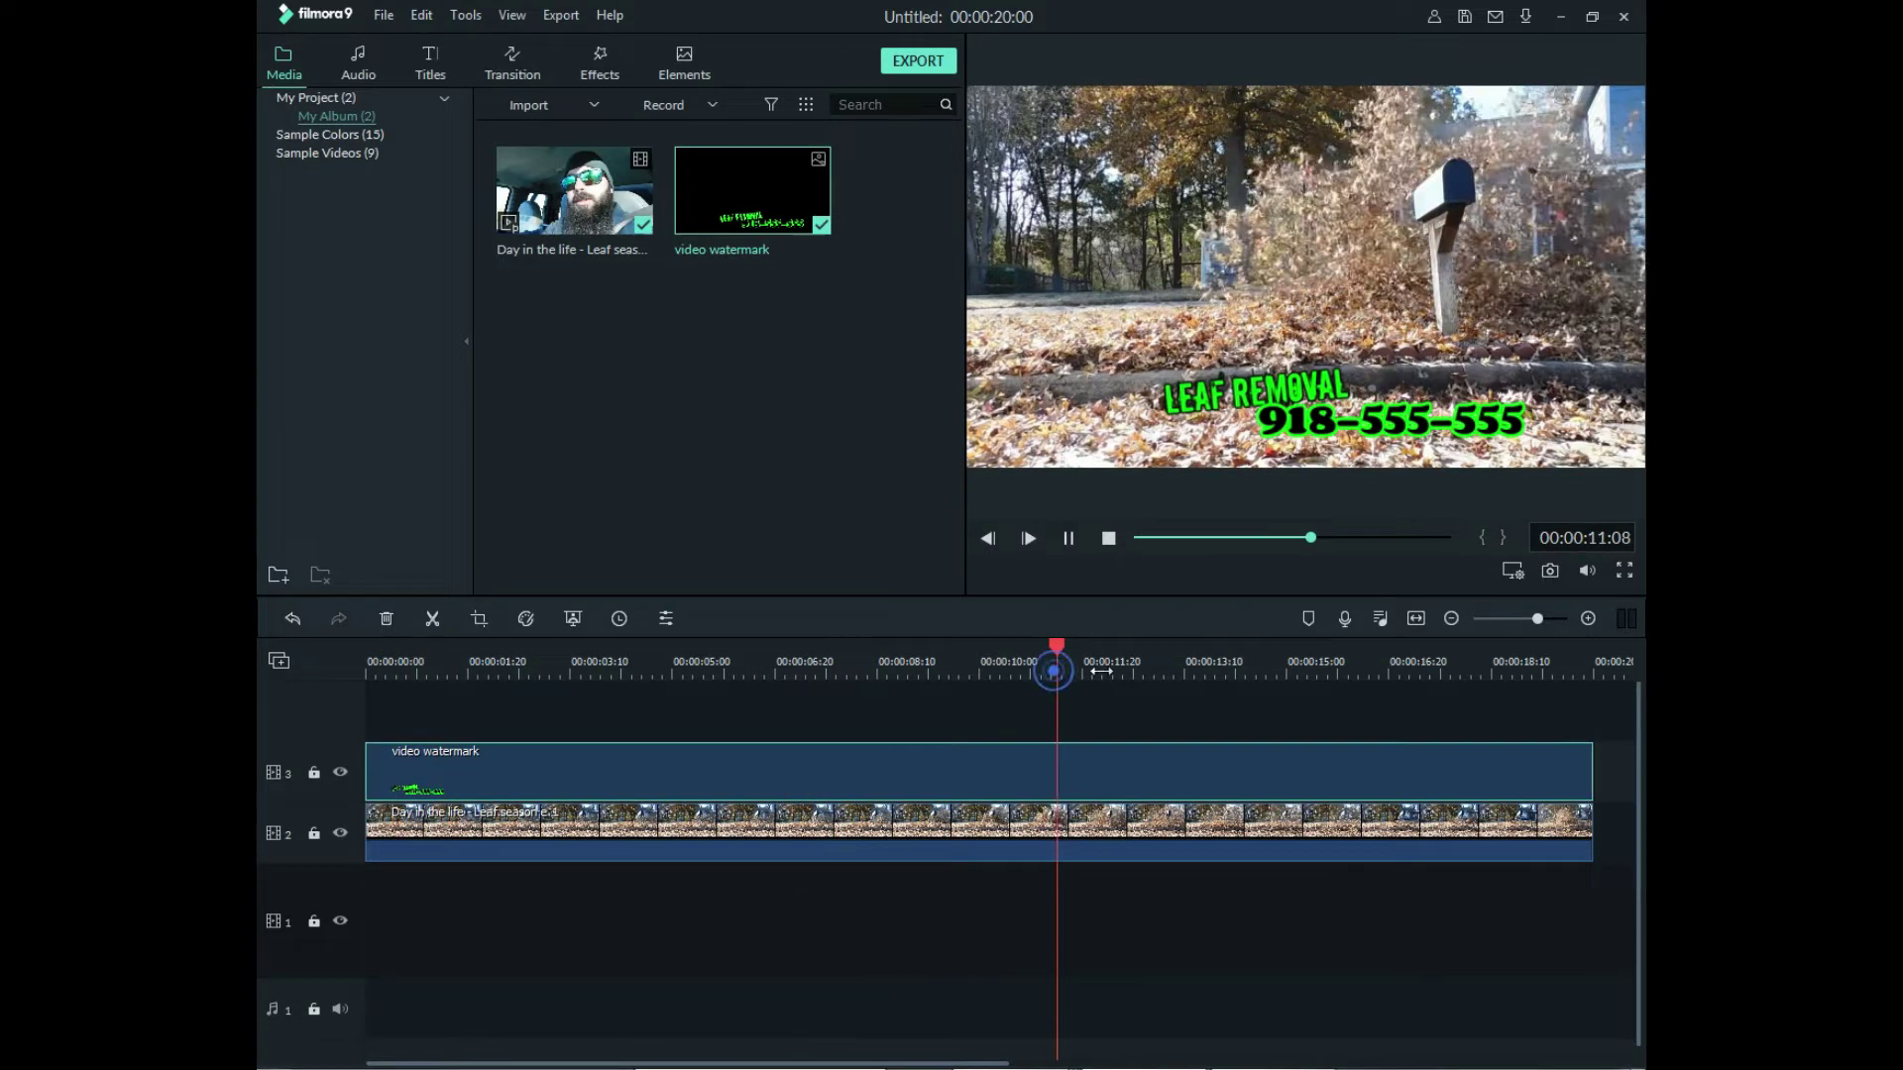
pyautogui.click(1338, 666)
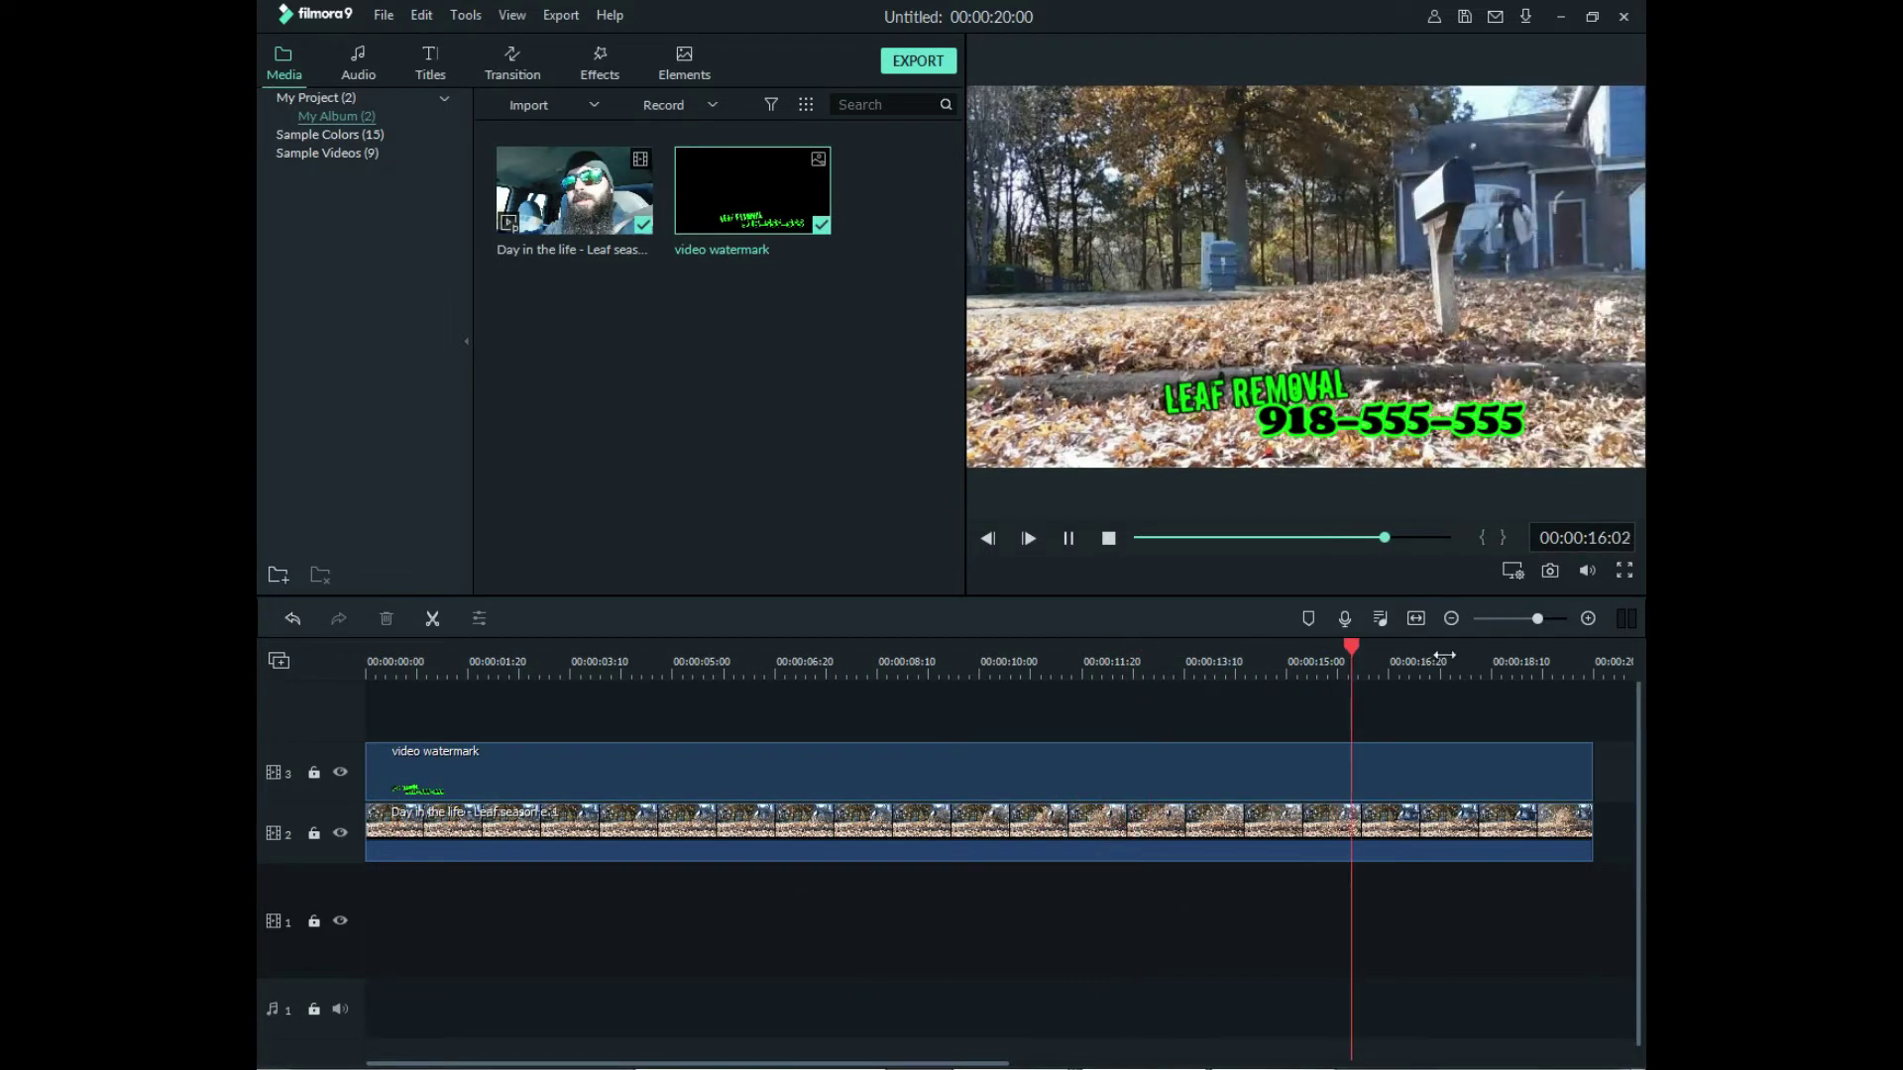
pyautogui.press('space')
pyautogui.click(979, 659)
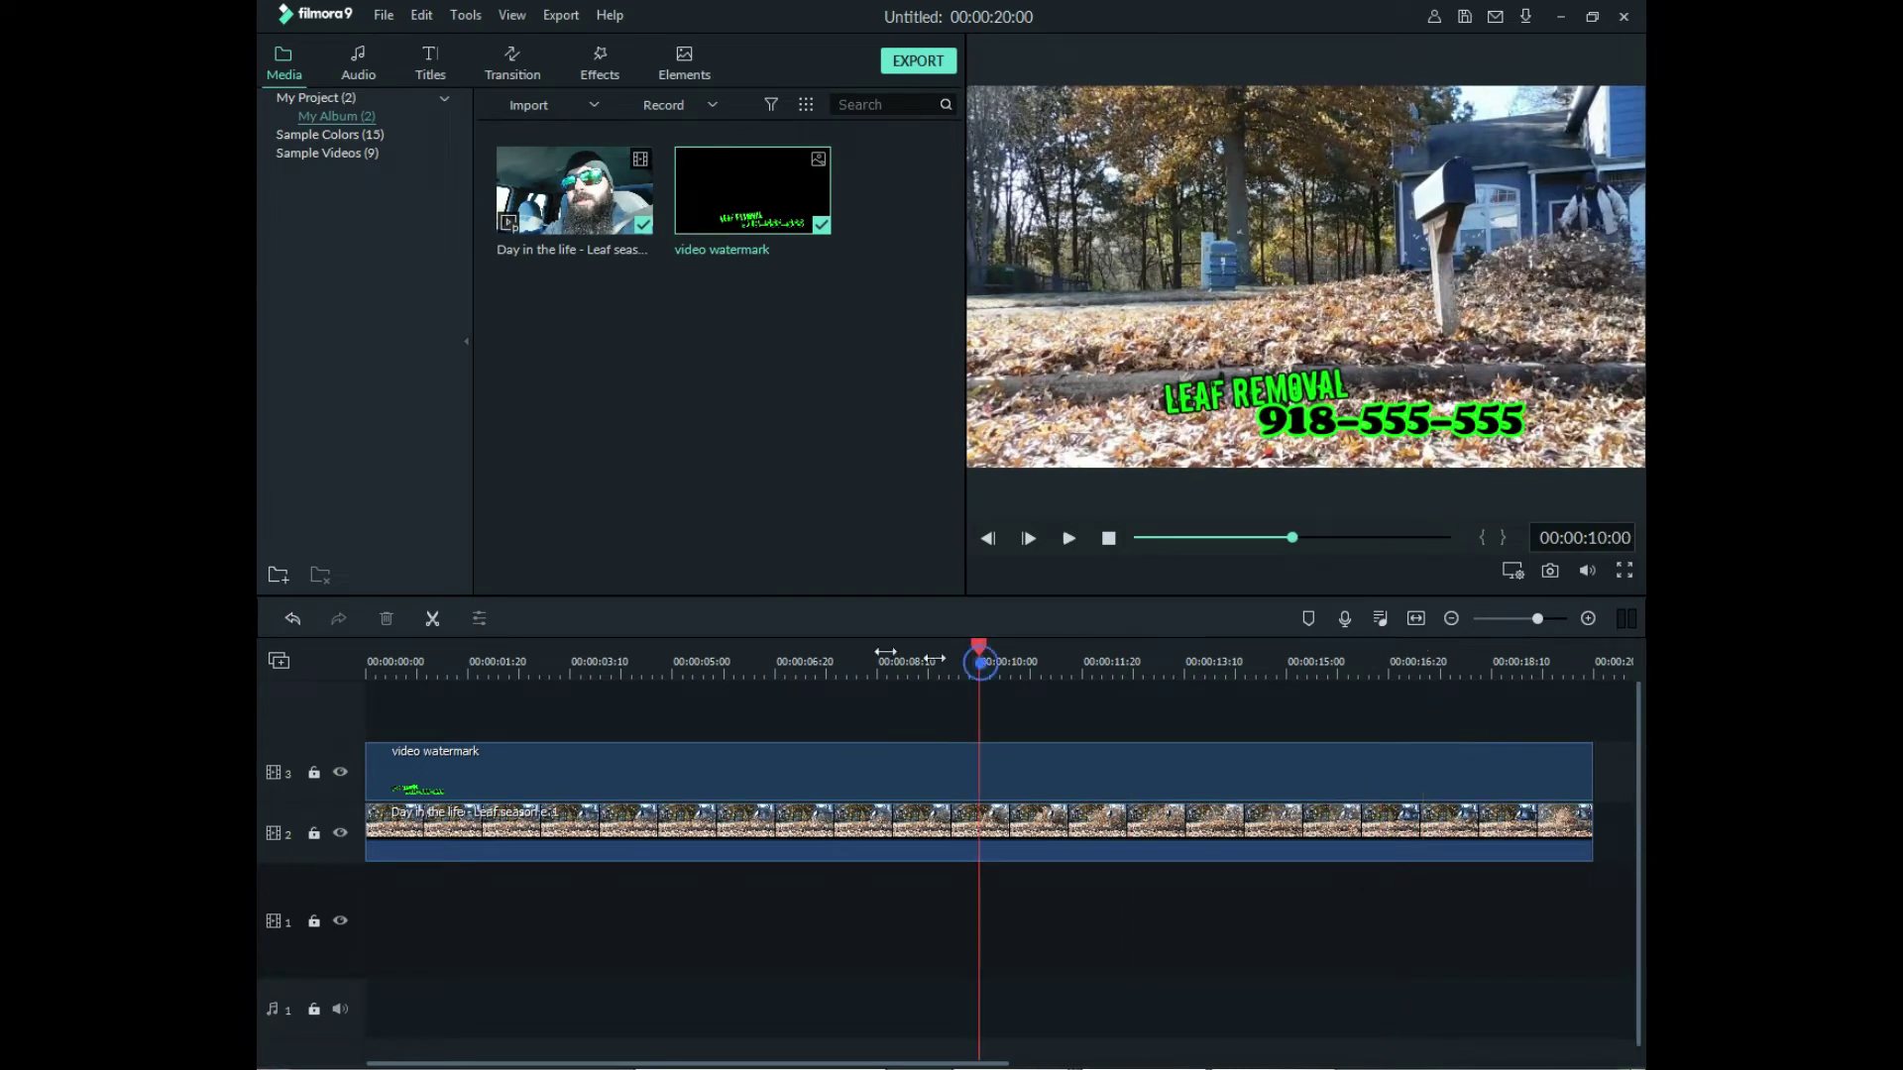
pyautogui.moveTo(434, 668); pyautogui.dragTo(367, 656)
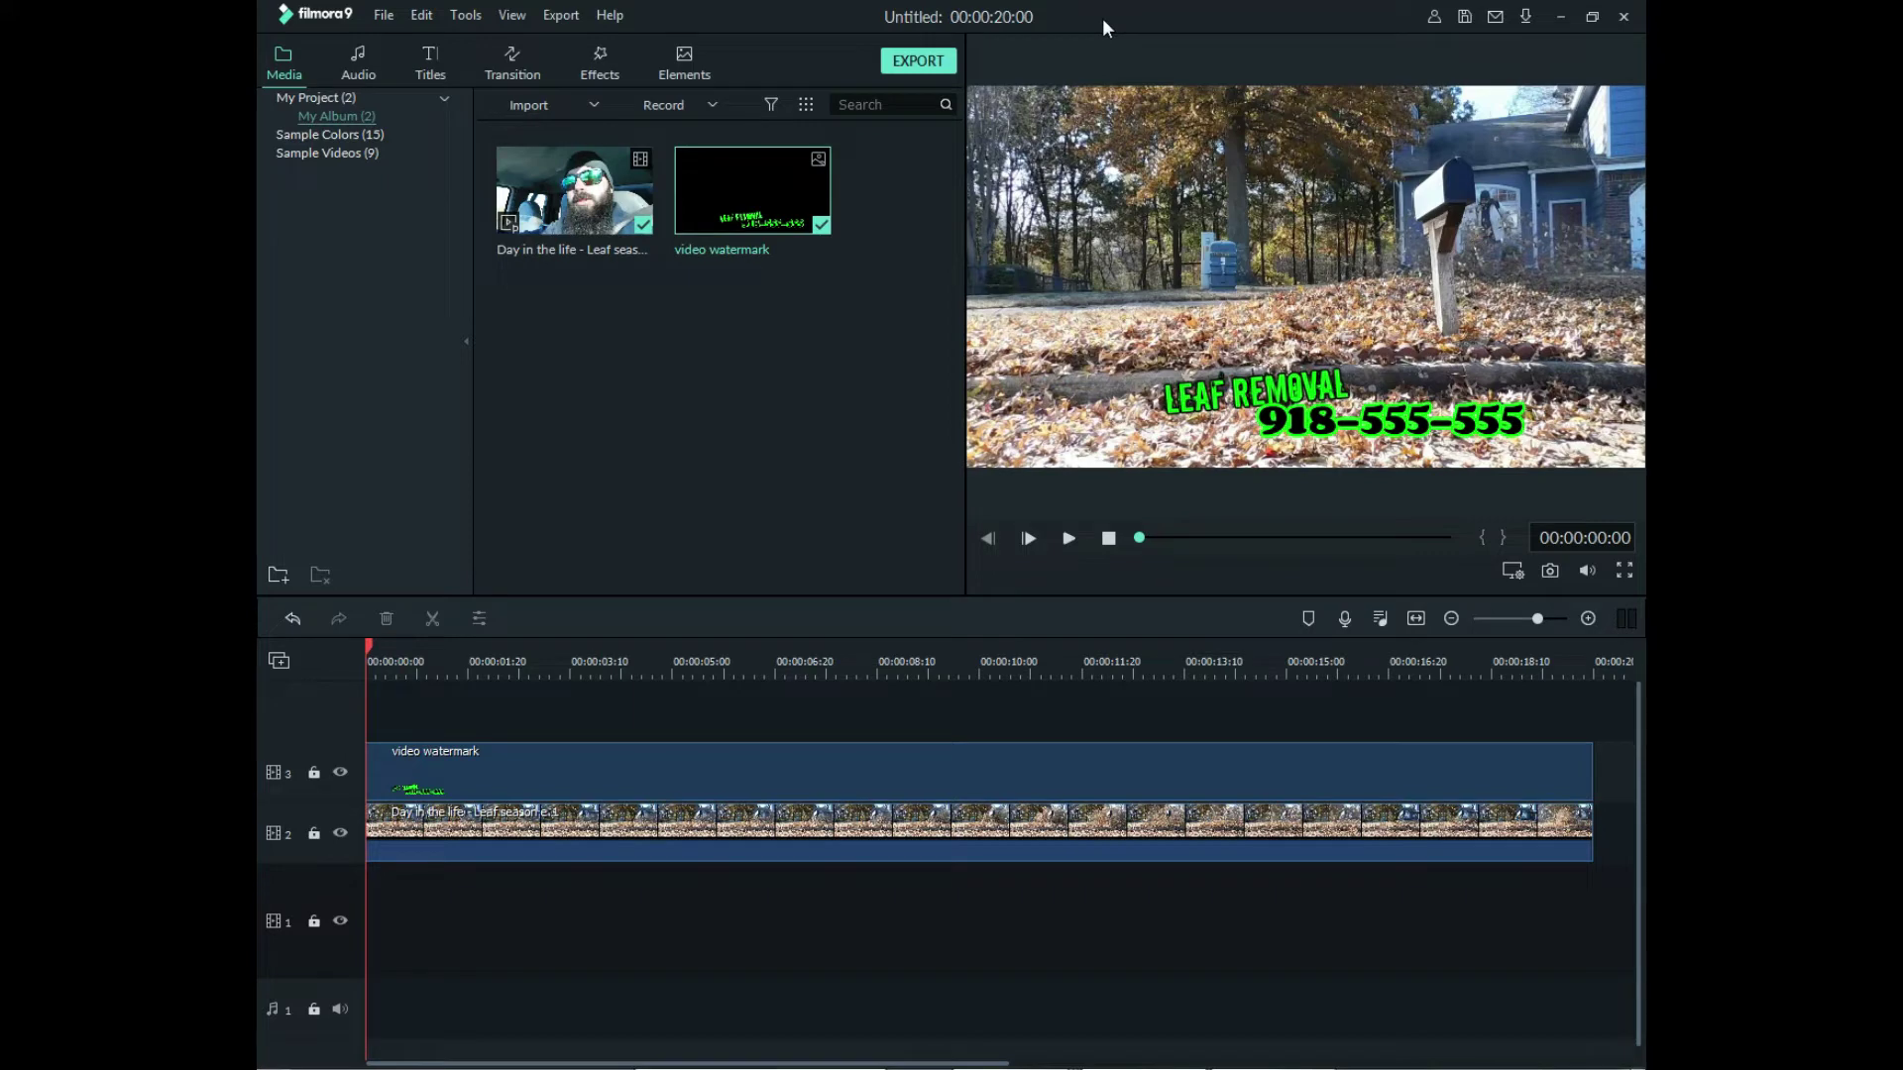
# - Import Markvard - Time (Vlog No Copyright Music) from 4K Video Downloader and place it on audio track 1 at the start
pyautogui.click(282, 1067)
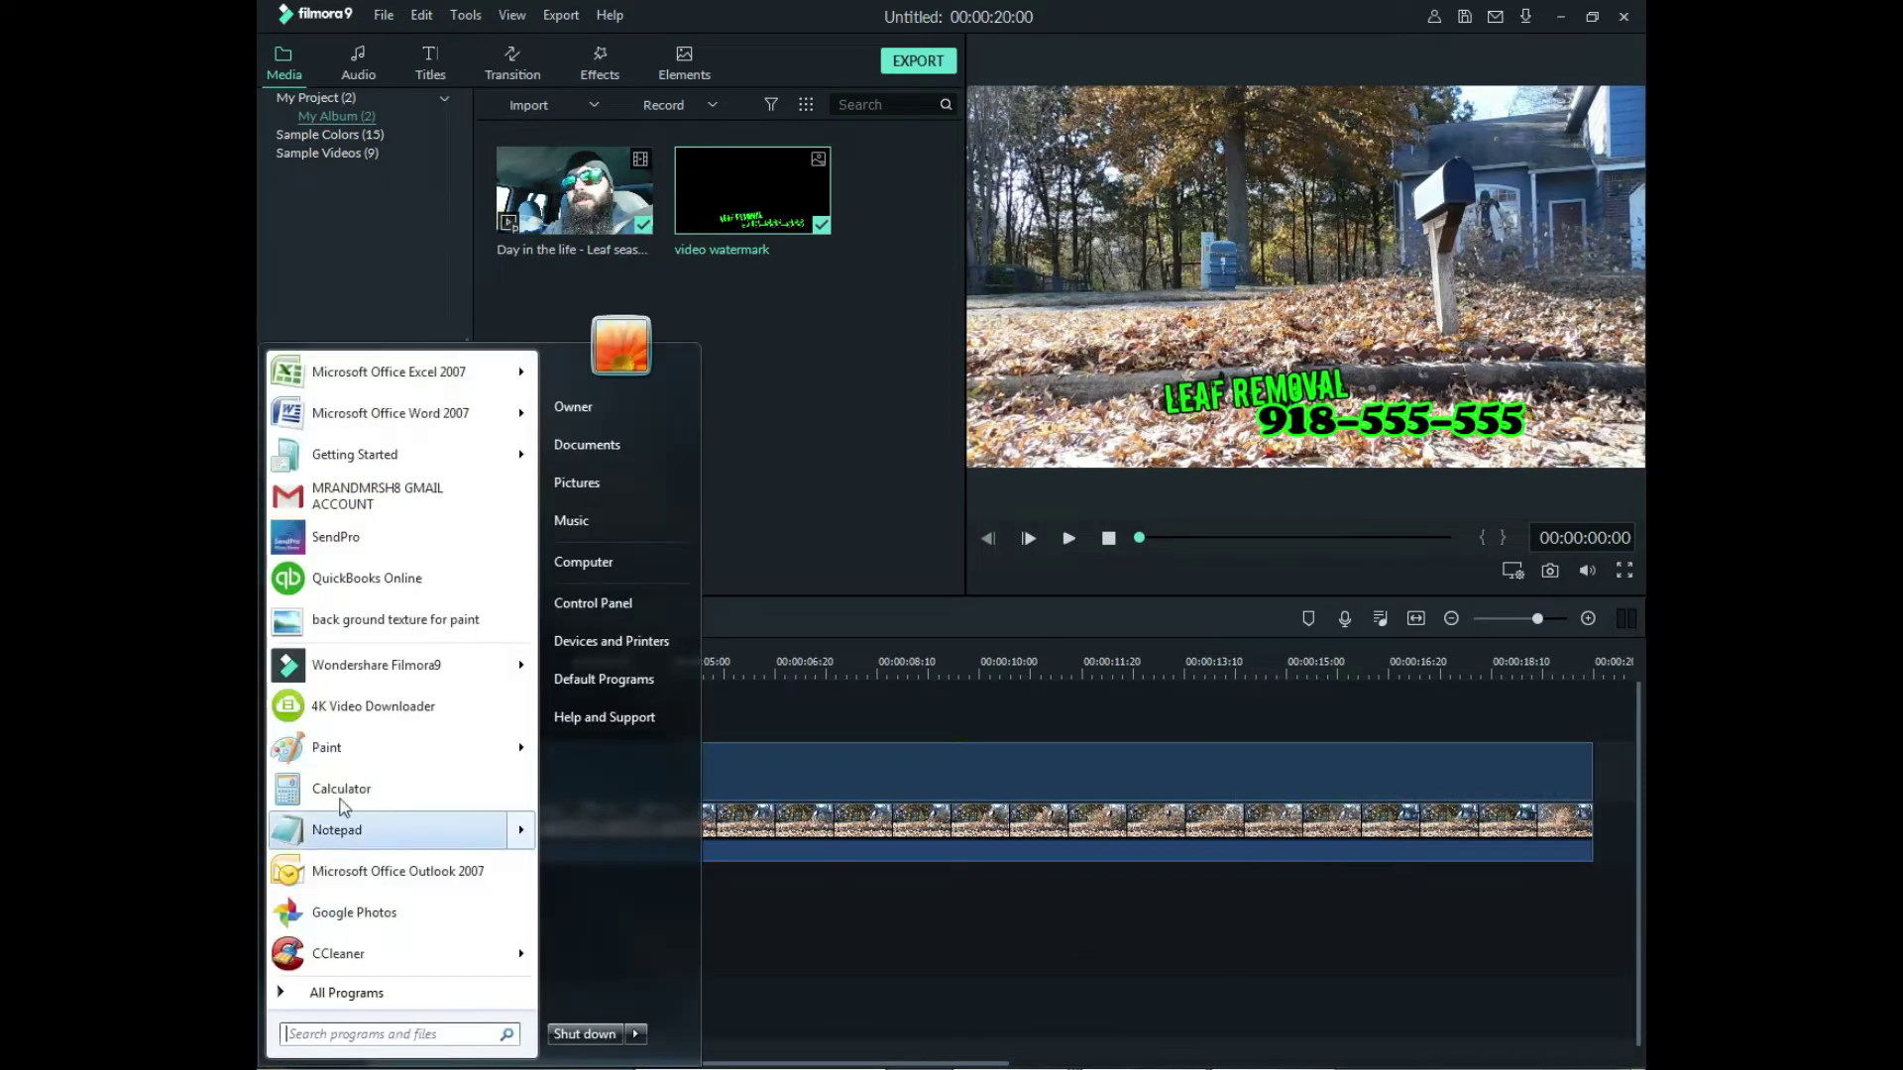
pyautogui.click(333, 711)
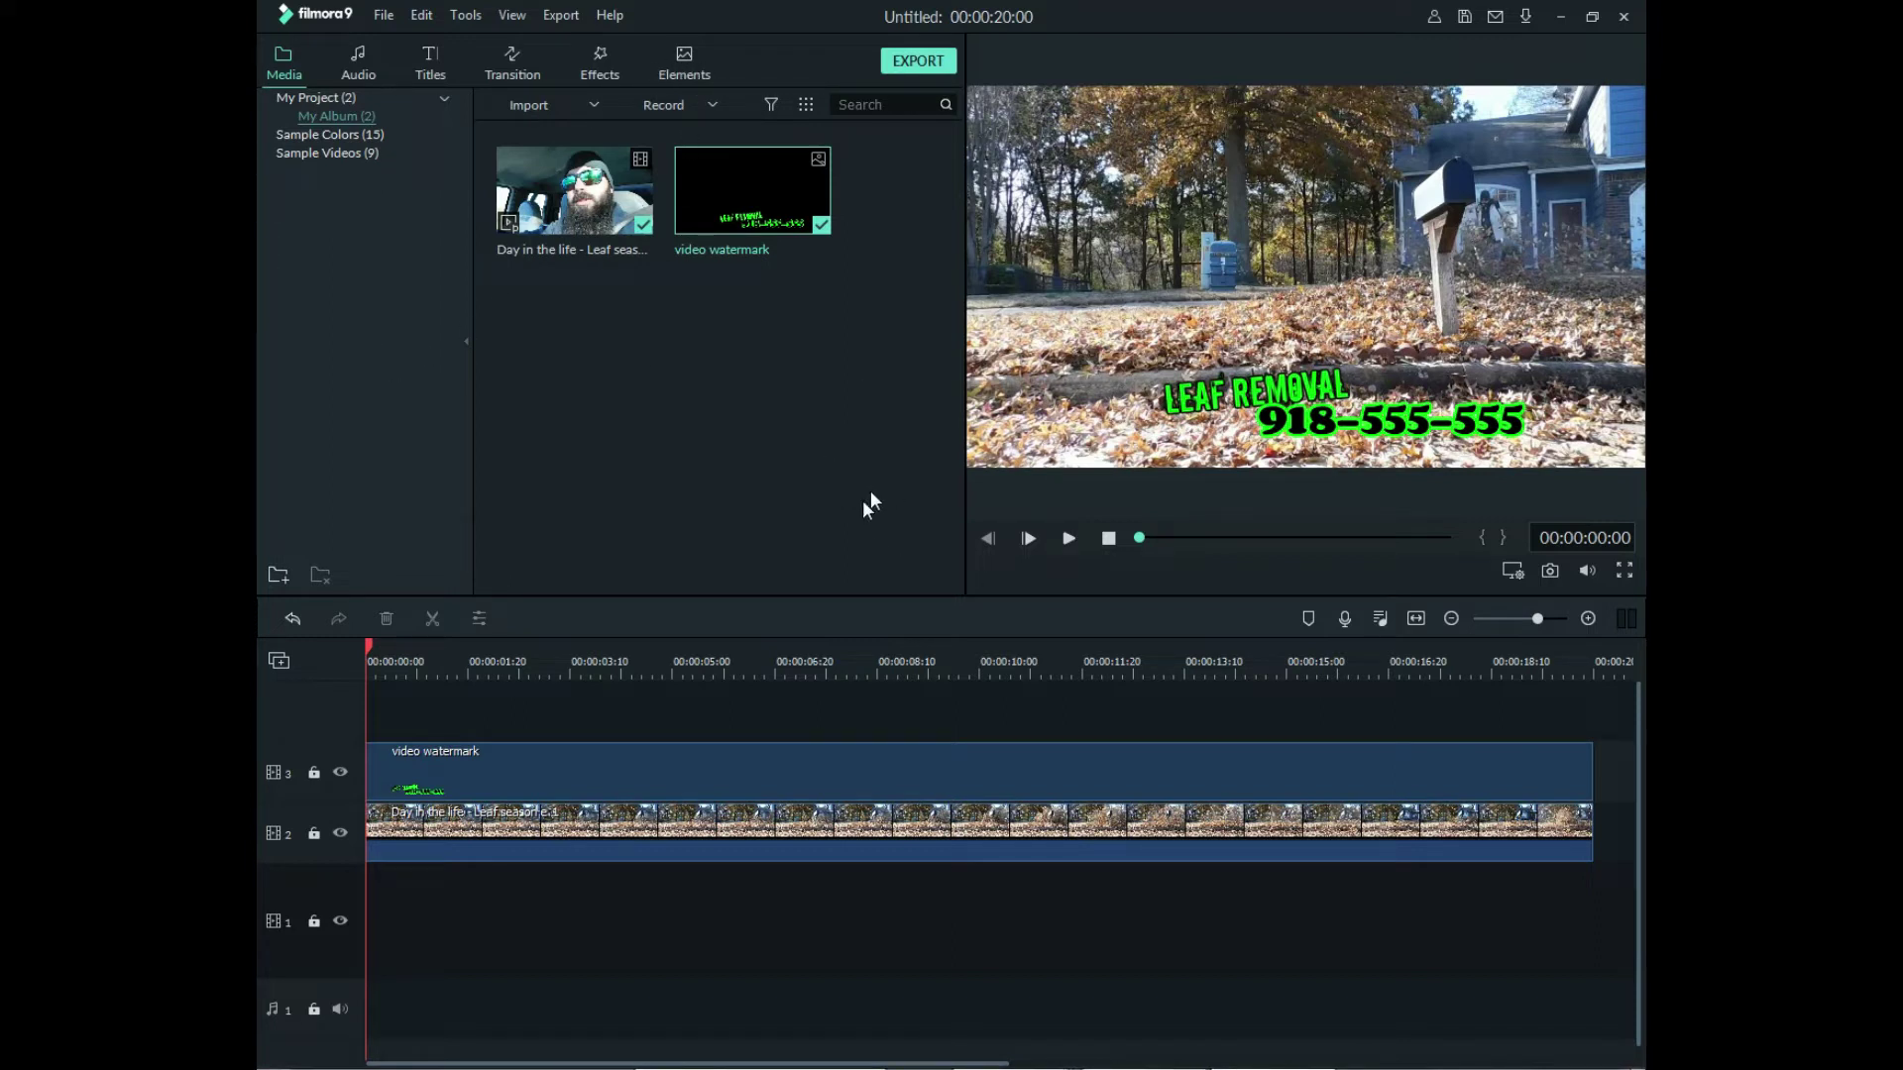
pyautogui.moveTo(486, 484); pyautogui.dragTo(575, 327)
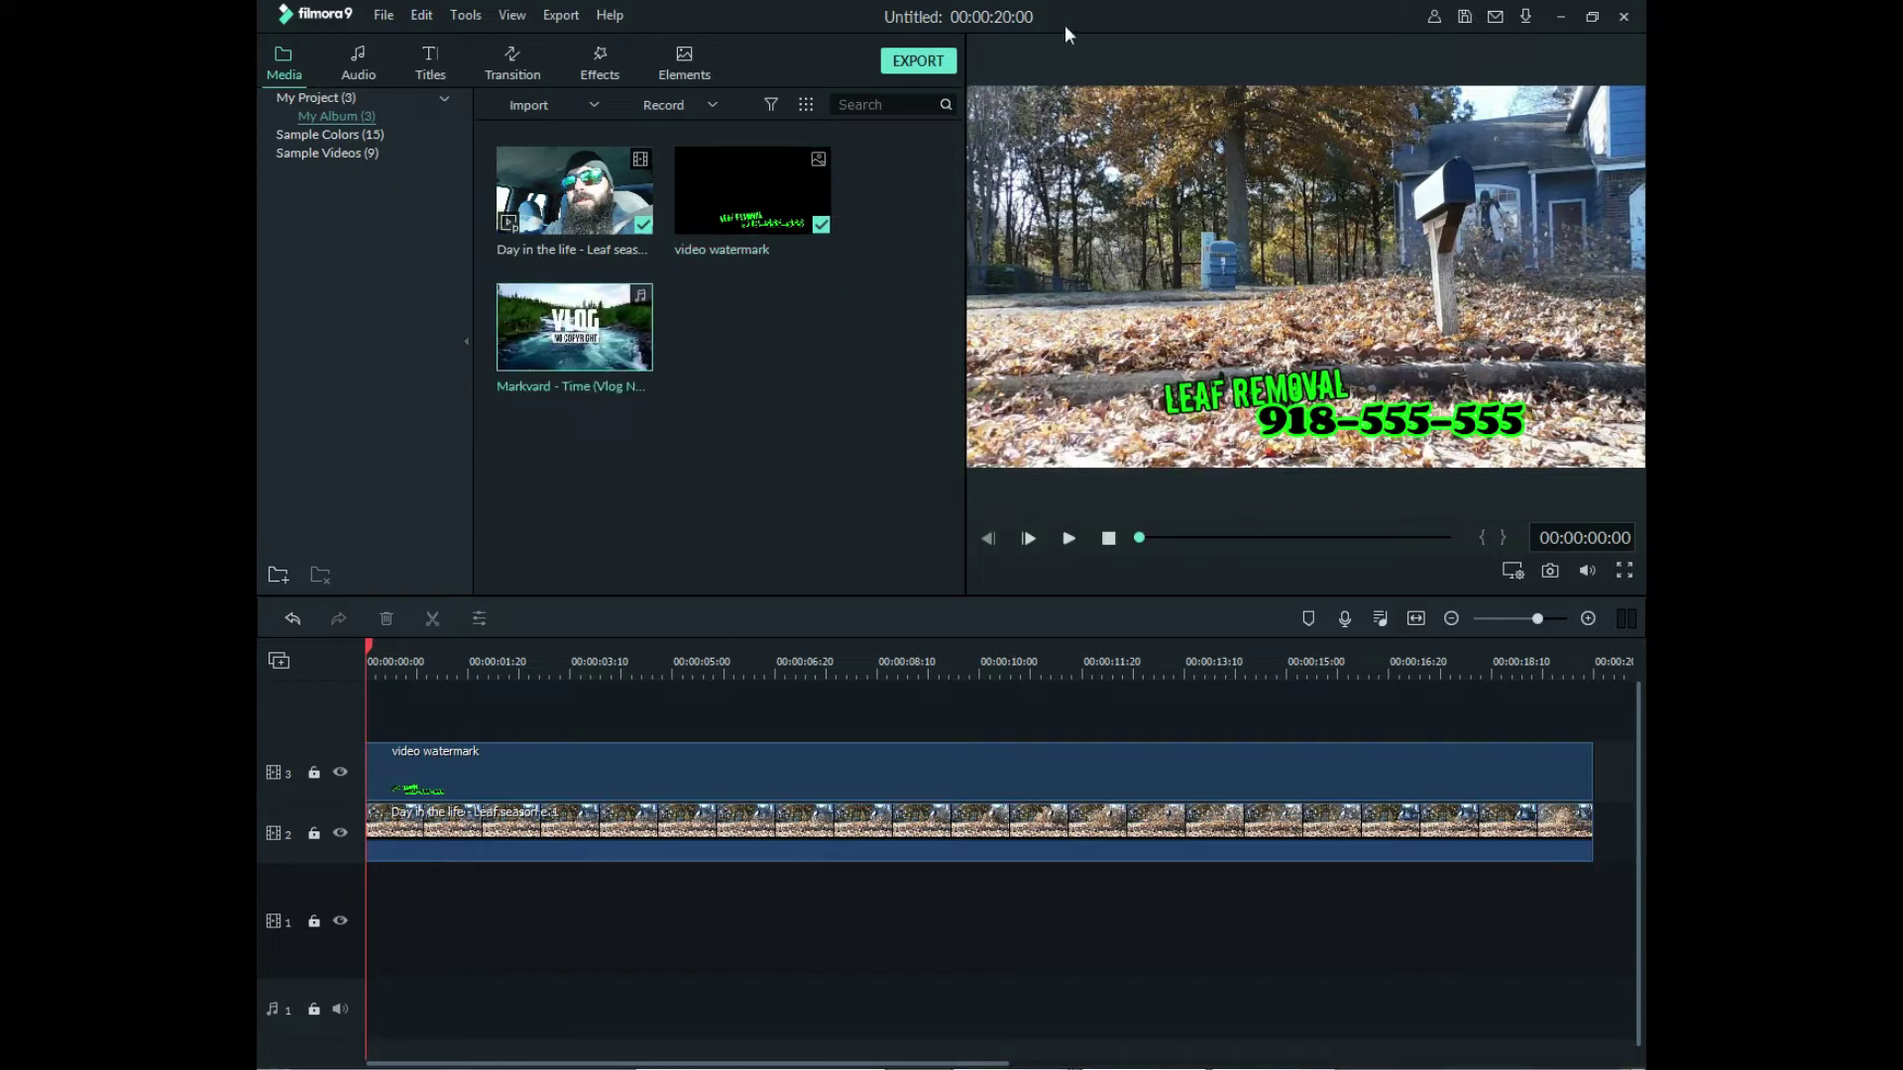
pyautogui.moveTo(600, 347); pyautogui.dragTo(310, 897)
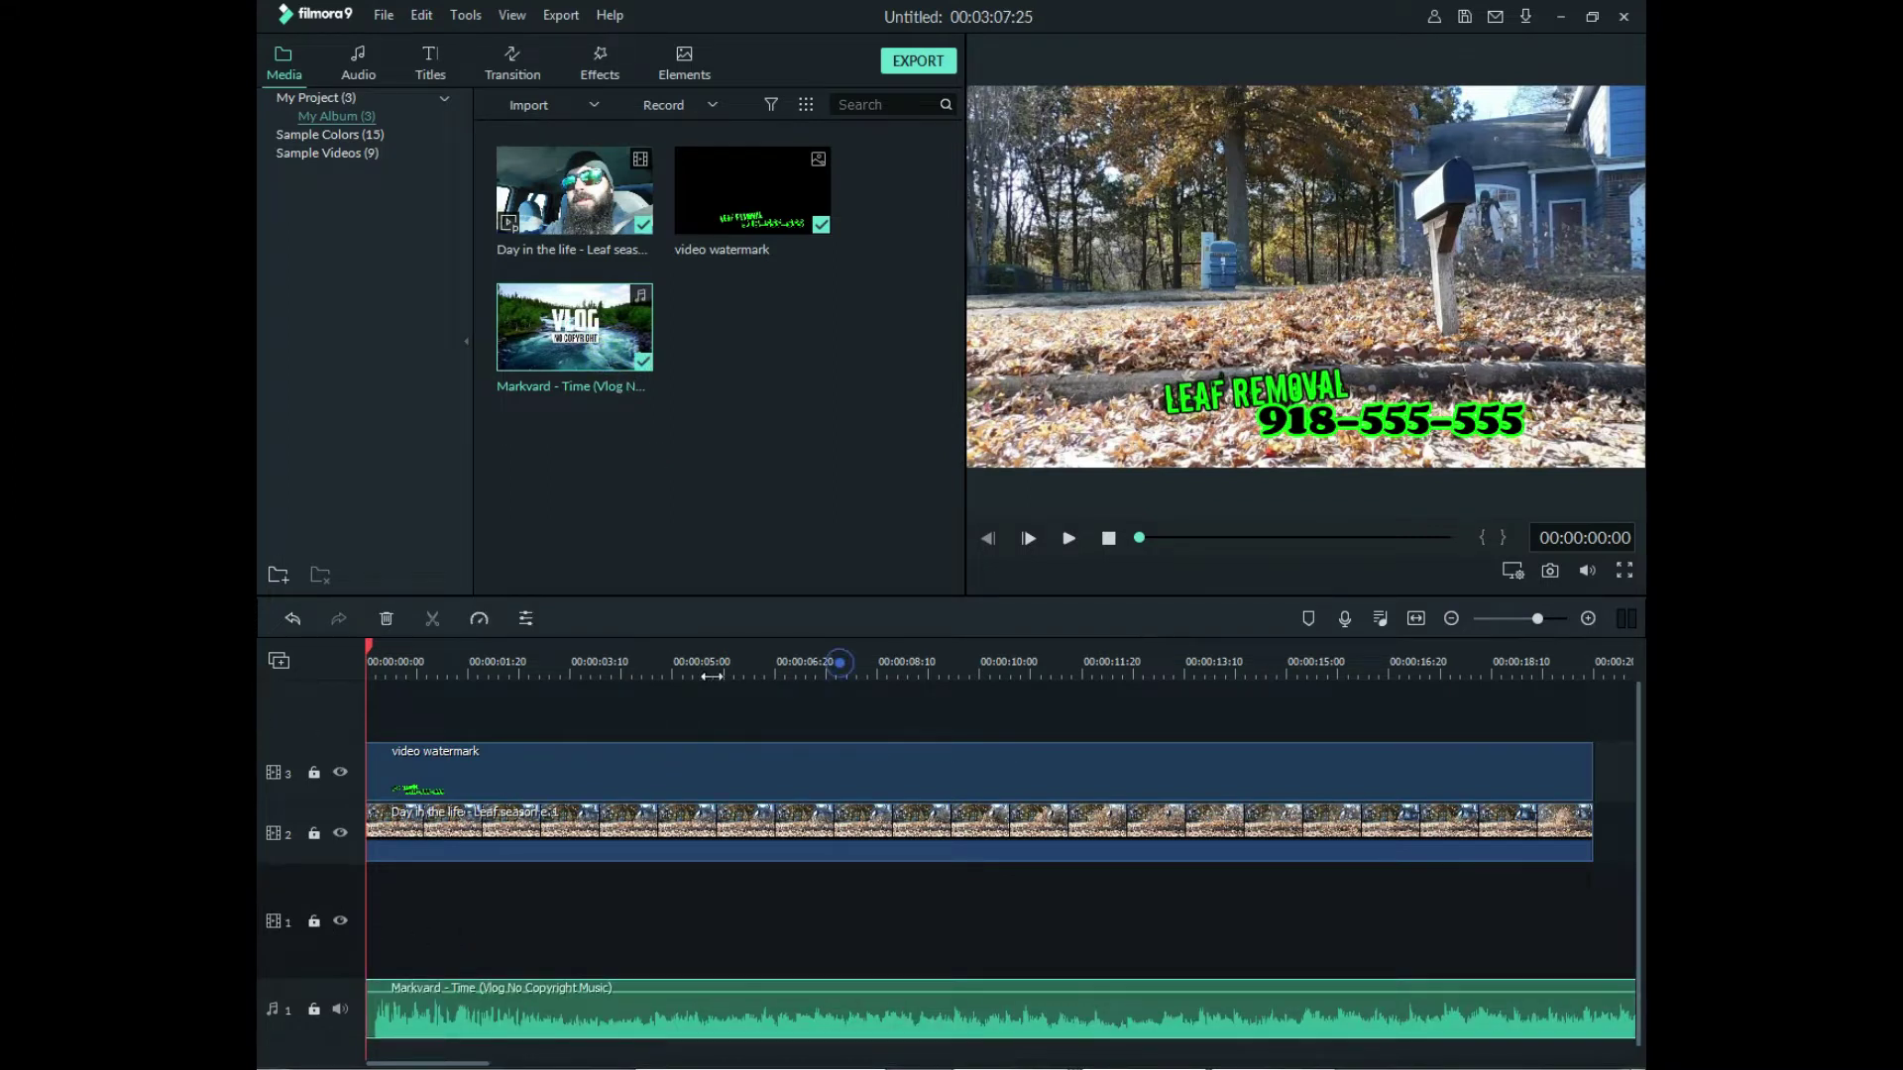
# - Split the music track at 00:00:20:00, exactly where the leaf clip and watermark end
pyautogui.moveTo(805, 670); pyautogui.dragTo(523, 675)
pyautogui.click(791, 650)
pyautogui.moveTo(790, 650); pyautogui.dragTo(961, 694)
pyautogui.moveTo(587, 995); pyautogui.dragTo(587, 990)
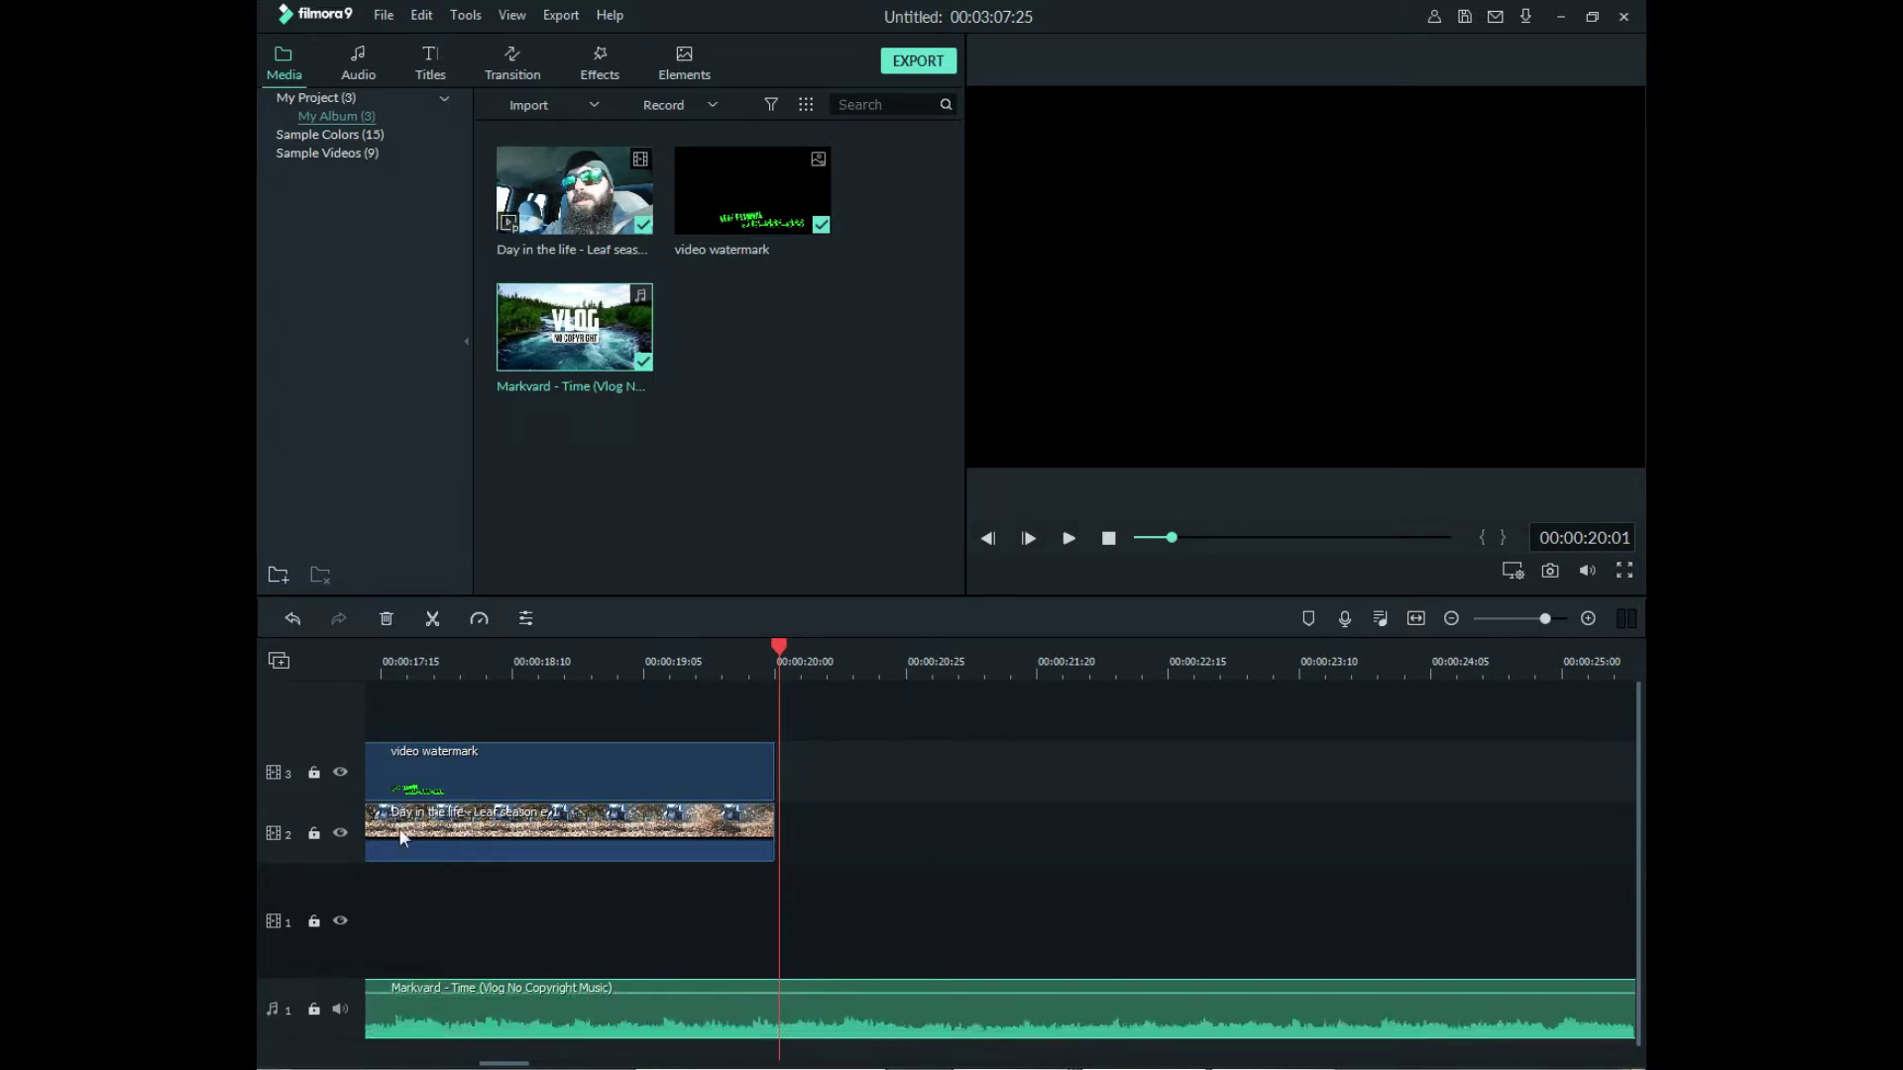
pyautogui.click(295, 620)
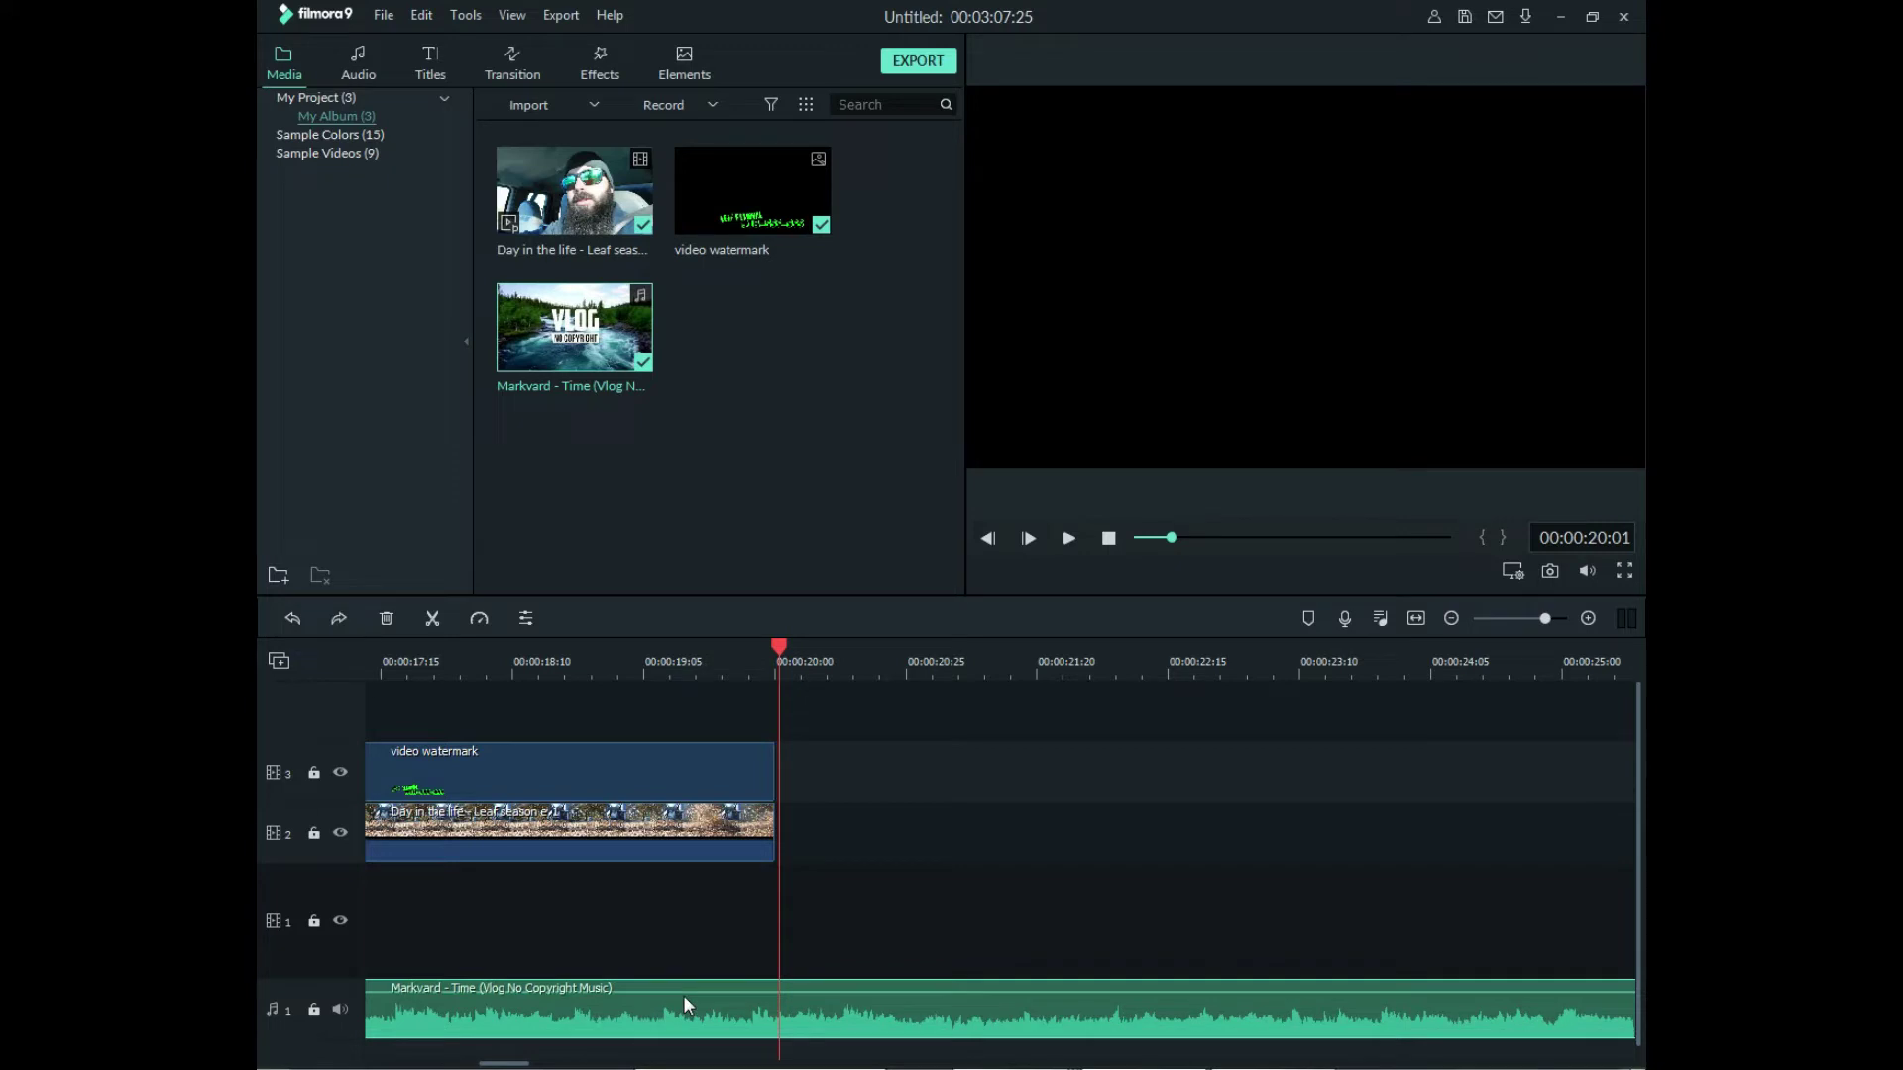
pyautogui.click(774, 654)
pyautogui.moveTo(964, 658); pyautogui.dragTo(1298, 681)
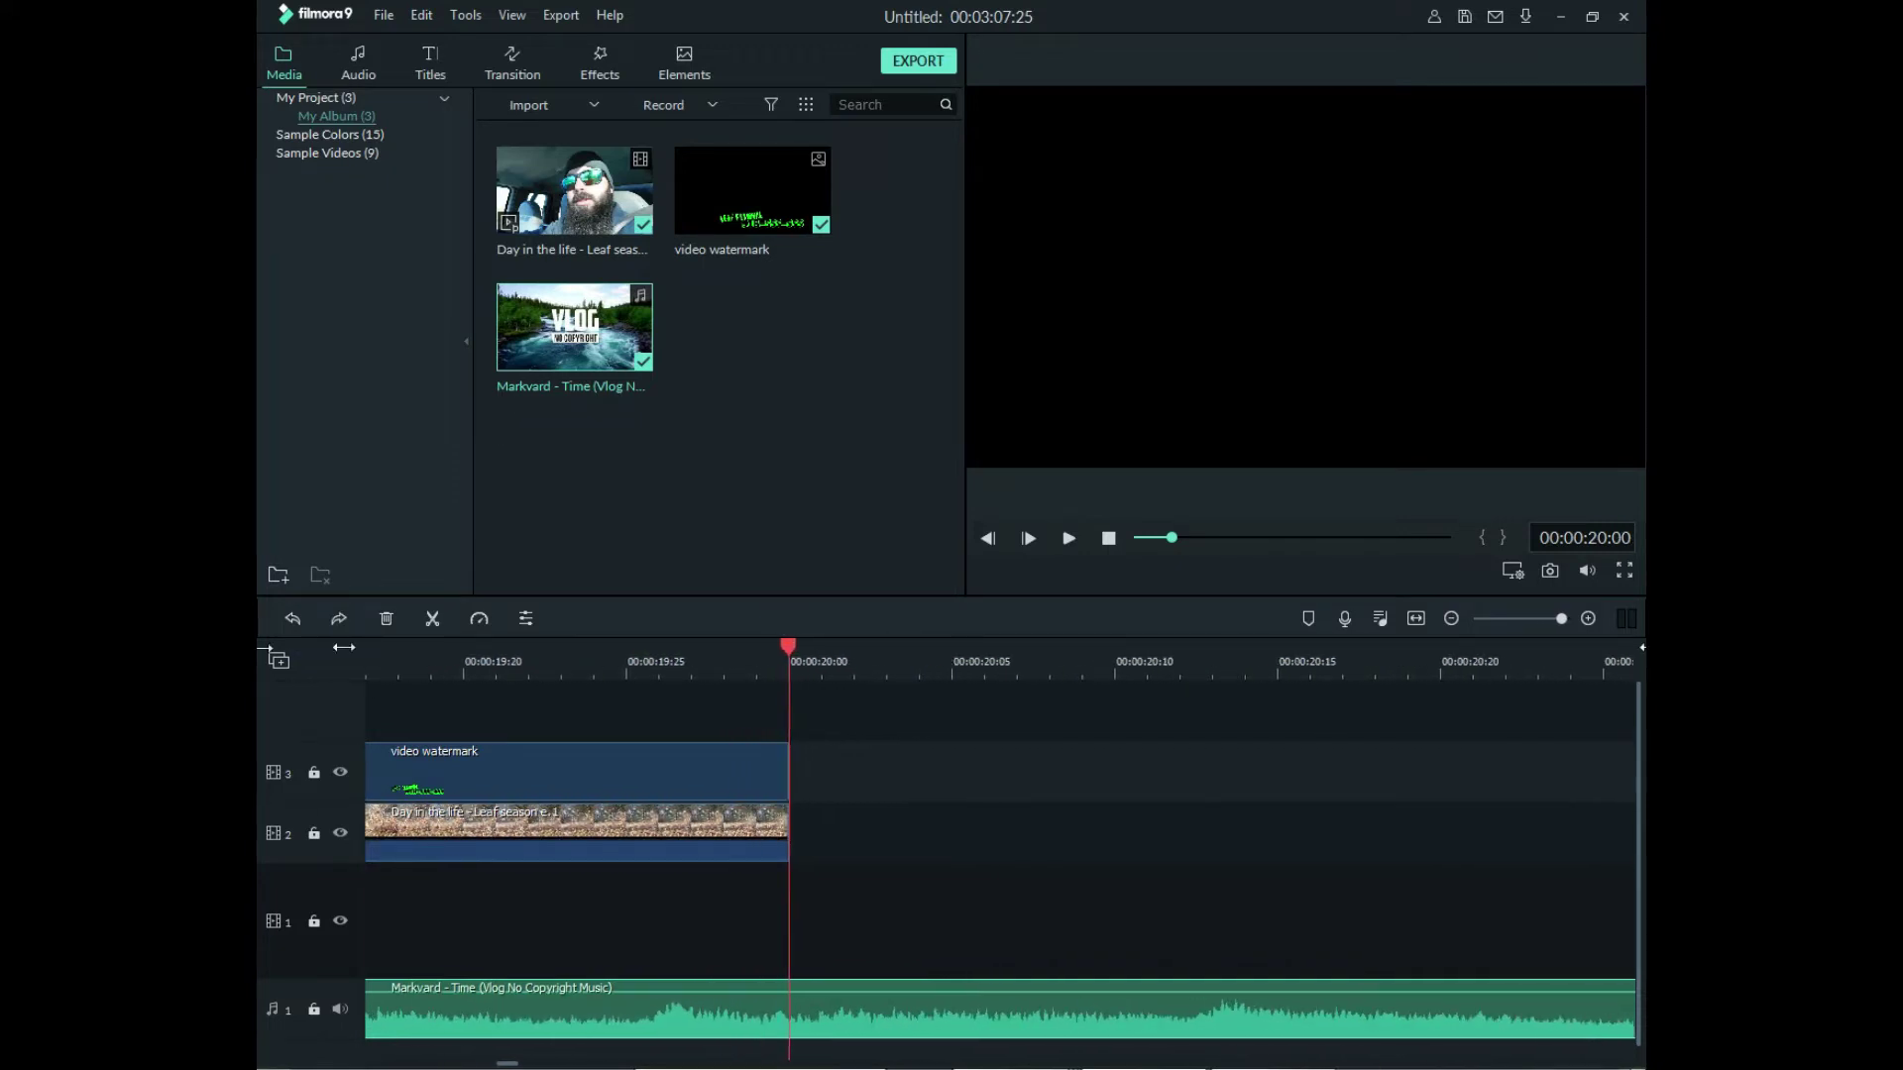
pyautogui.click(432, 619)
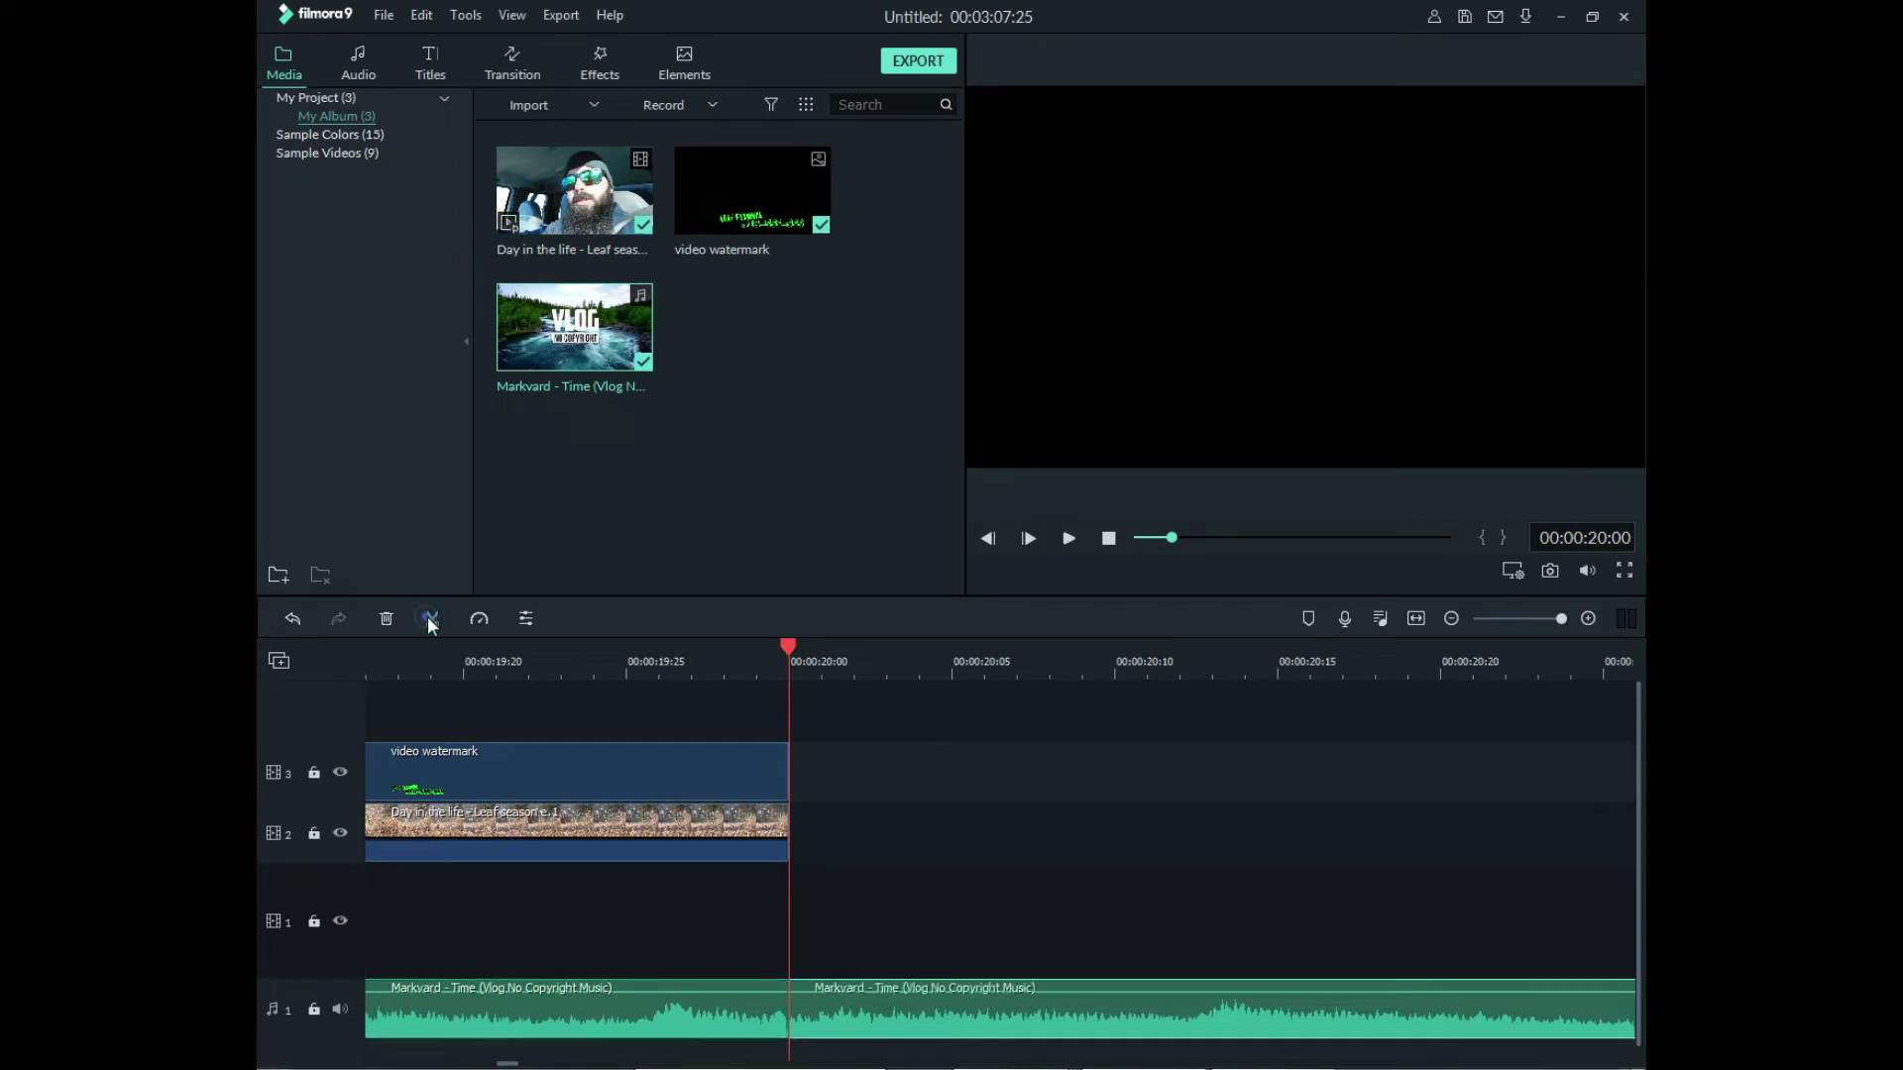
# - Delete the leftover Markvard music after 00:00:20:00 and play the project back from the start
pyautogui.rightClick(894, 1007)
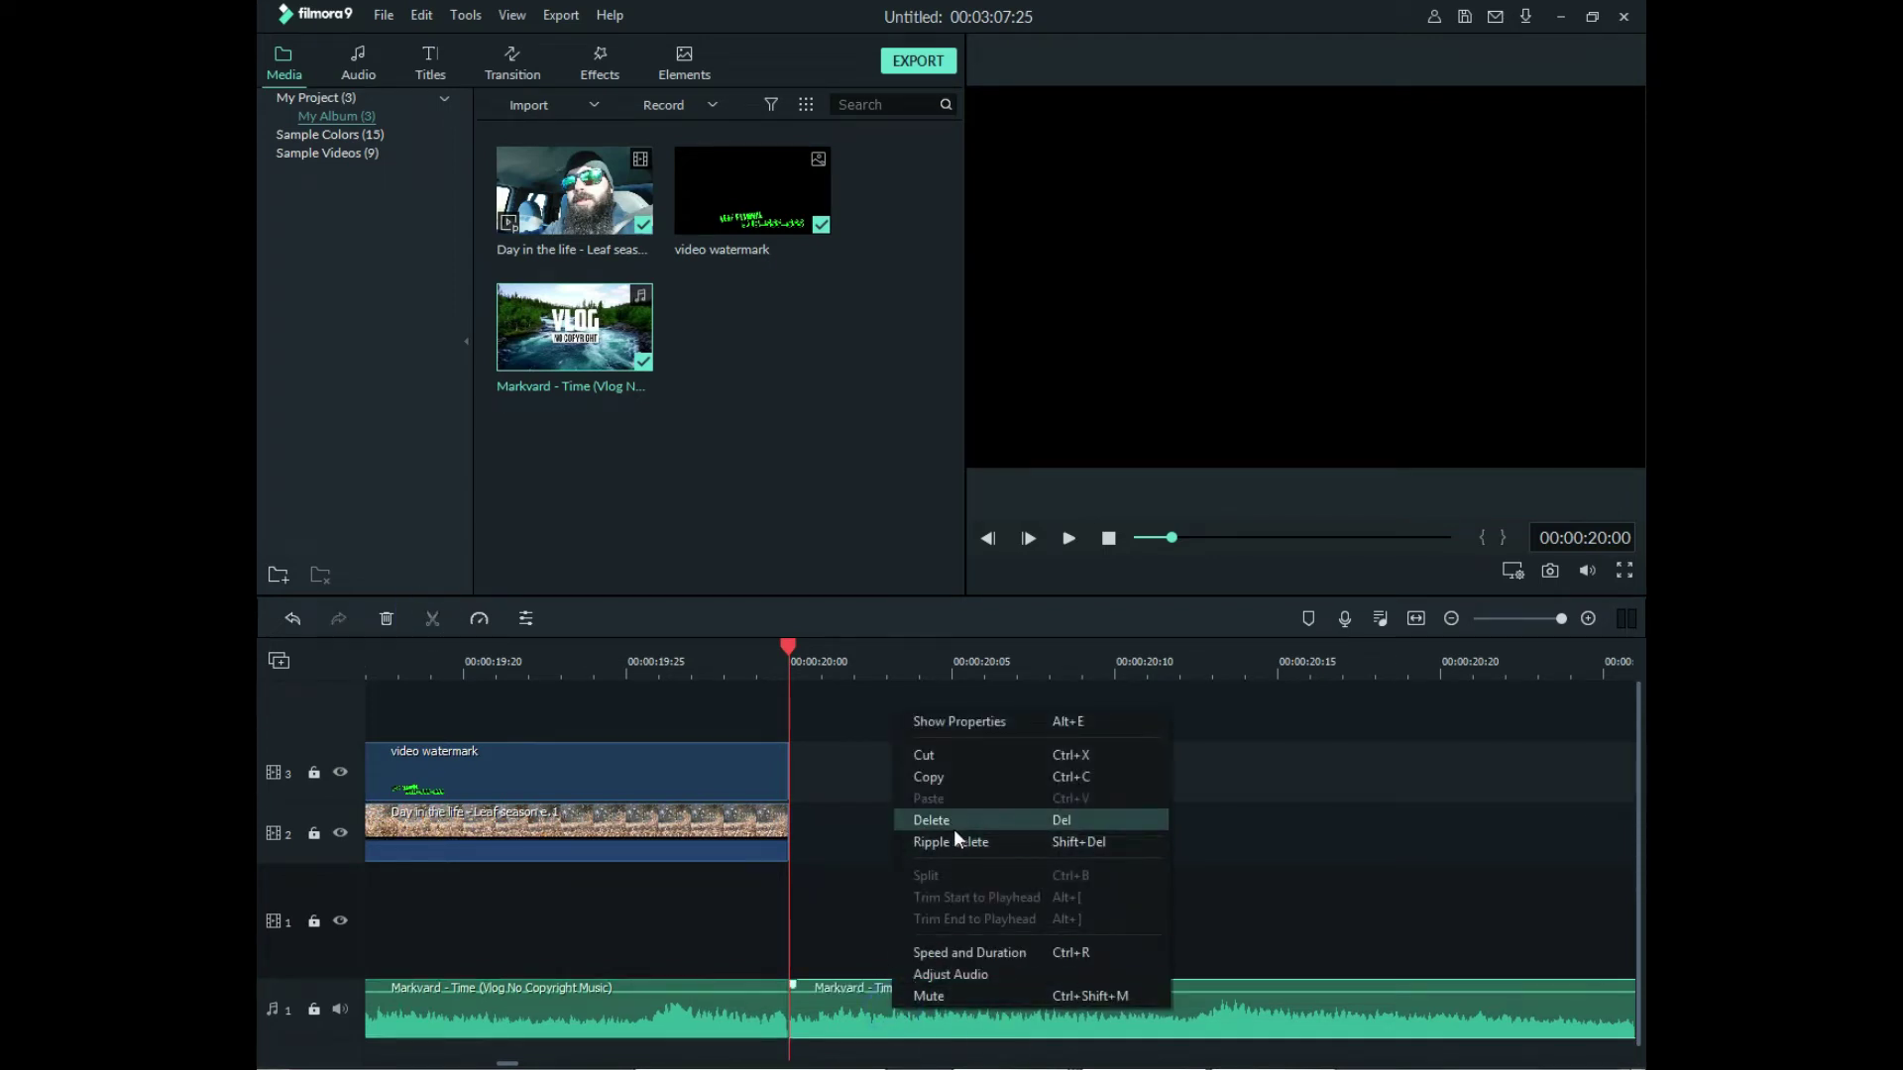
pyautogui.click(954, 825)
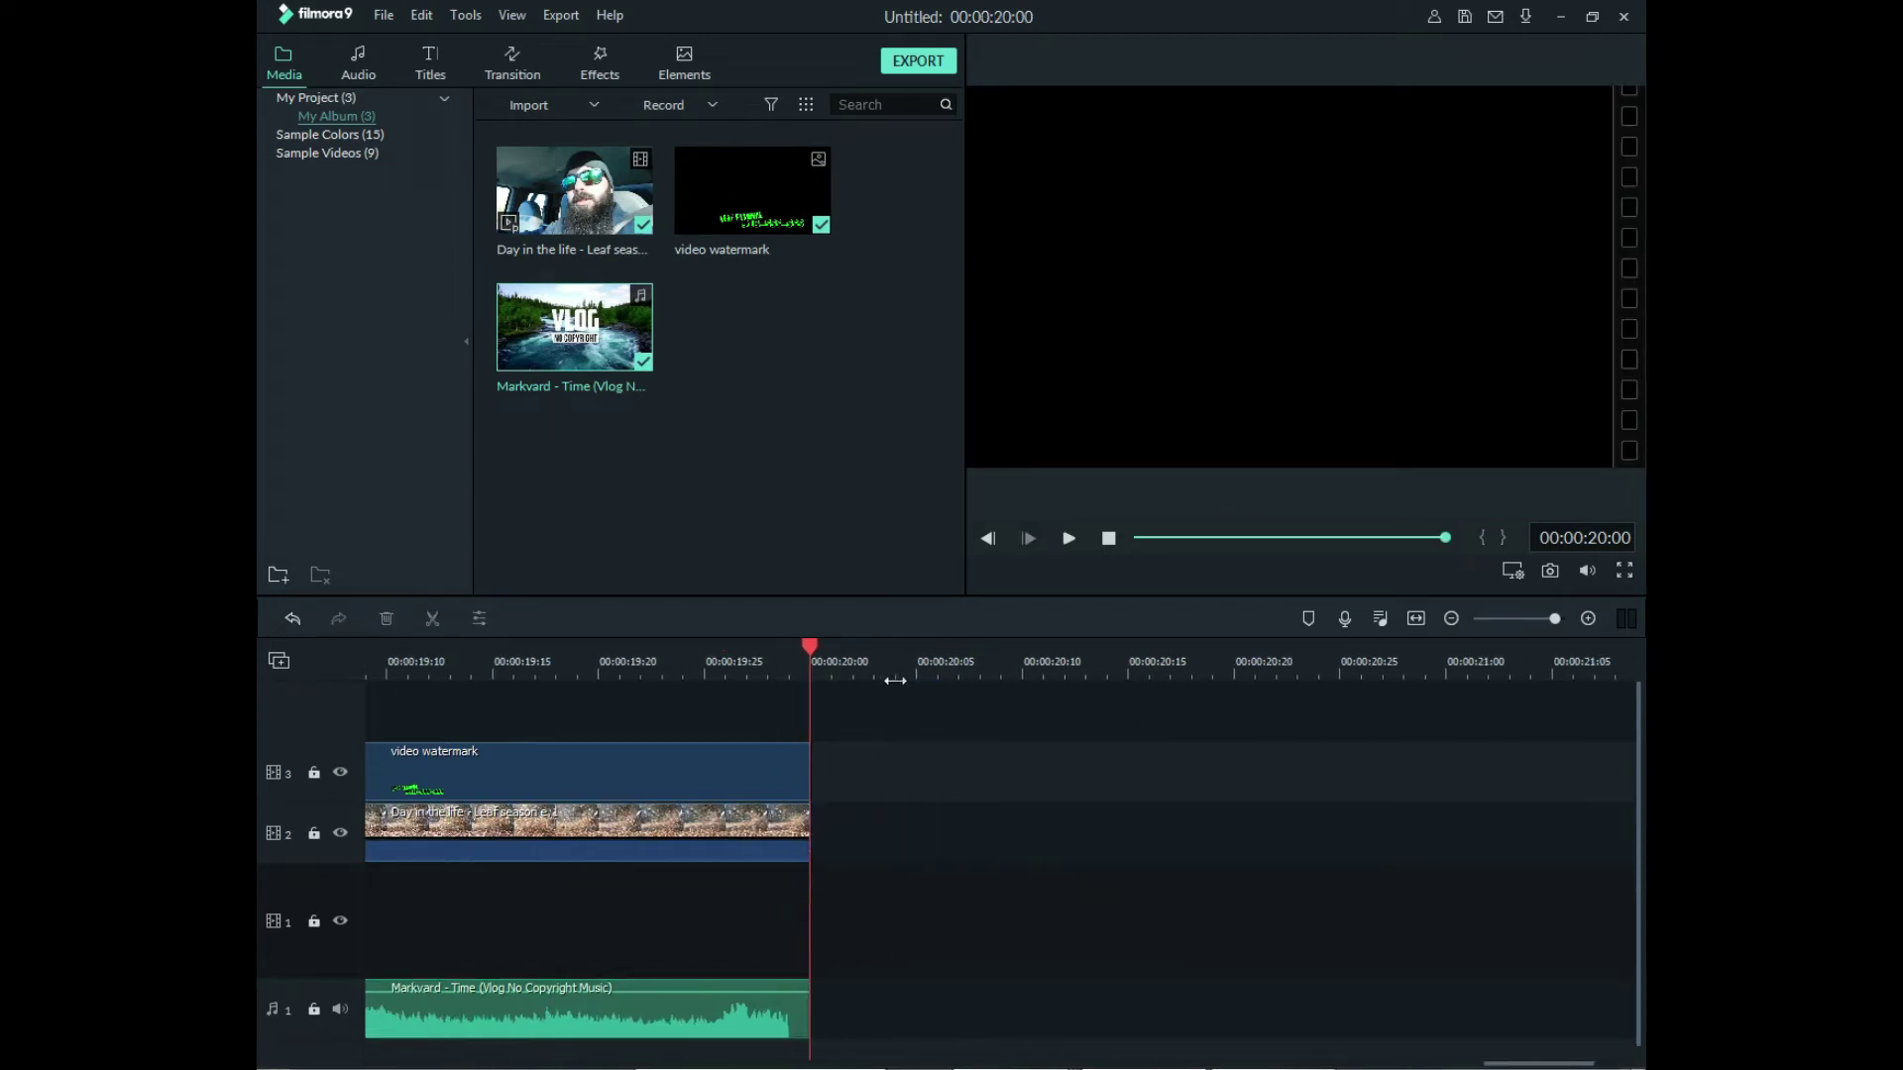
pyautogui.moveTo(806, 642); pyautogui.dragTo(258, 639)
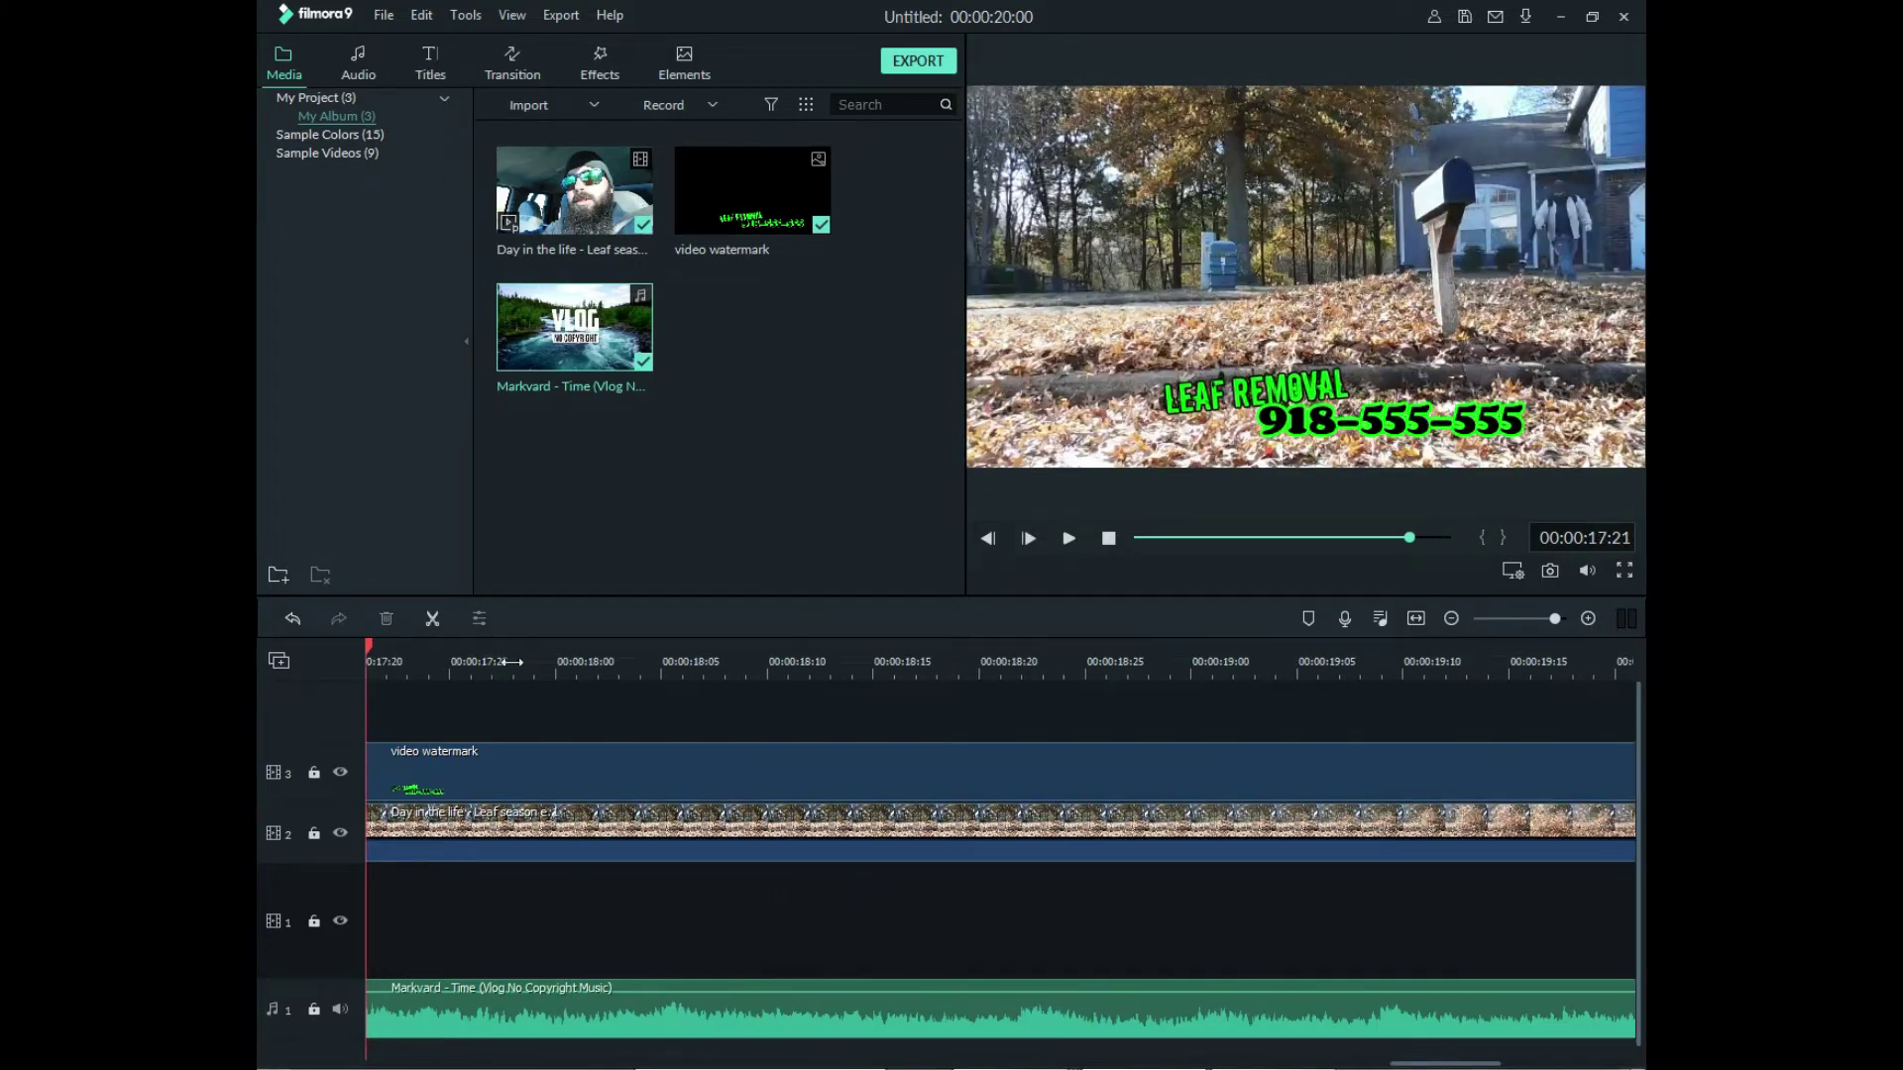
pyautogui.click(1109, 540)
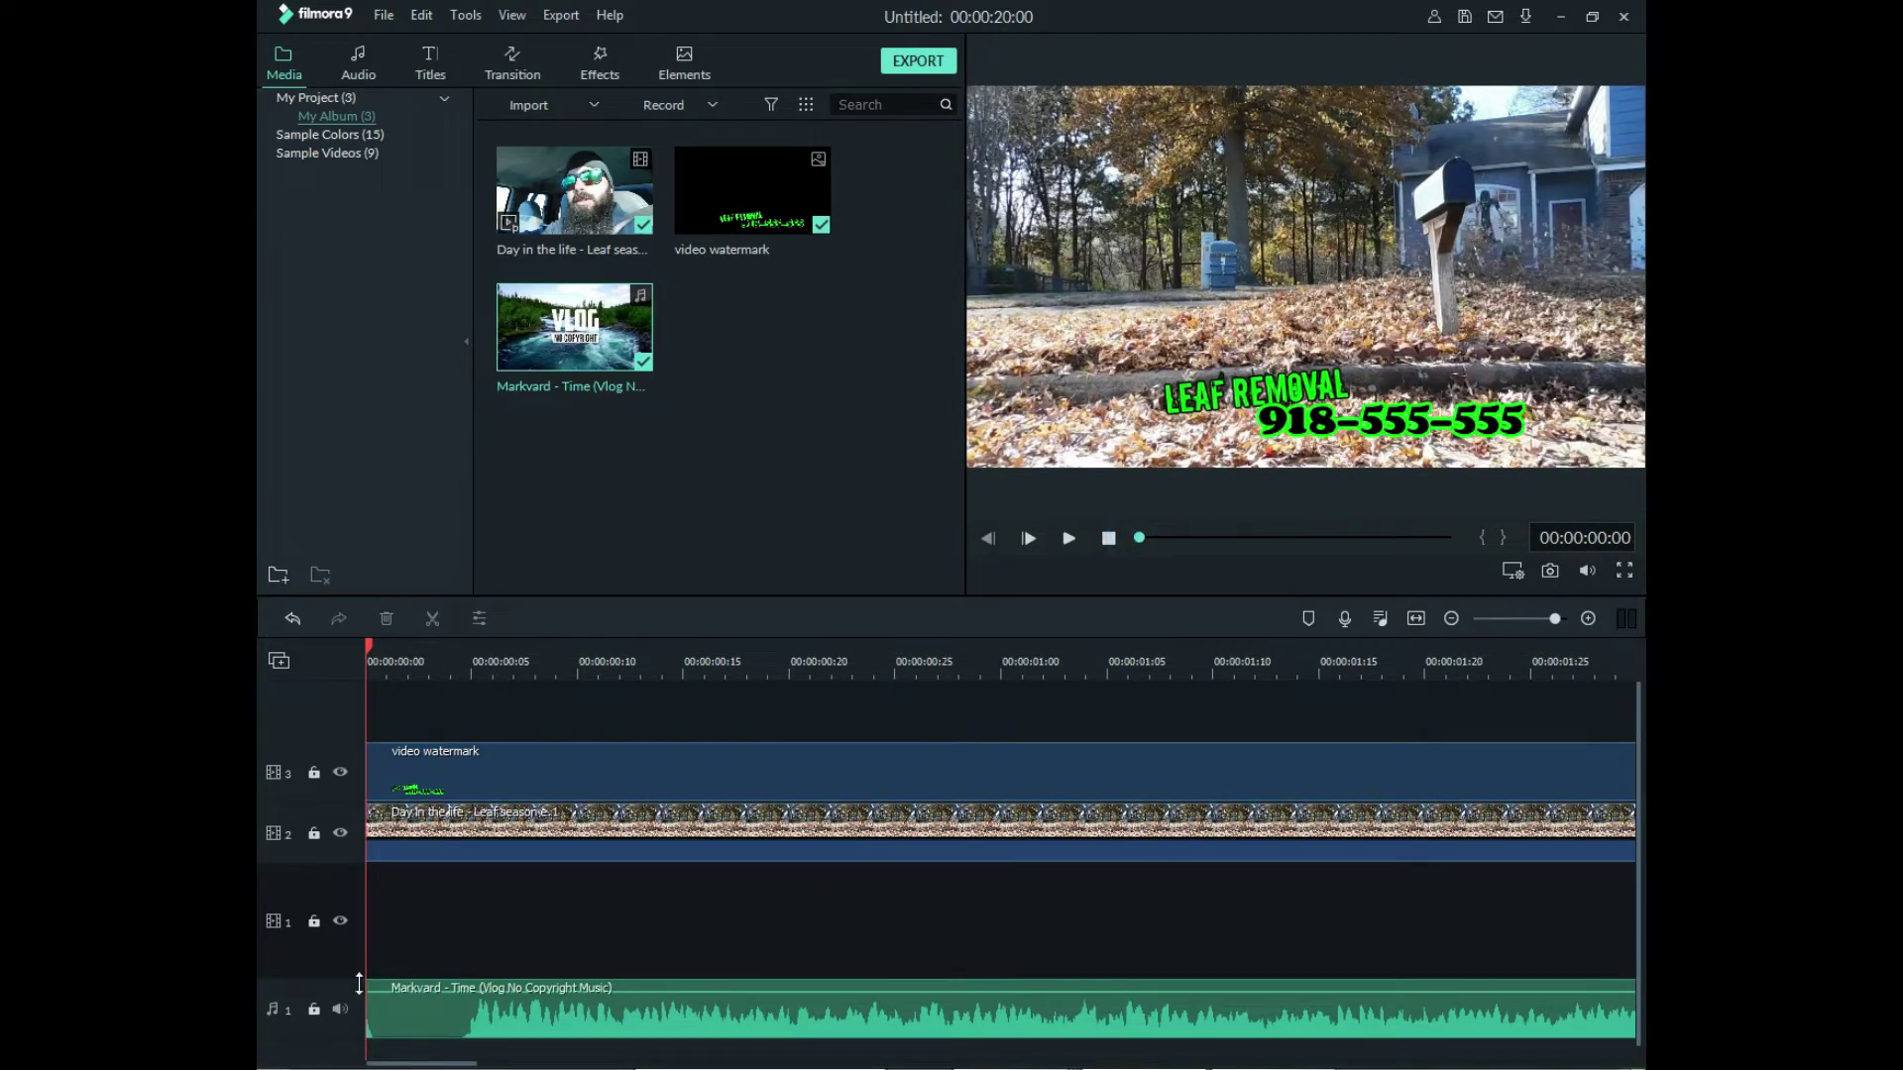
pyautogui.press('space')
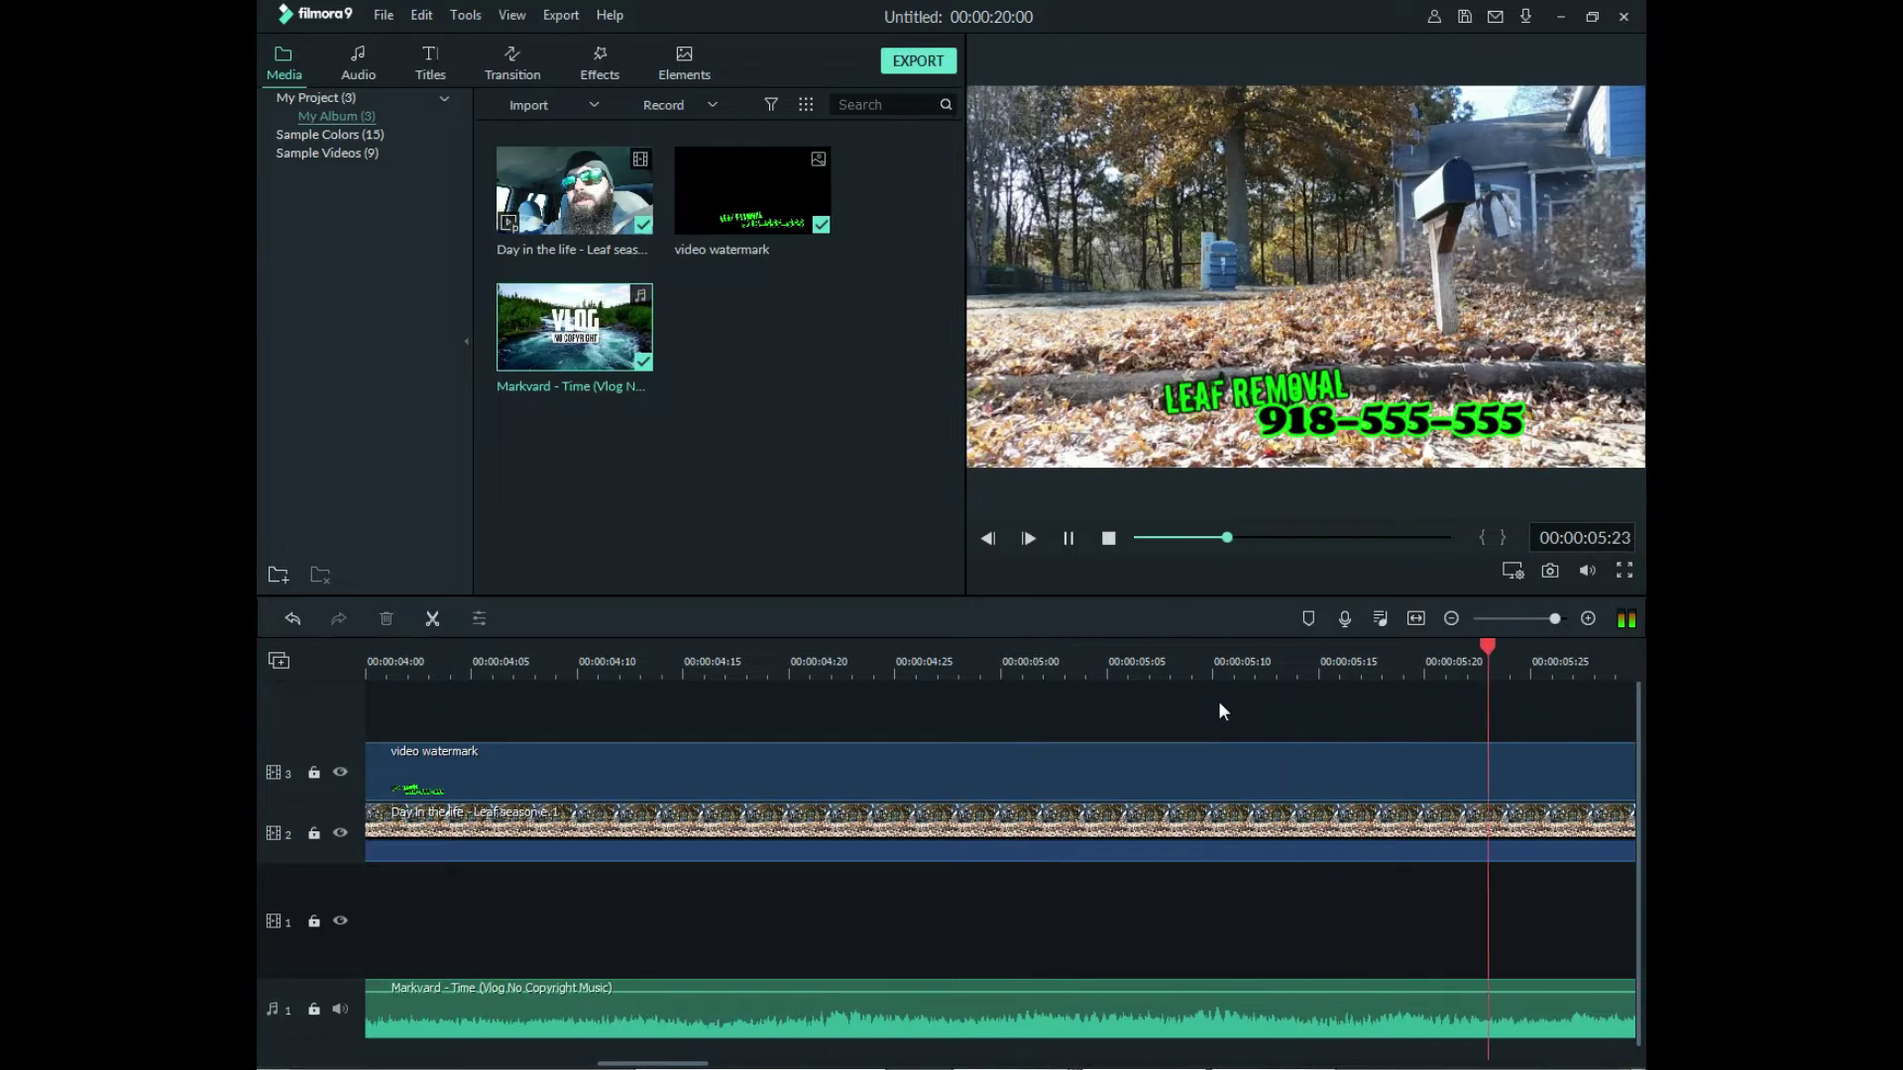
pyautogui.moveTo(1423, 671); pyautogui.dragTo(774, 662)
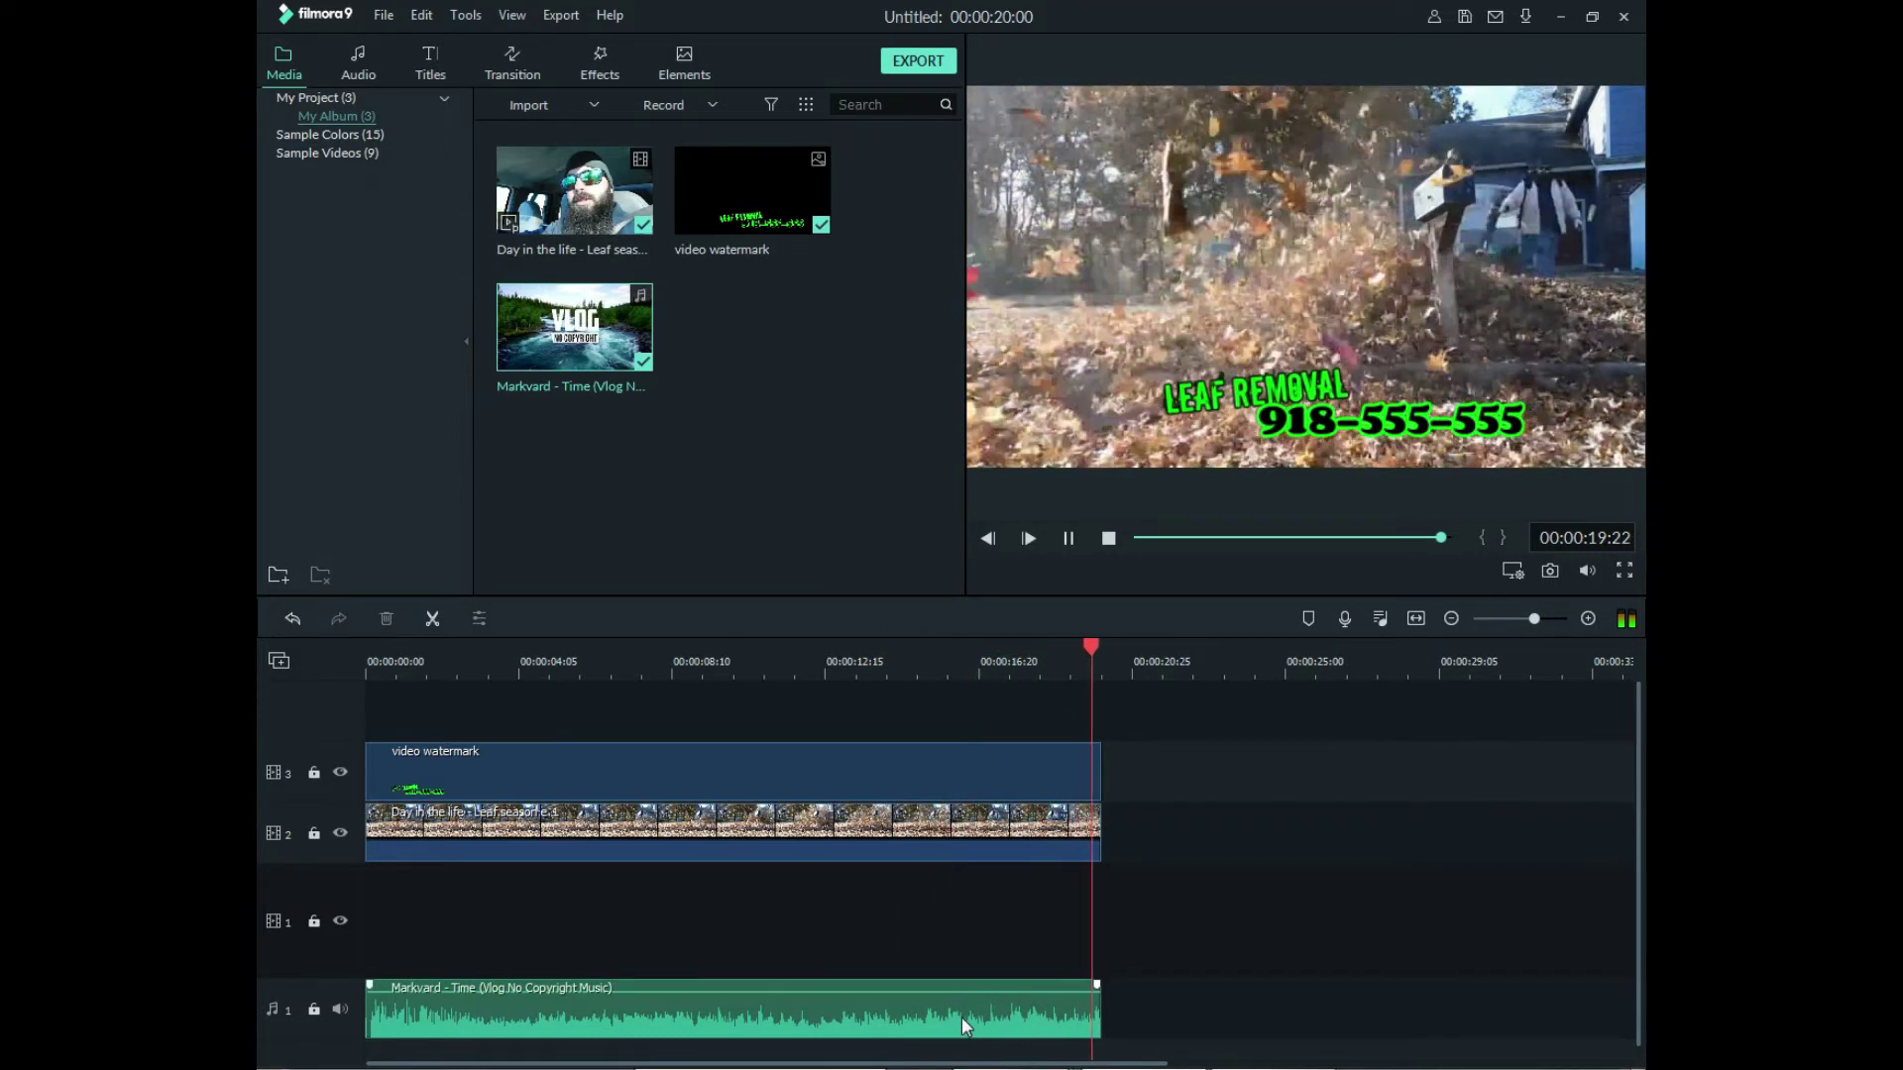
# - Replace the Markvard music on audio track 1 with Calm Music (No Copyright) (6), brought in from 4K Video Downloader
pyautogui.rightClick(961, 1016)
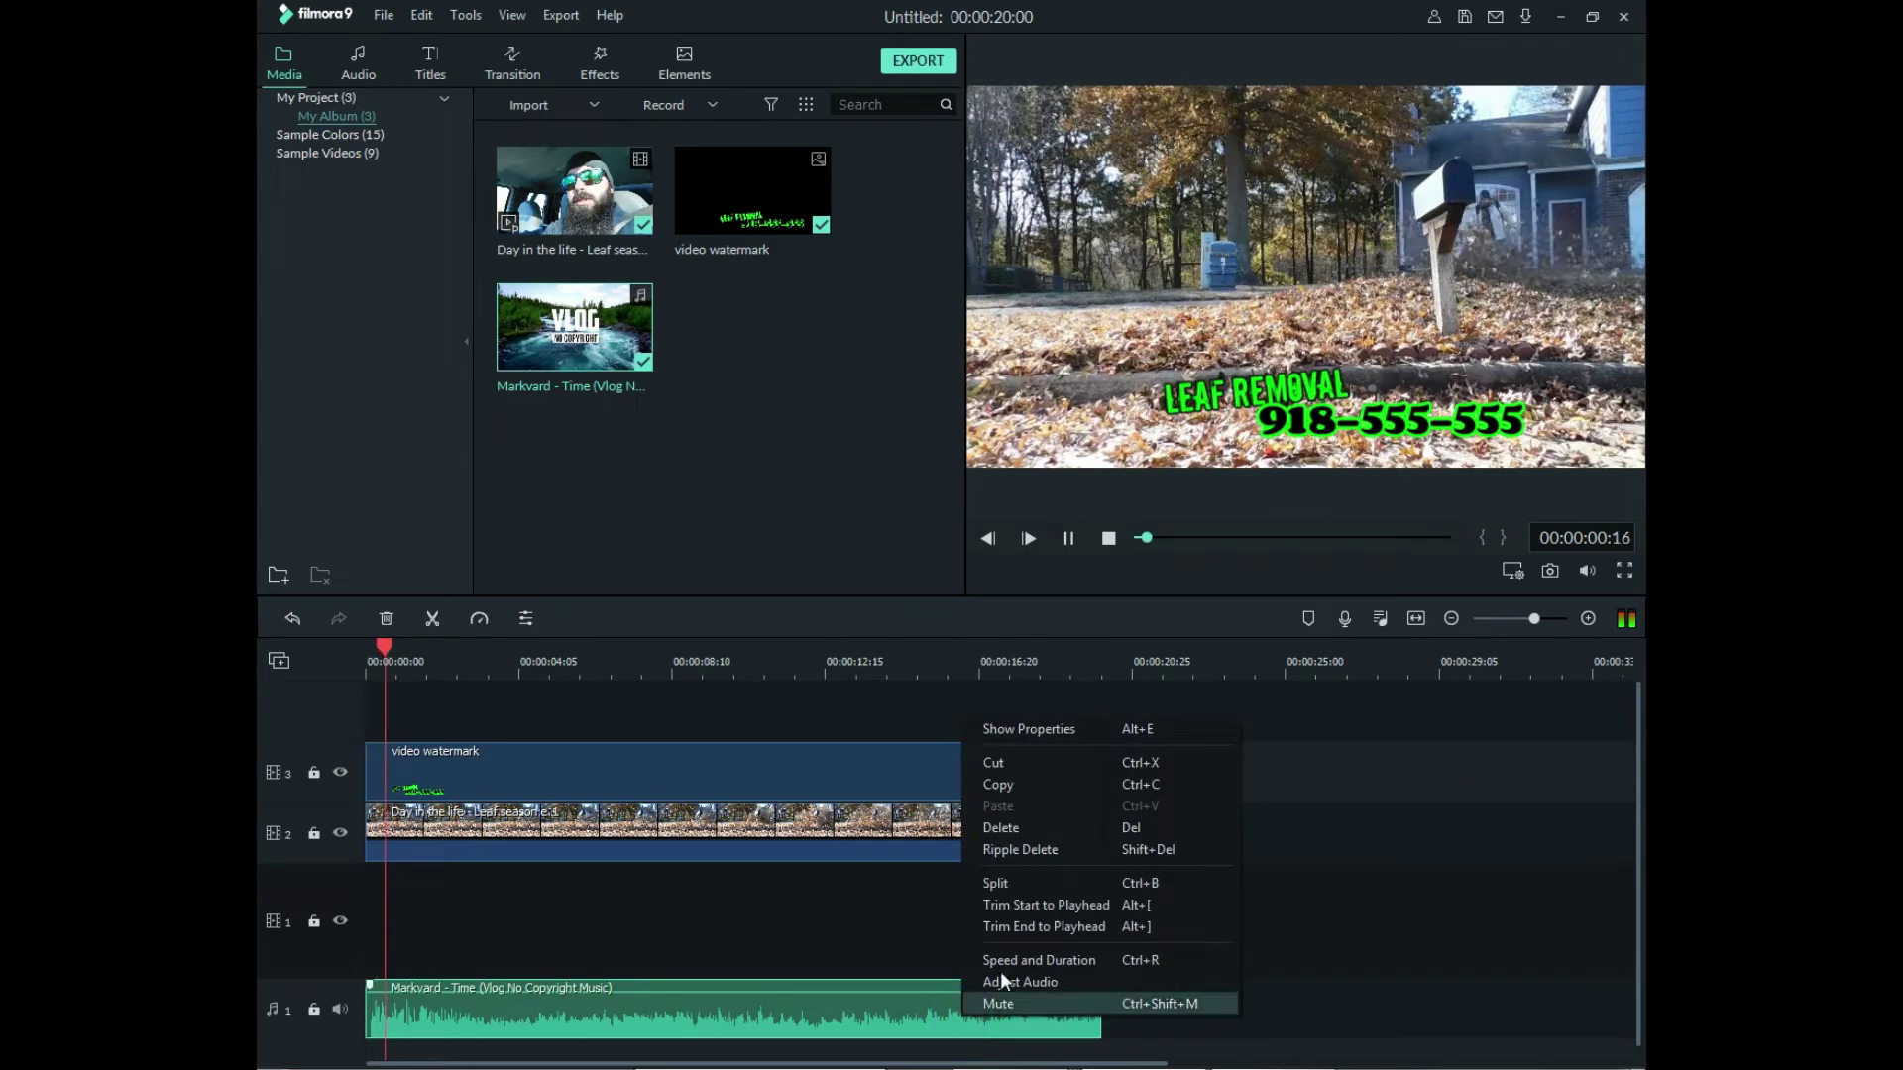
pyautogui.click(1010, 839)
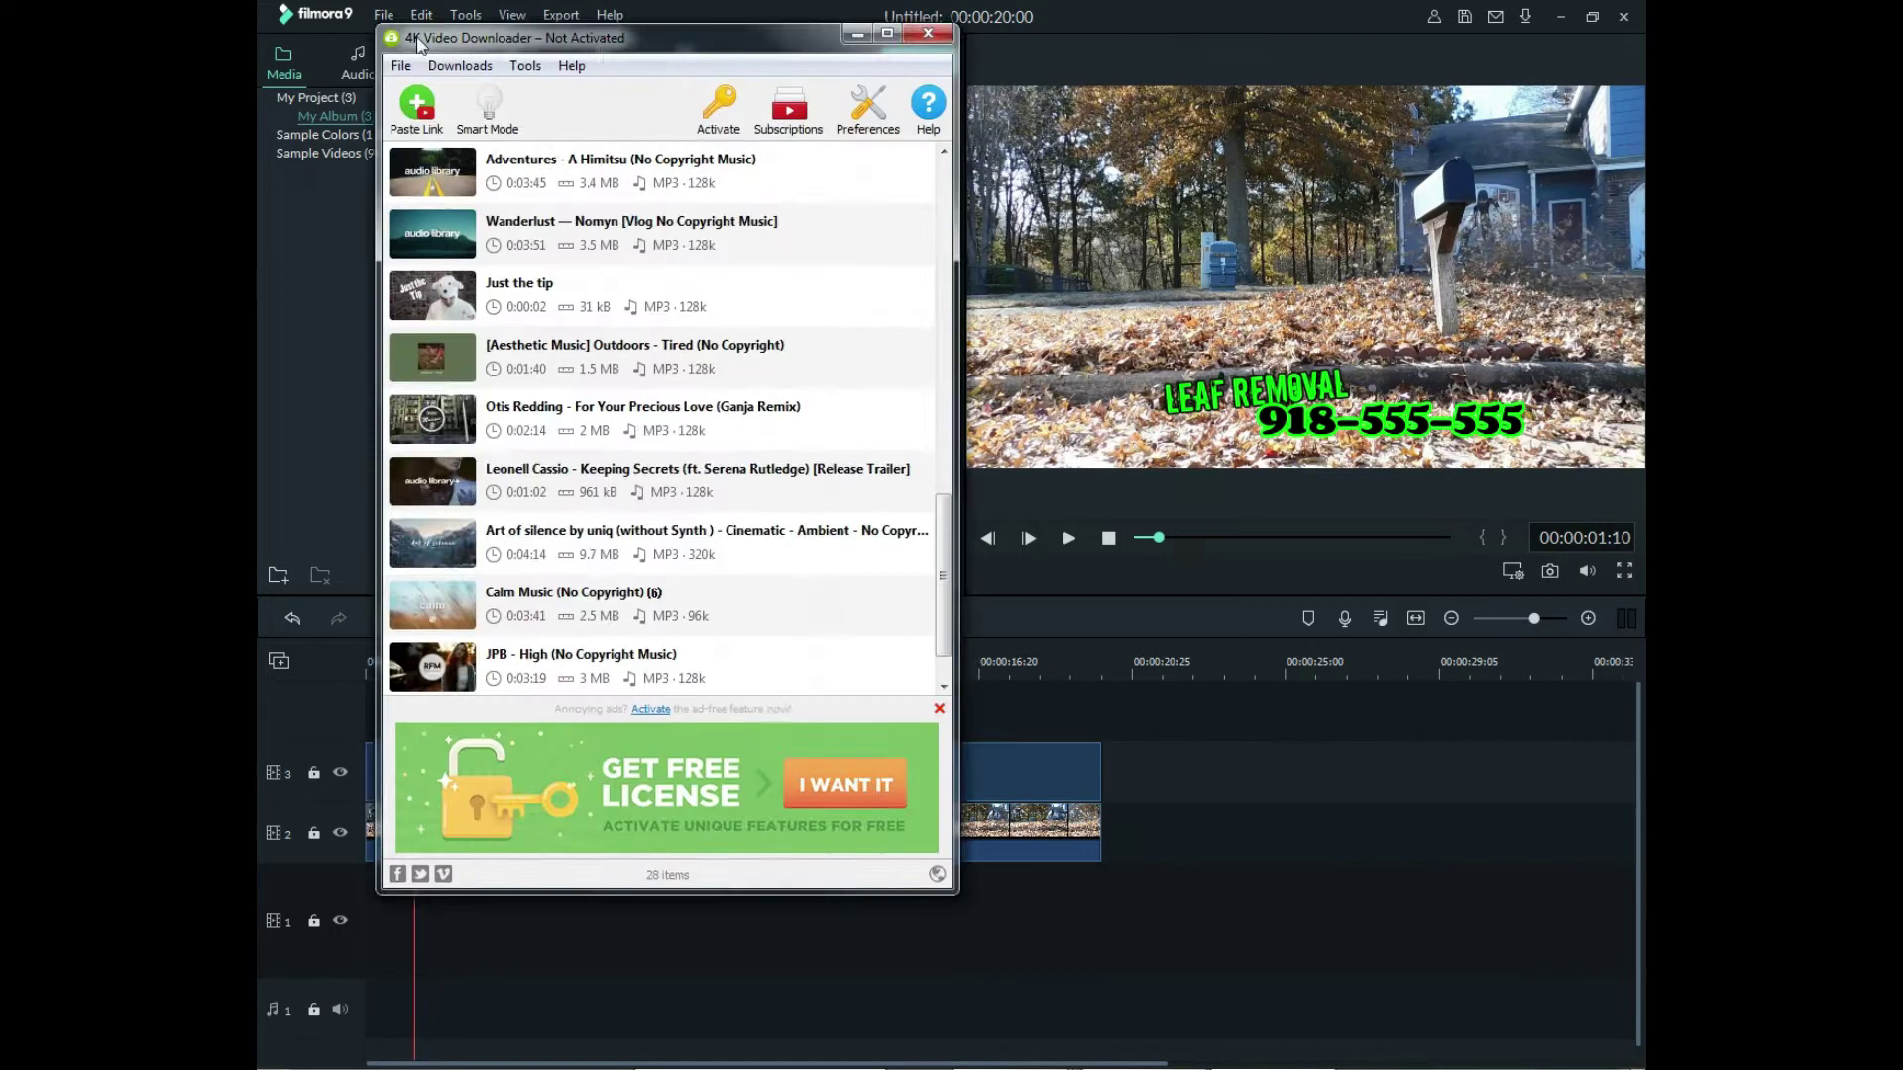
pyautogui.moveTo(499, 31); pyautogui.dragTo(1047, 82)
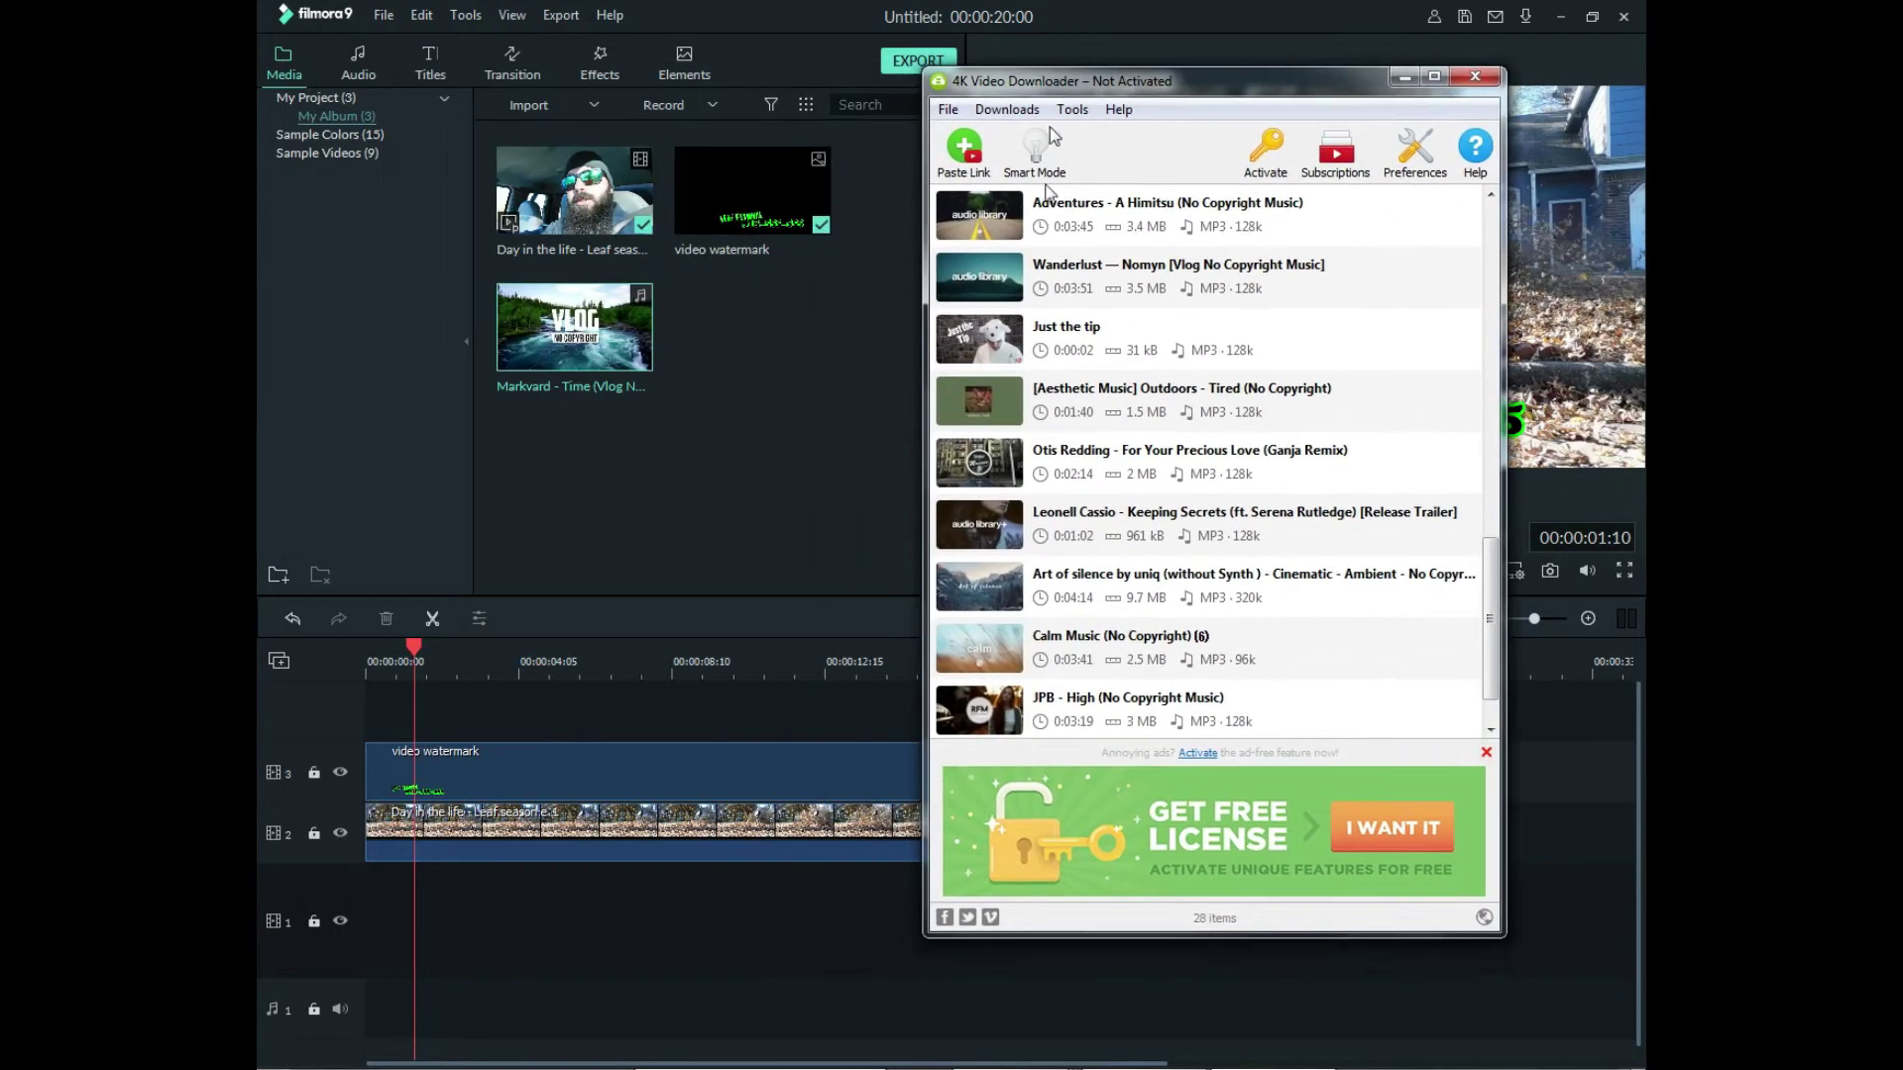
pyautogui.scroll(-1, 1064, 437)
pyautogui.scroll(3, 1110, 662)
pyautogui.scroll(-3, 1110, 662)
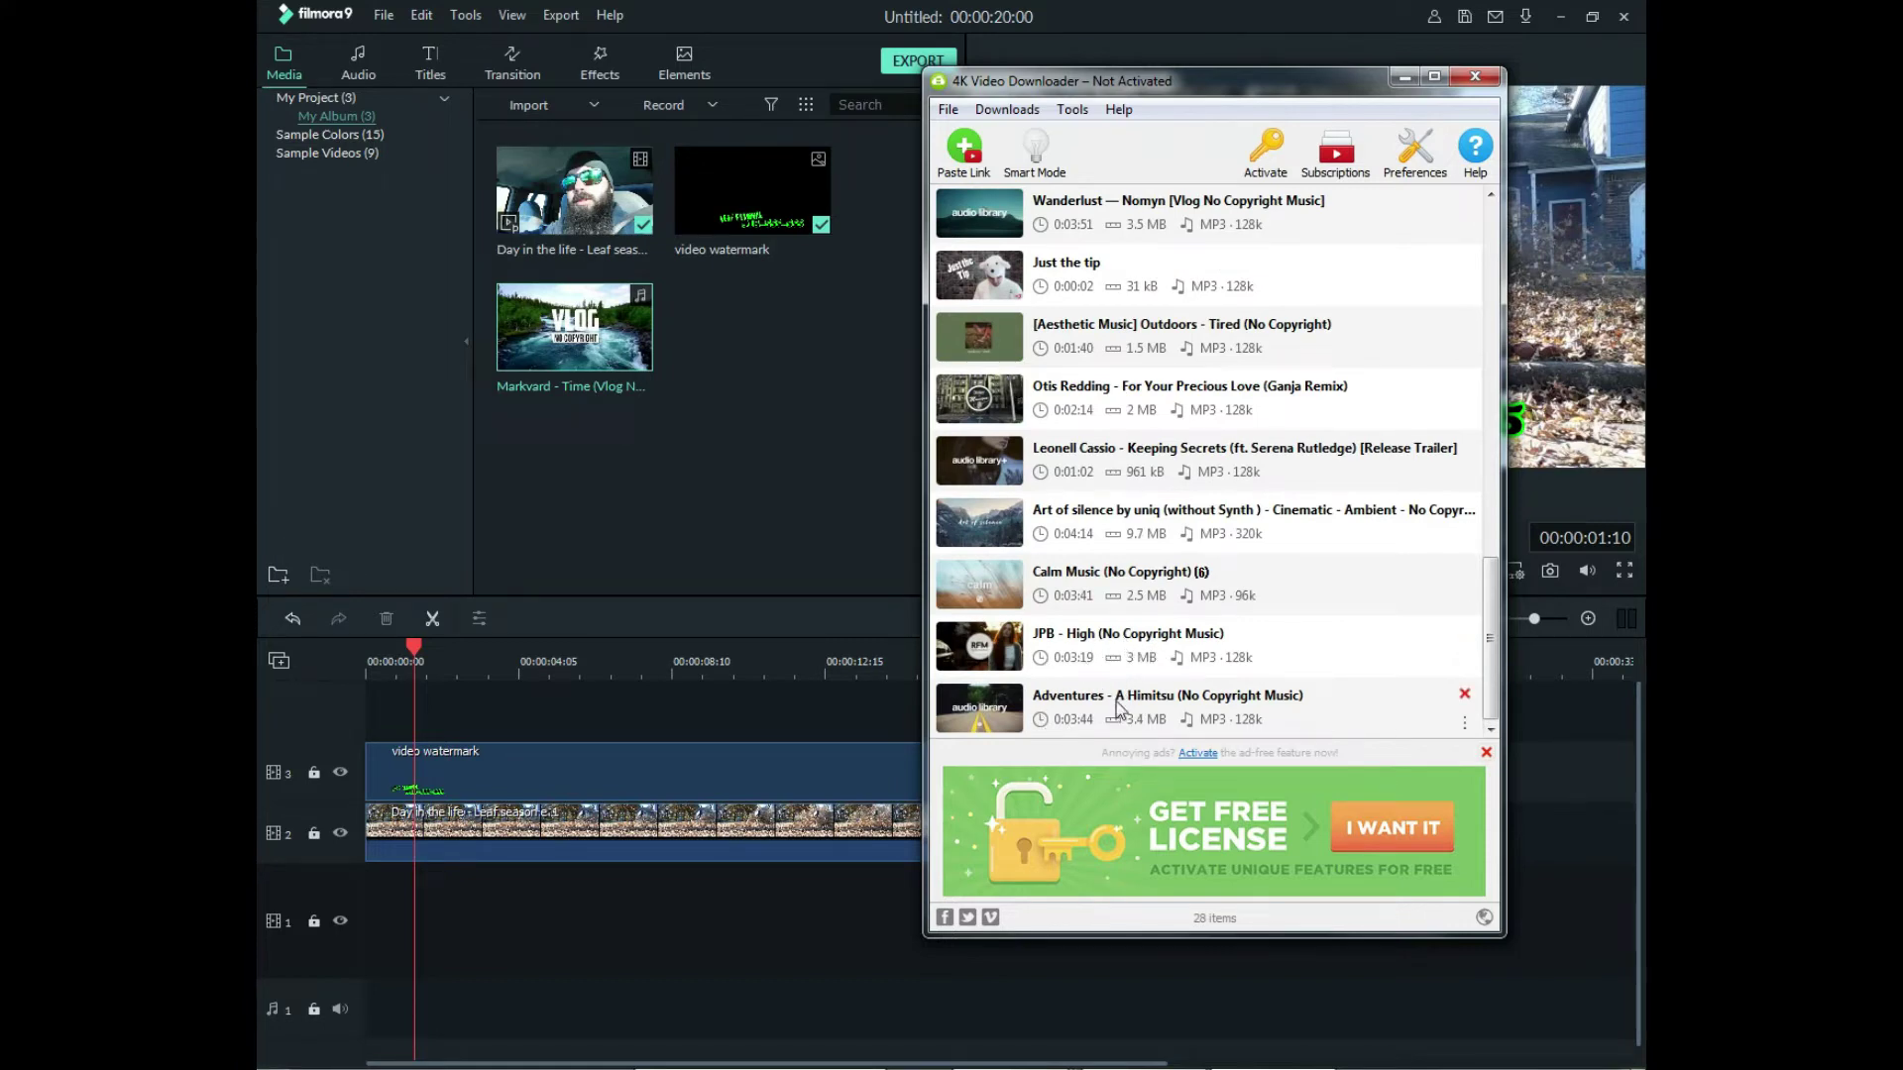
pyautogui.doubleClick(1118, 595)
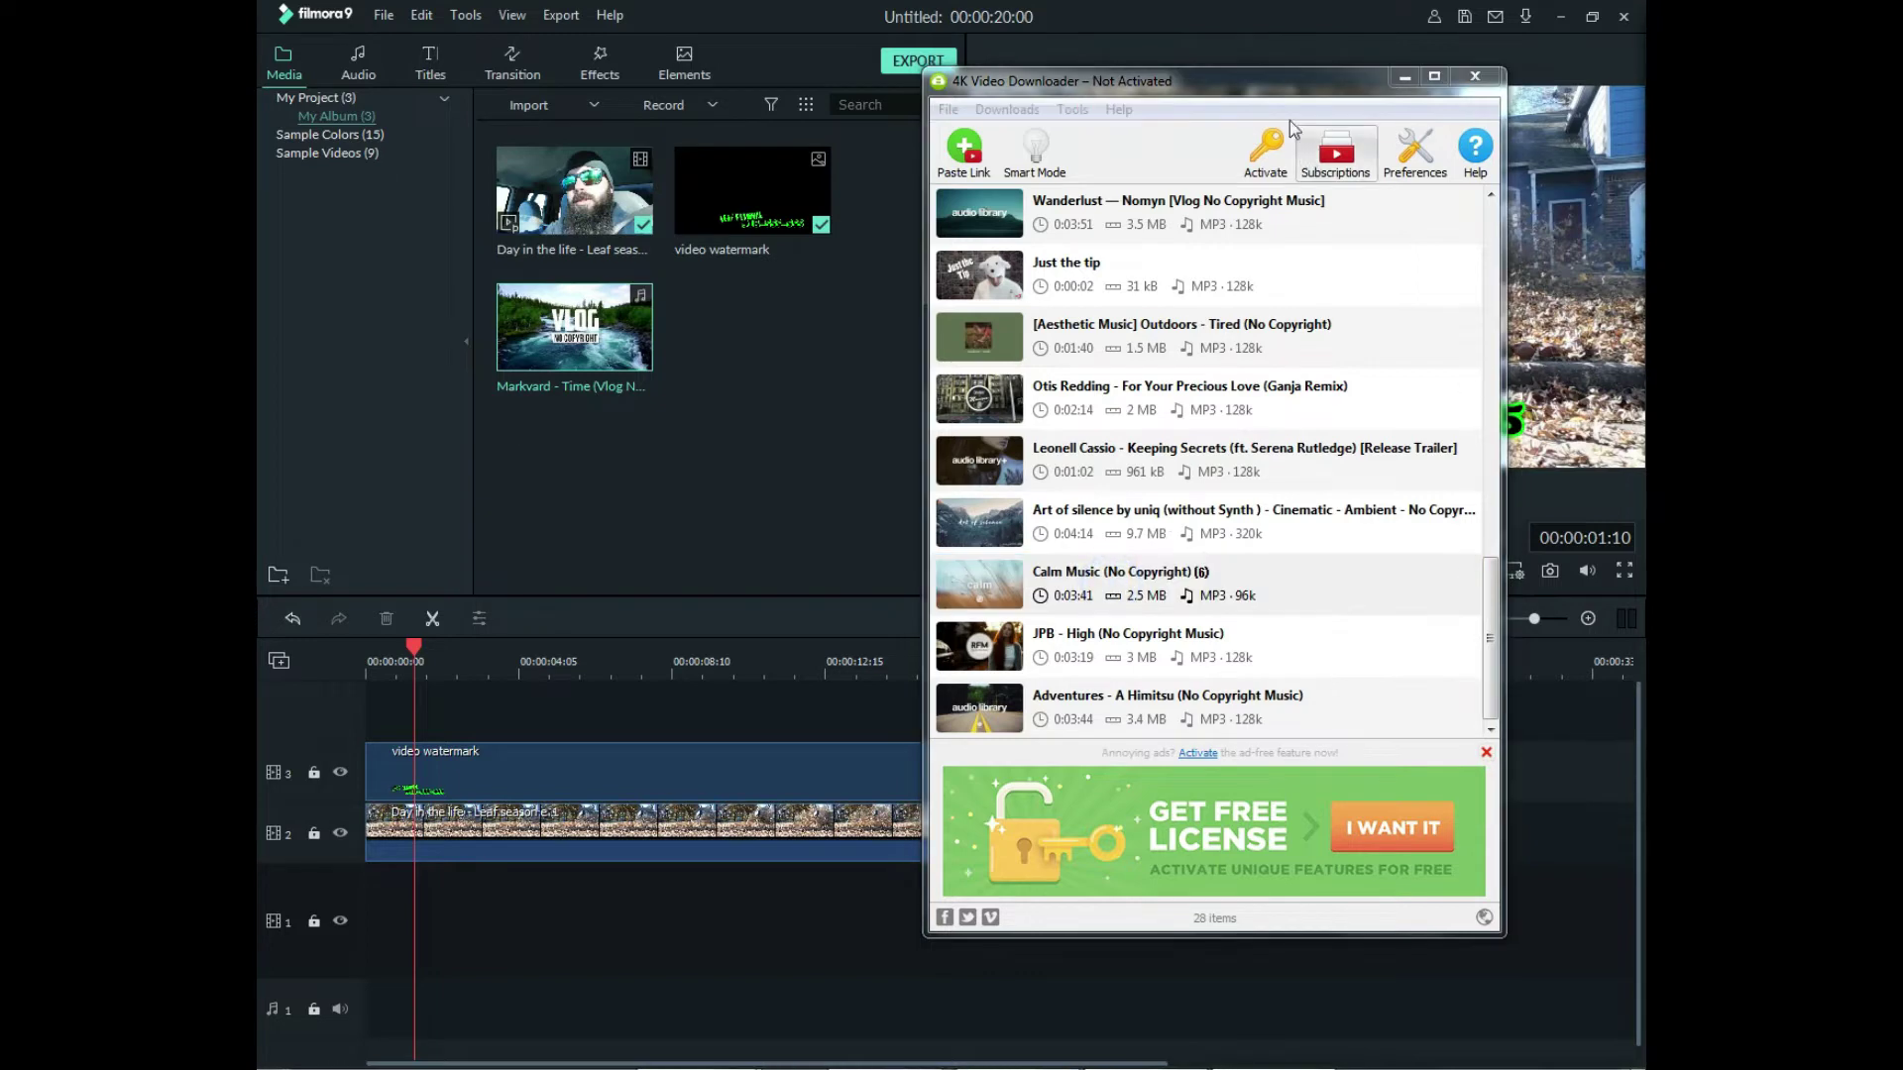
pyautogui.click(1272, 80)
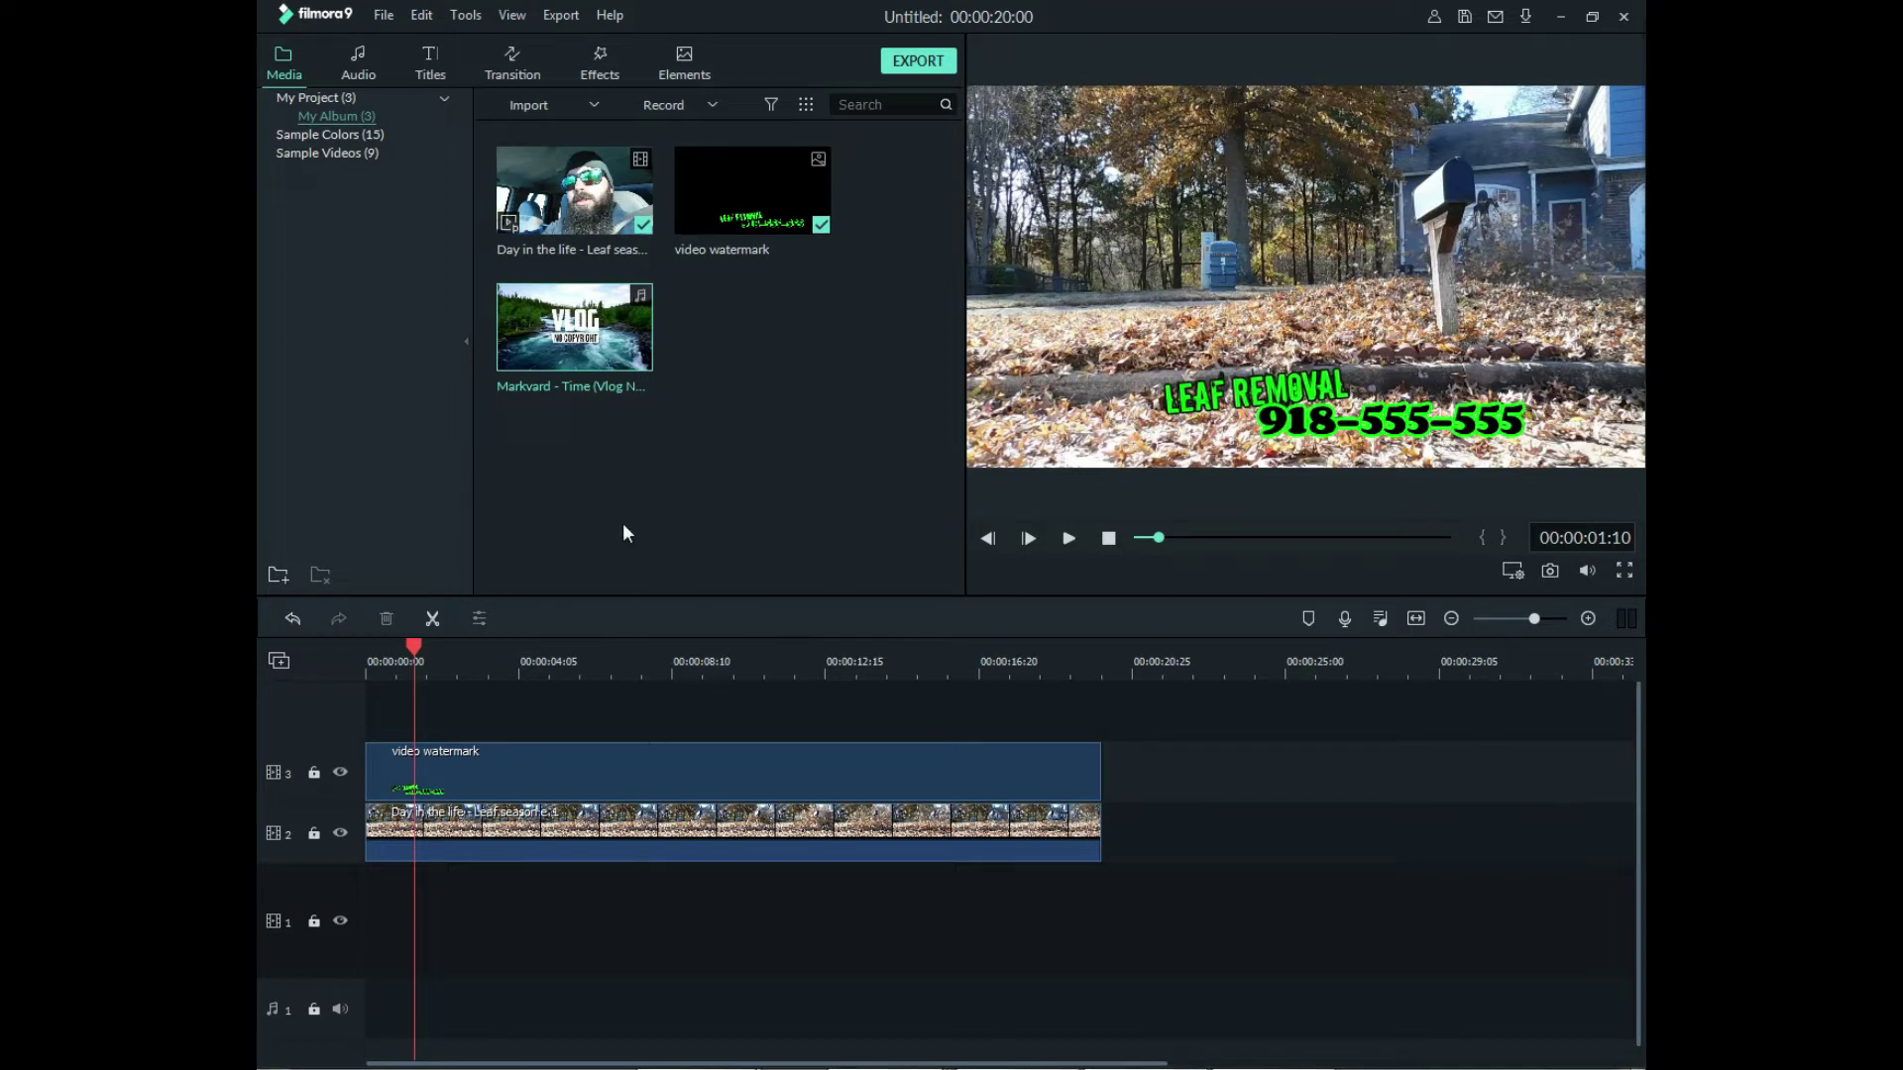
pyautogui.moveTo(1288, 525); pyautogui.dragTo(639, 495)
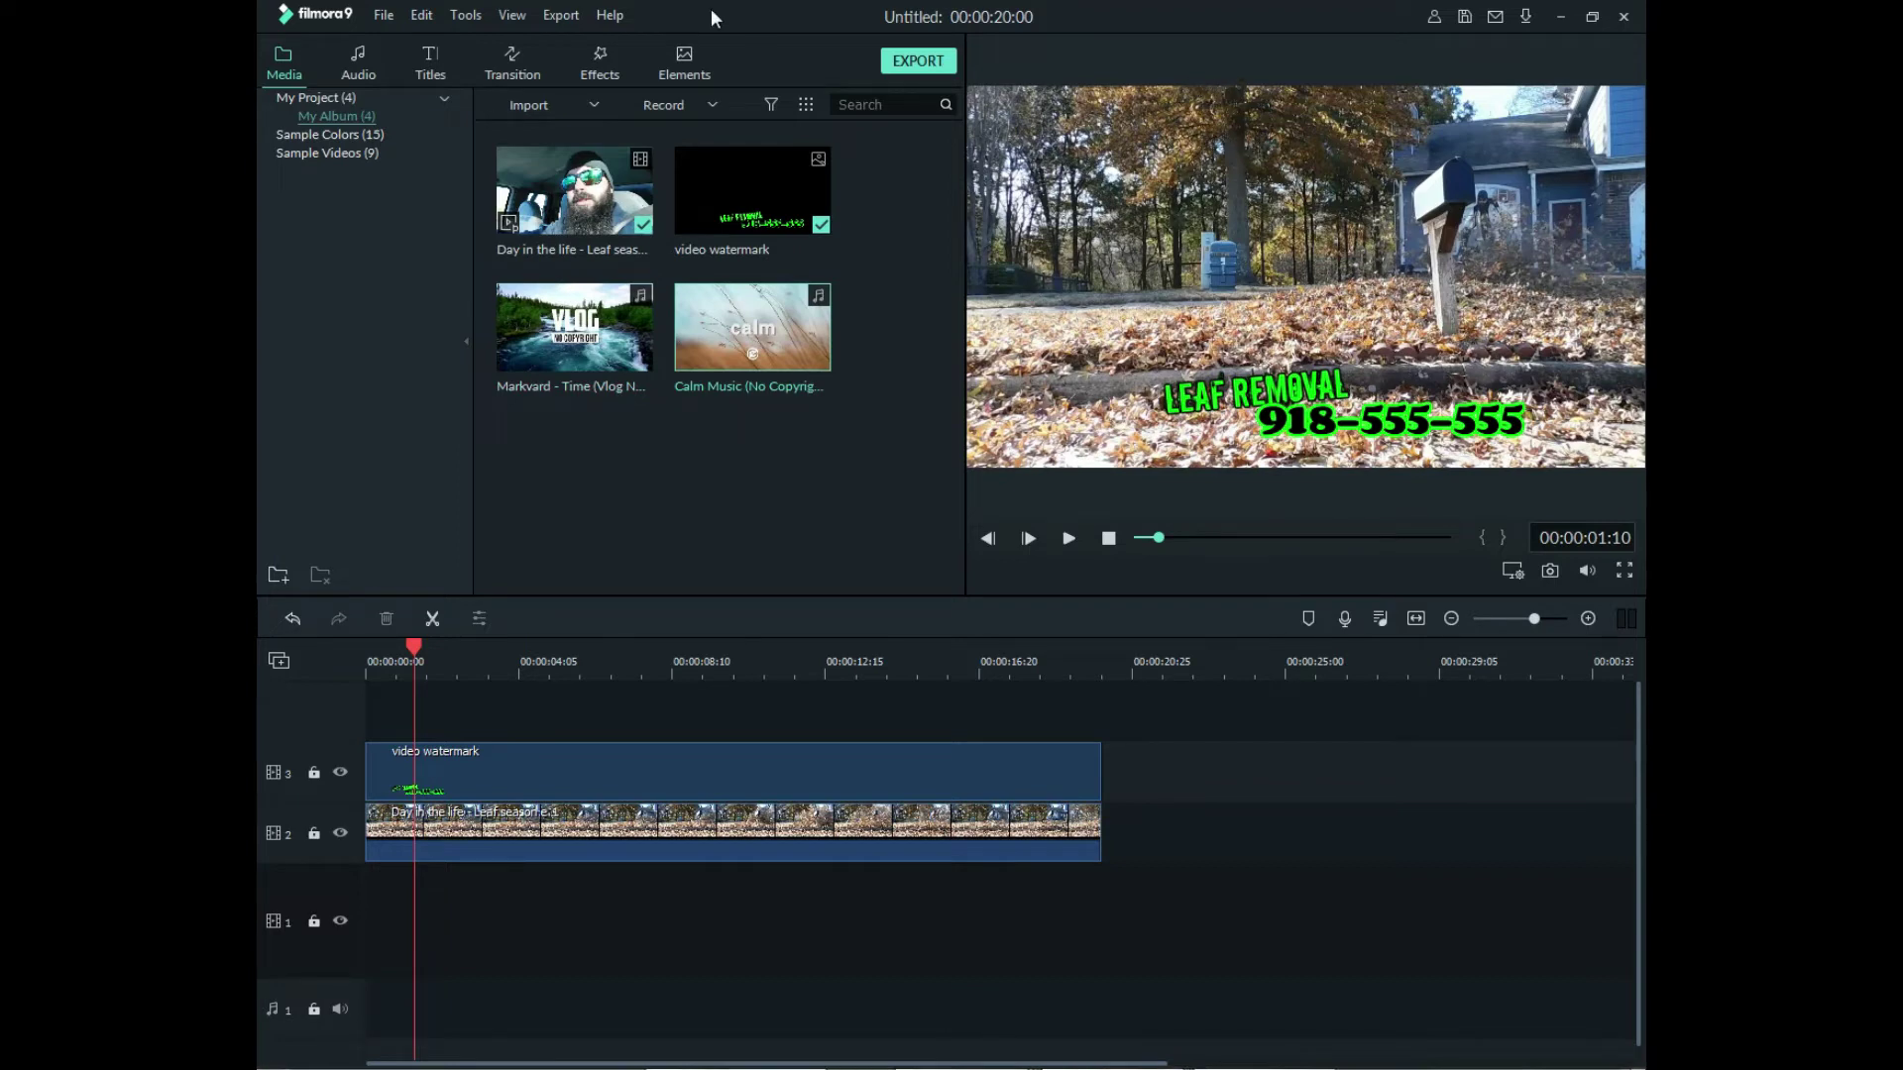
pyautogui.moveTo(787, 371); pyautogui.dragTo(259, 884)
# - Split the Calm Music track at 00:00:21:09 and ripple delete its quiet opening part
pyautogui.moveTo(1129, 662); pyautogui.dragTo(1163, 662)
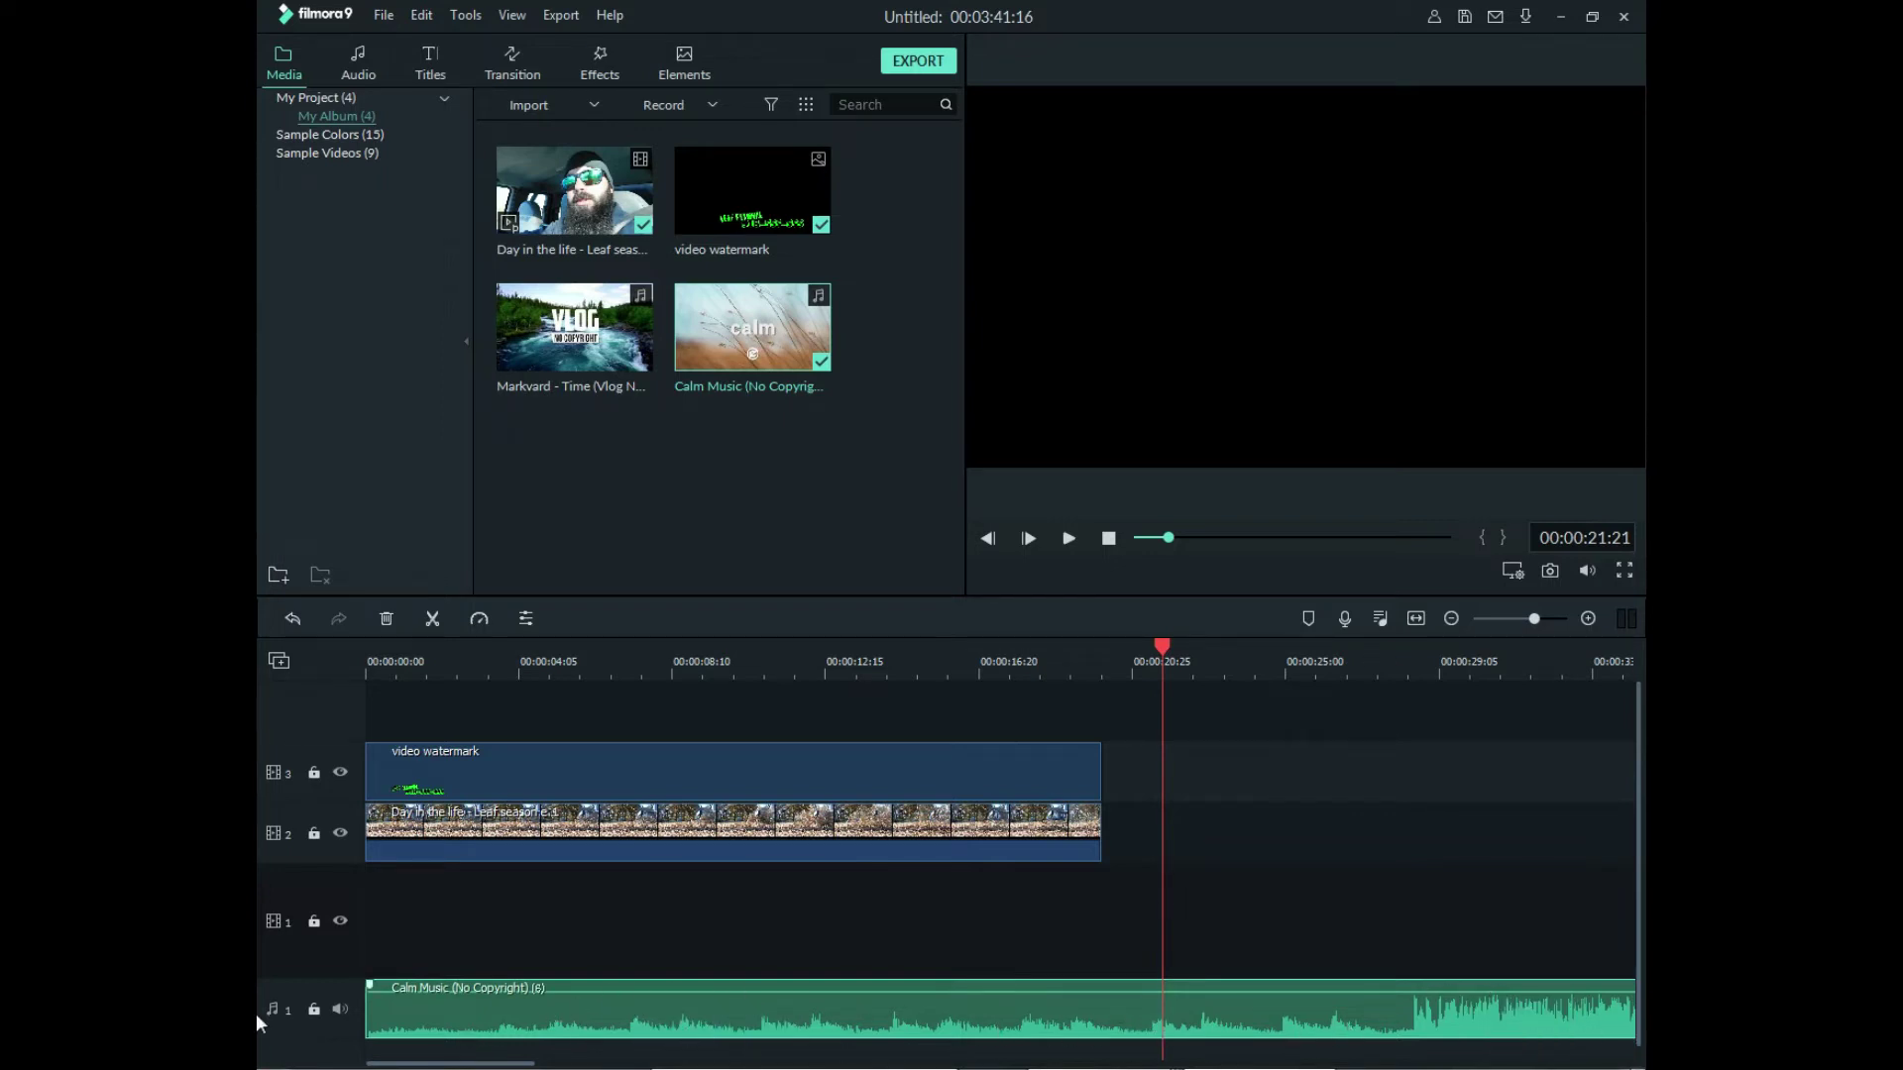
pyautogui.moveTo(1159, 643); pyautogui.dragTo(1150, 652)
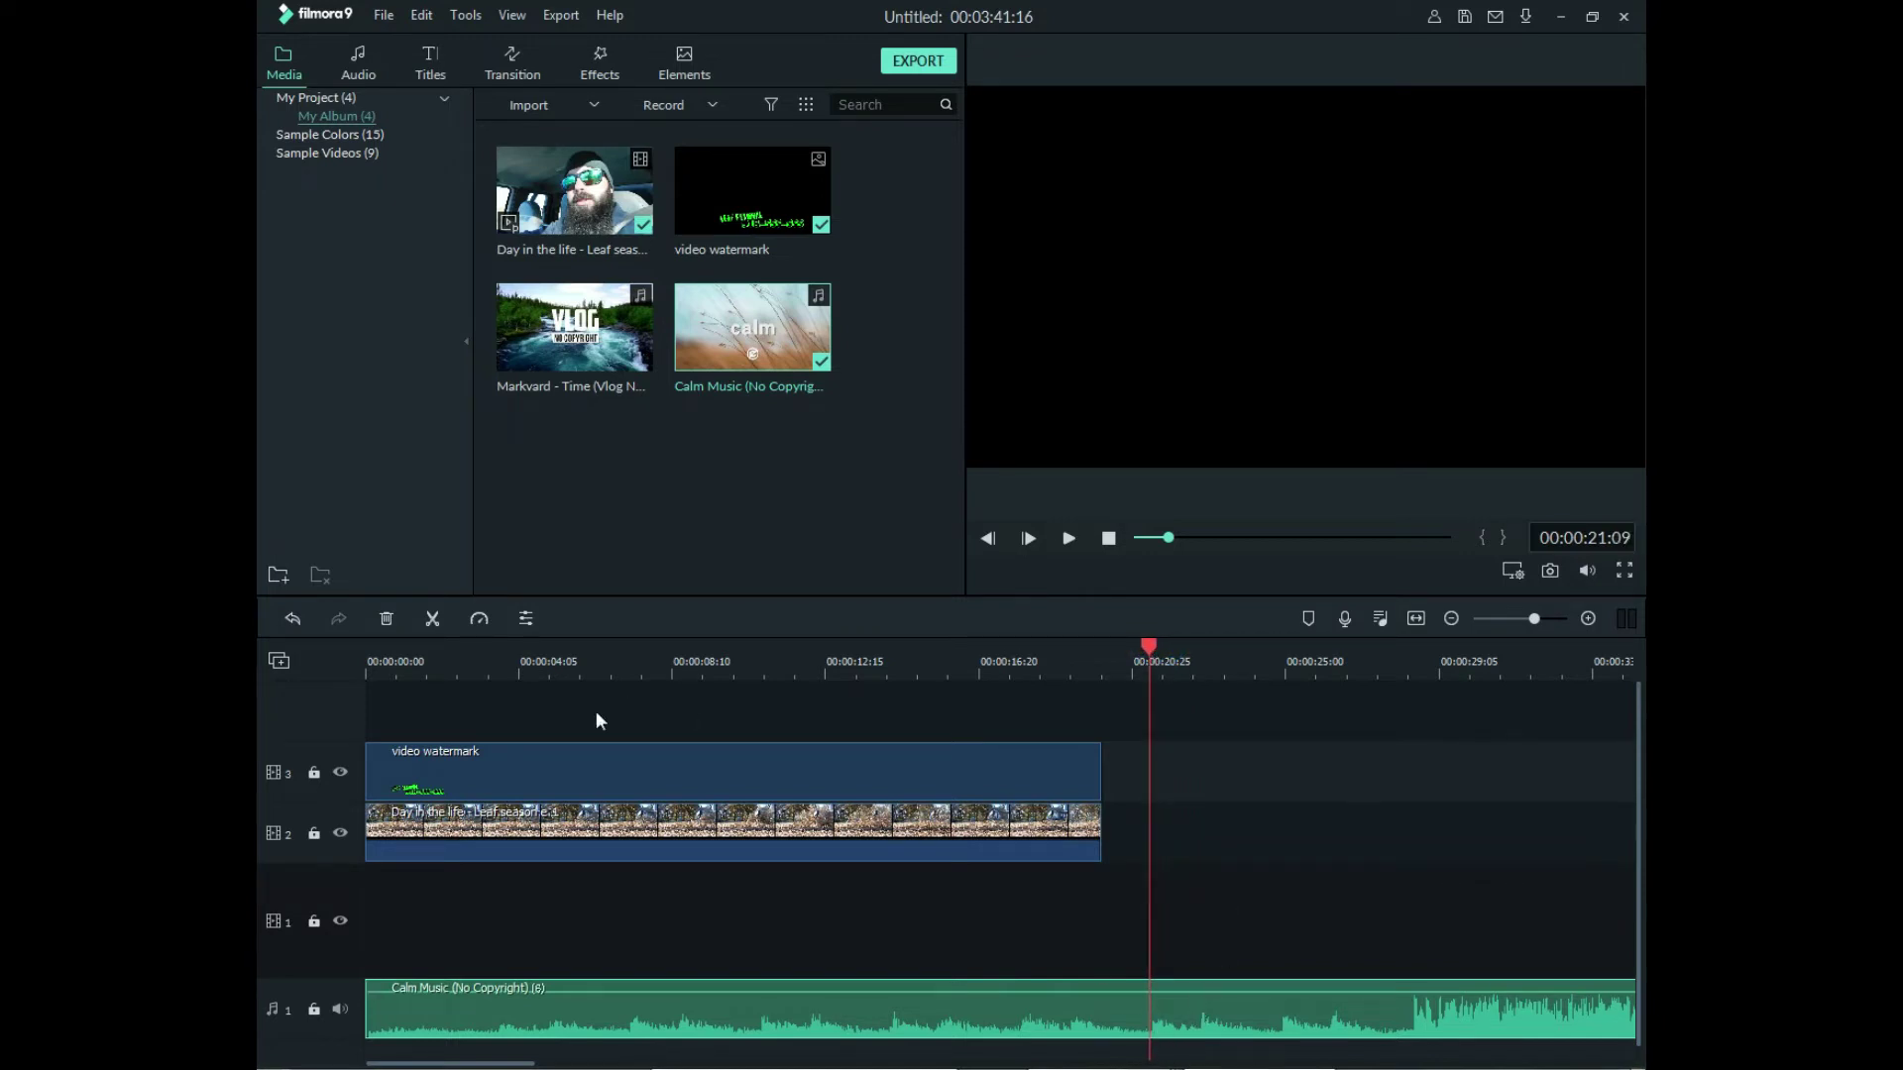
pyautogui.click(428, 620)
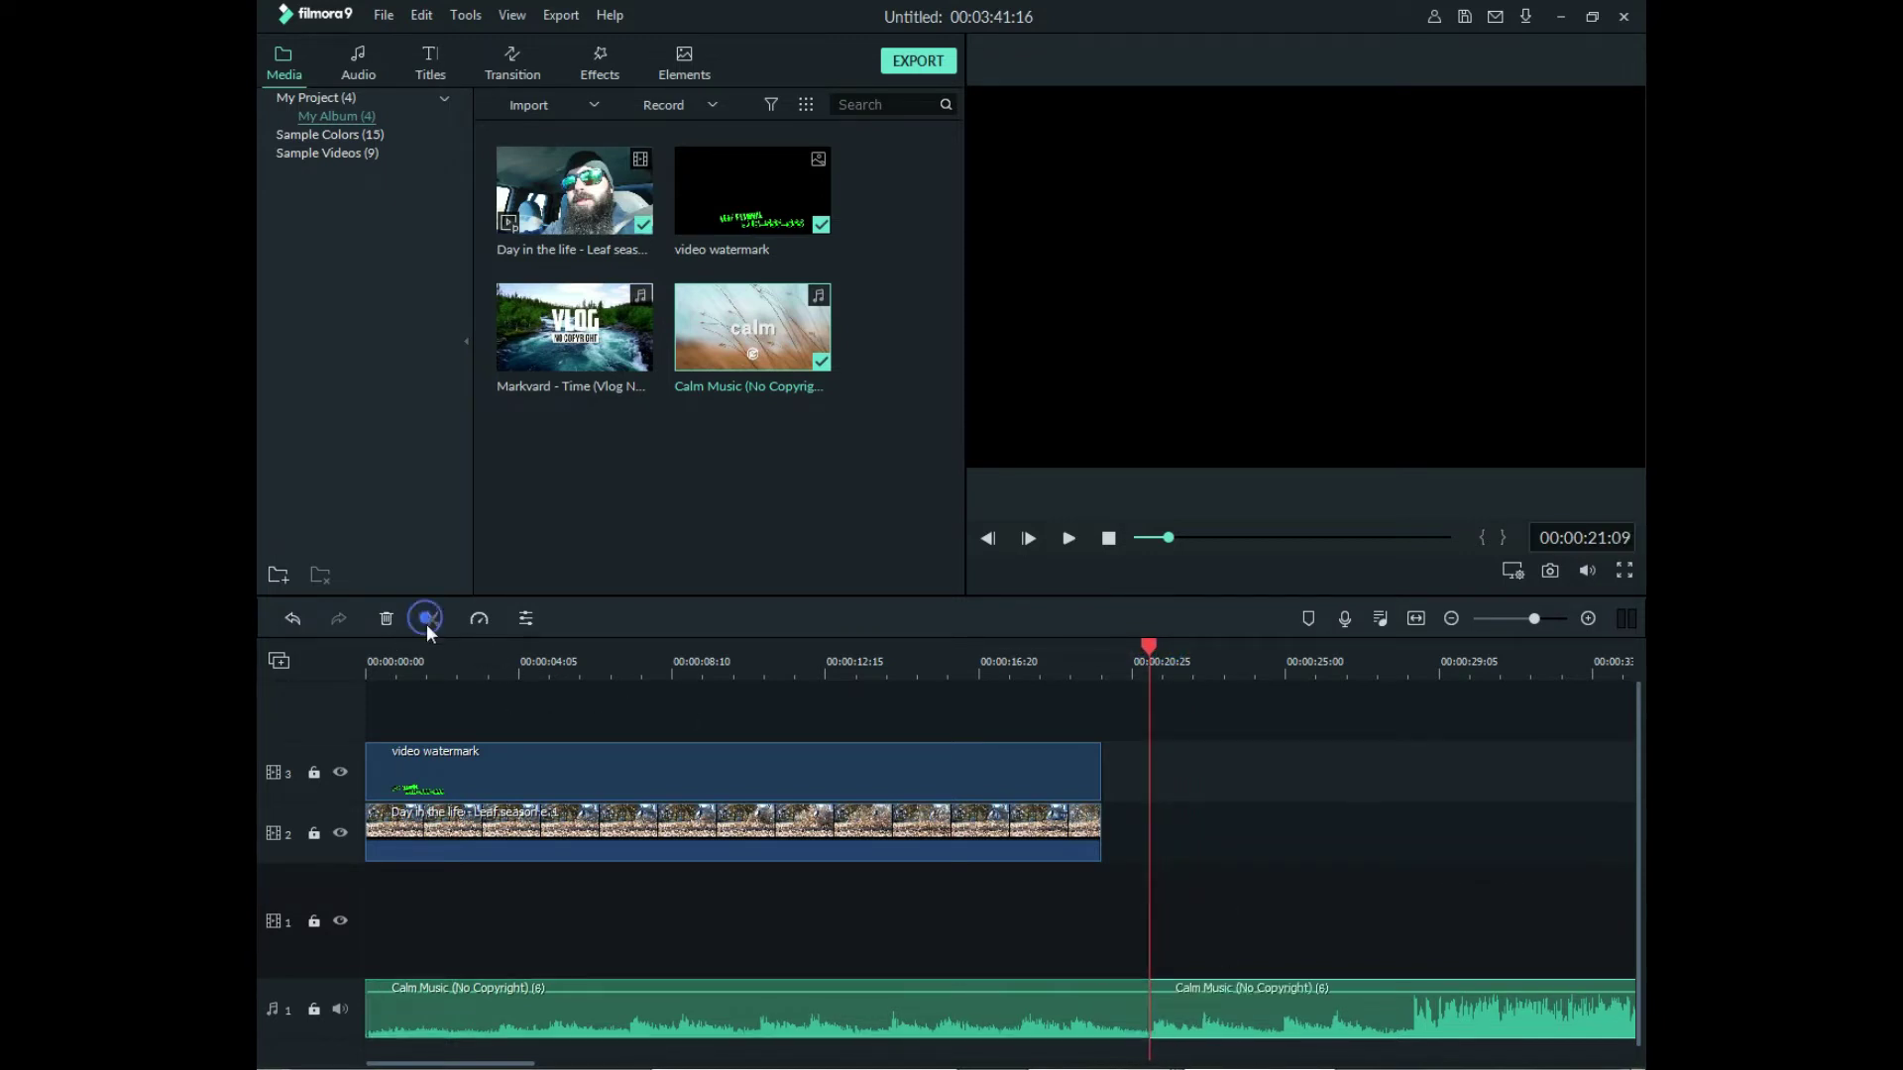
pyautogui.rightClick(711, 1005)
pyautogui.click(775, 839)
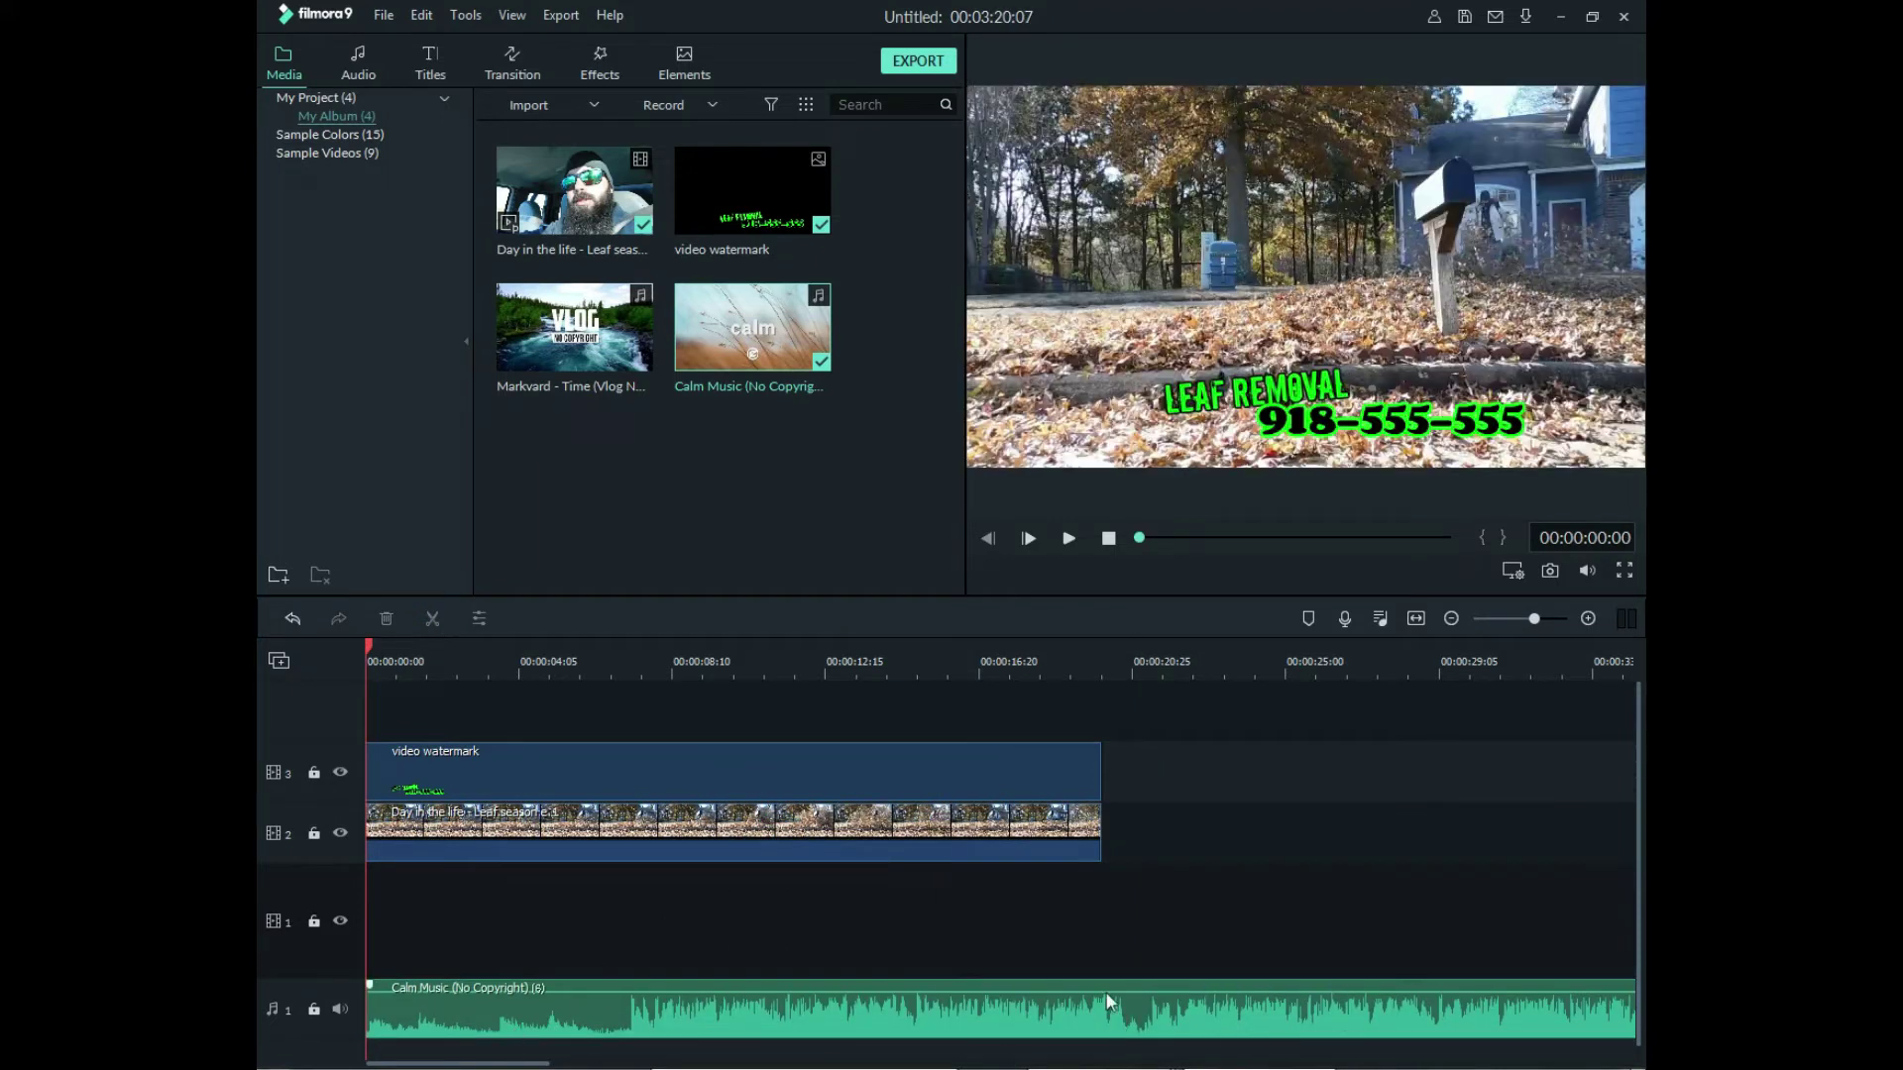
# - Split the Calm Music track at 00:00:20:01, where the leaf clip ends, and delete the remainder
pyautogui.moveTo(1111, 655); pyautogui.dragTo(1103, 648)
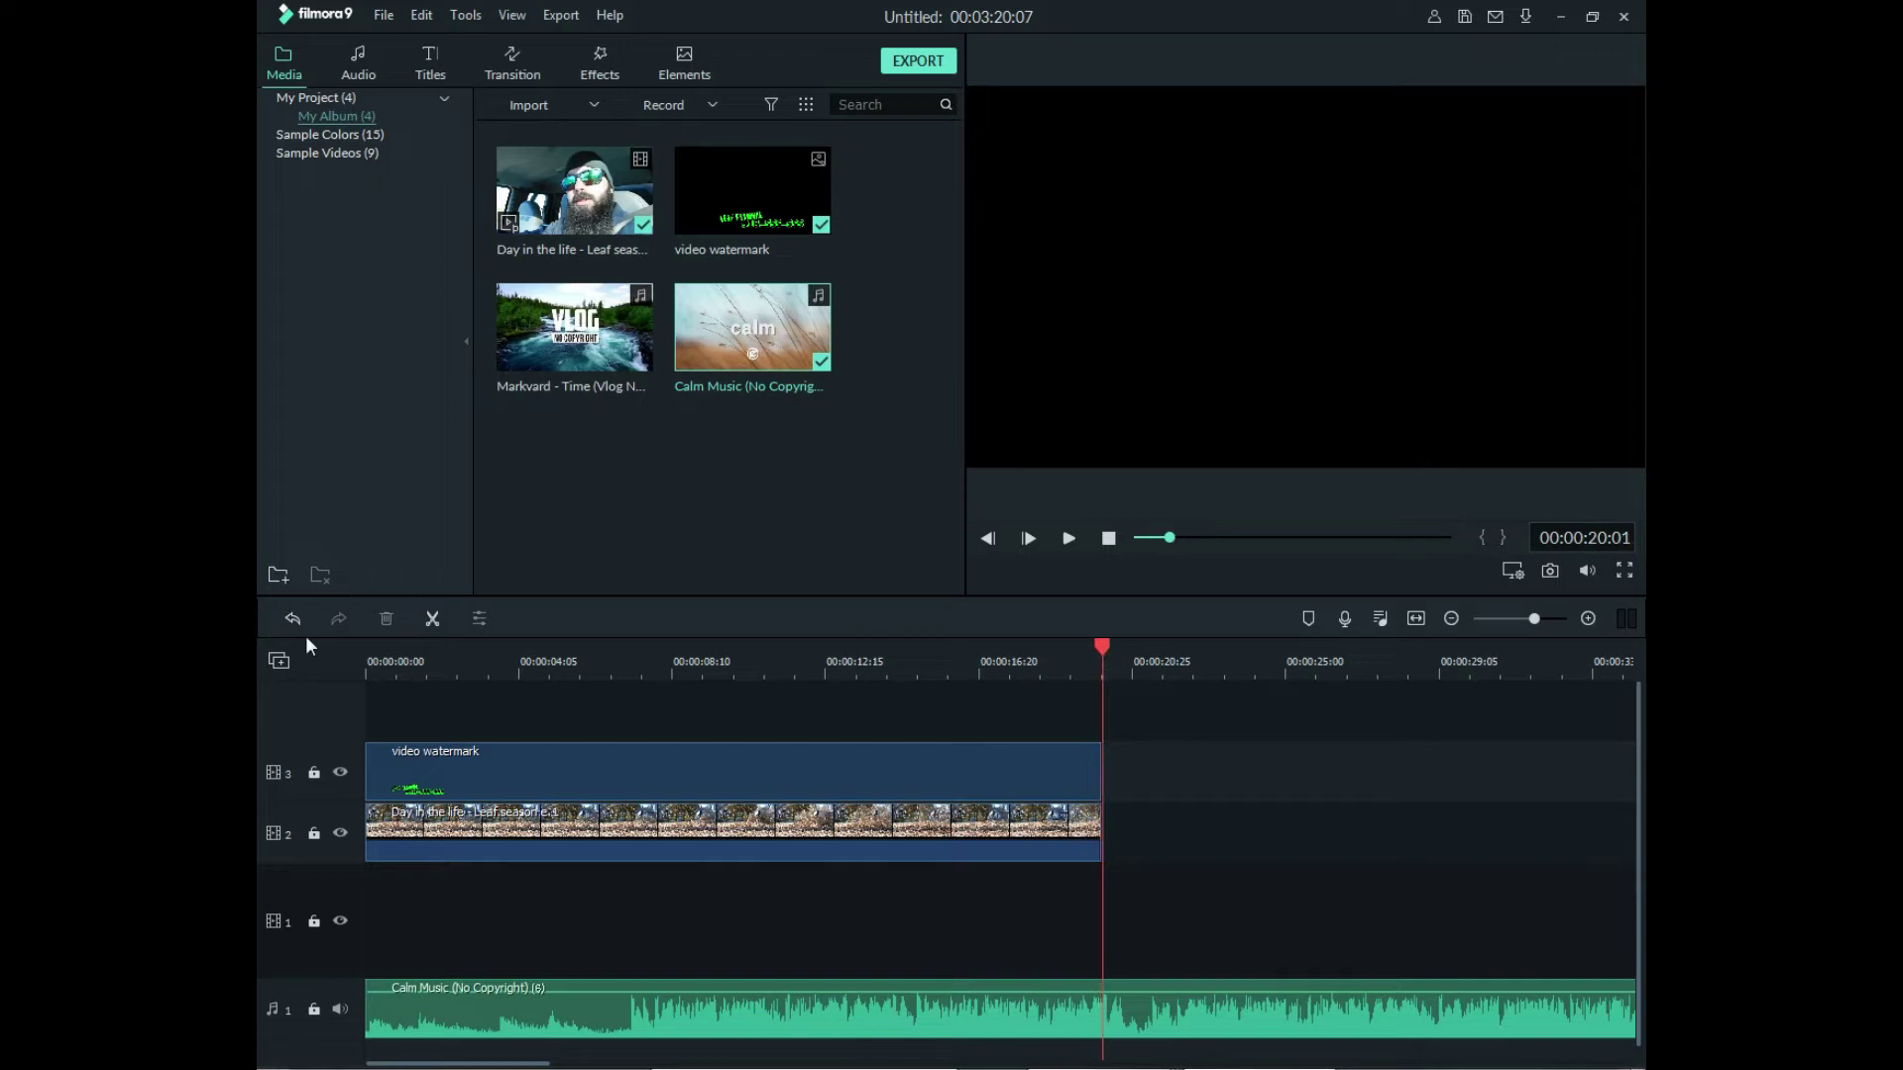
pyautogui.click(432, 618)
pyautogui.click(1163, 1034)
pyautogui.rightClick(1169, 1021)
pyautogui.click(1234, 834)
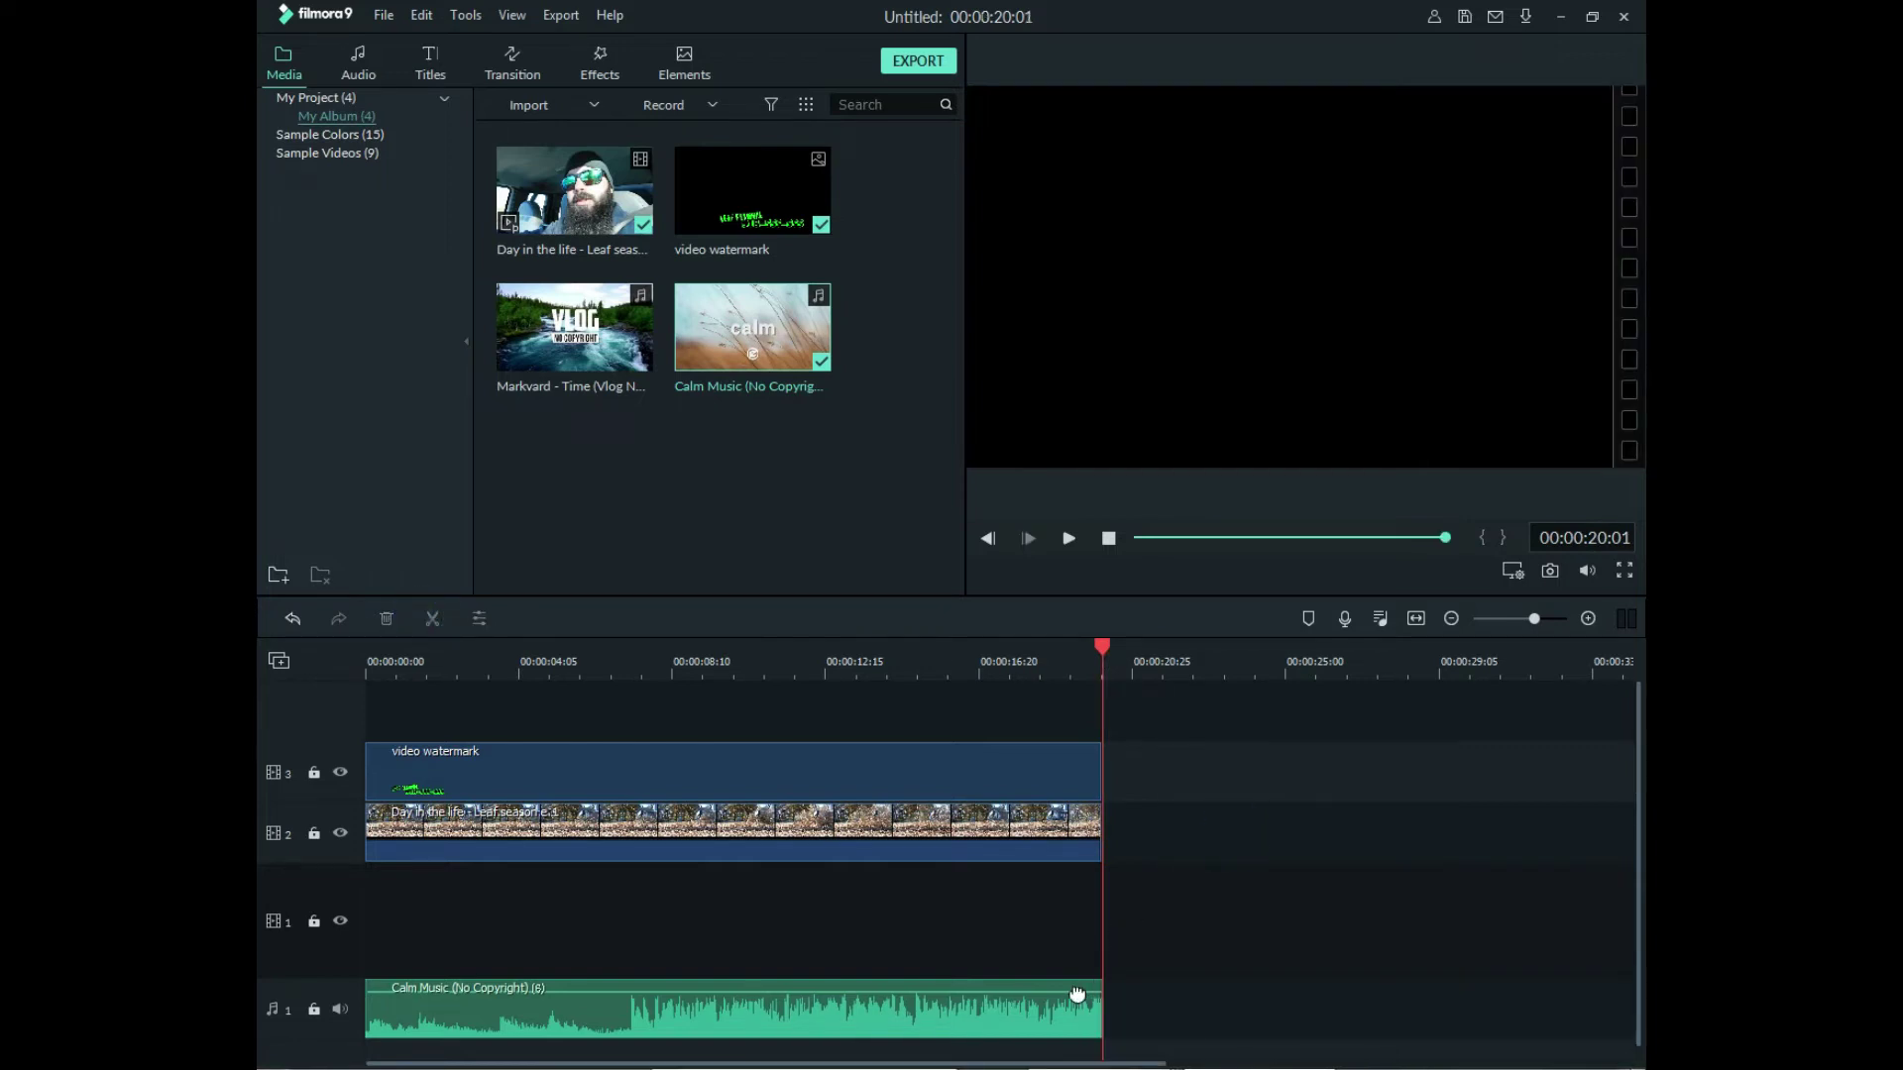
# - Add a short fade-out and fade-in to the Calm Music clip and play the video full screen from the start
pyautogui.moveTo(1096, 984); pyautogui.dragTo(1044, 984)
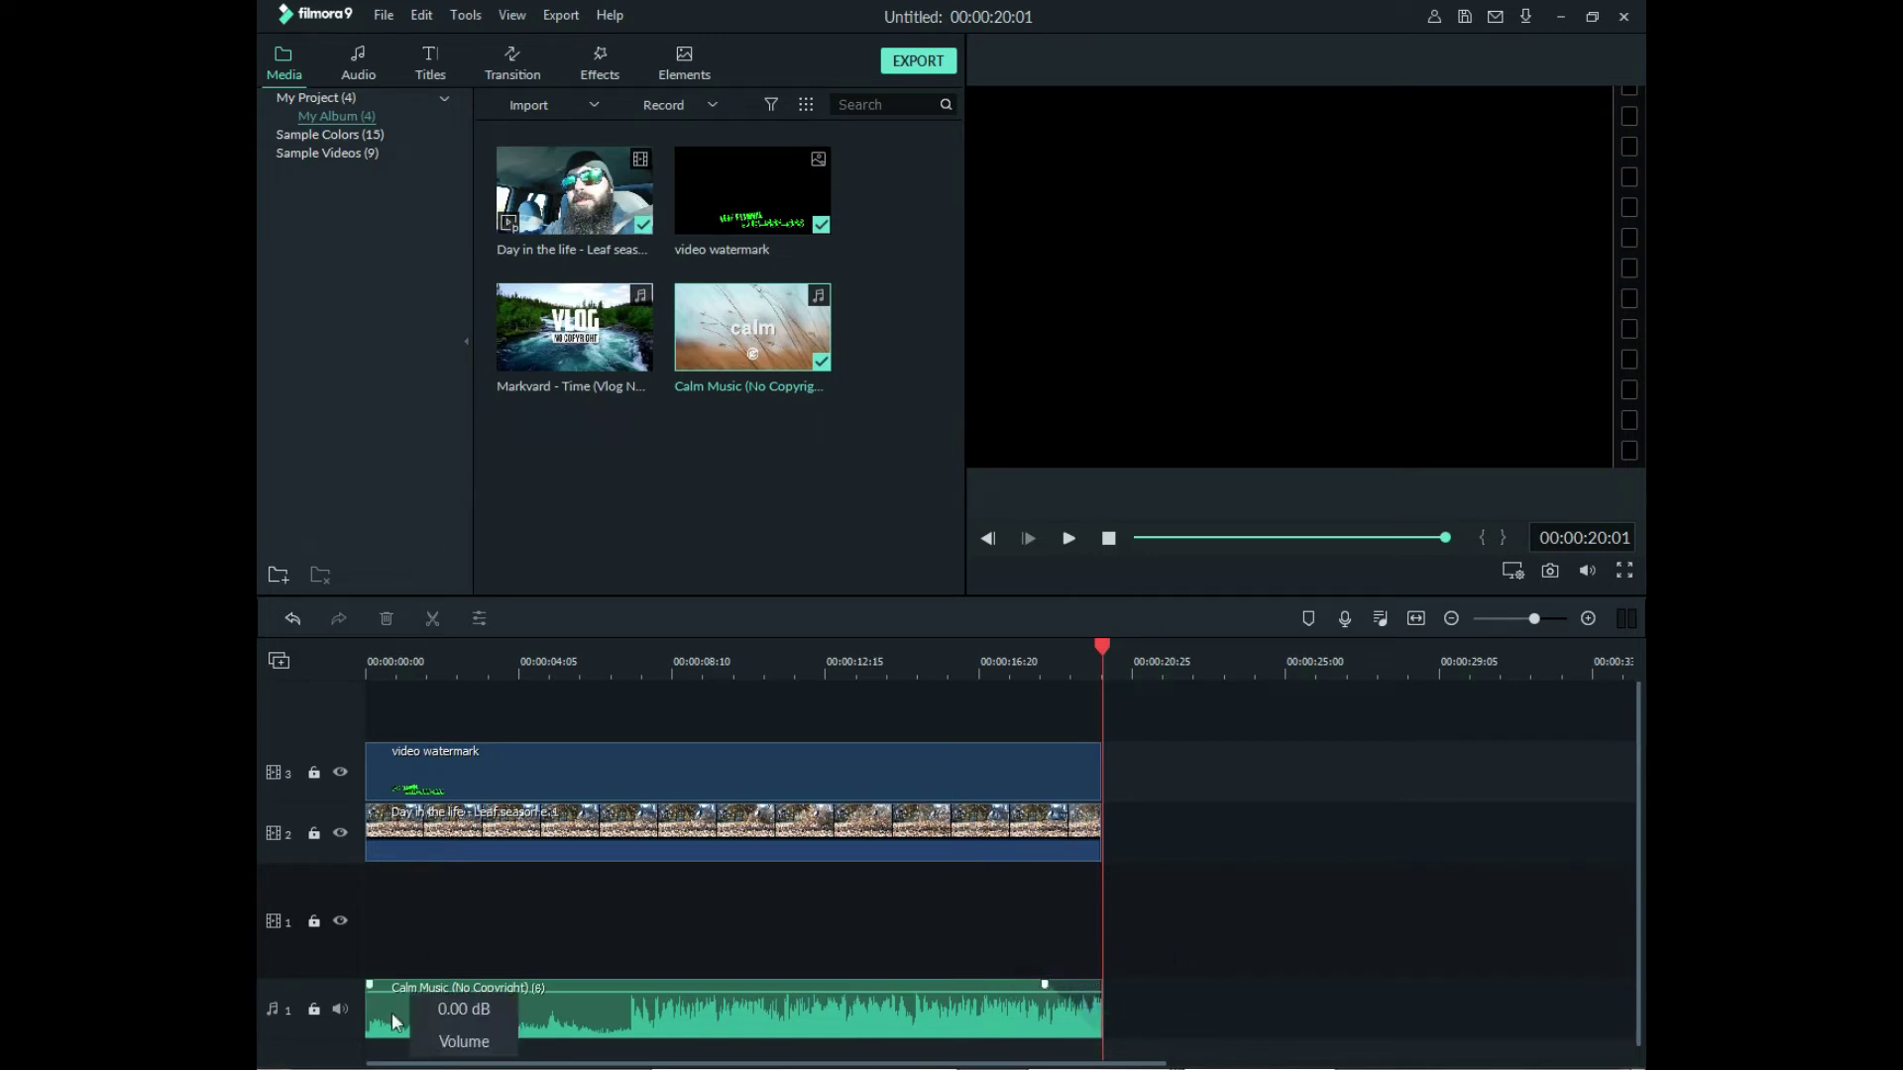
pyautogui.moveTo(373, 986)
pyautogui.mouseDown()
pyautogui.moveTo(585, 984)
pyautogui.moveTo(384, 984)
pyautogui.mouseUp()
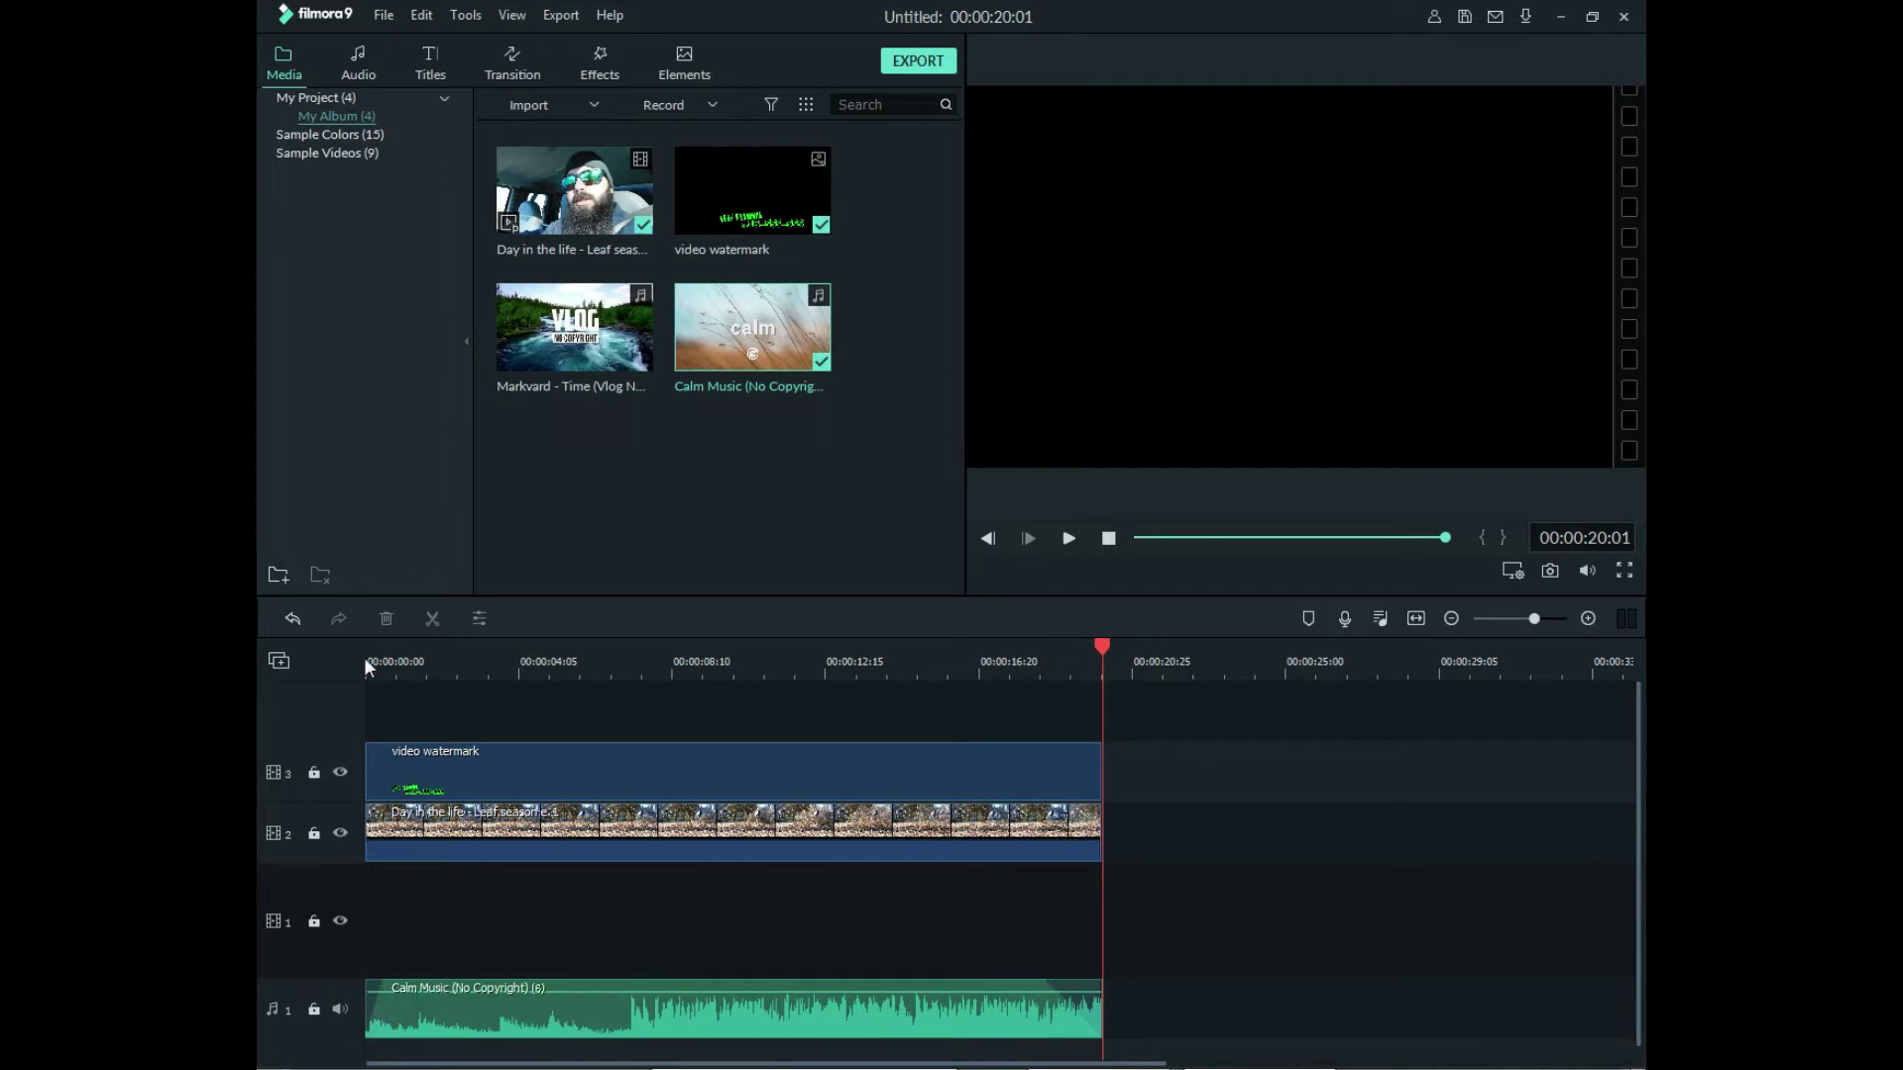
pyautogui.click(367, 651)
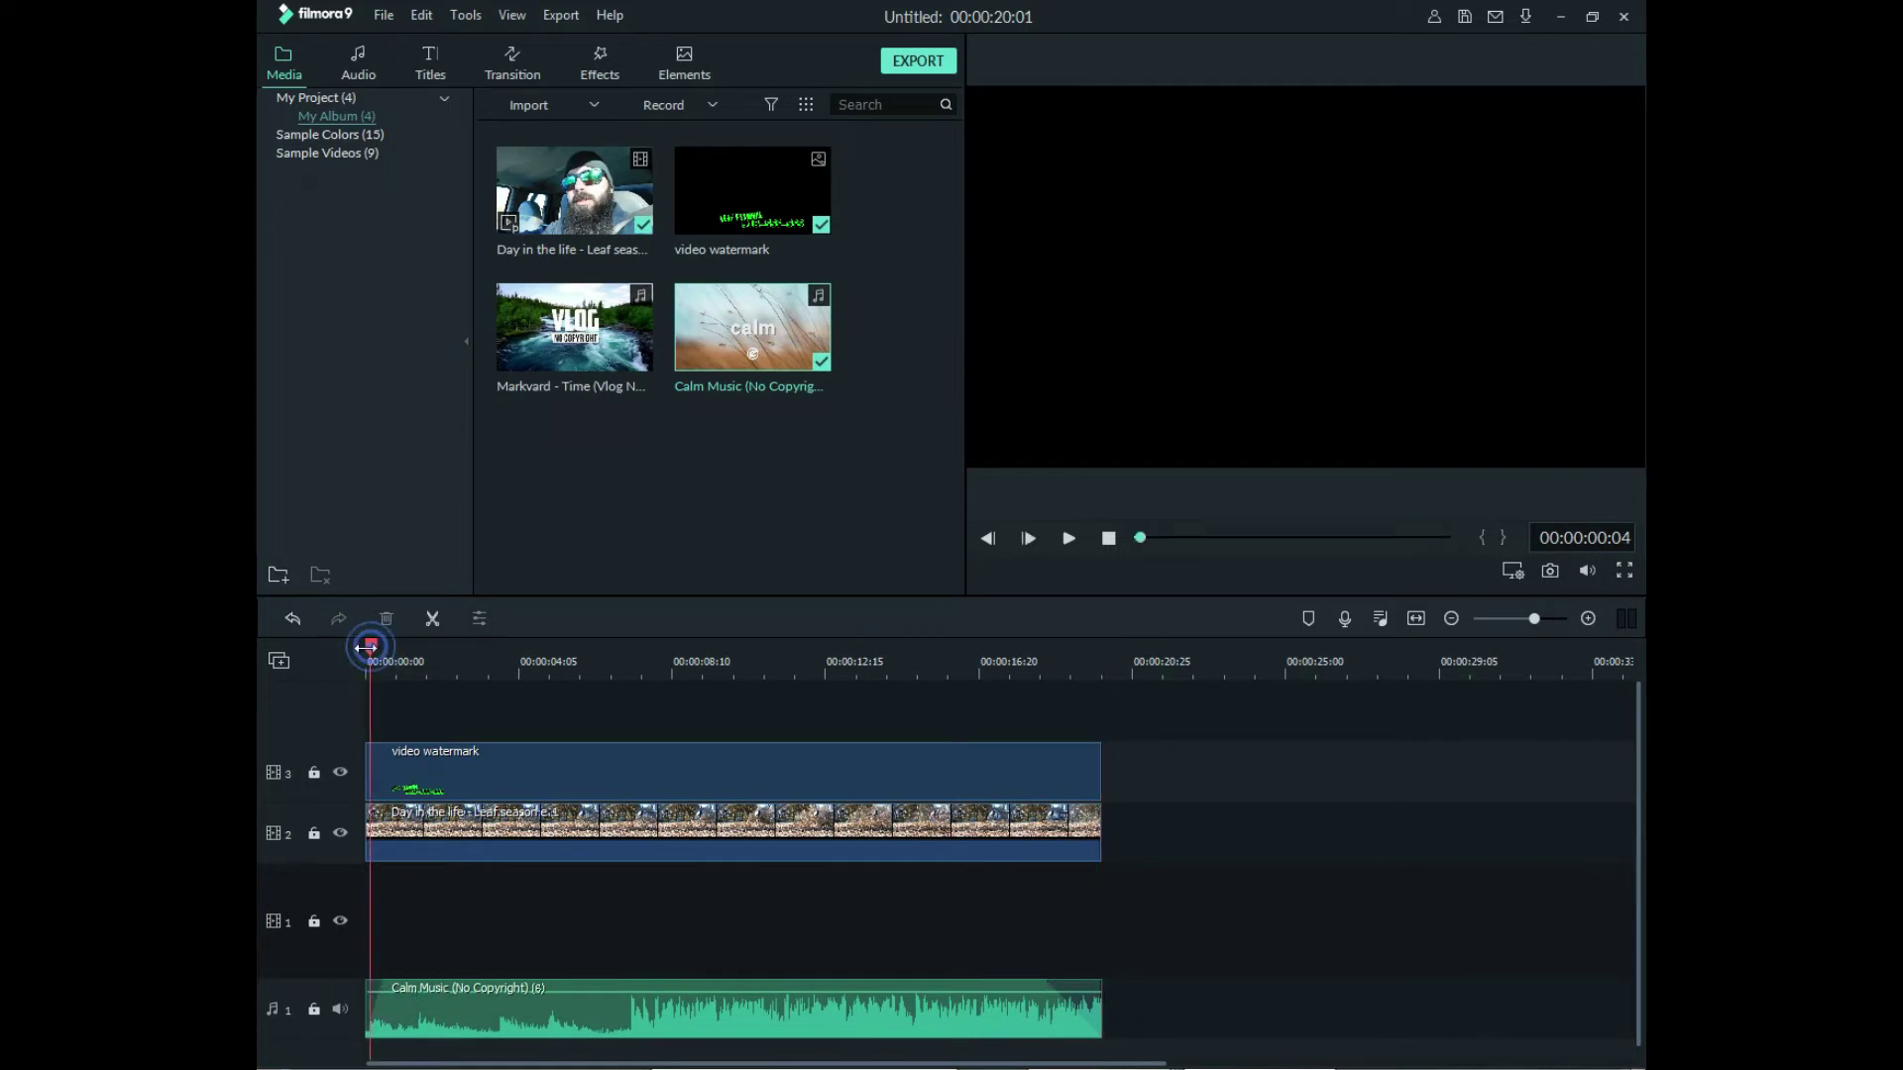
pyautogui.click(1068, 539)
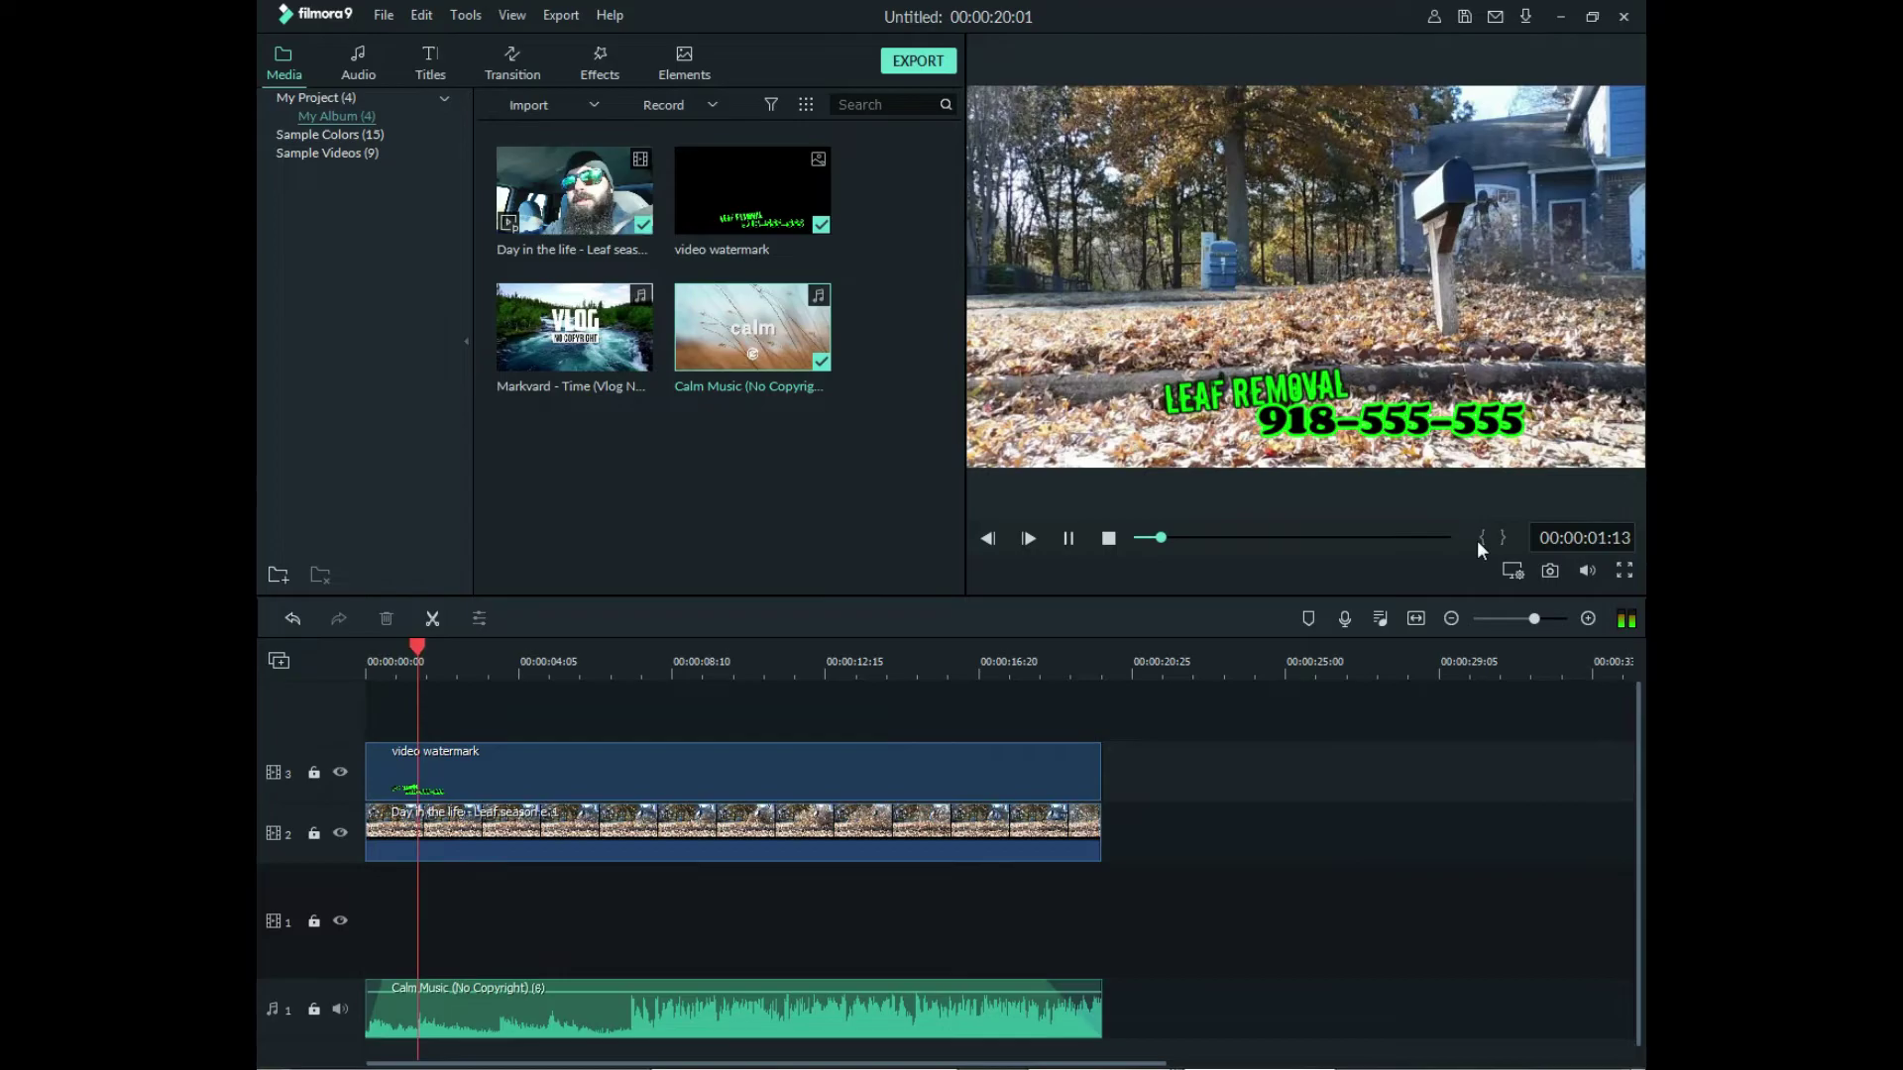
pyautogui.click(1619, 570)
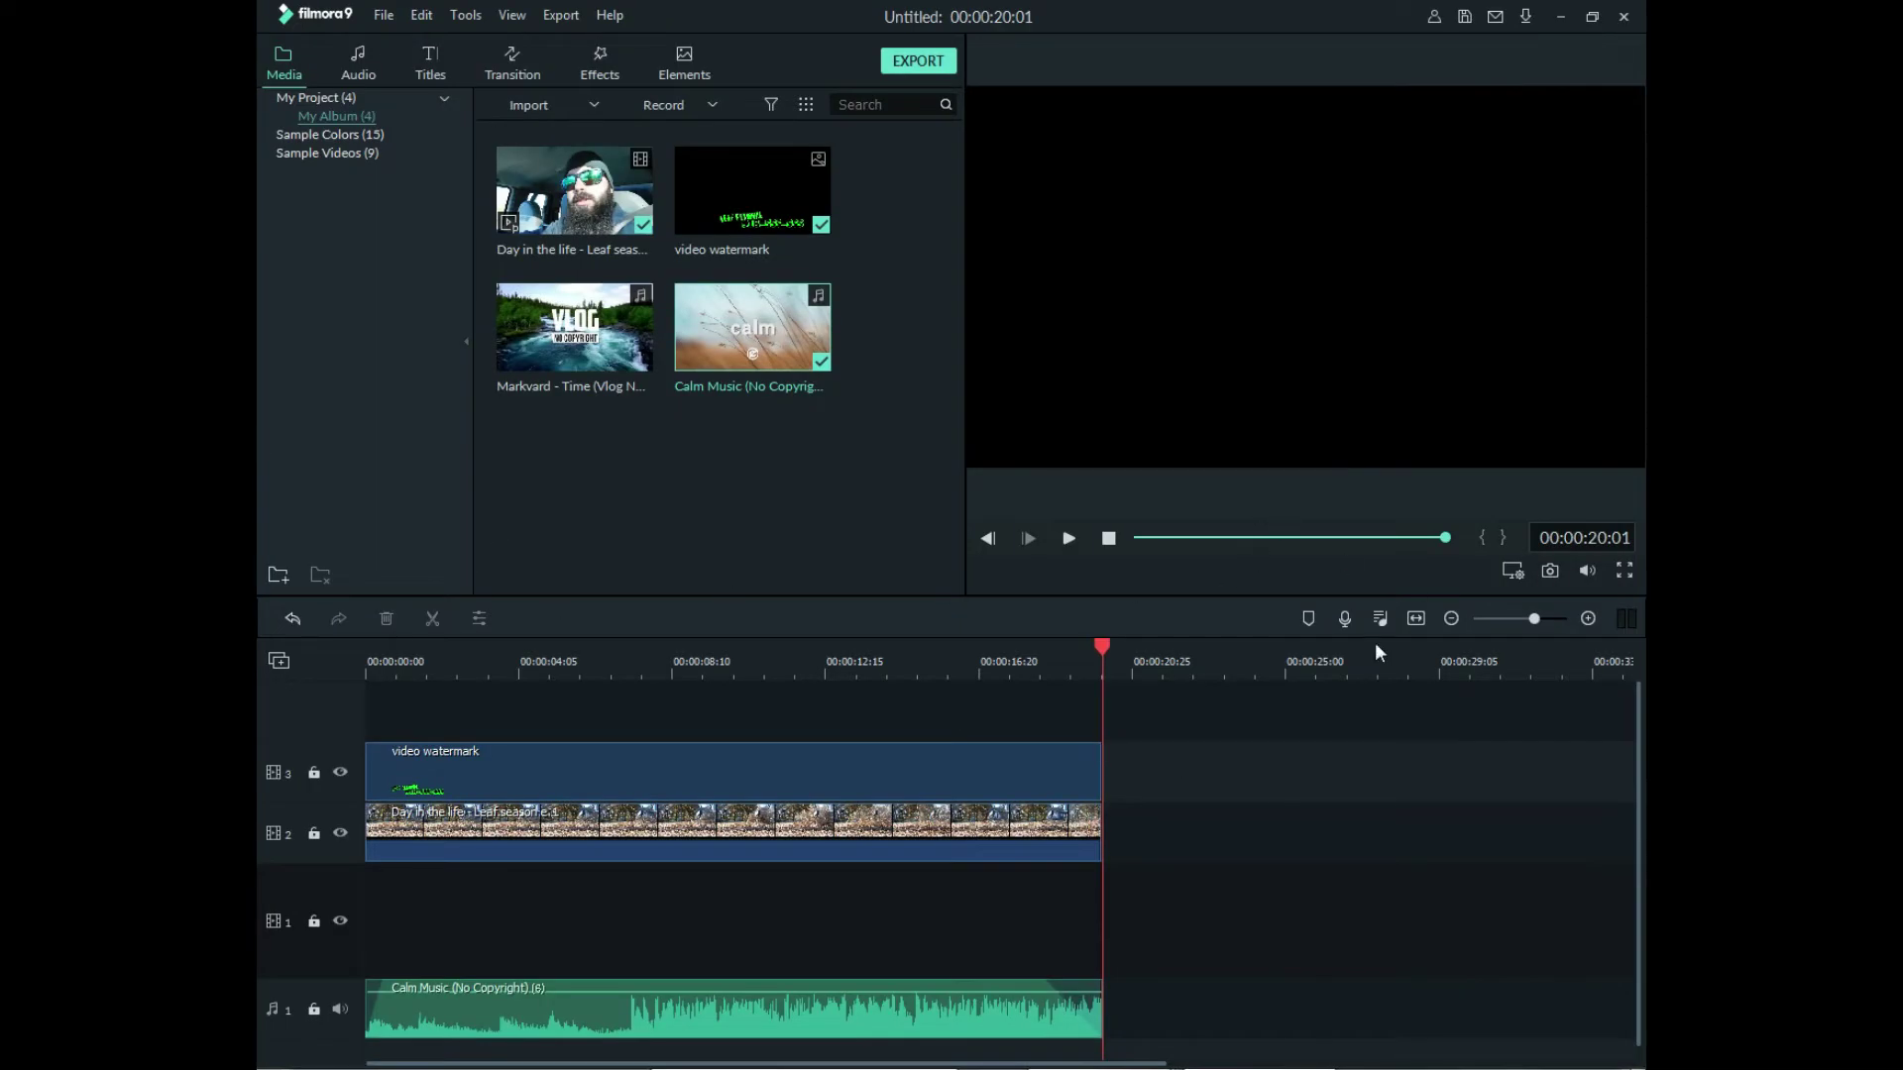
# - Replay the video full screen with the preview volume turned down and return the playhead to the start
pyautogui.click(716, 662)
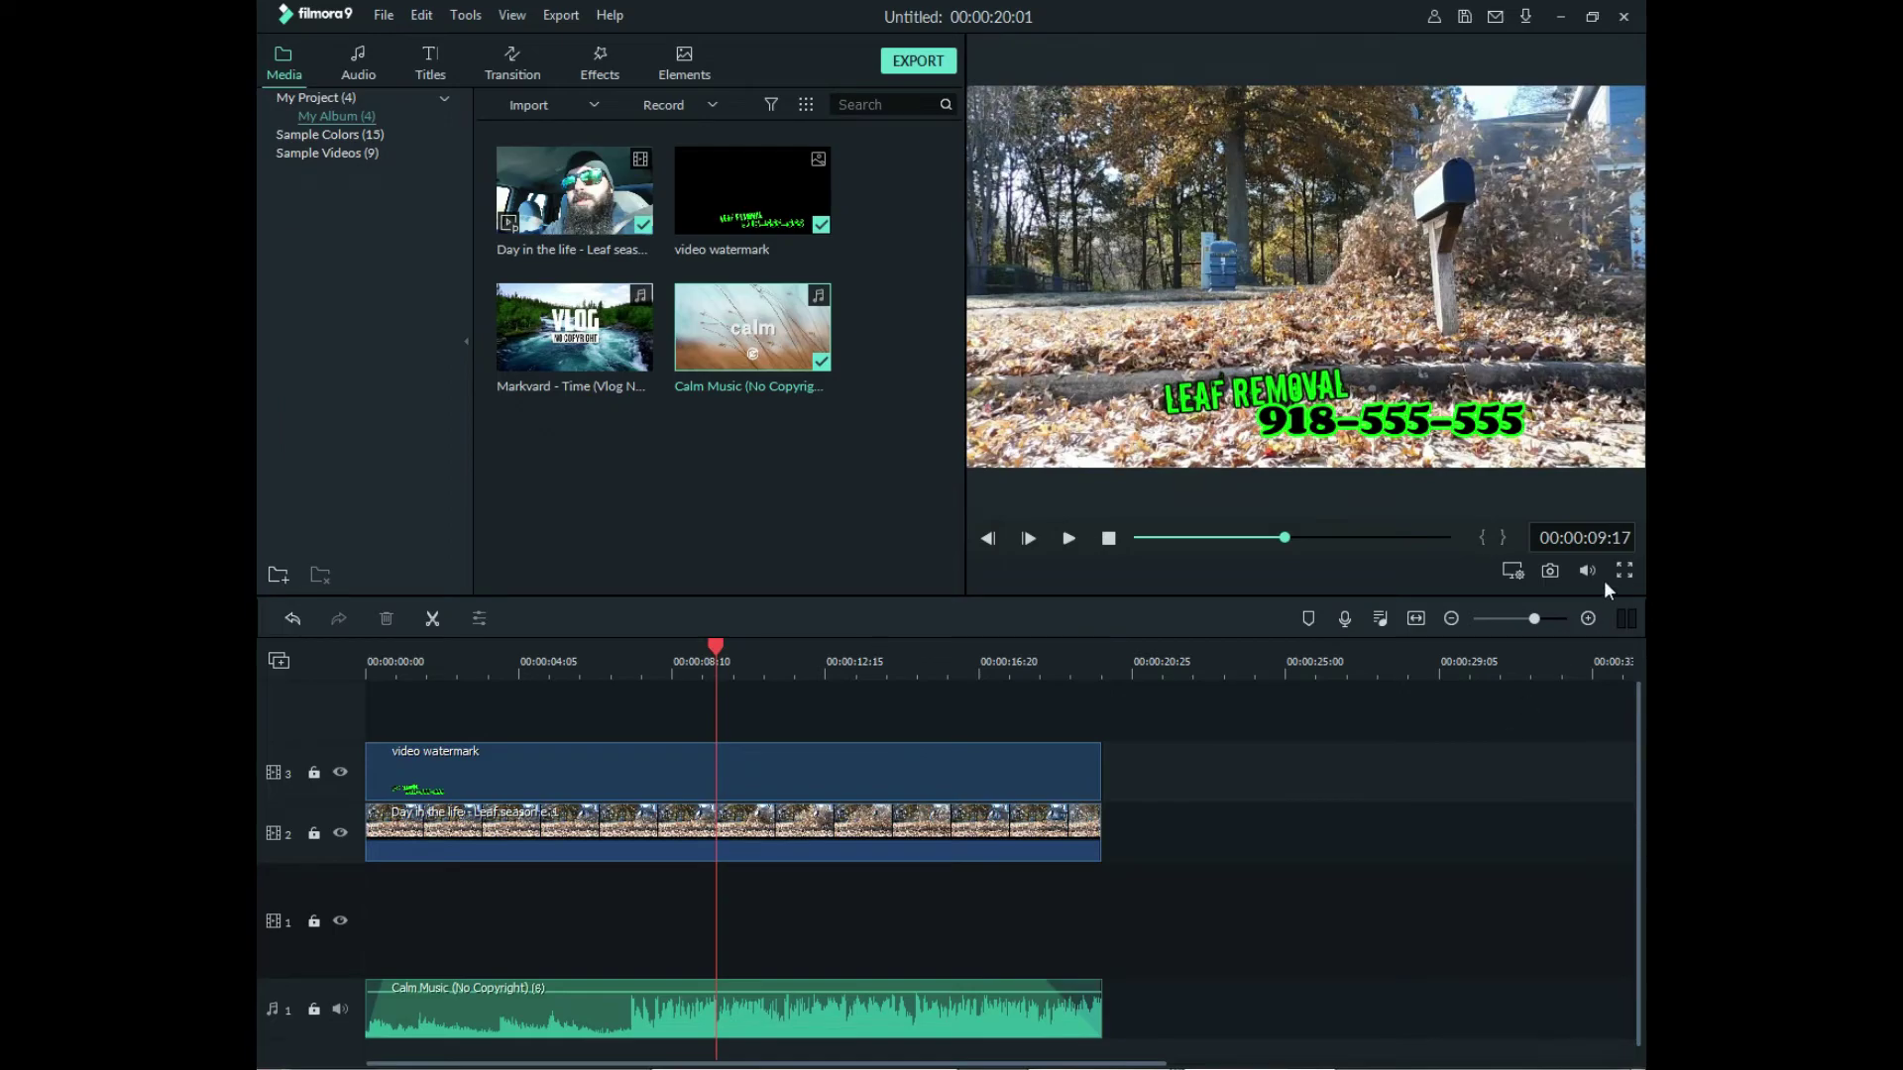
pyautogui.click(1625, 571)
pyautogui.click(424, 1054)
pyautogui.press('space')
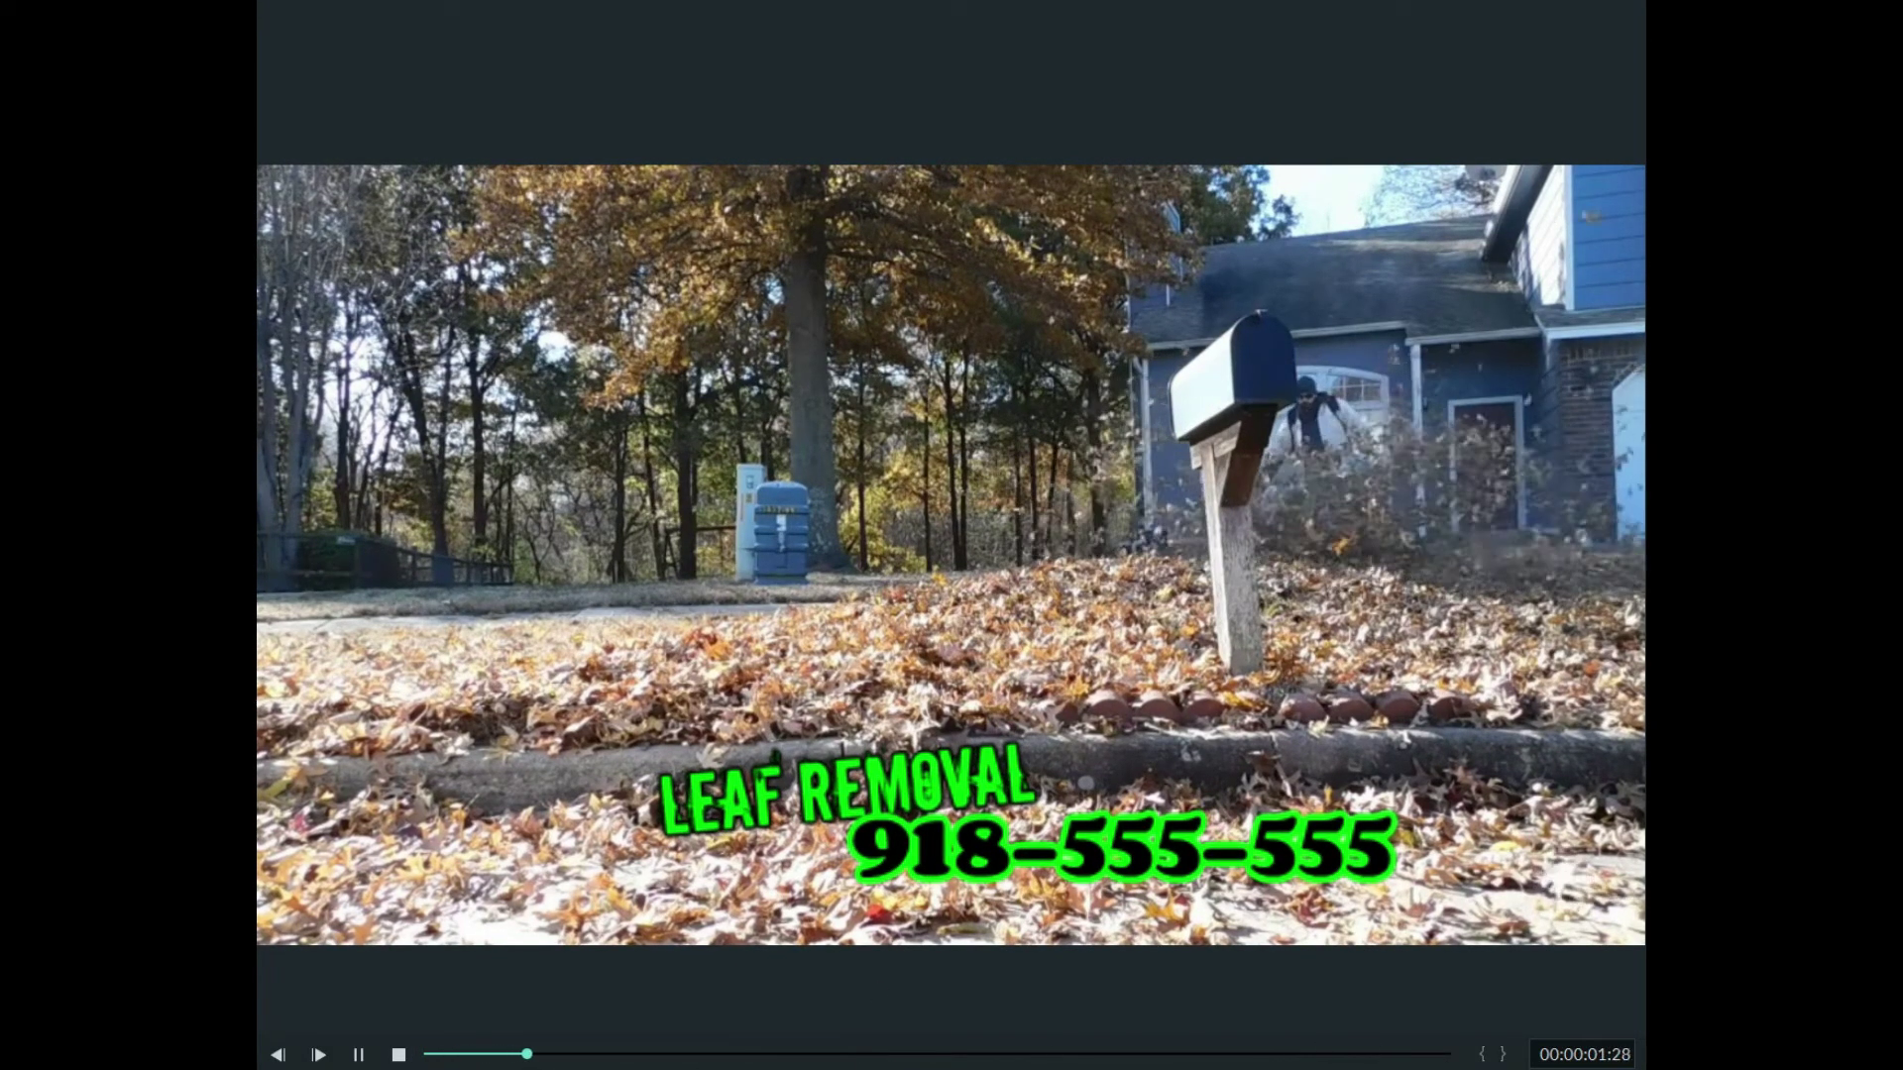
pyautogui.moveTo(1592, 1053)
pyautogui.click(1589, 1041)
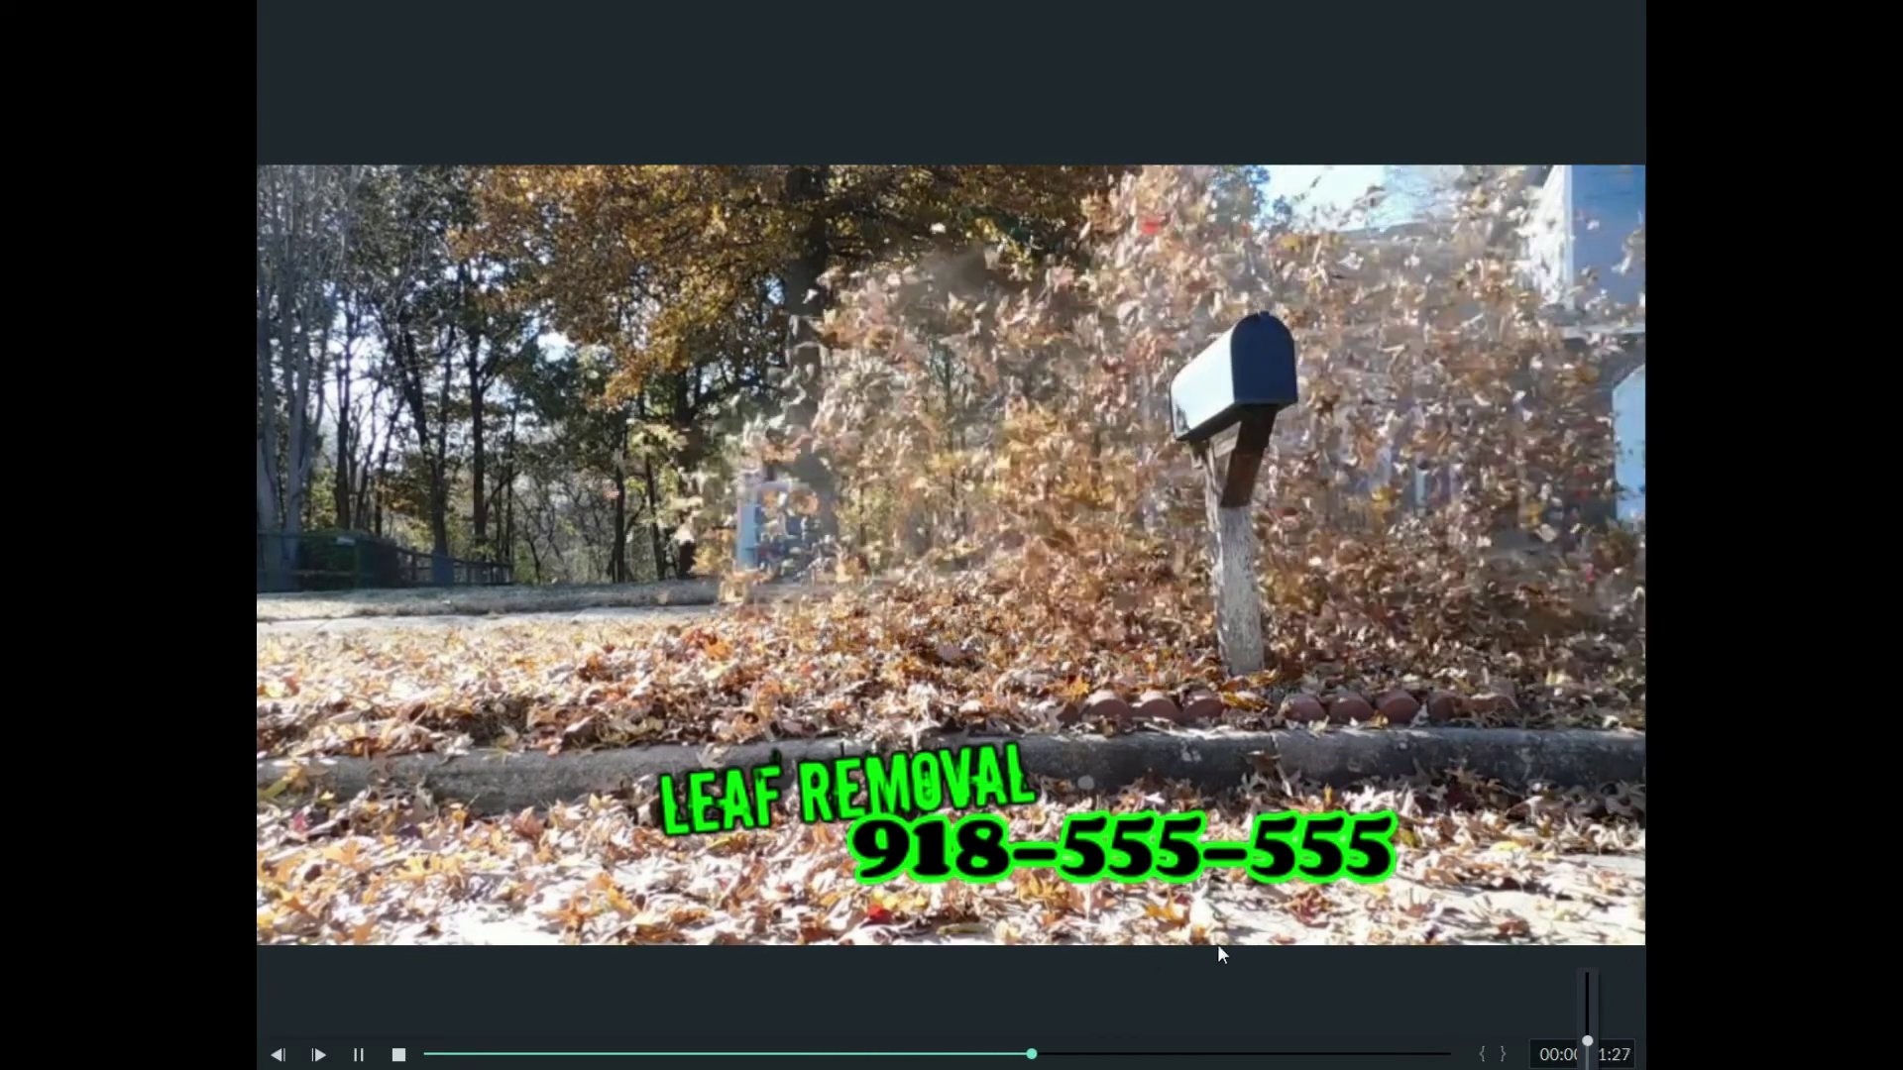
pyautogui.moveTo(1580, 1040); pyautogui.dragTo(1587, 1065)
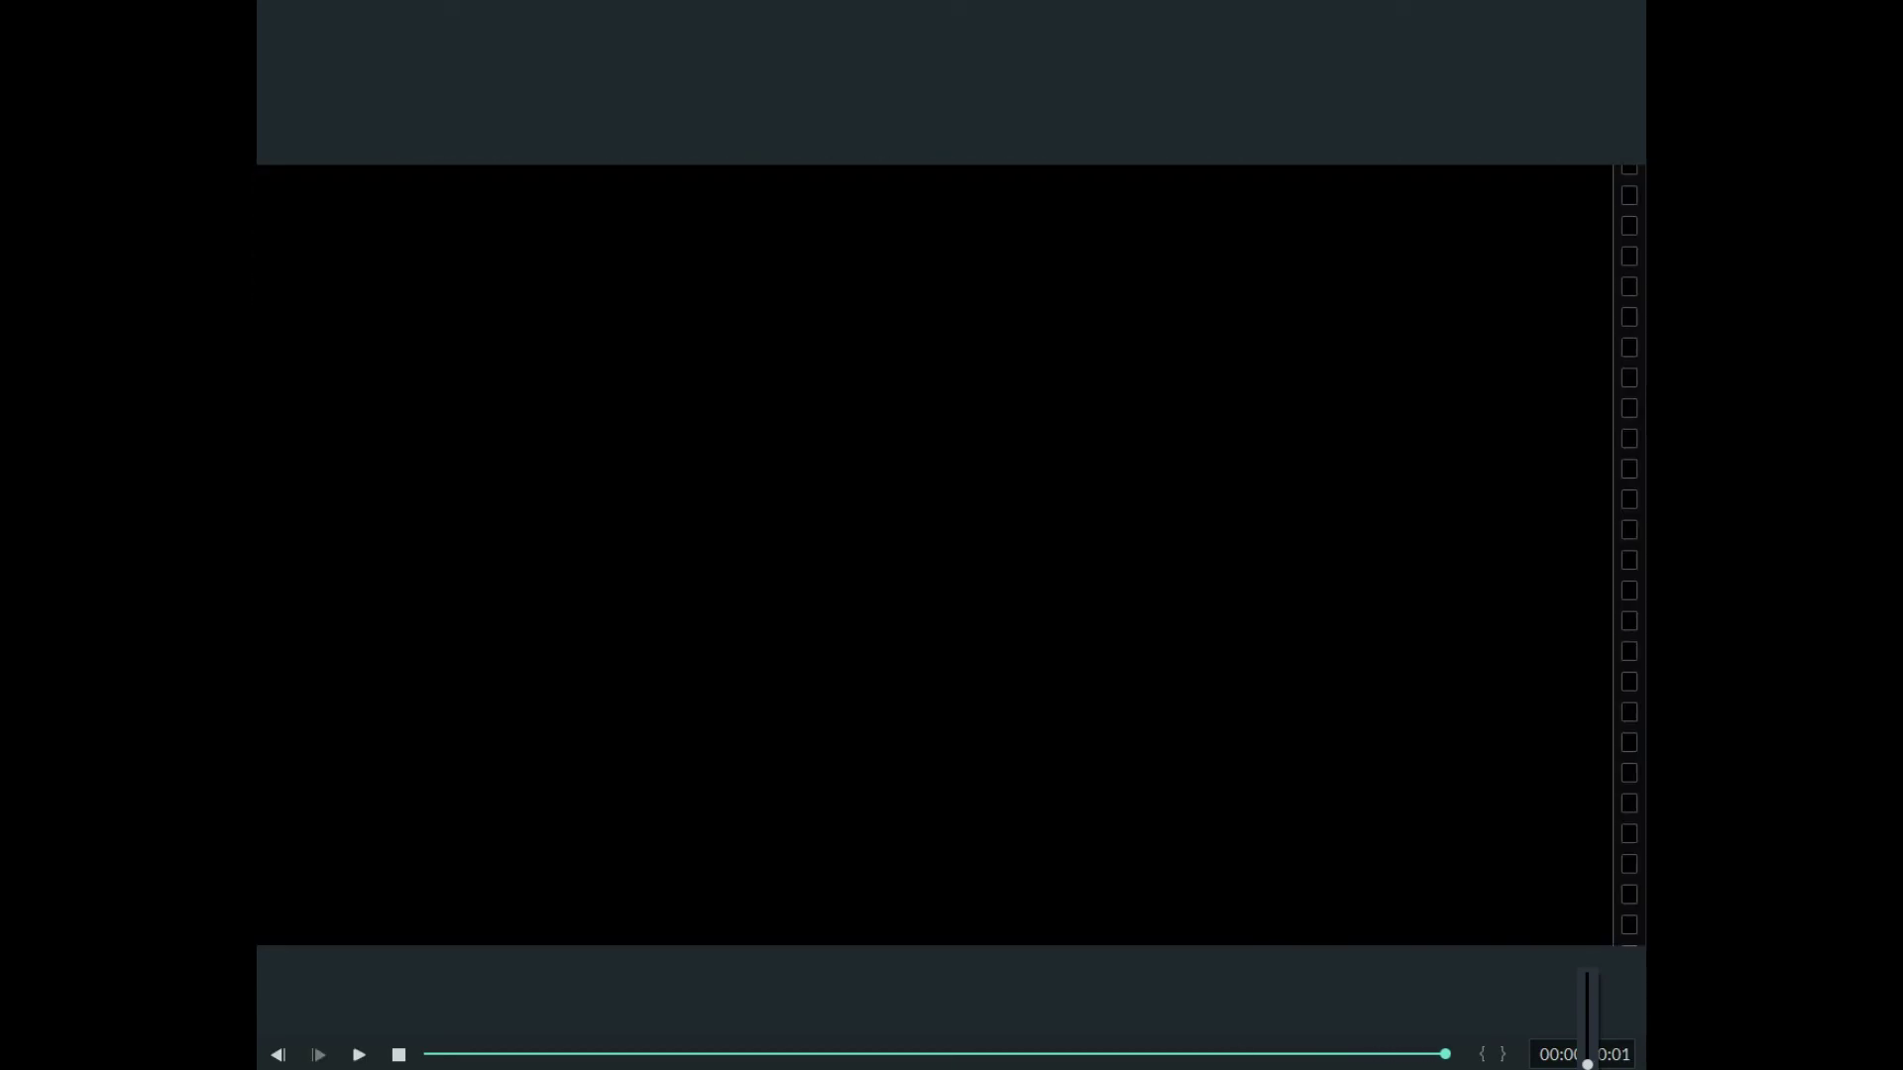
pyautogui.press('Escape')
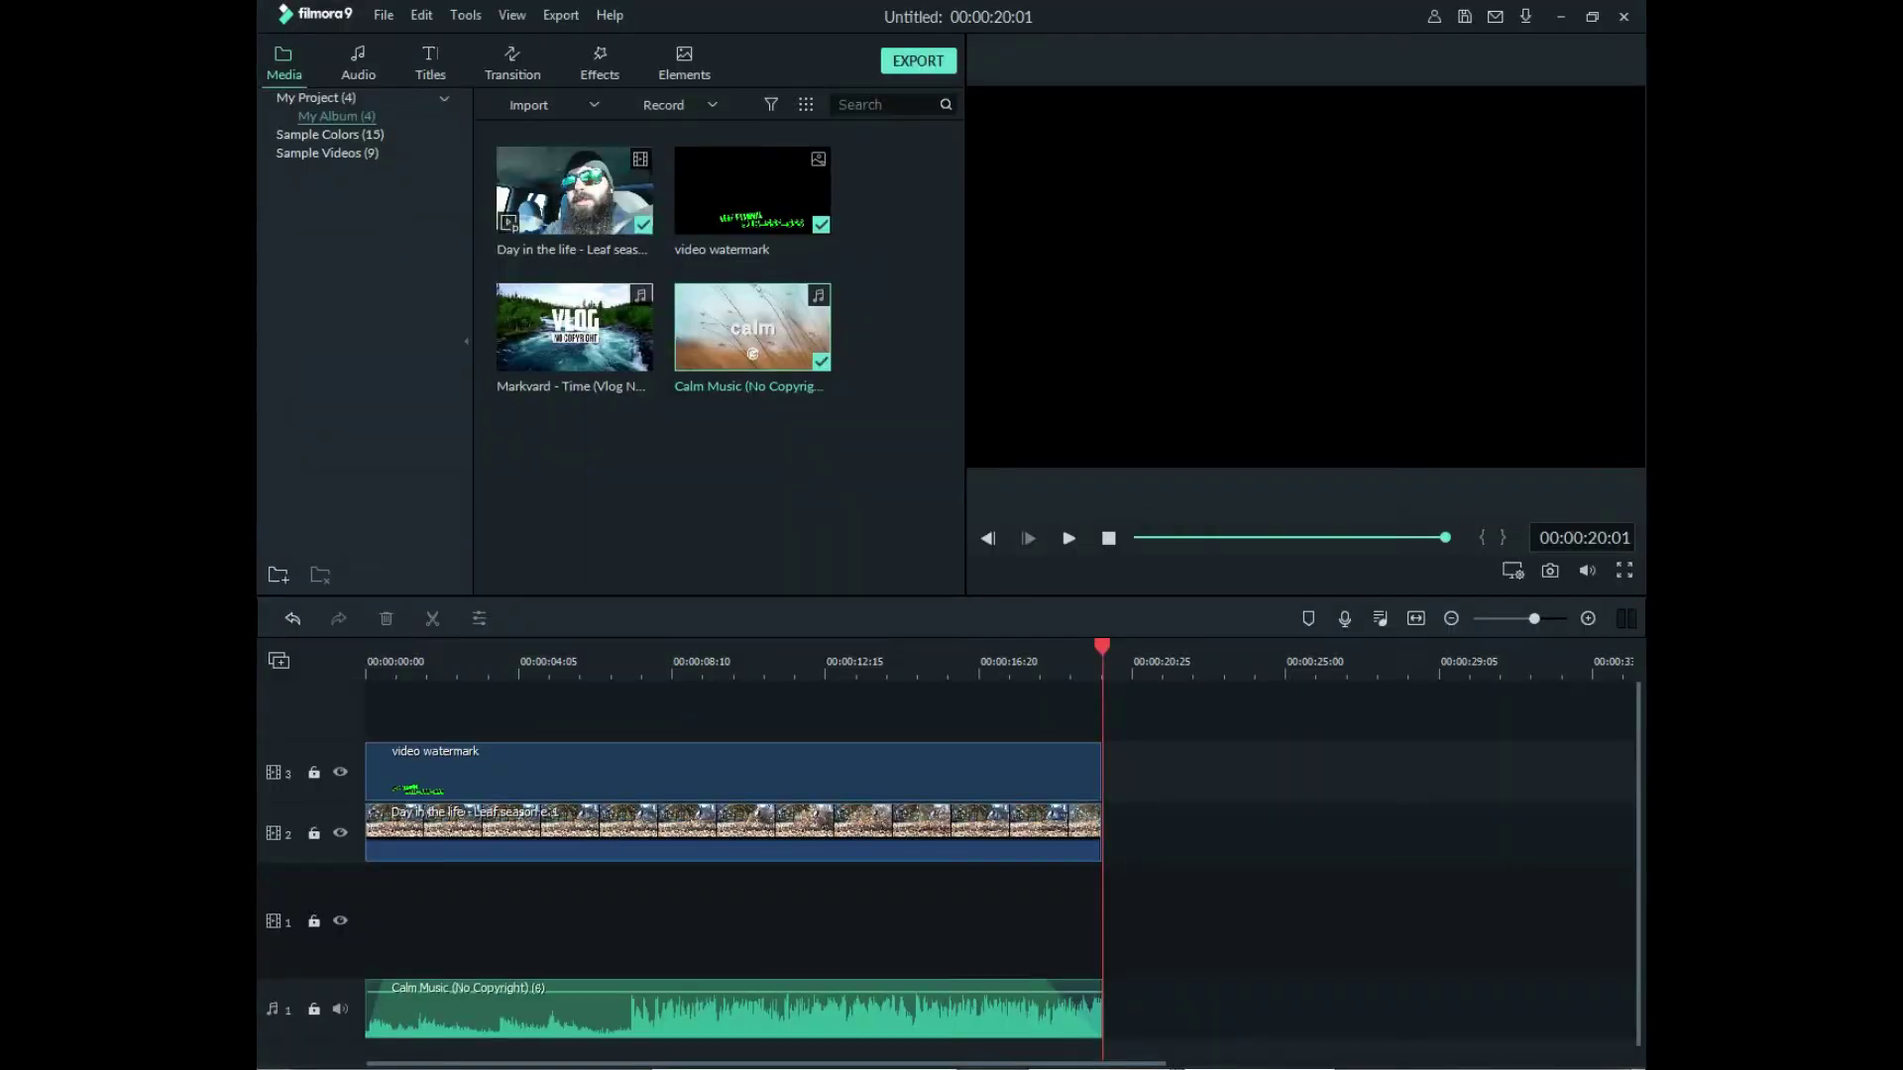
pyautogui.click(495, 661)
pyautogui.moveTo(495, 646); pyautogui.dragTo(258, 645)
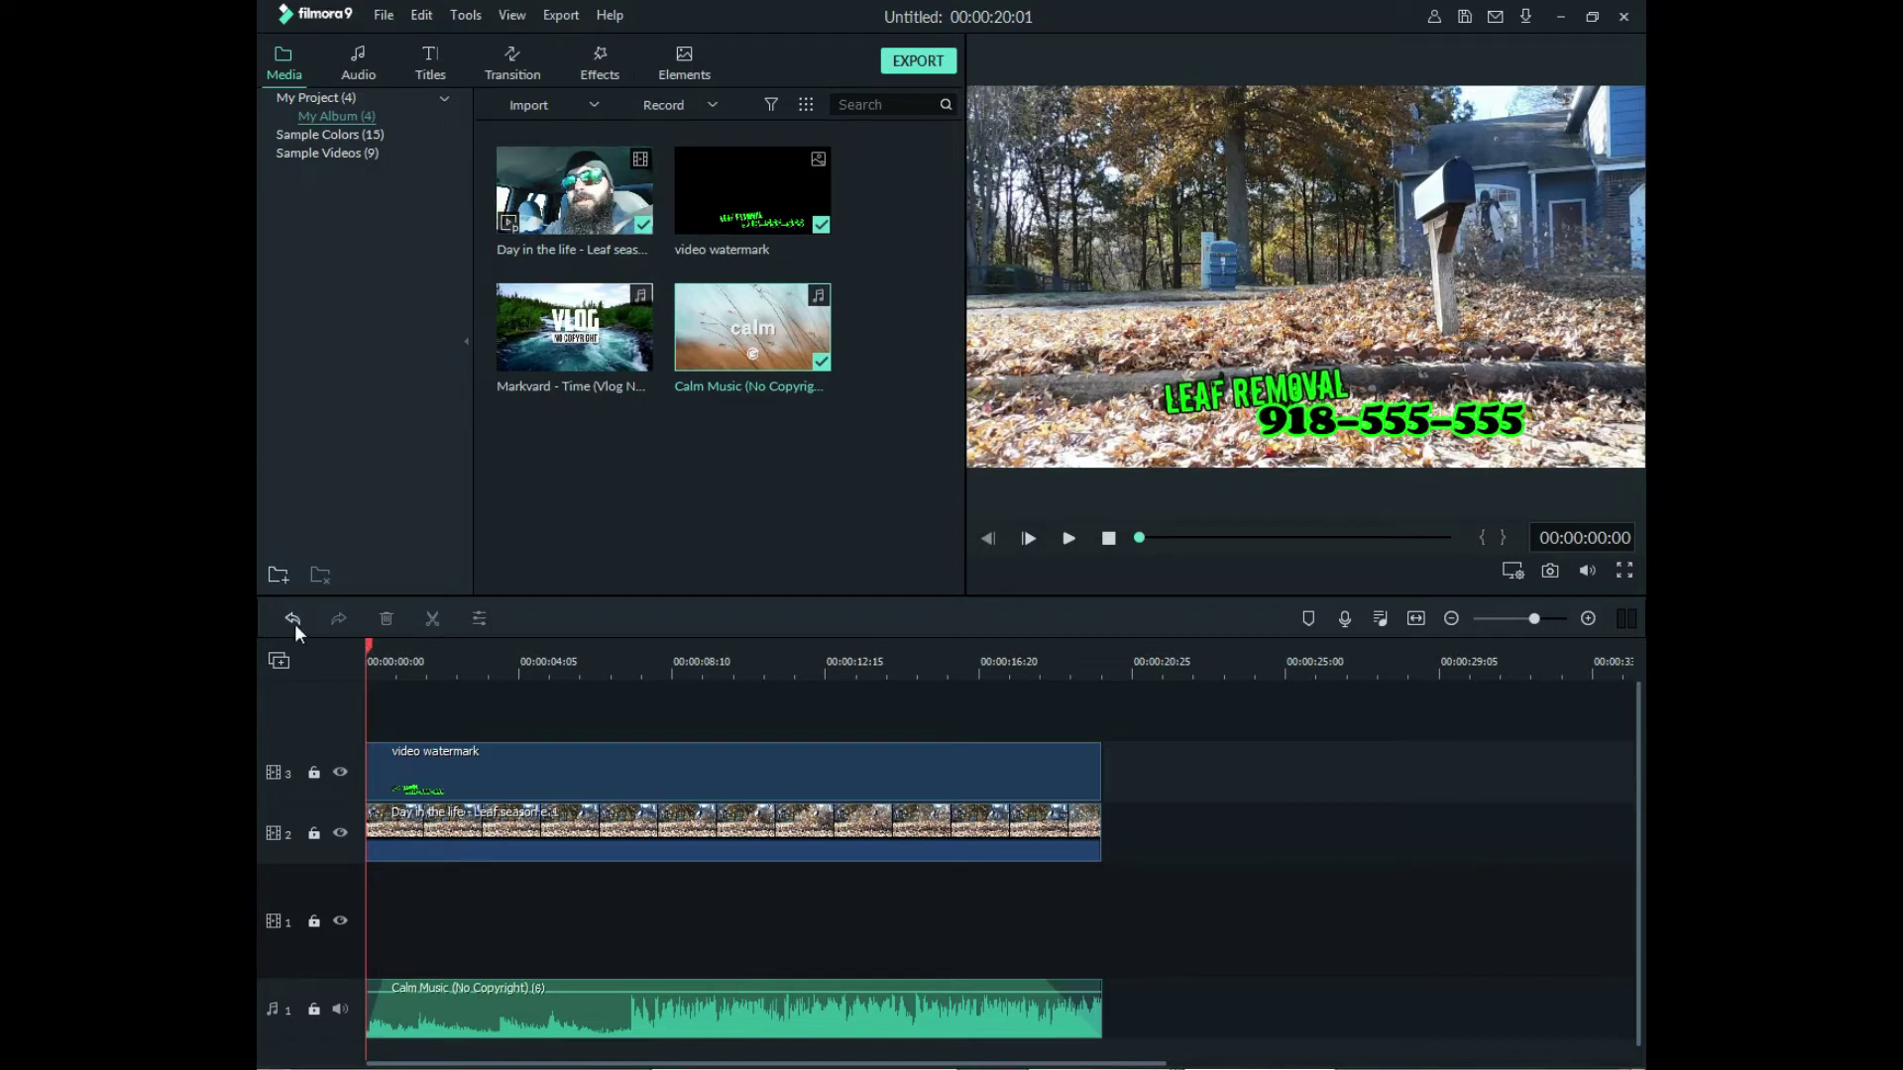
pyautogui.click(384, 15)
pyautogui.click(668, 505)
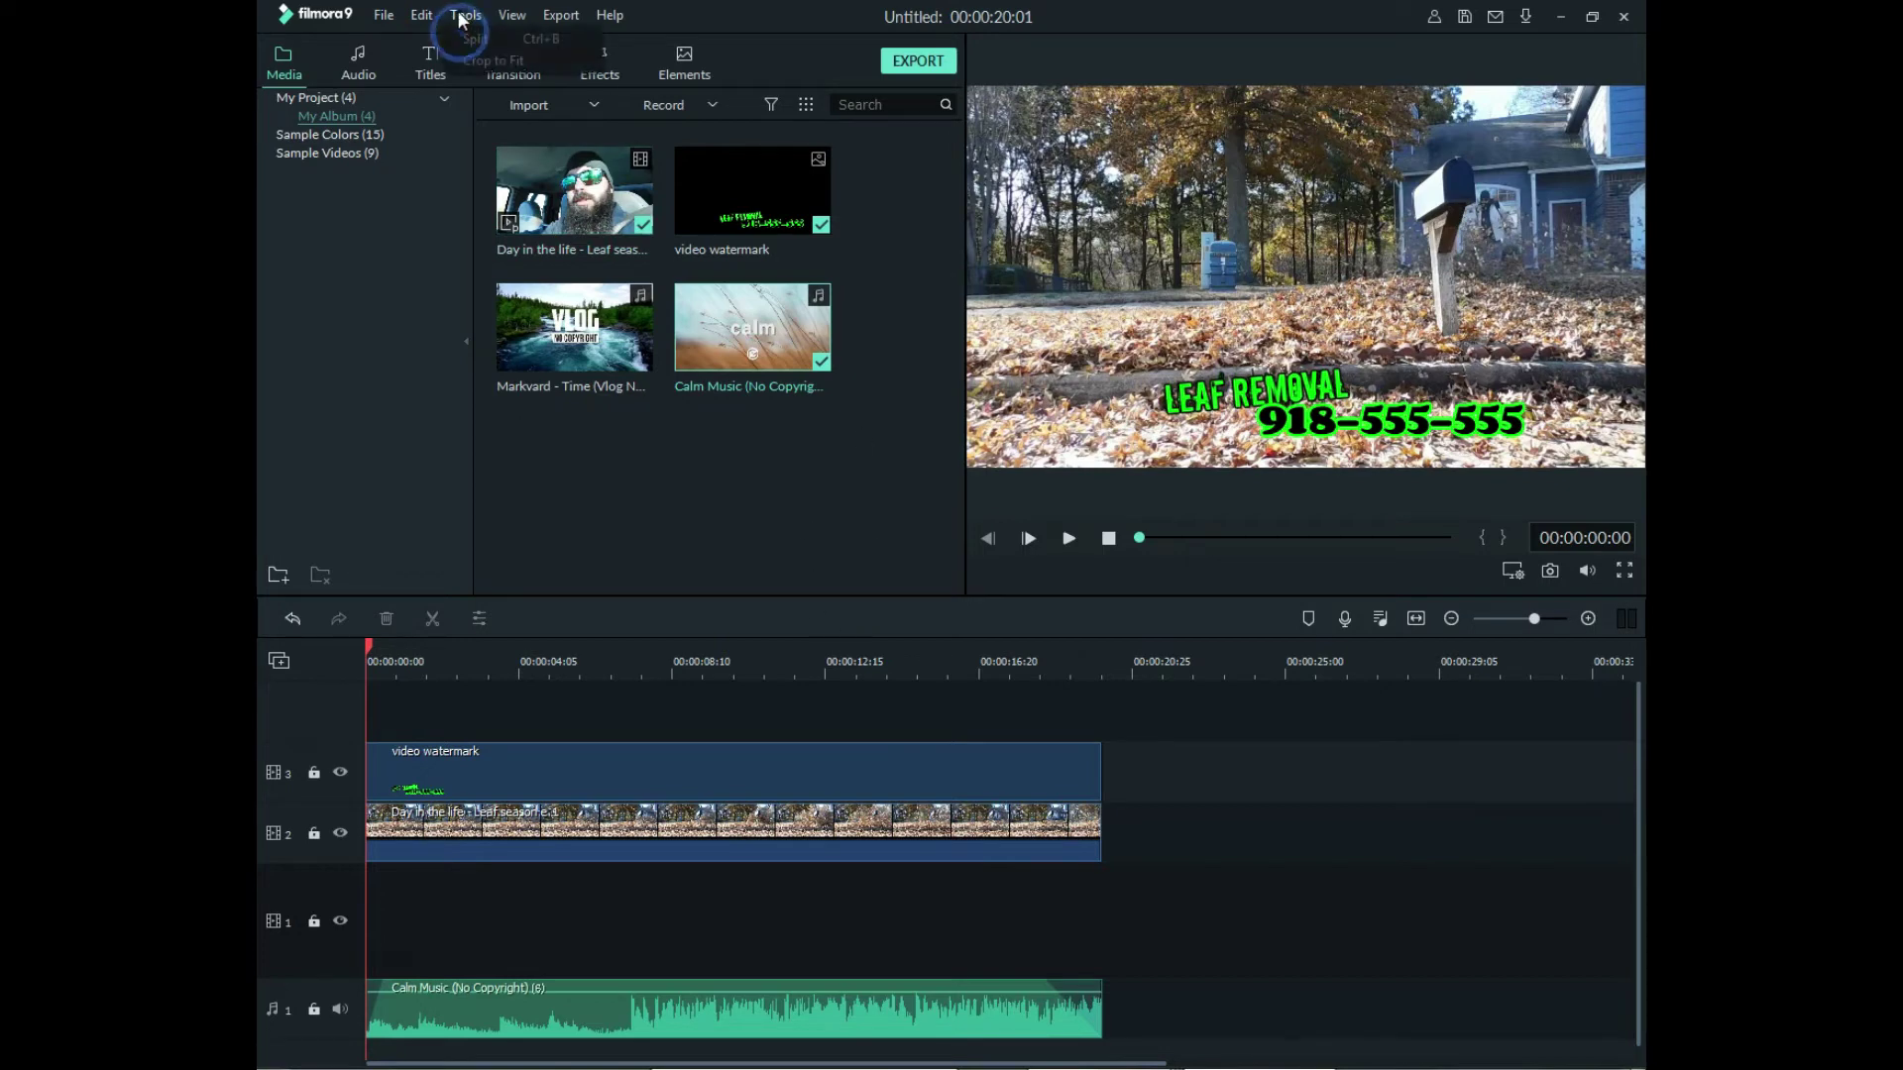
pyautogui.click(421, 14)
pyautogui.moveTo(609, 15)
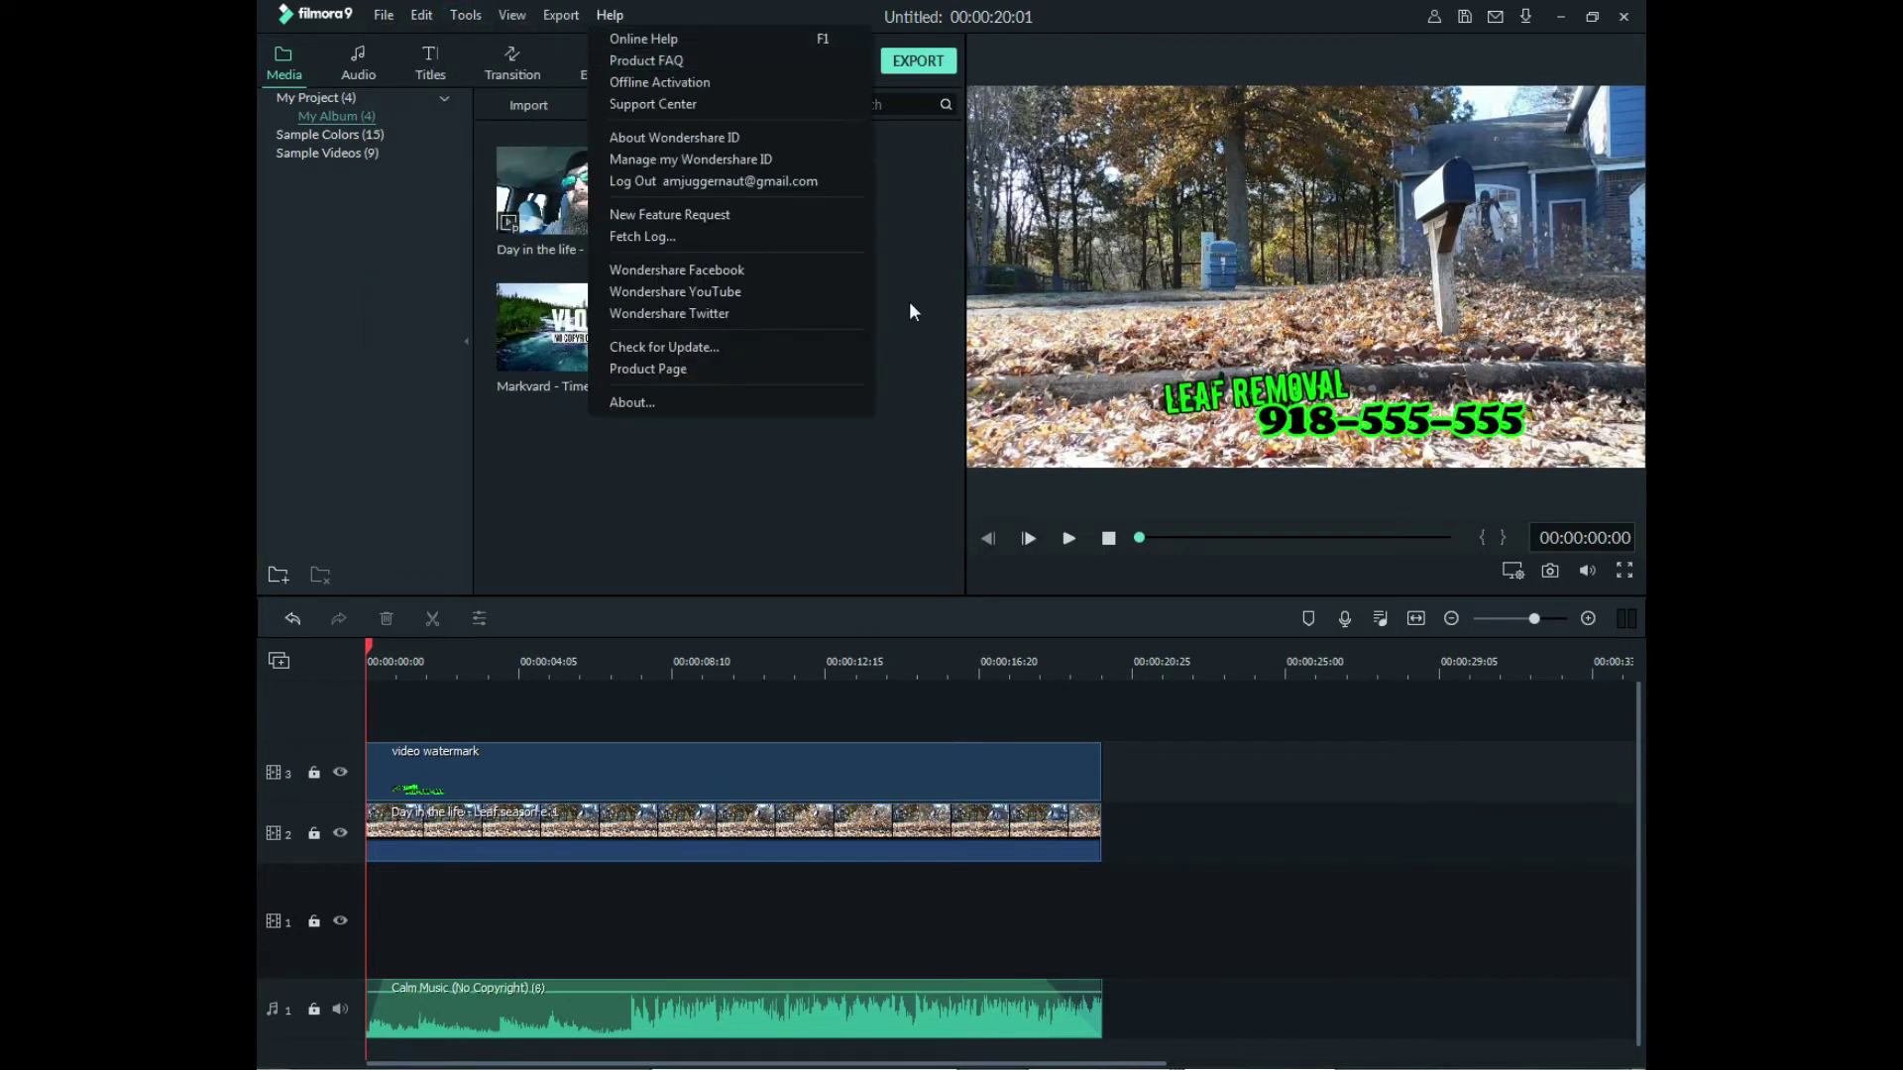
pyautogui.click(955, 307)
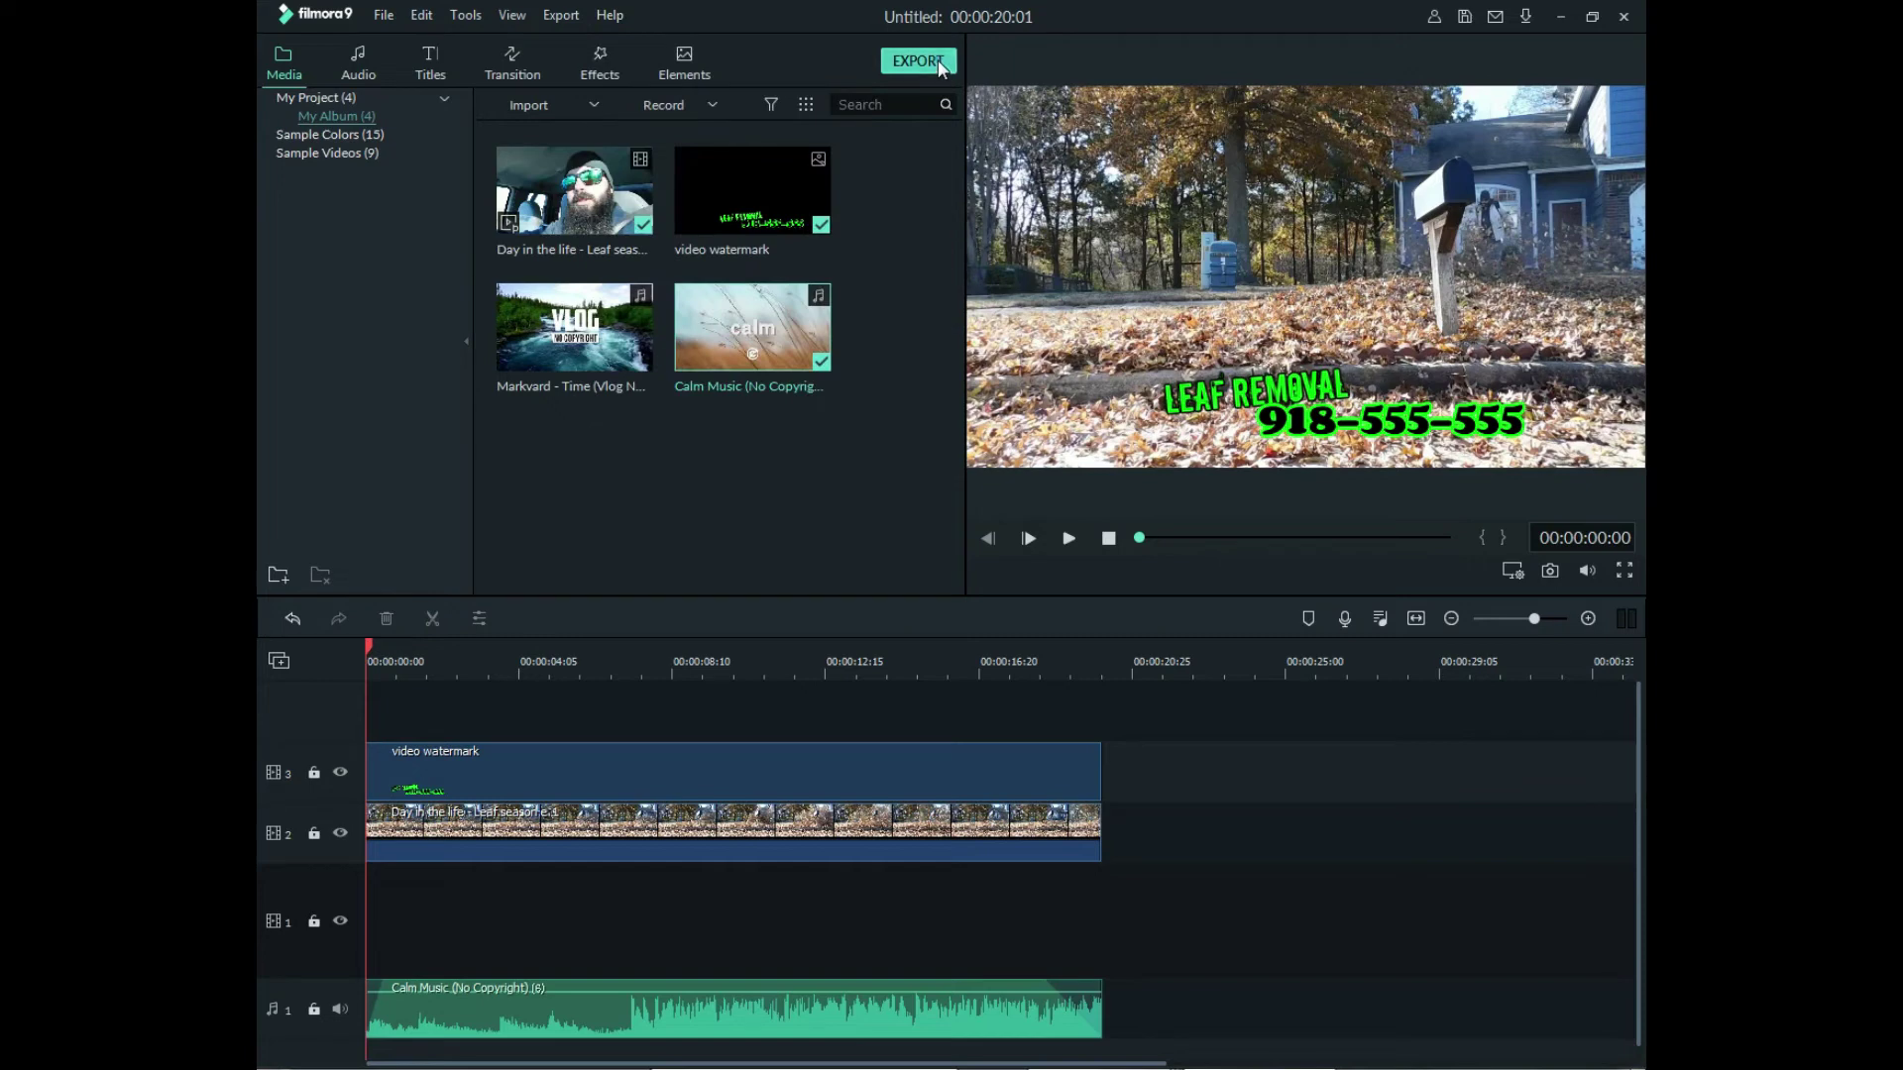
# - Export the video as an MP4 named "leaf removal advertising #1" to the desktop's UTUBE folder and show the exported file's location
pyautogui.click(938, 62)
pyautogui.click(946, 362)
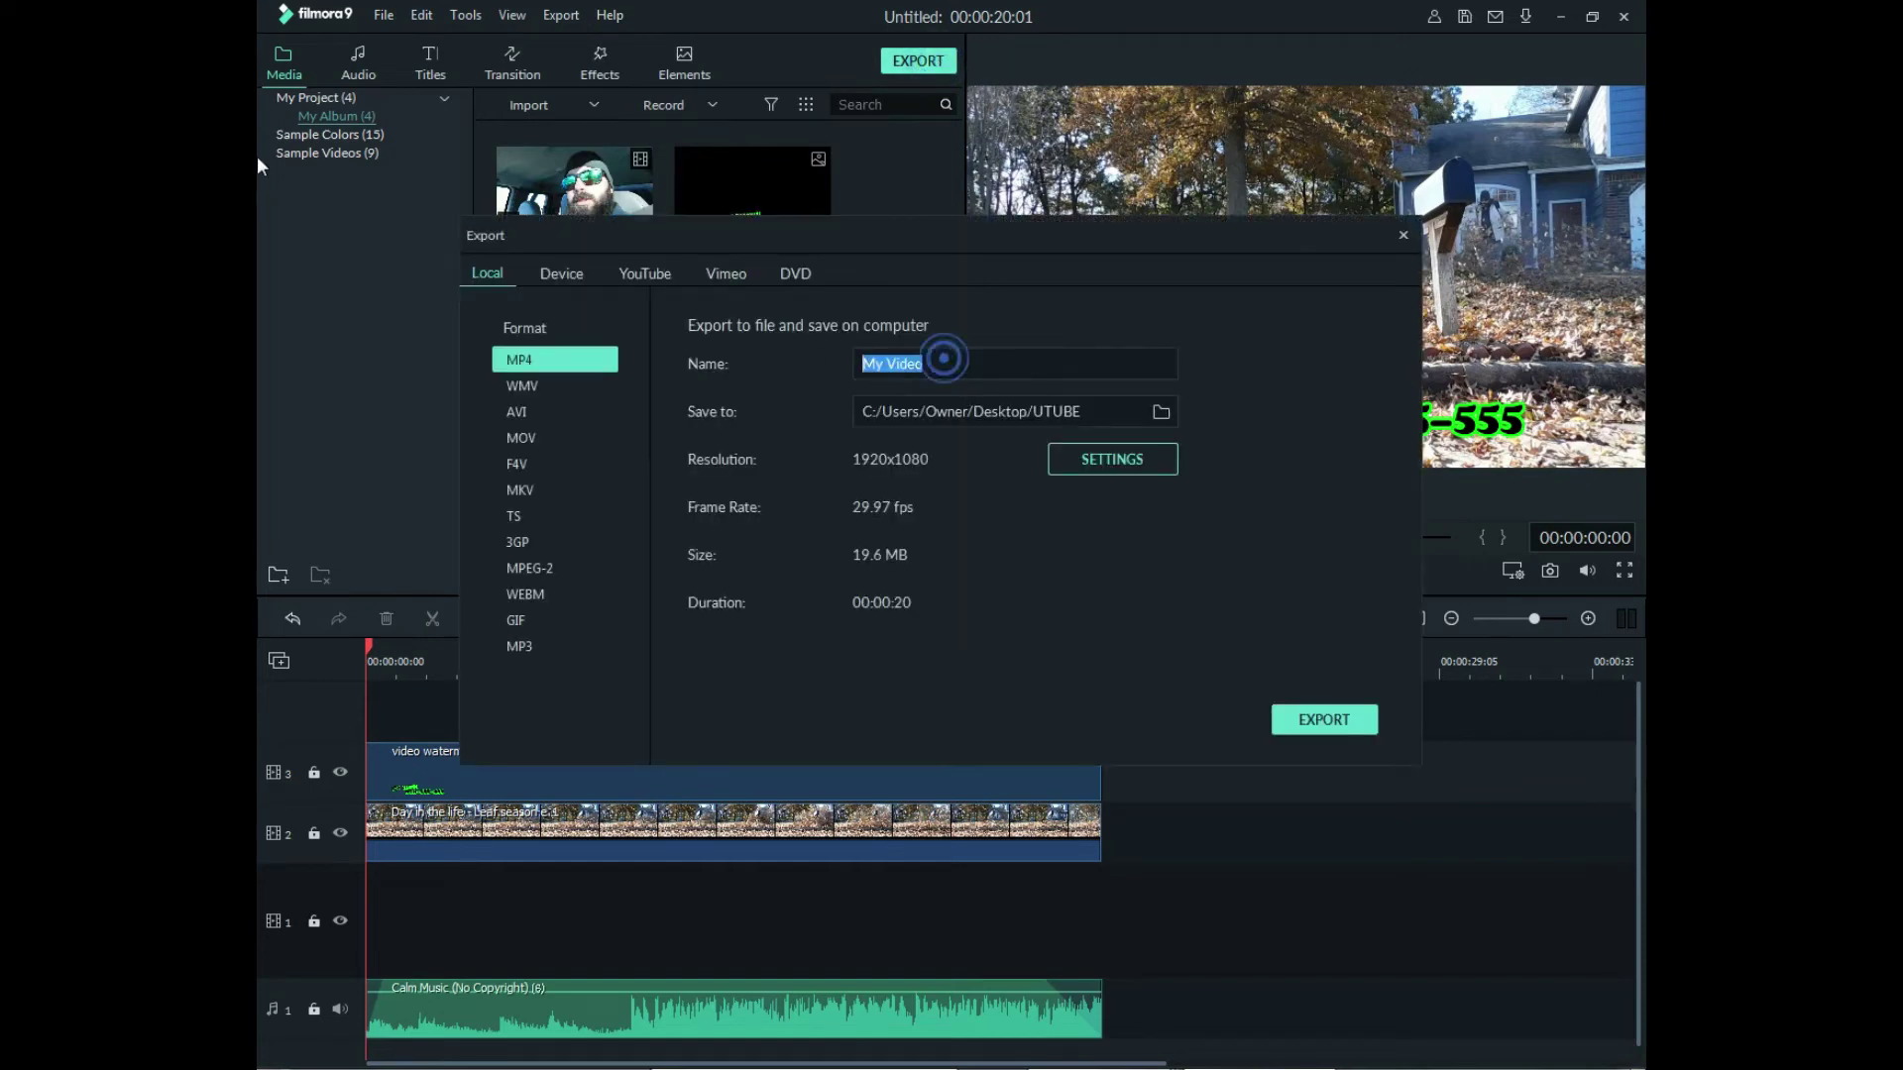
pyautogui.write('l')
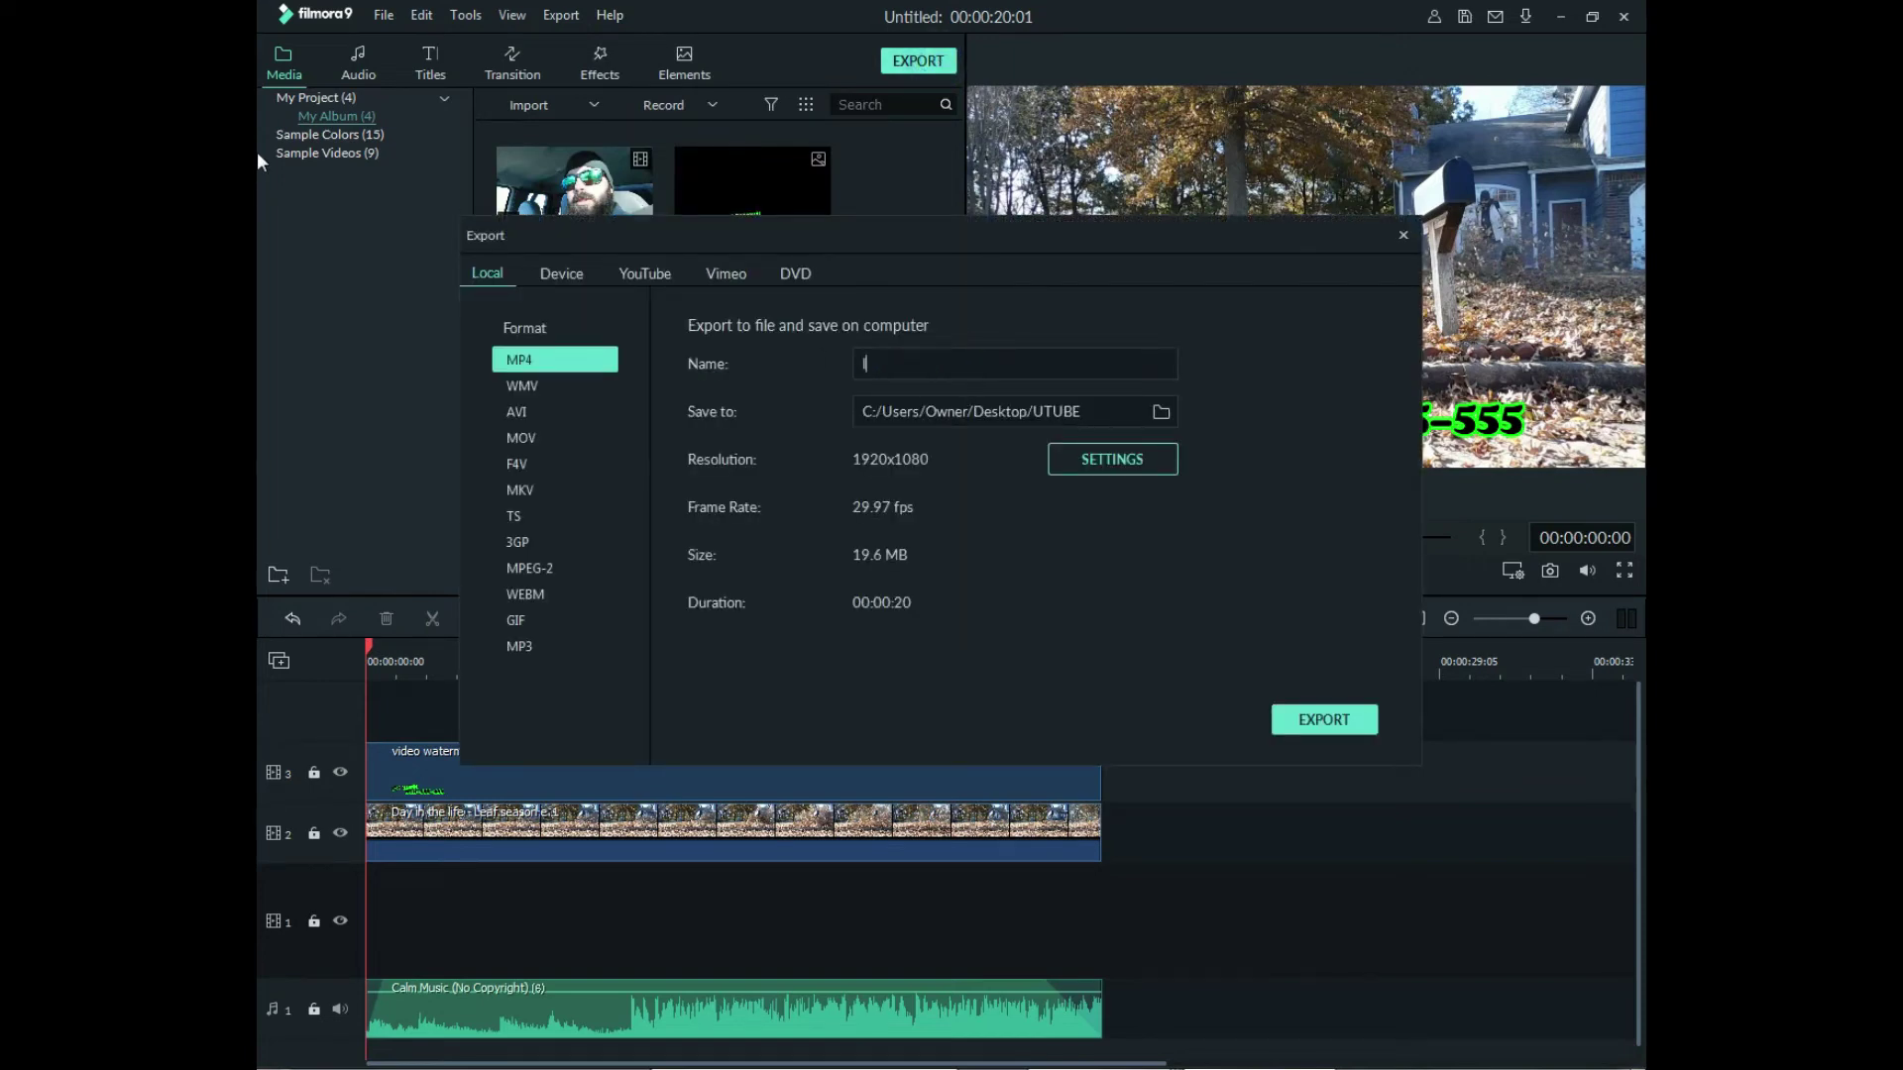
pyautogui.write('eaf removal advertising #1')
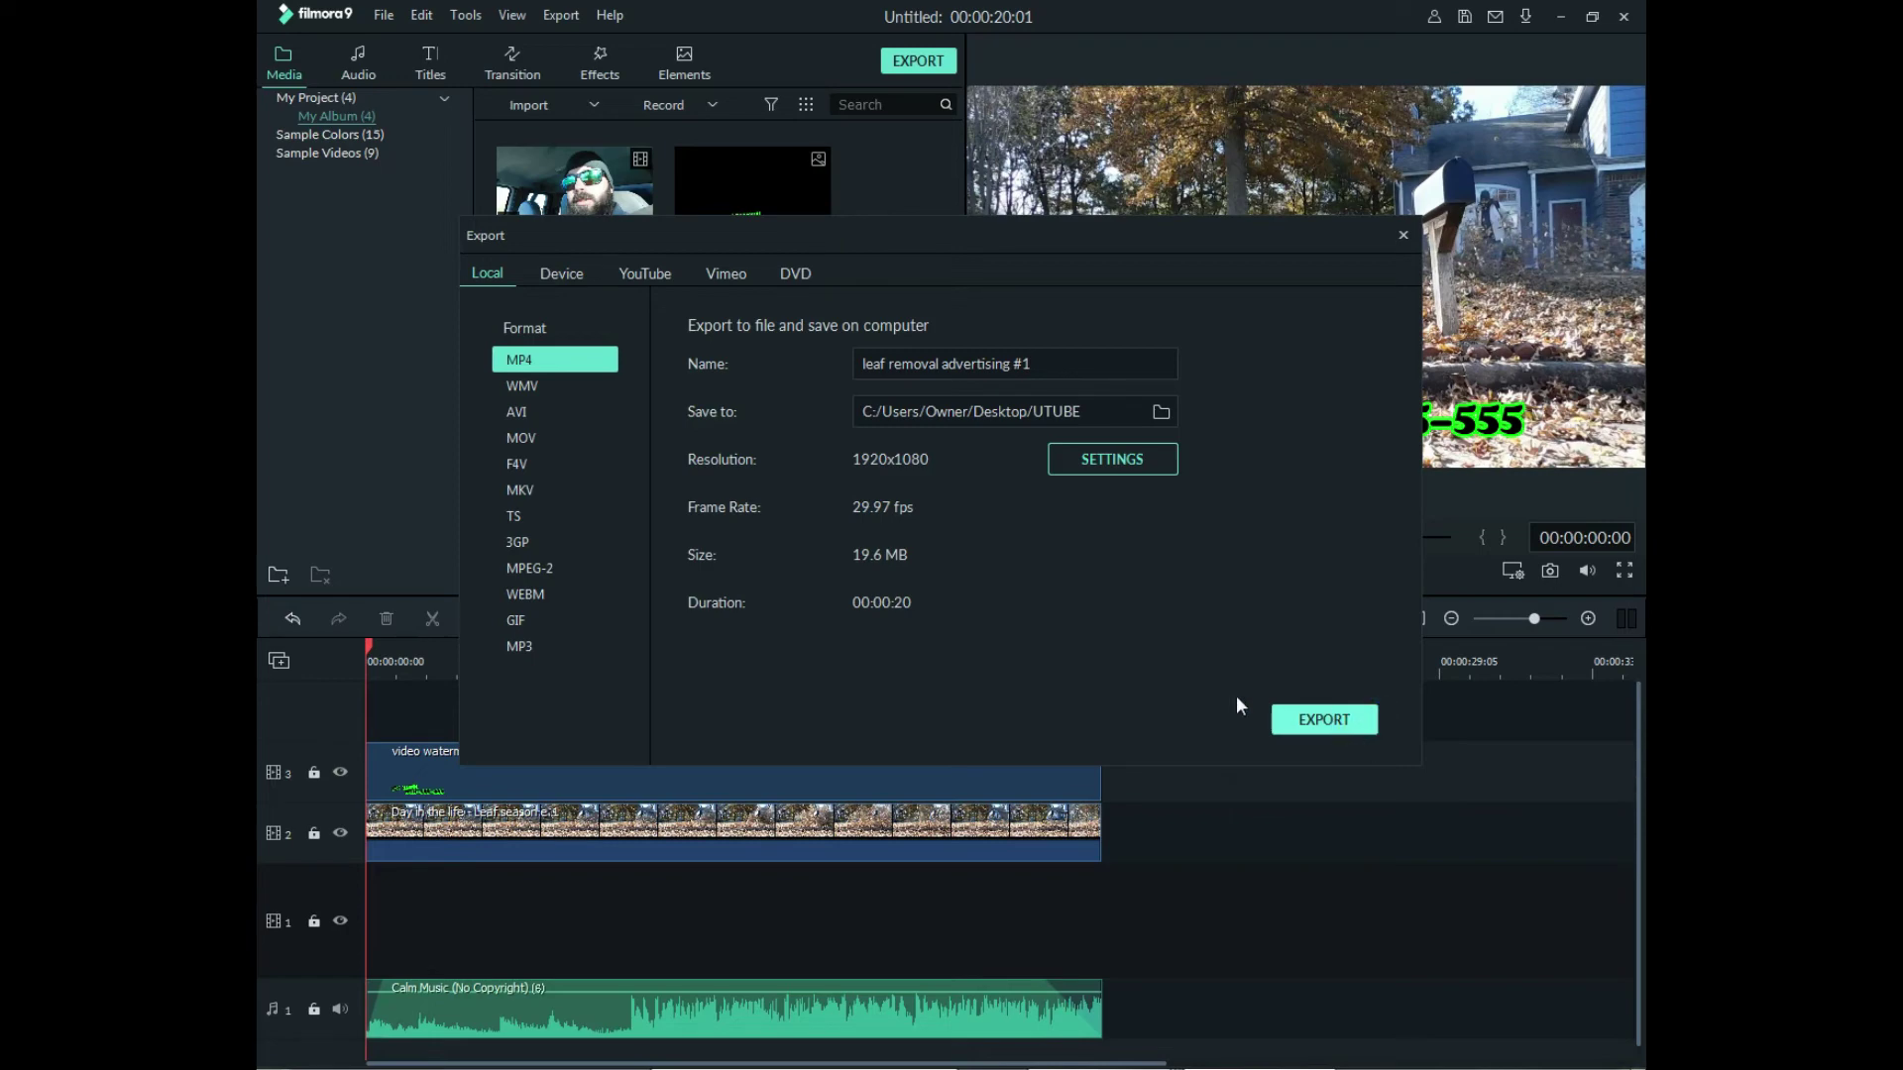
pyautogui.click(1348, 725)
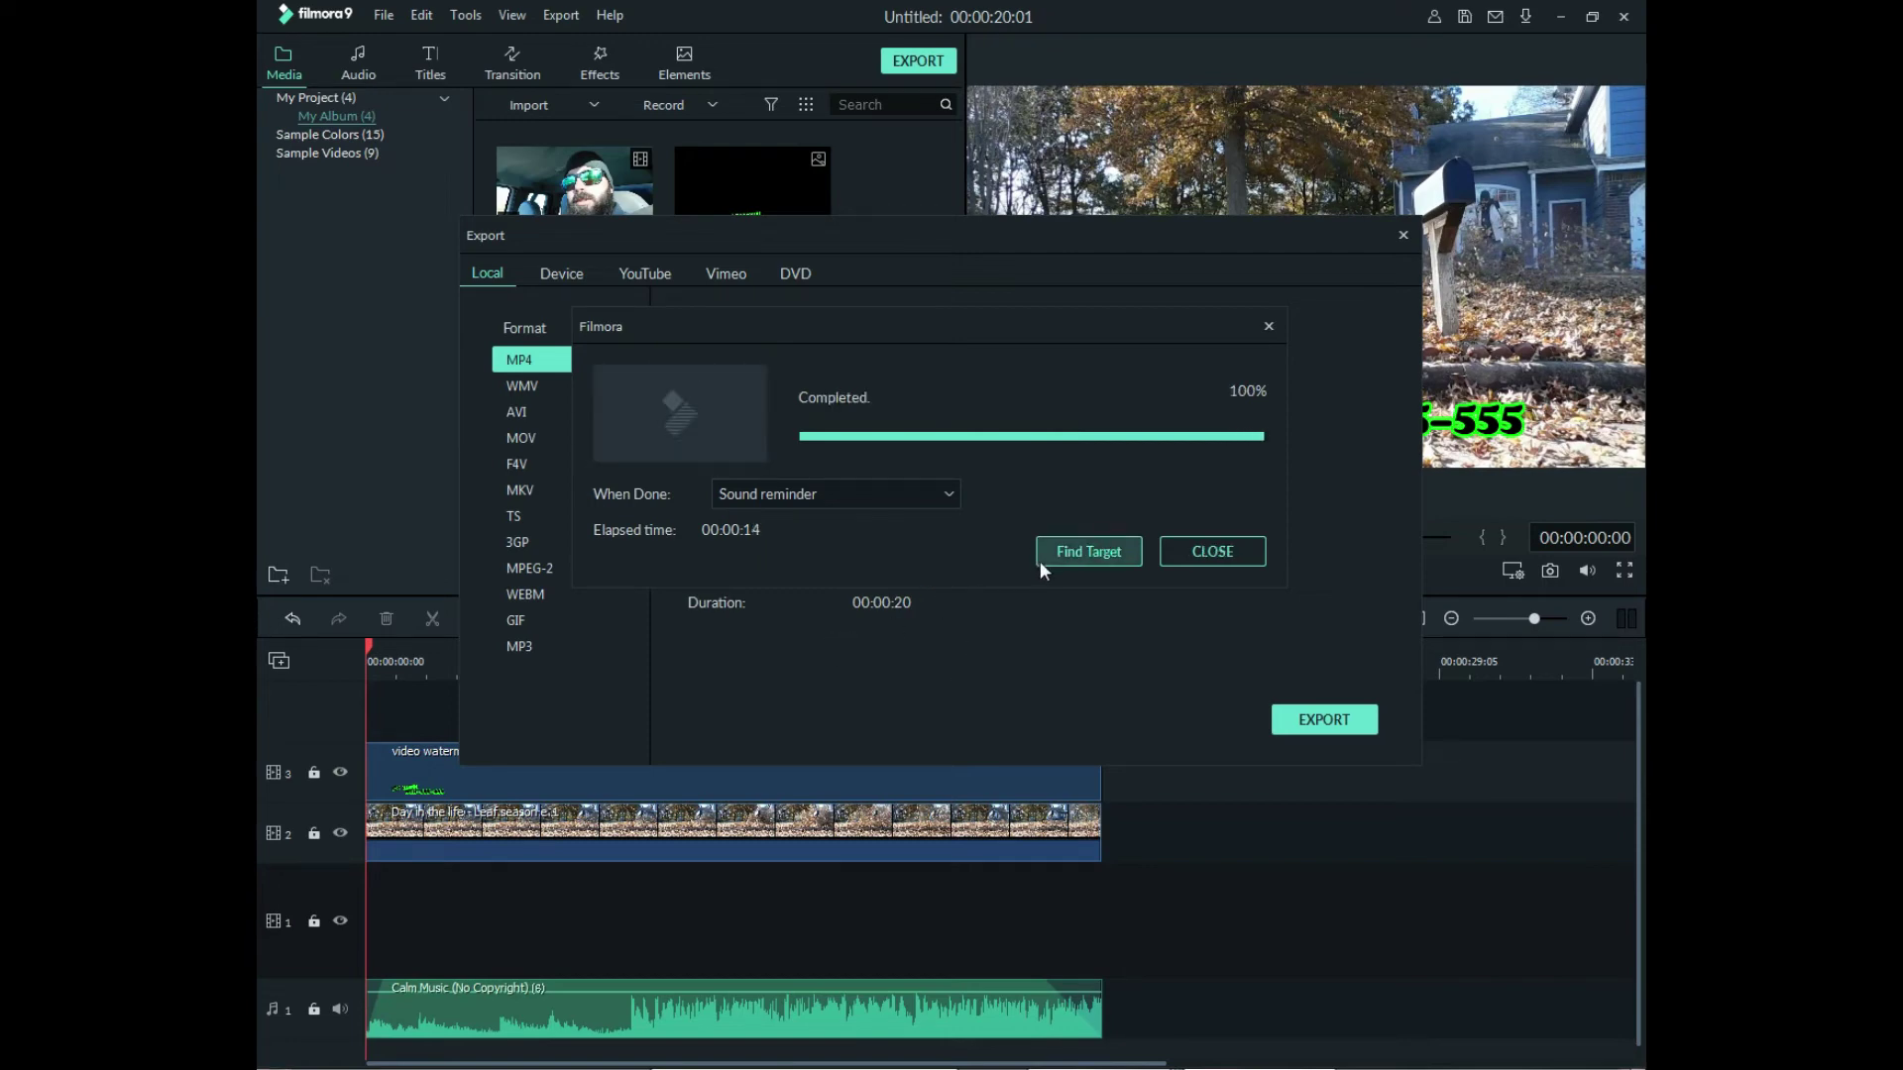
pyautogui.click(1055, 549)
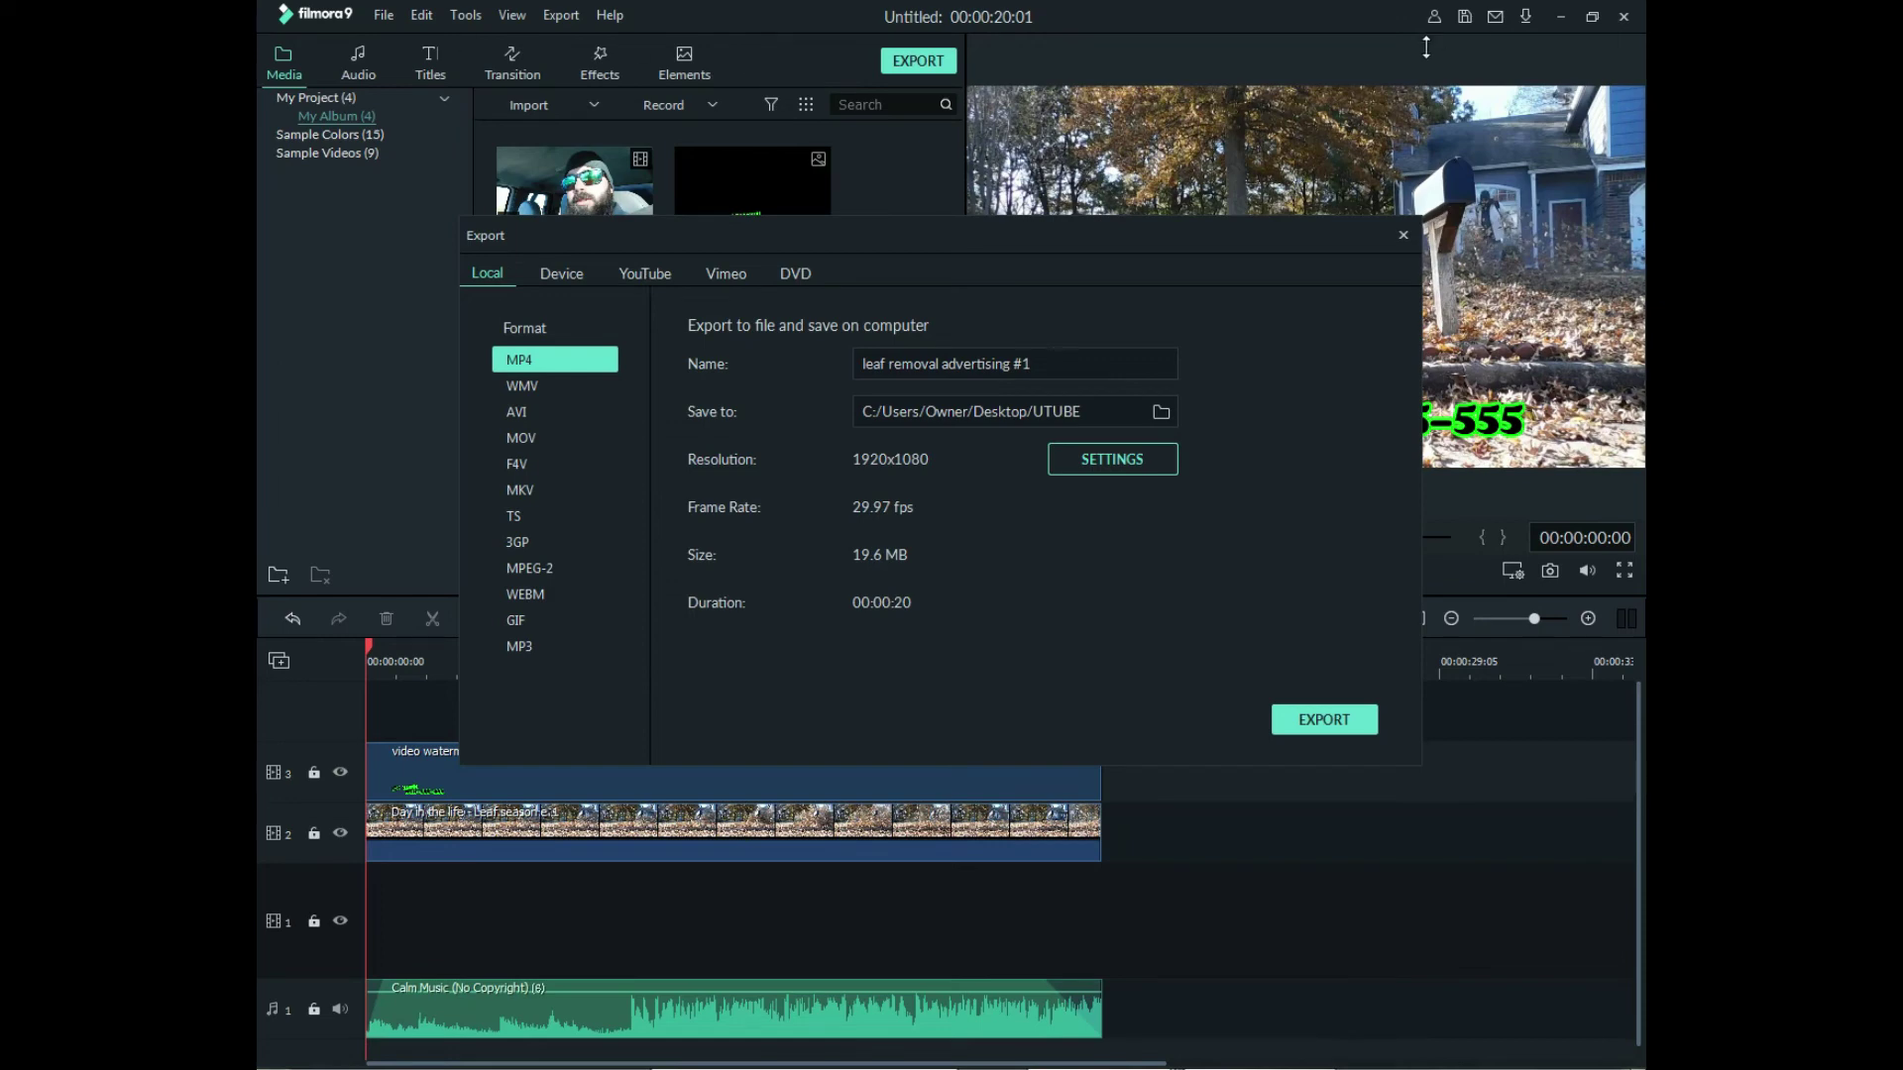
pyautogui.moveTo(699, 15); pyautogui.dragTo(711, 144)
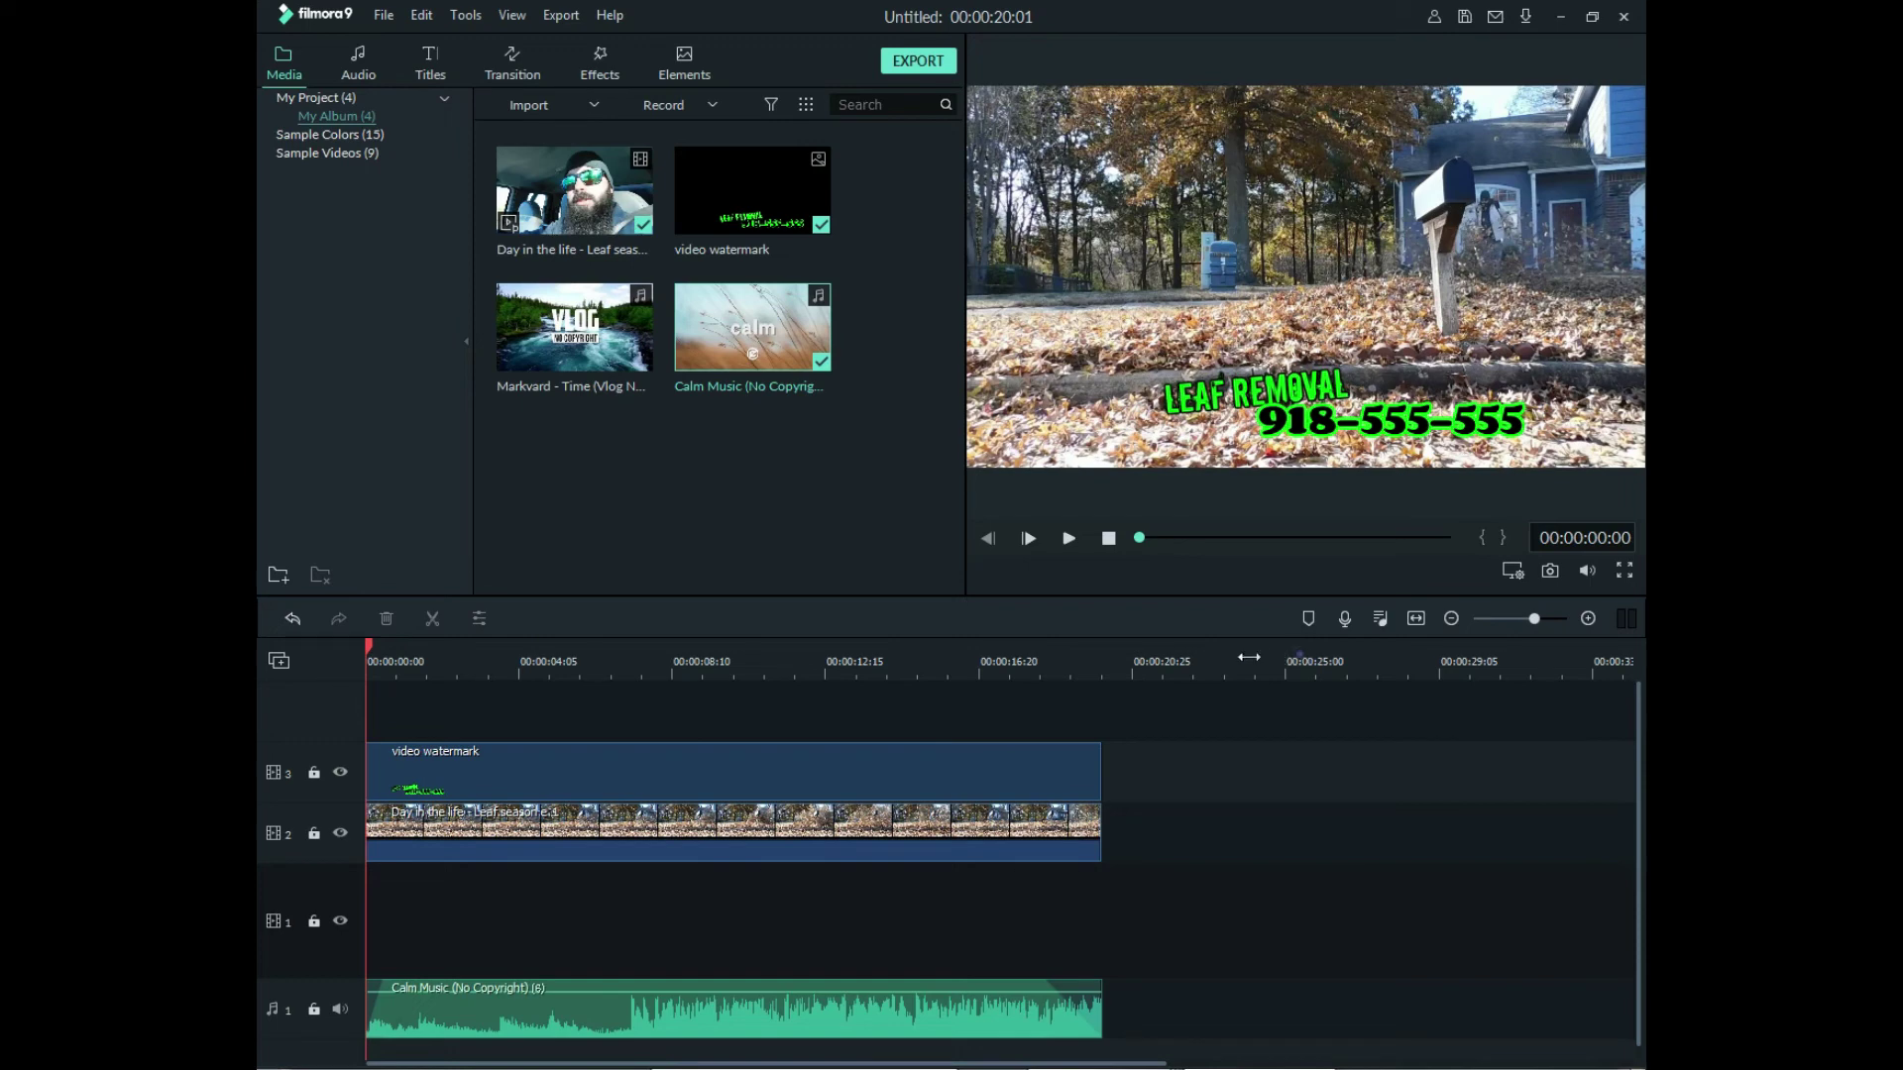
pyautogui.scroll(-1, 977, 657)
pyautogui.scroll(-1, 976, 657)
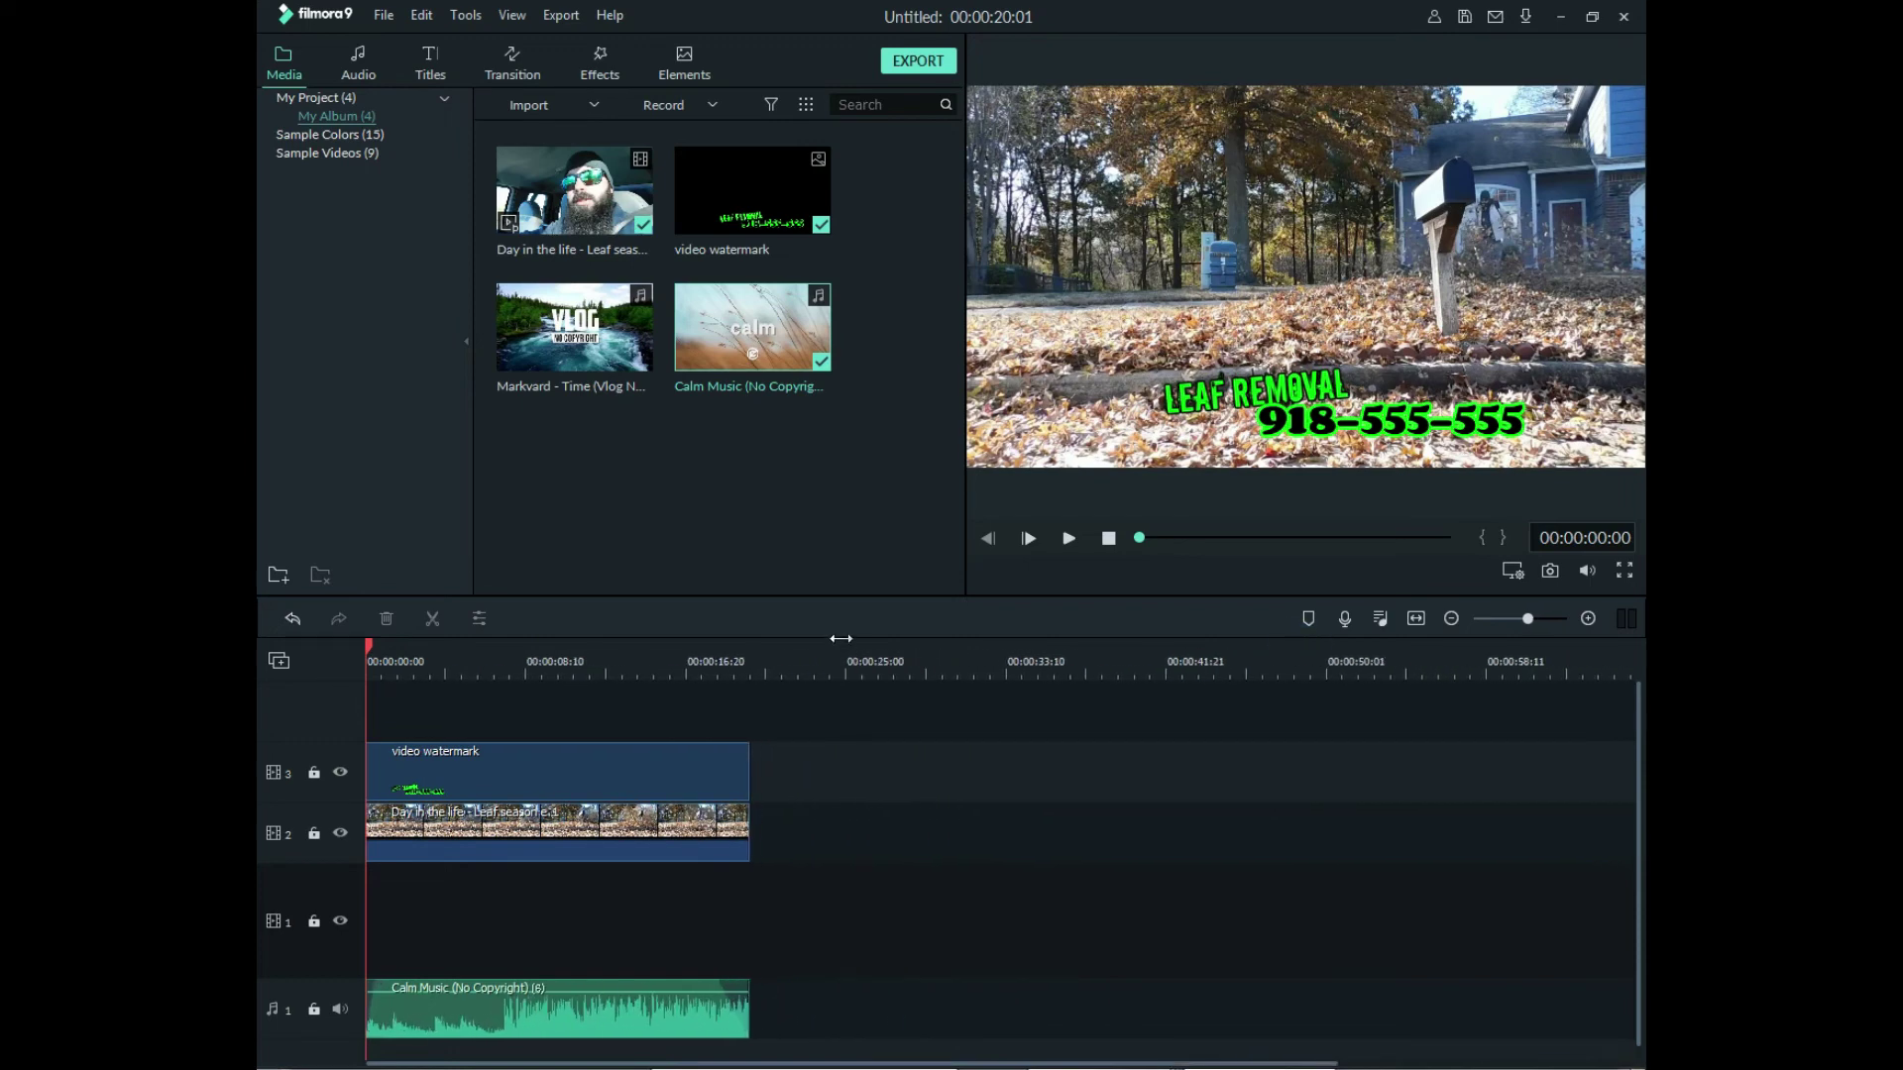